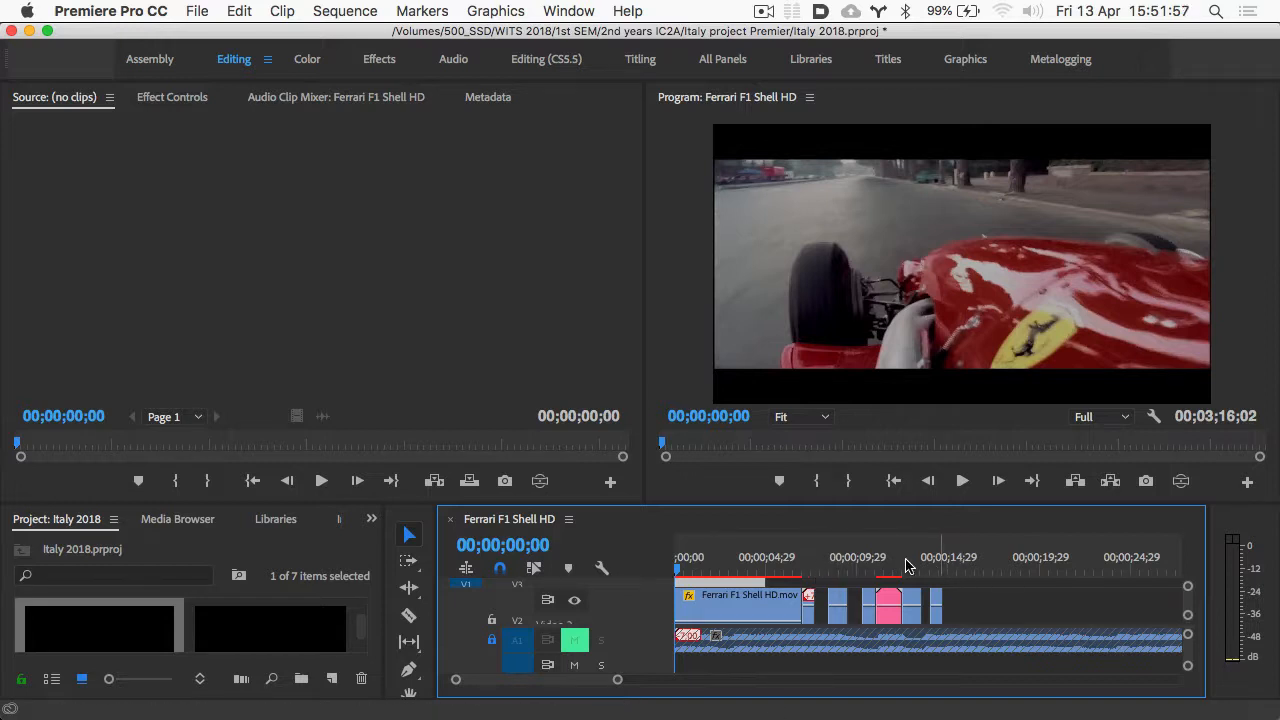
# - Review the tinted Colosseum shot and its letterbox bars around 00;00;11;13 in the Ferrari F1 Shell HD sequence
pyautogui.moveTo(880, 560); pyautogui.dragTo(889, 563)
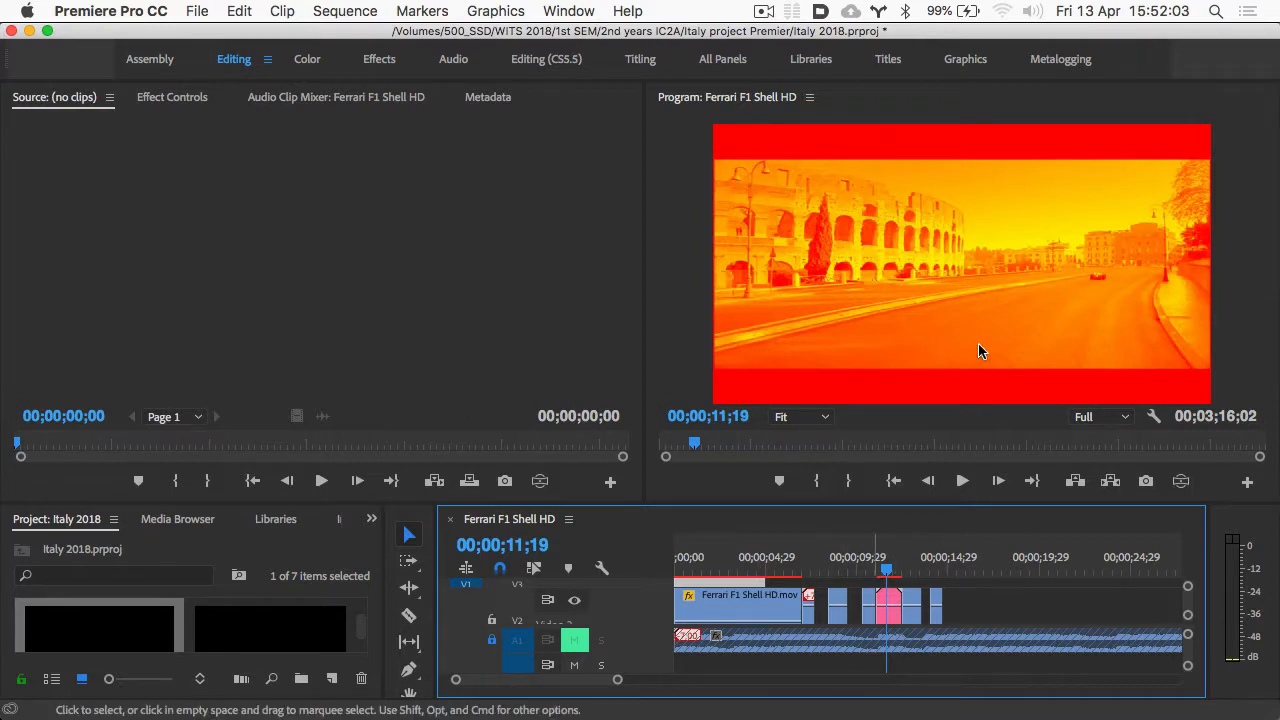
pyautogui.click(869, 568)
pyautogui.moveTo(869, 568); pyautogui.dragTo(880, 565)
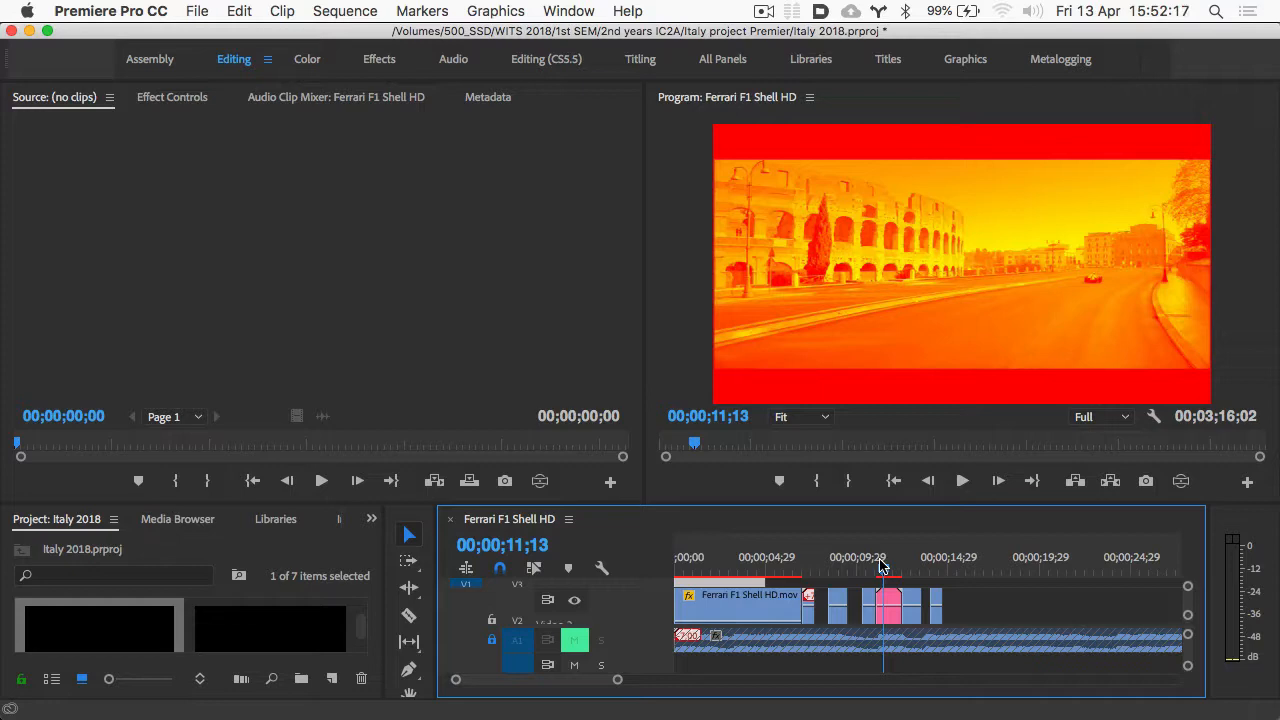
# - Switch to After Effects and show the Italy 2018 Linked Comp 02 composition
pyautogui.press('super+Tab')
pyautogui.press('super+Tab')
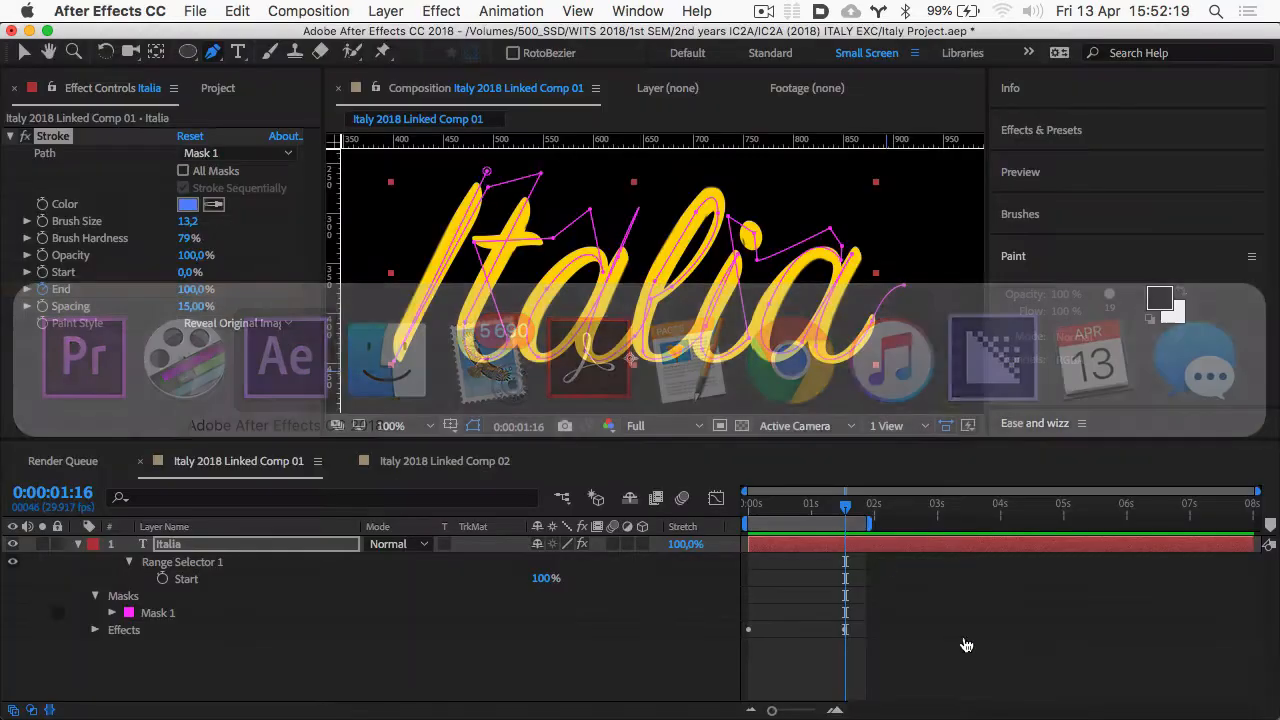
pyautogui.click(443, 461)
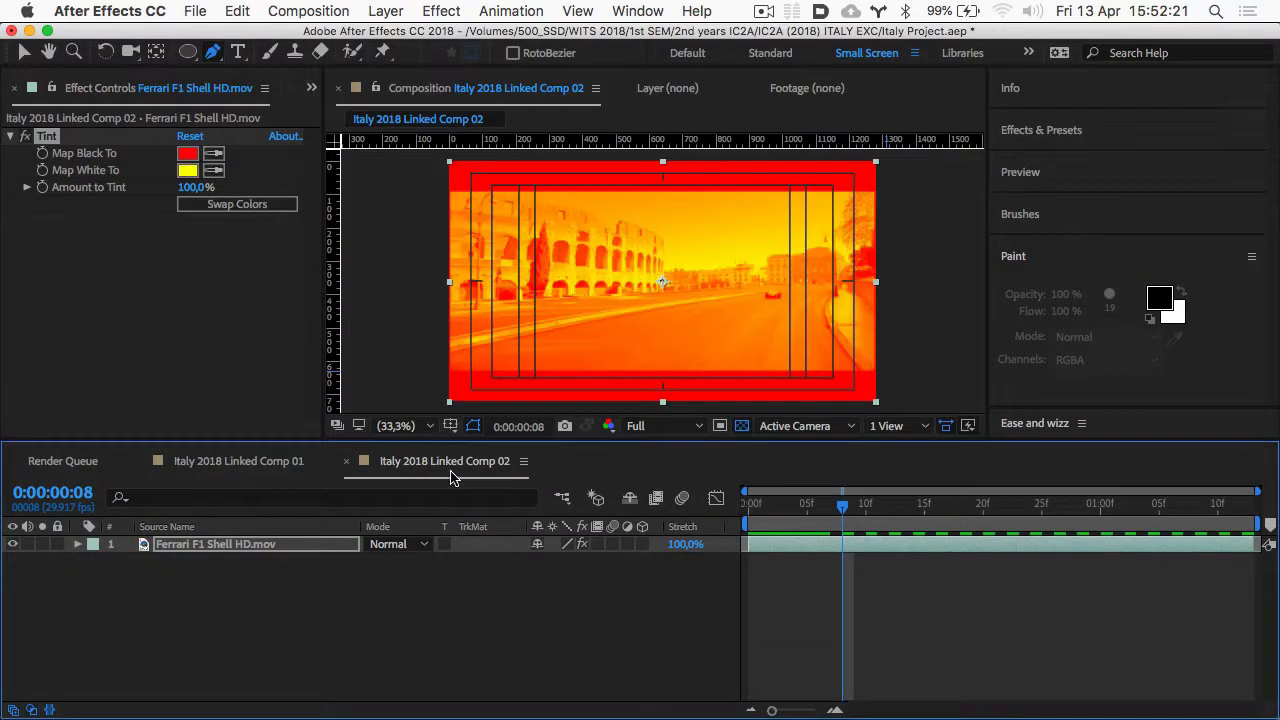
pyautogui.click(144, 322)
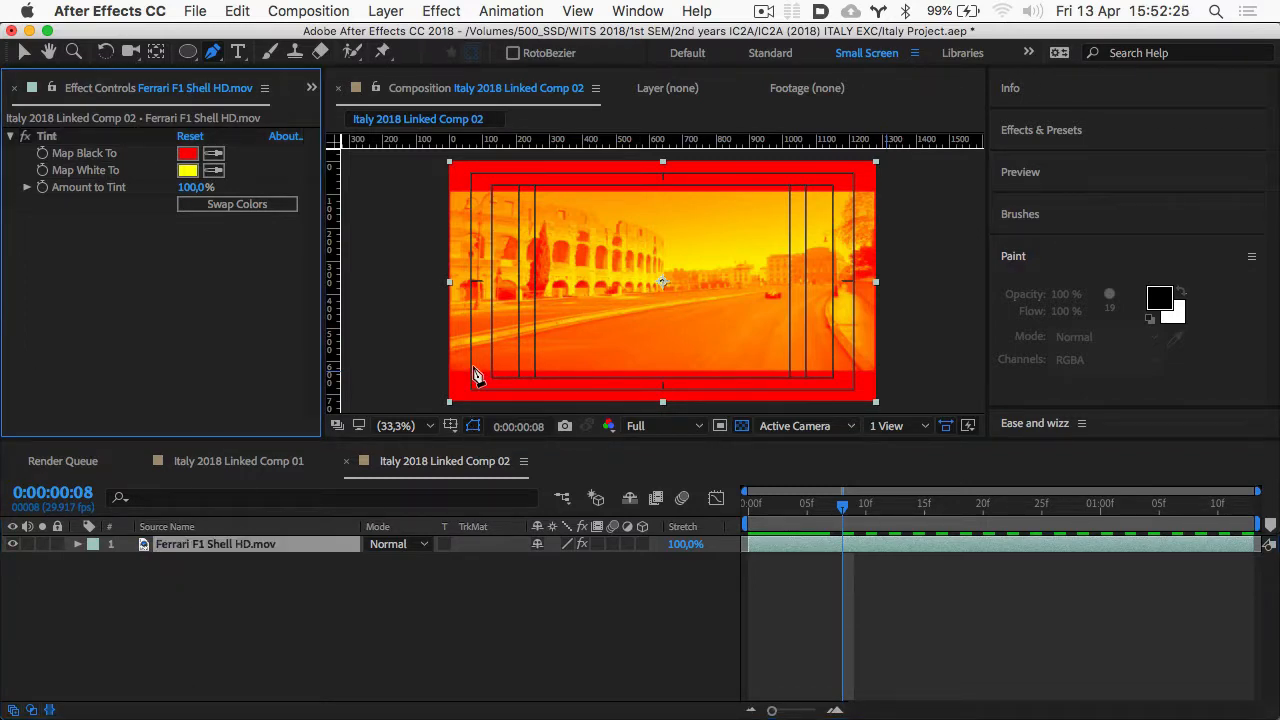
# - Add a new solid layer at comp size, 1280 × 720 px, coloured black (000000)
pyautogui.click(400, 10)
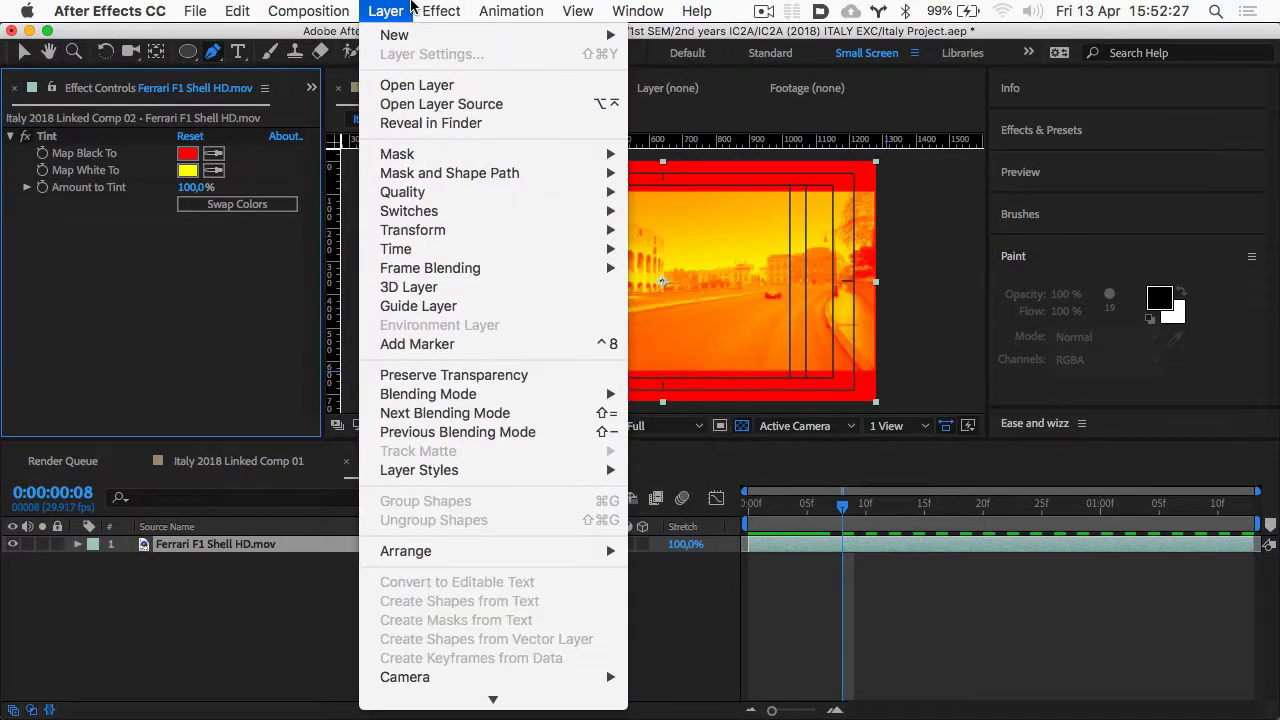
pyautogui.moveTo(395, 35)
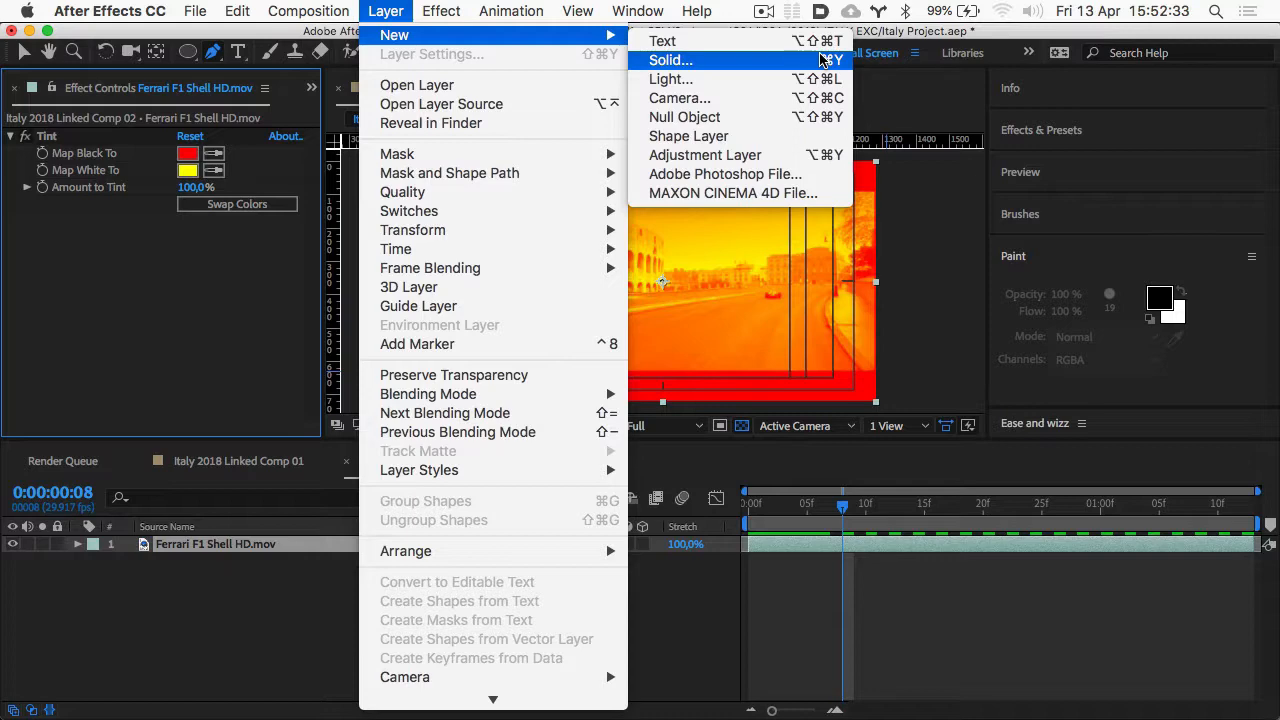
pyautogui.click(822, 60)
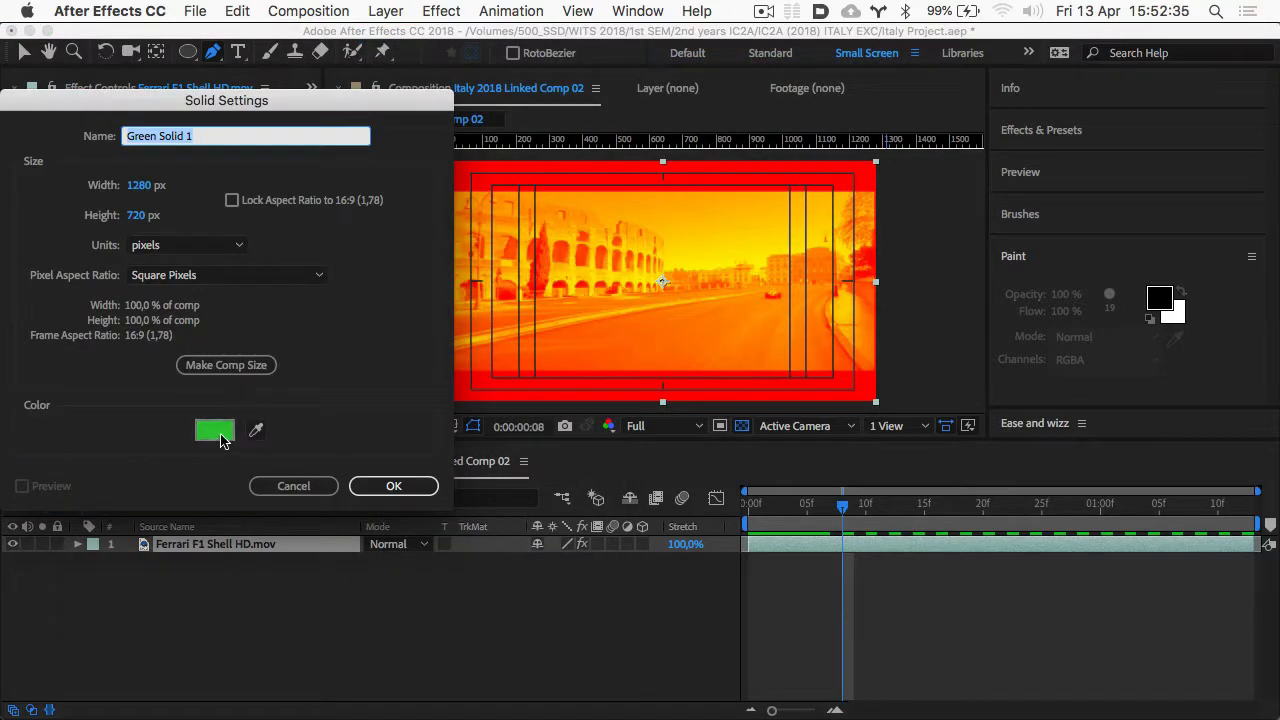
pyautogui.click(222, 441)
pyautogui.moveTo(130, 258); pyautogui.dragTo(5, 525)
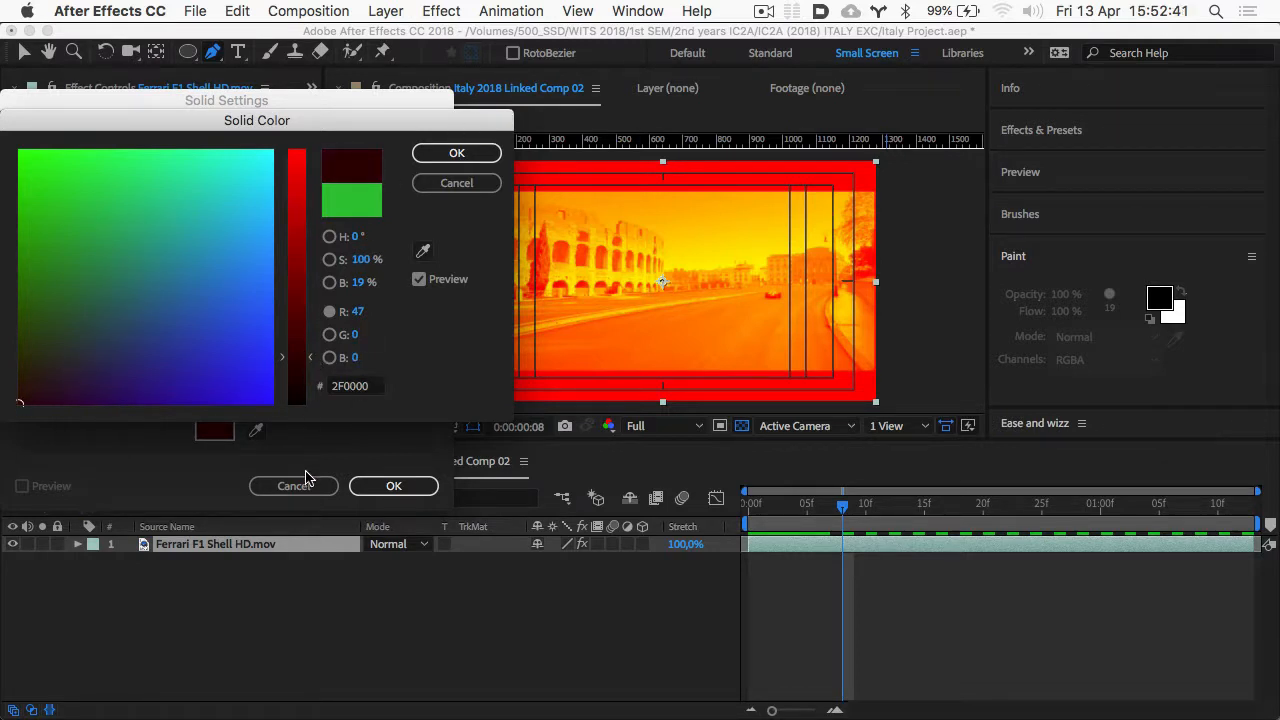
pyautogui.moveTo(297, 357); pyautogui.dragTo(297, 420)
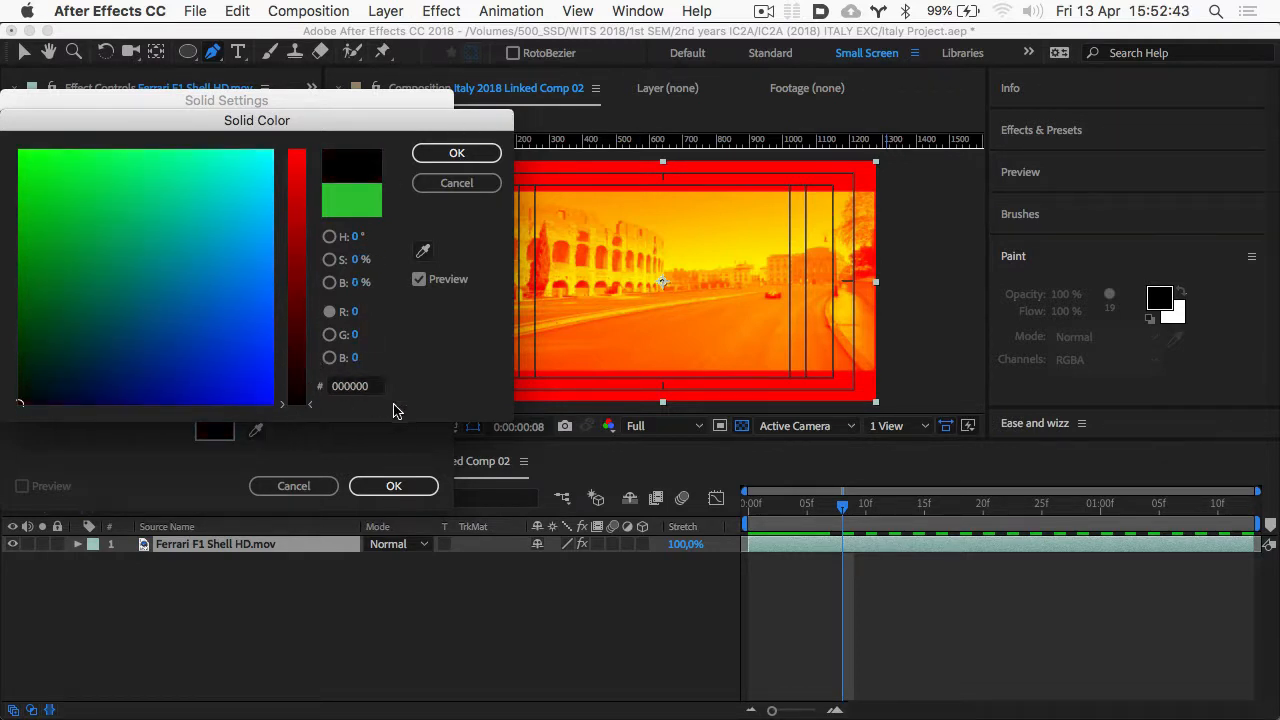
pyautogui.click(468, 153)
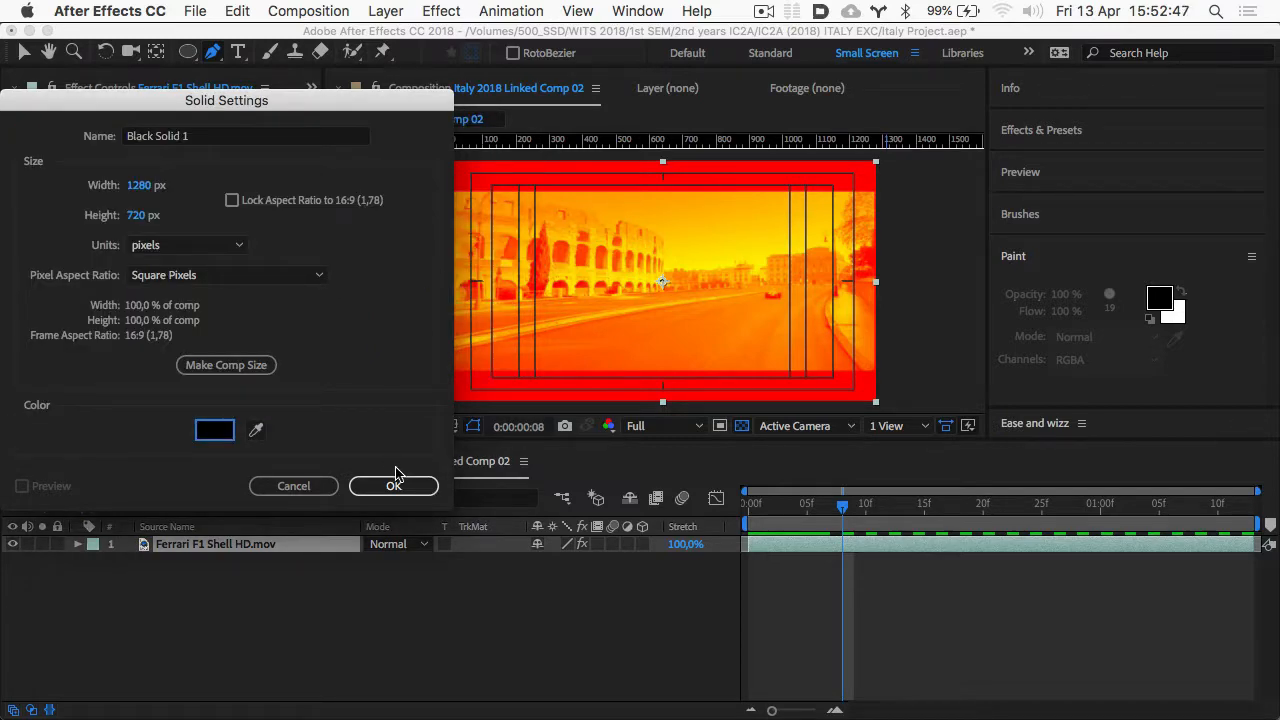
pyautogui.click(229, 366)
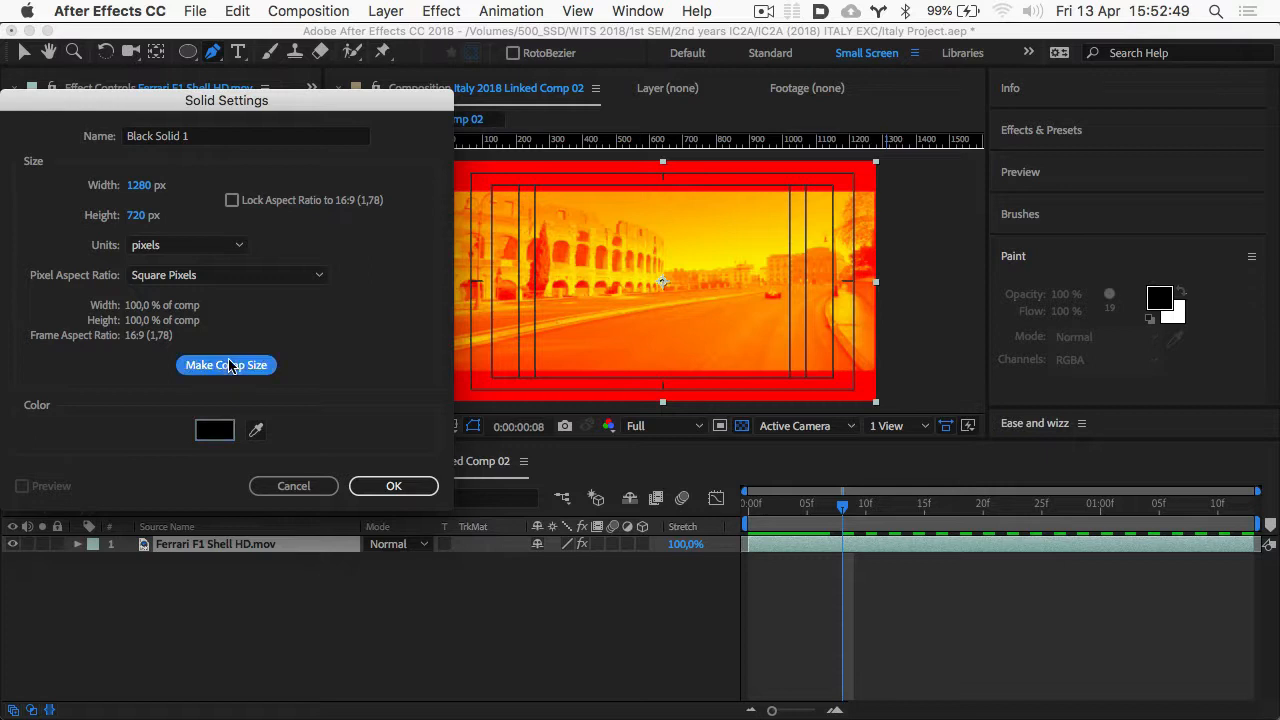
pyautogui.click(392, 486)
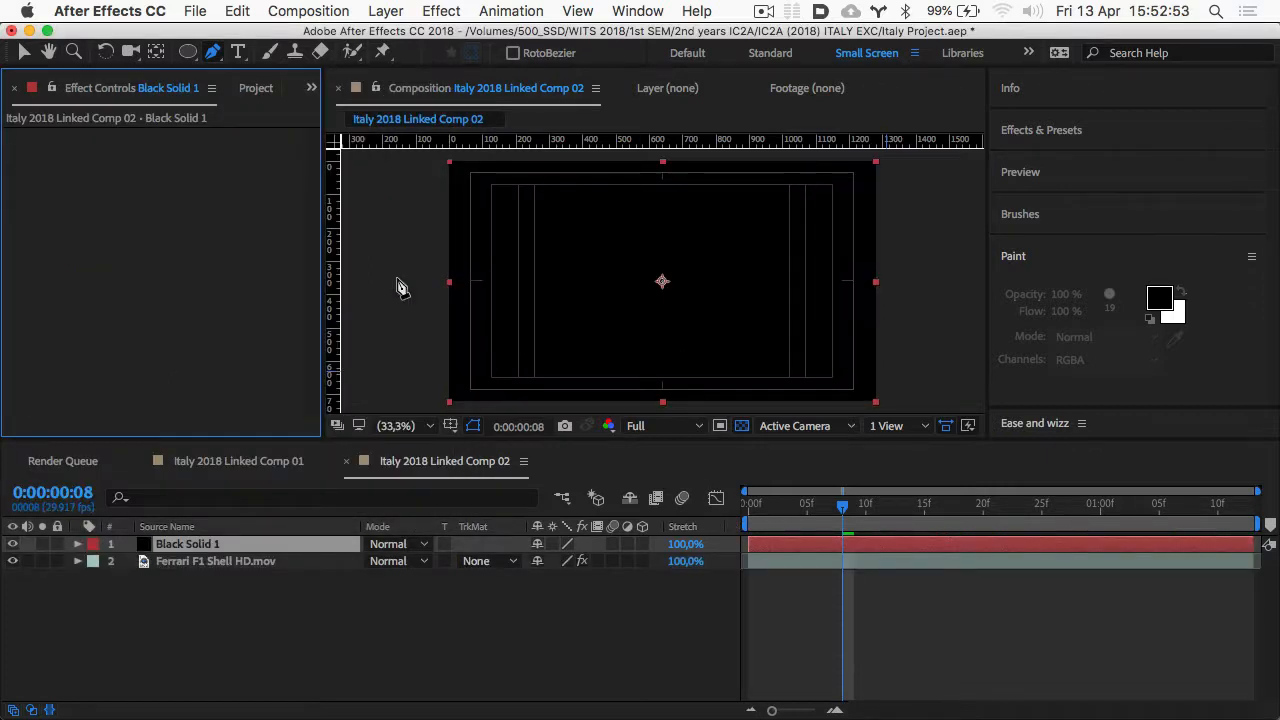
# - Draw a full-width rectangular mask on the black solid with the Rectangle Tool, roughly covering the picture area between the letterbox bars
pyautogui.click(190, 53)
pyautogui.moveTo(193, 55); pyautogui.dragTo(242, 56)
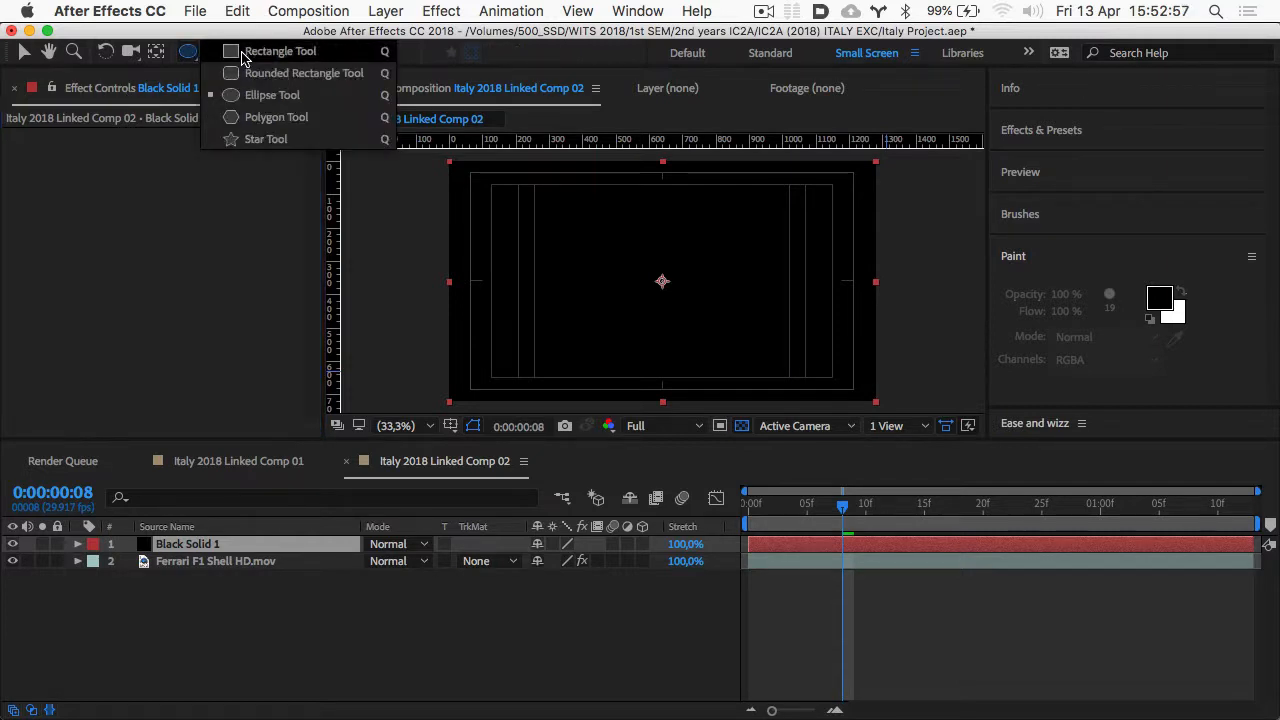
pyautogui.click(242, 56)
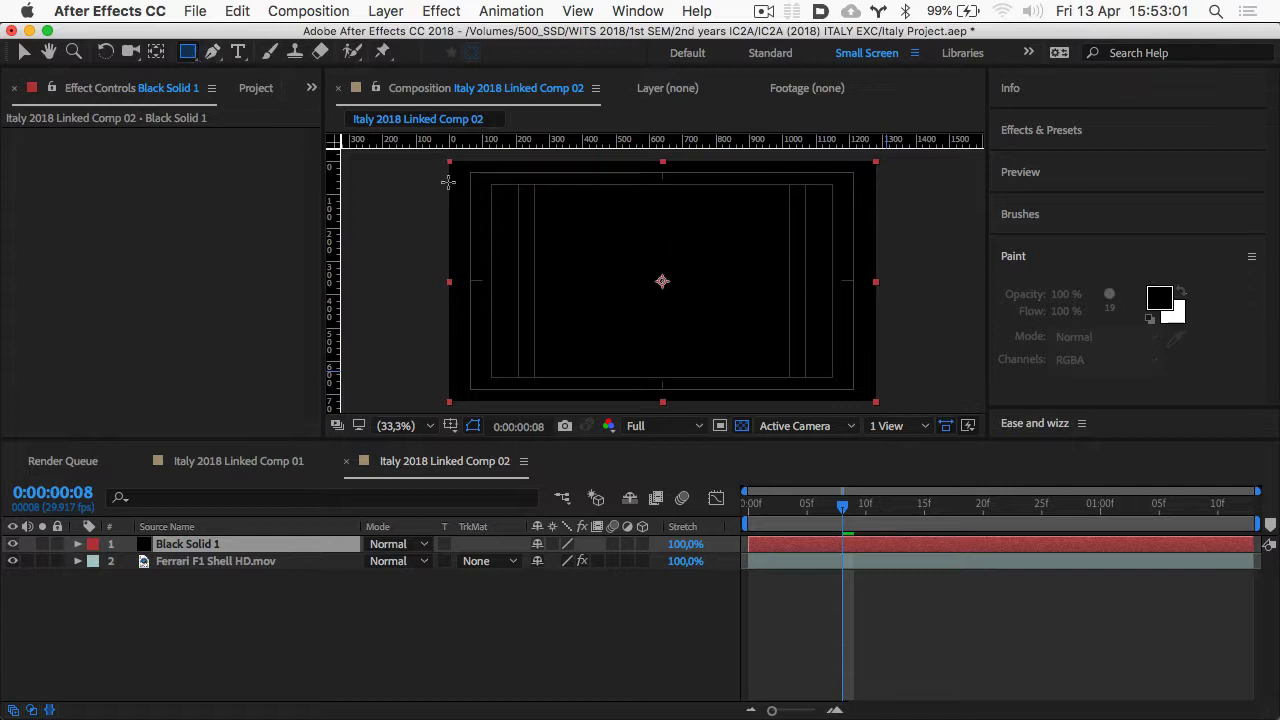
pyautogui.moveTo(448, 182); pyautogui.dragTo(877, 369)
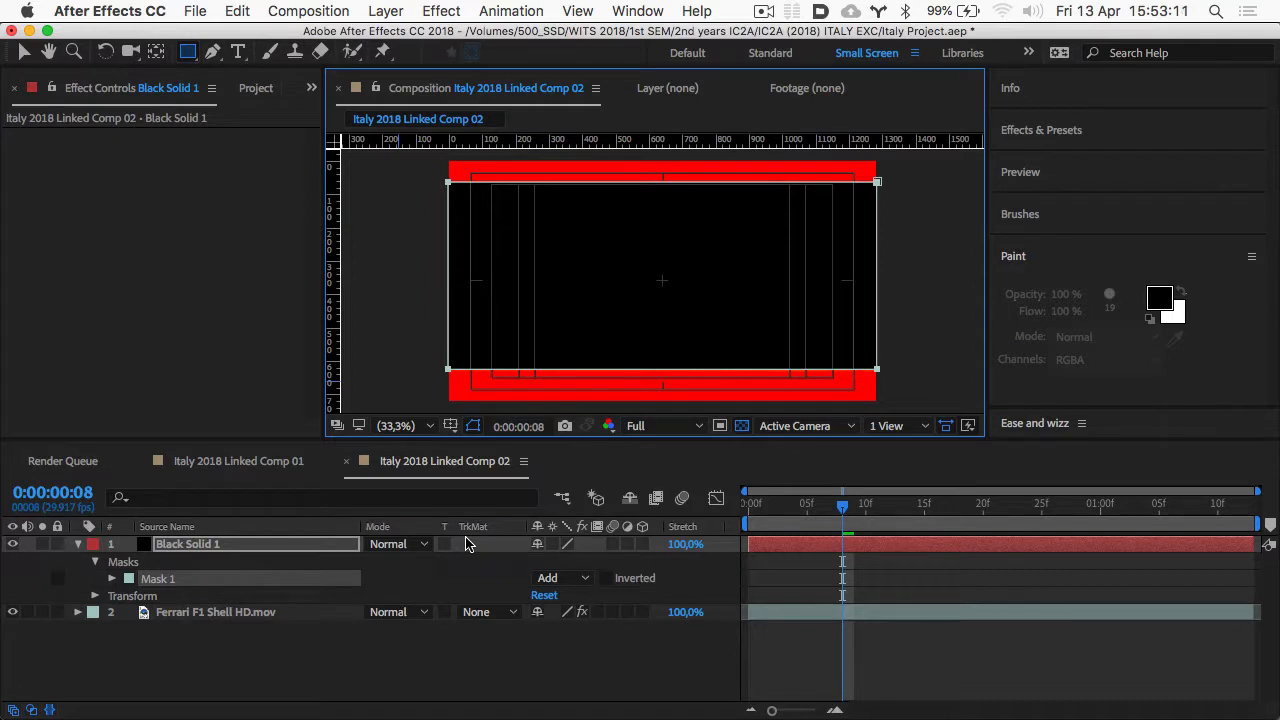
# - Adjust the upper and lower edges of the black solid's mask to line up with the letterboxed picture
pyautogui.click(27, 57)
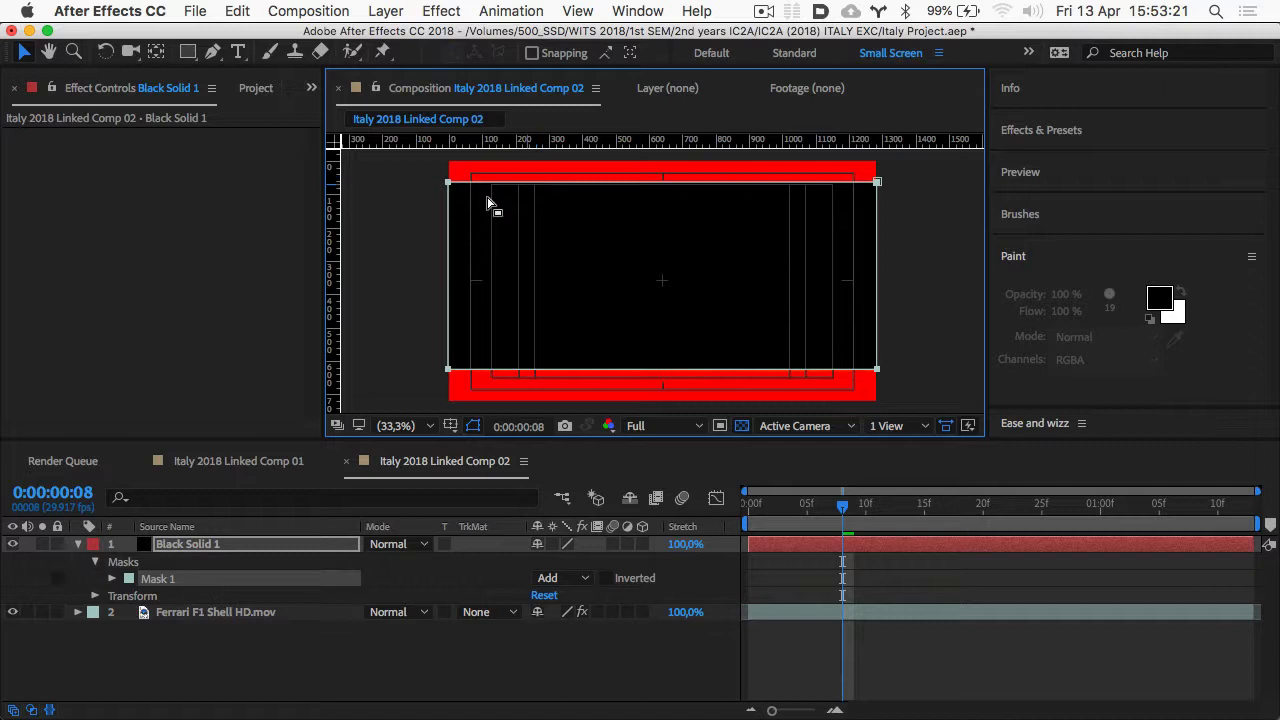
pyautogui.click(450, 250)
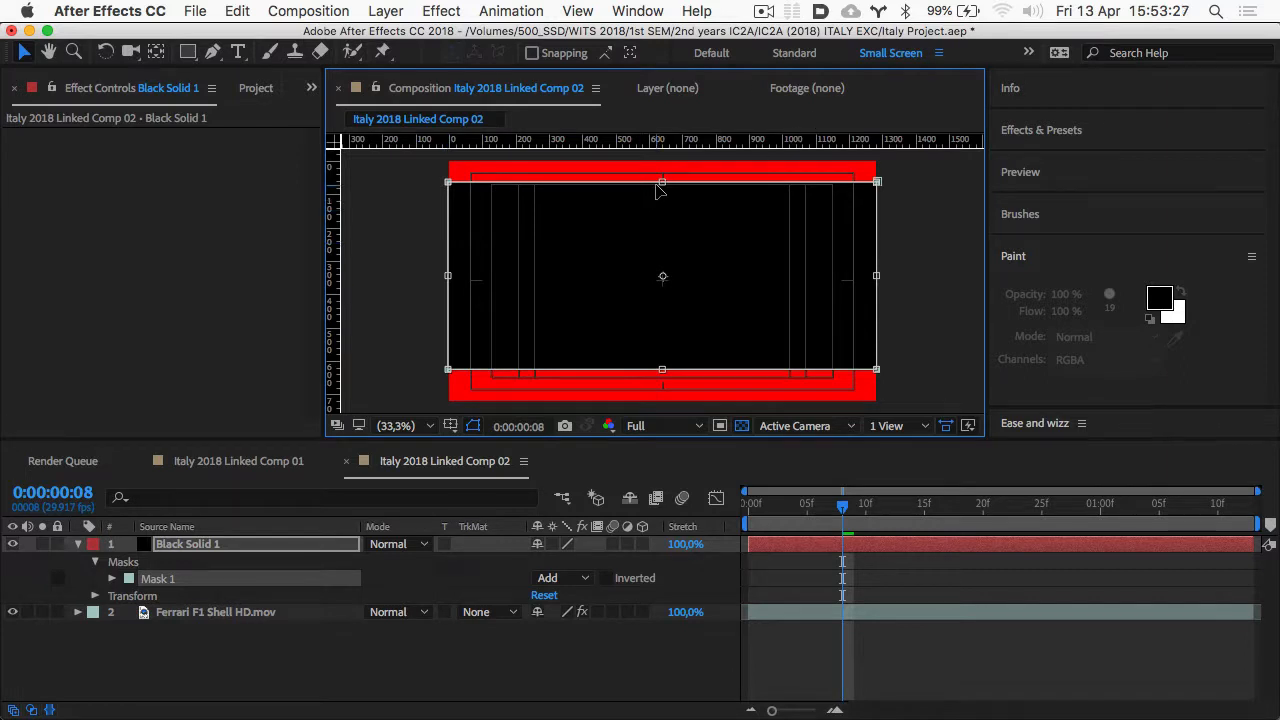
pyautogui.moveTo(661, 181); pyautogui.dragTo(668, 196)
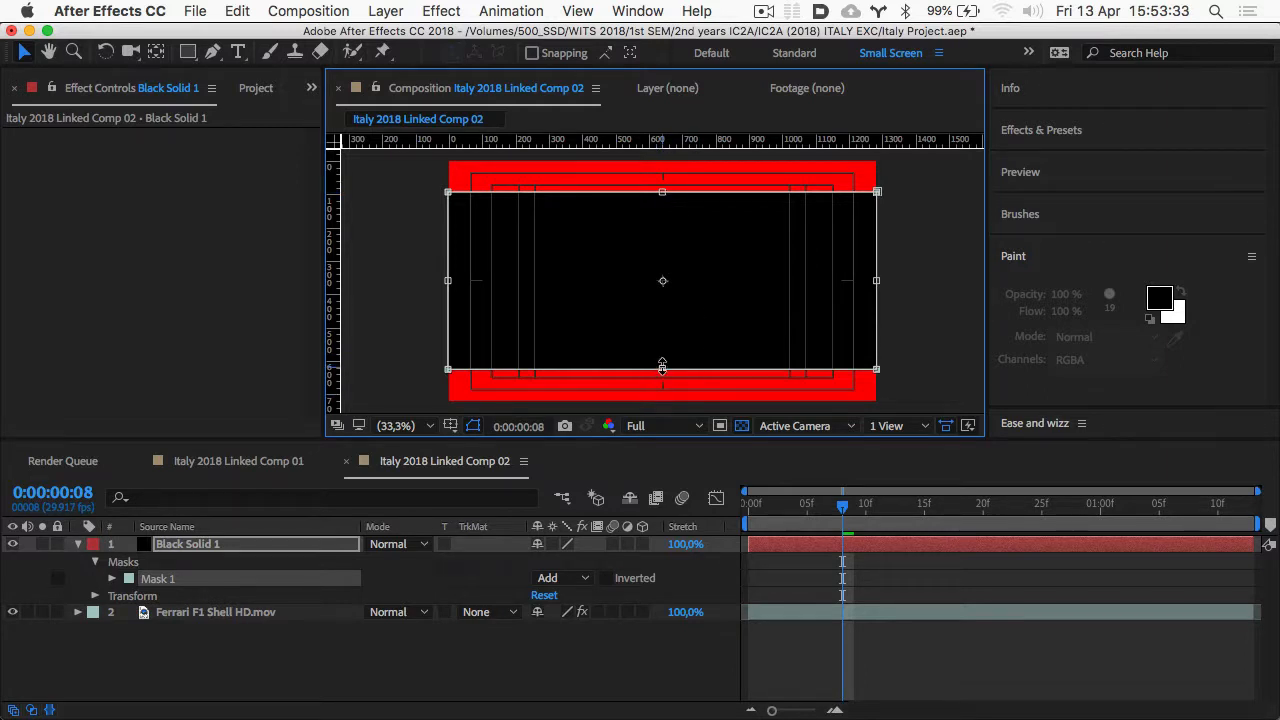
pyautogui.moveTo(662, 367); pyautogui.dragTo(662, 371)
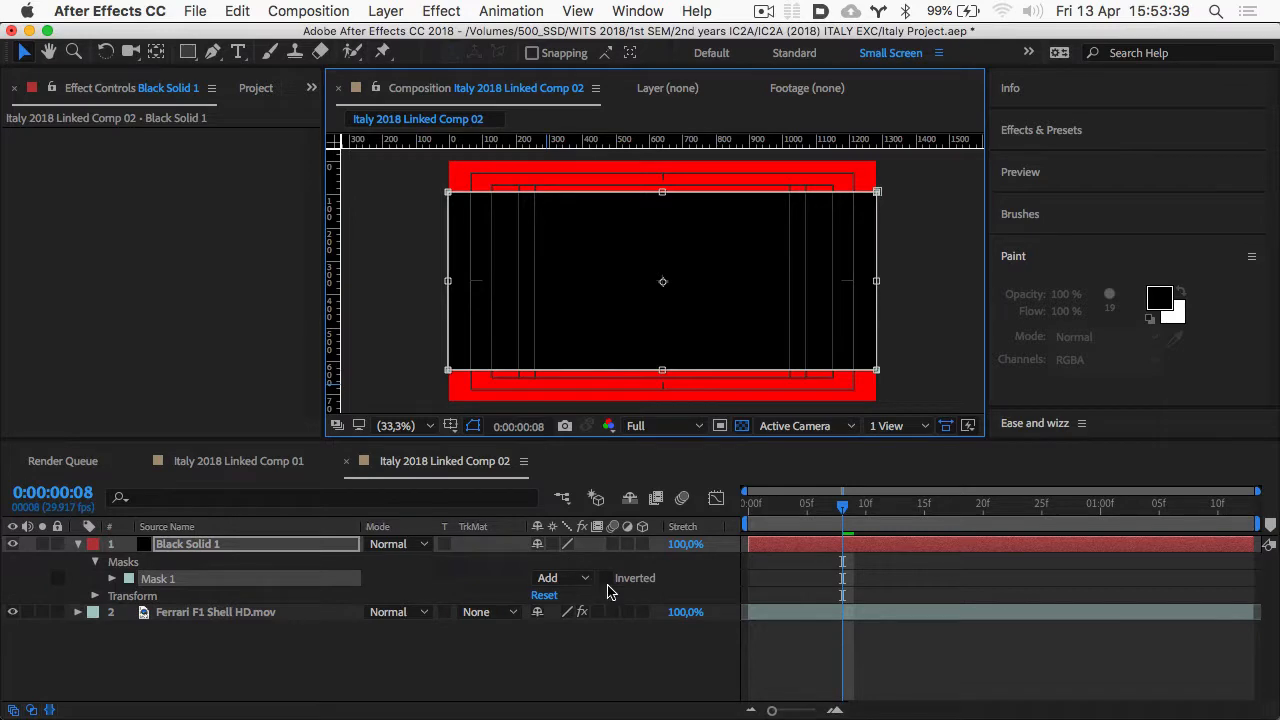
# - Check the masked solid in Premiere Pro, and invert Mask 1 on the black solid in After Effects
pyautogui.press('super+Tab')
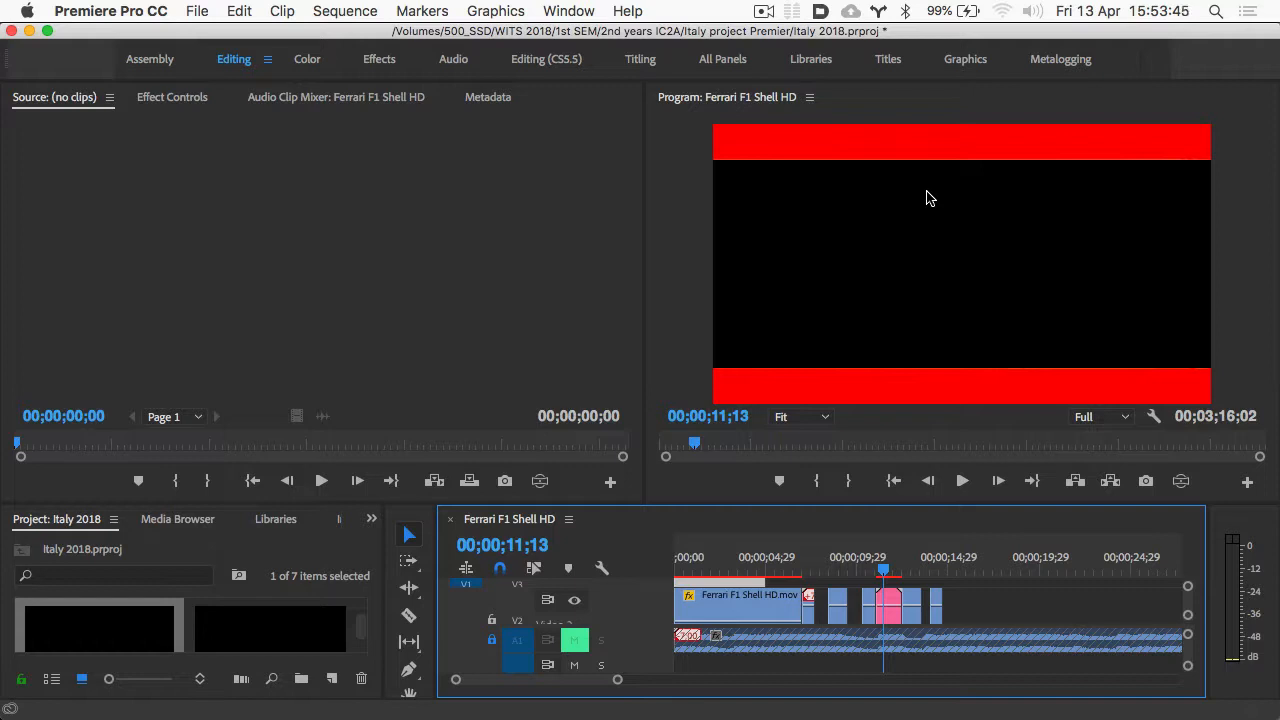
pyautogui.press('super+Tab')
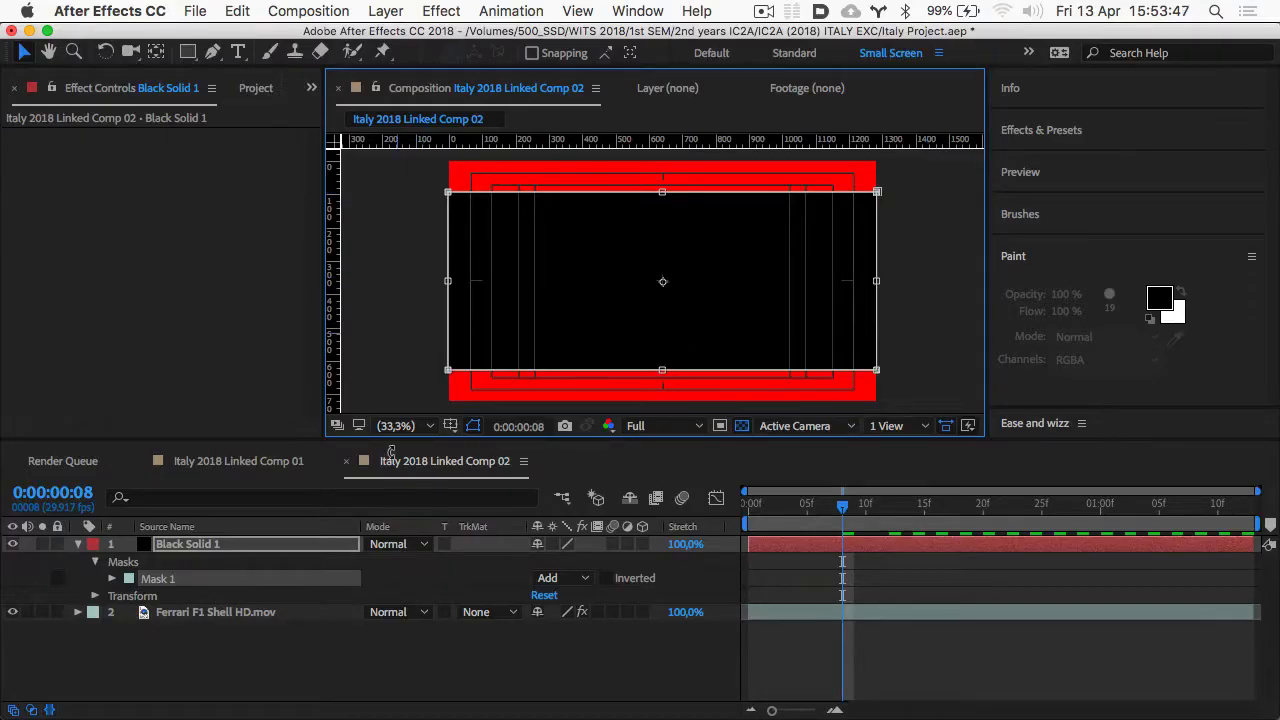
pyautogui.click(606, 578)
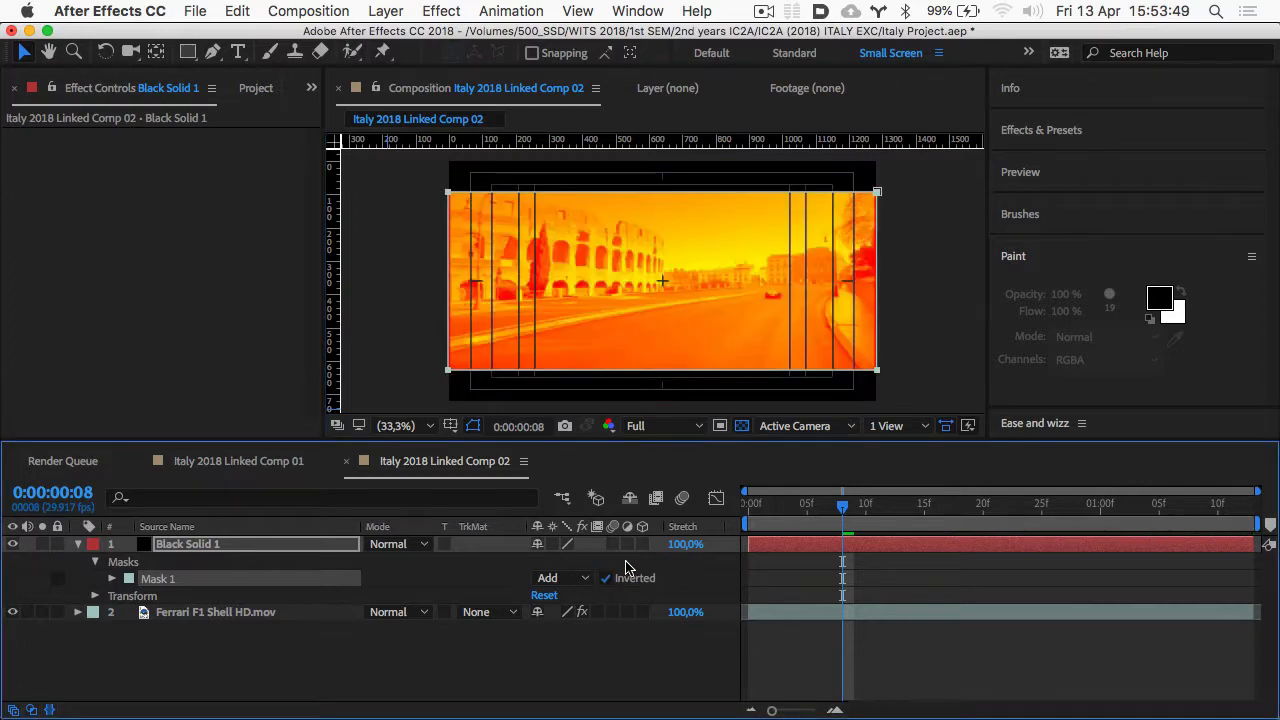
# - Switch to Premiere Pro and play the sequence from 00;00;10;18 into the tinted shot
pyautogui.press('super+Tab')
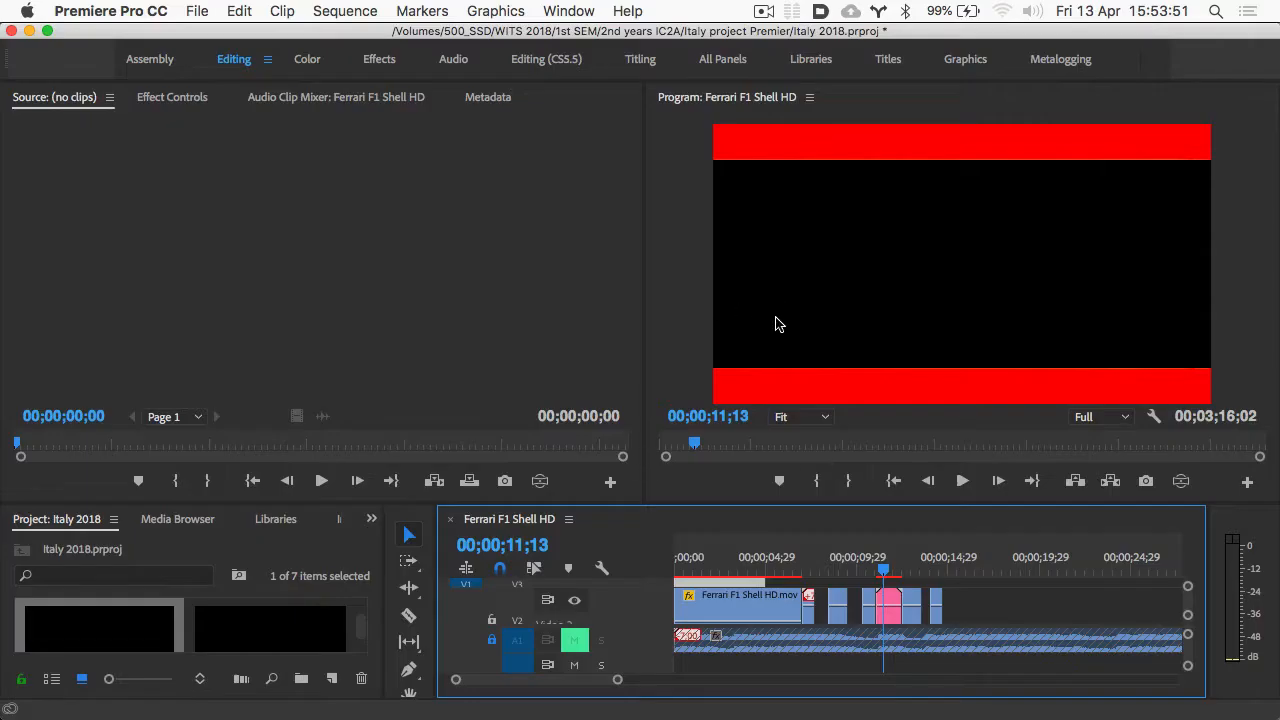
pyautogui.click(870, 562)
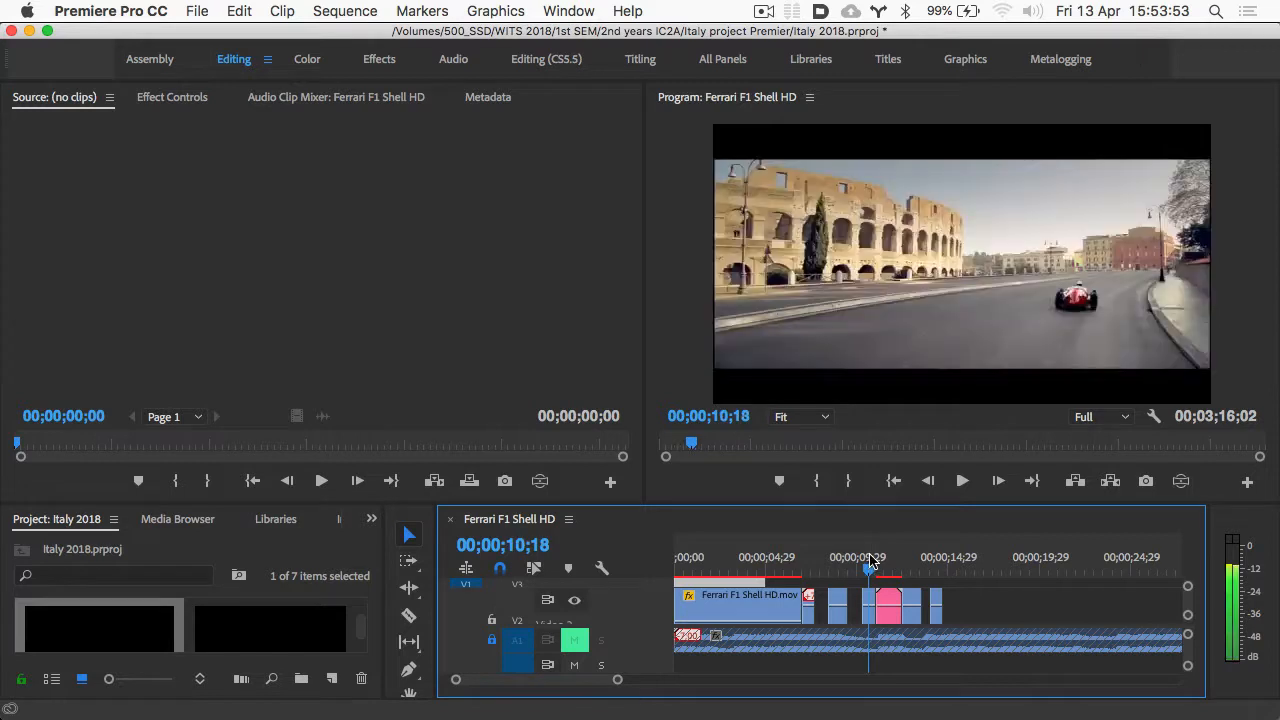
pyautogui.press('space')
pyautogui.press('space')
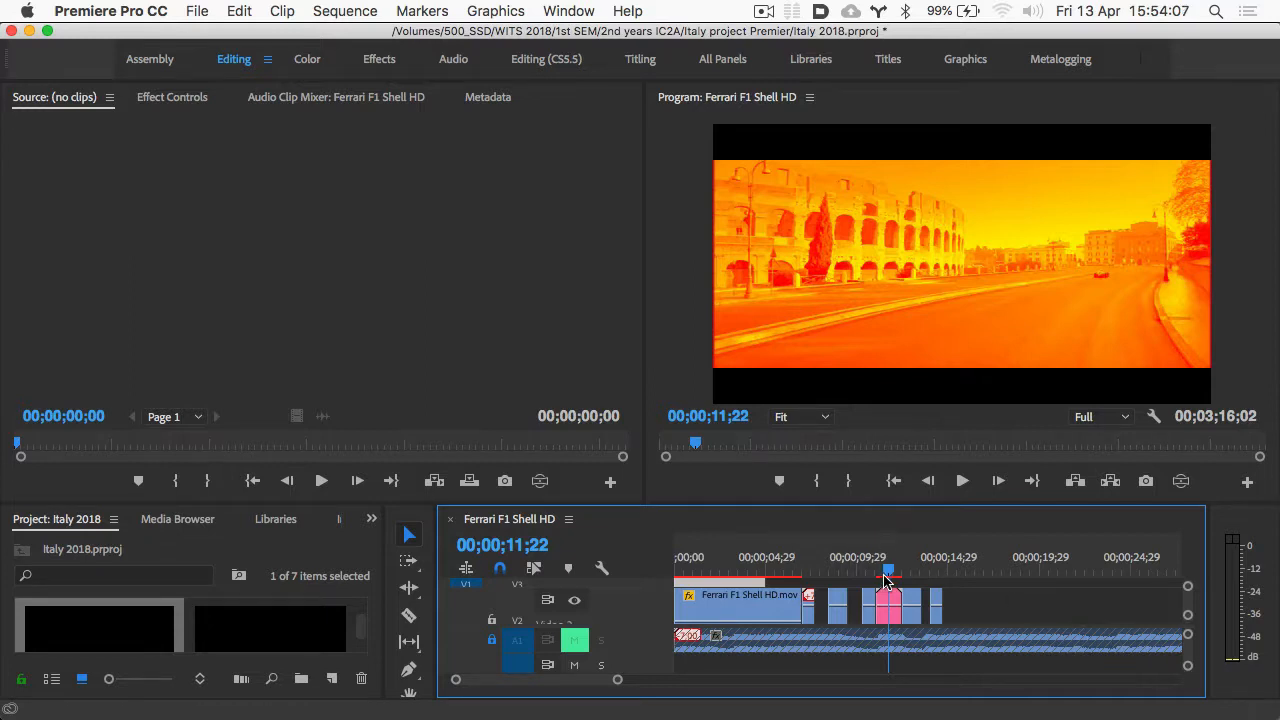
# - Review the dissolve at 00;00;06;22, the tinted shot at 00;00;11;22 and the Italia title at 00;00;01;26 in the sequence
pyautogui.moveTo(887, 570); pyautogui.dragTo(799, 570)
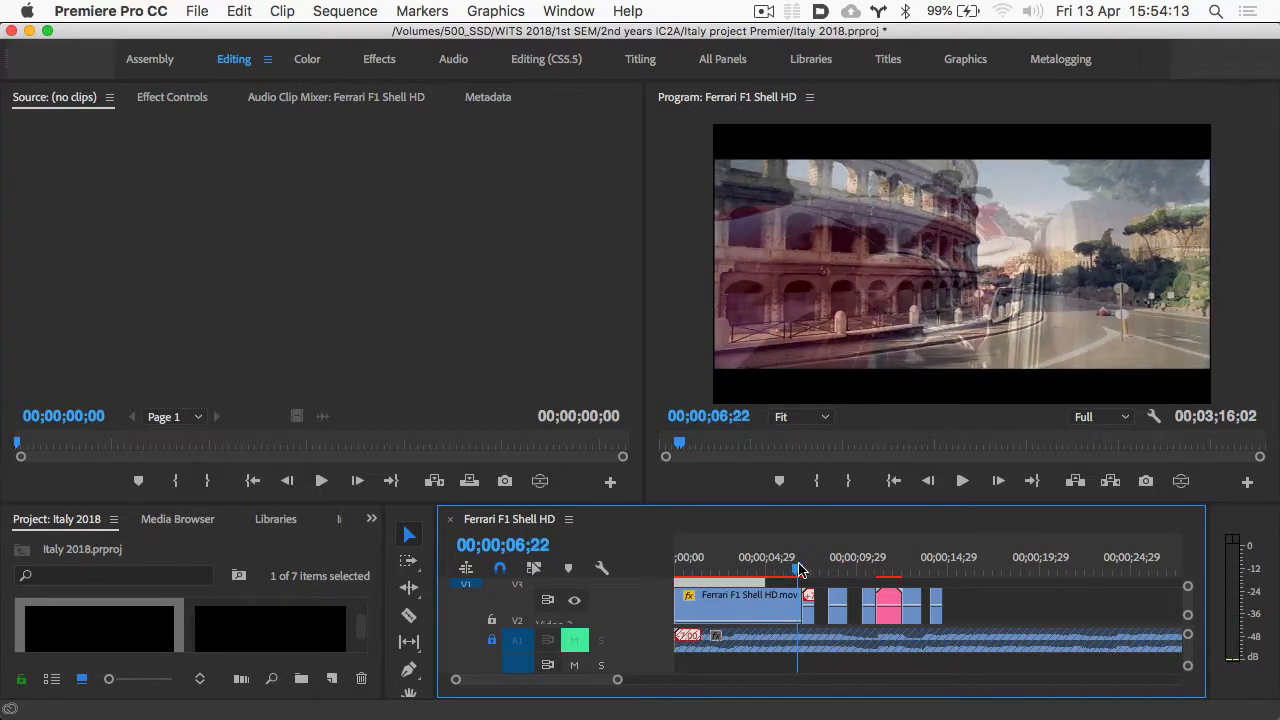
pyautogui.press('super+Tab')
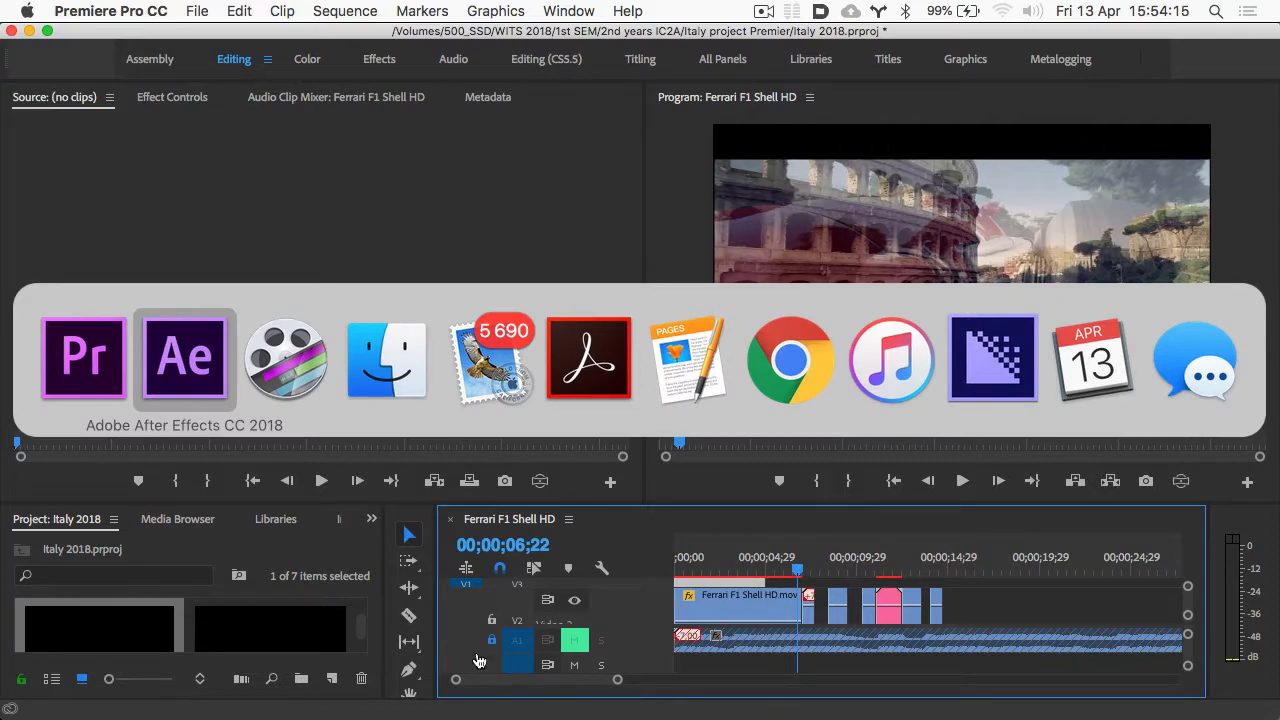
pyautogui.click(50, 325)
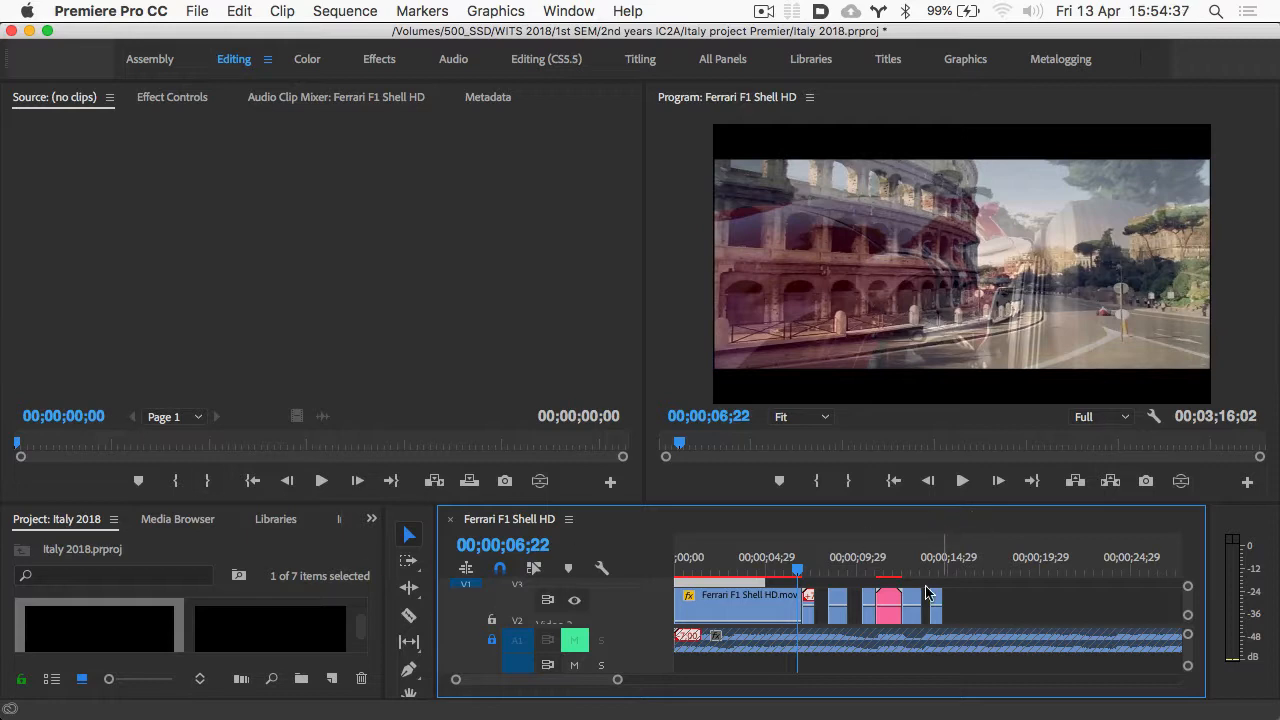
pyautogui.moveTo(893, 572)
pyautogui.mouseDown()
pyautogui.moveTo(816, 565)
pyautogui.moveTo(893, 563)
pyautogui.mouseUp()
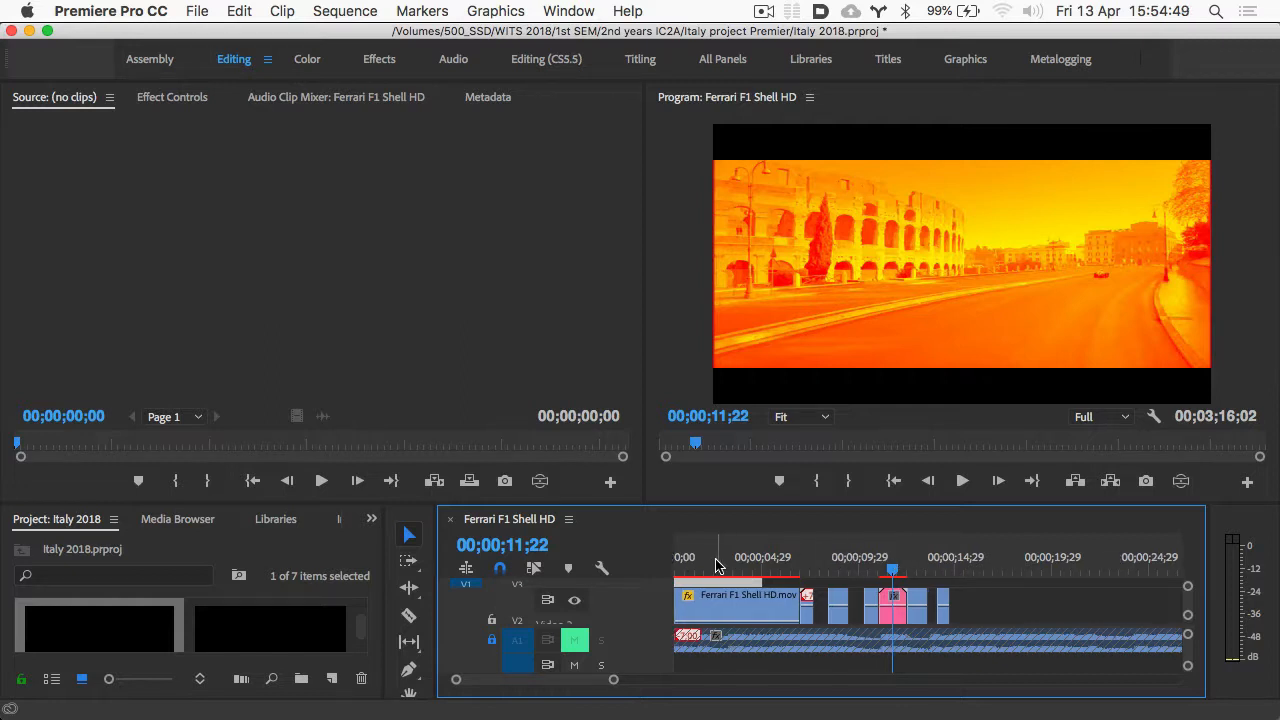
pyautogui.moveTo(716, 564); pyautogui.dragTo(703, 565)
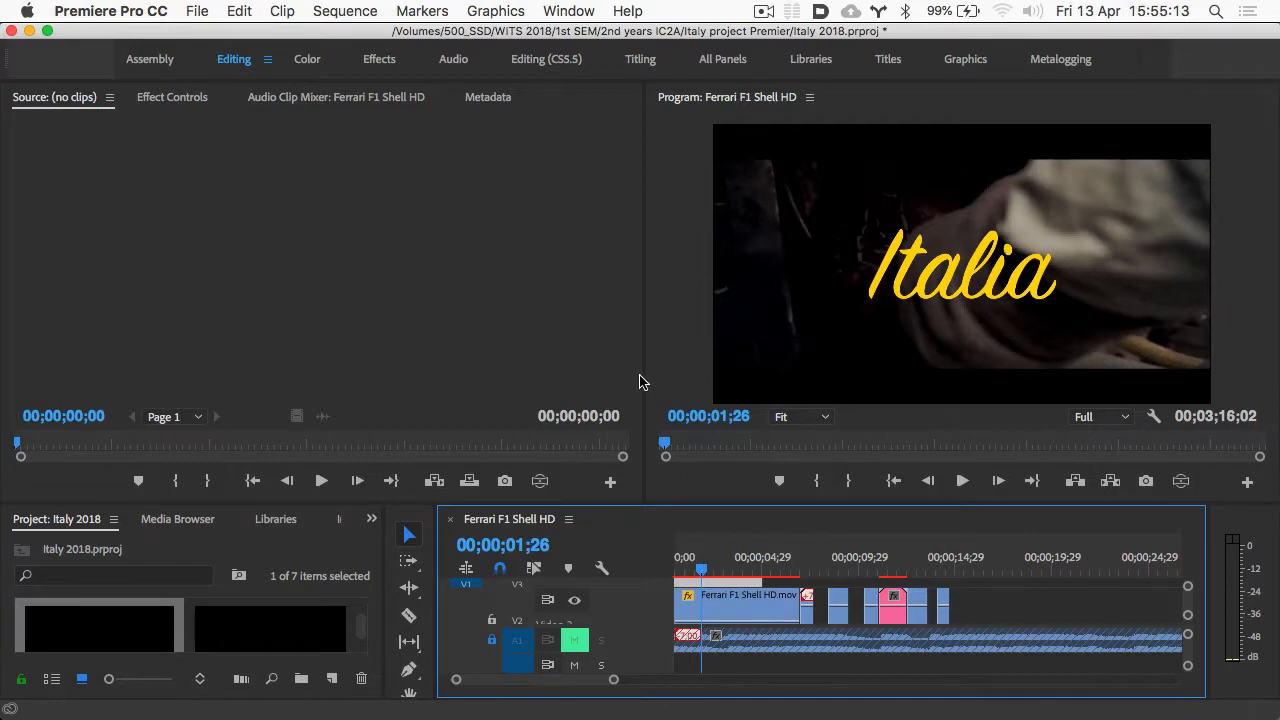
# - Switch to After Effects and close the project, saving the changes to Italy Project.aep
pyautogui.press('super+Tab')
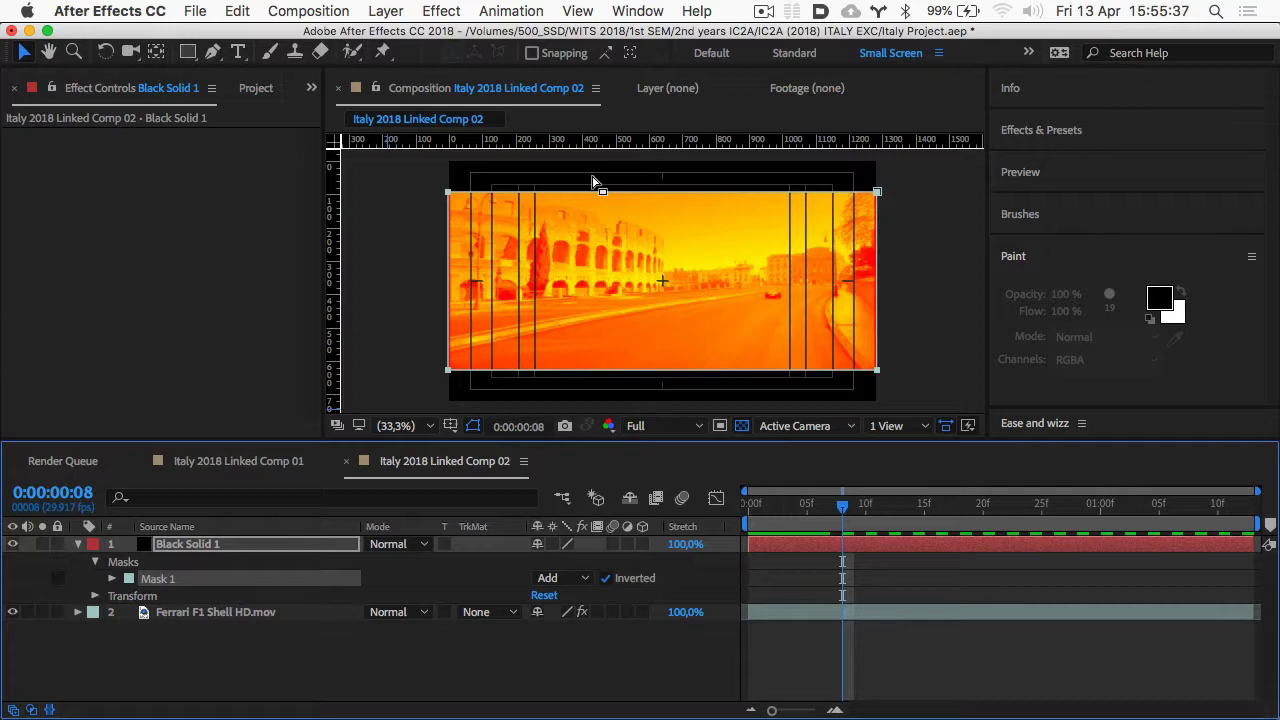
pyautogui.click(210, 10)
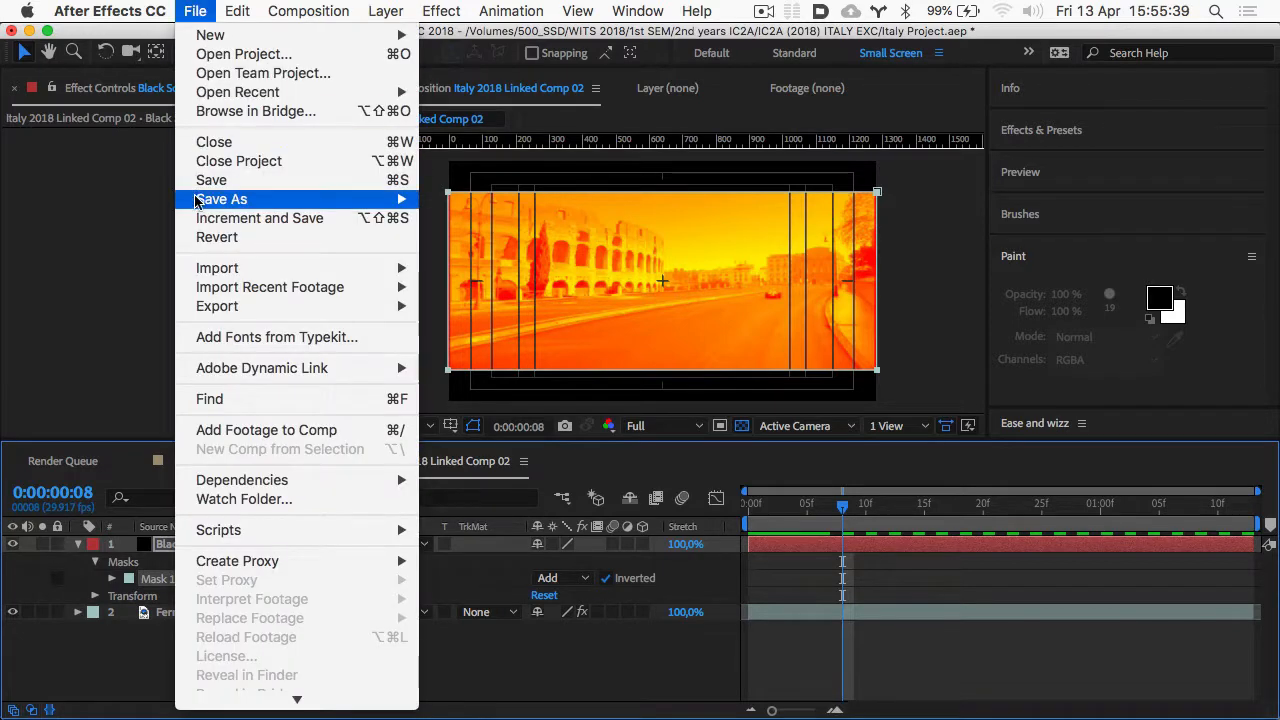
pyautogui.click(196, 161)
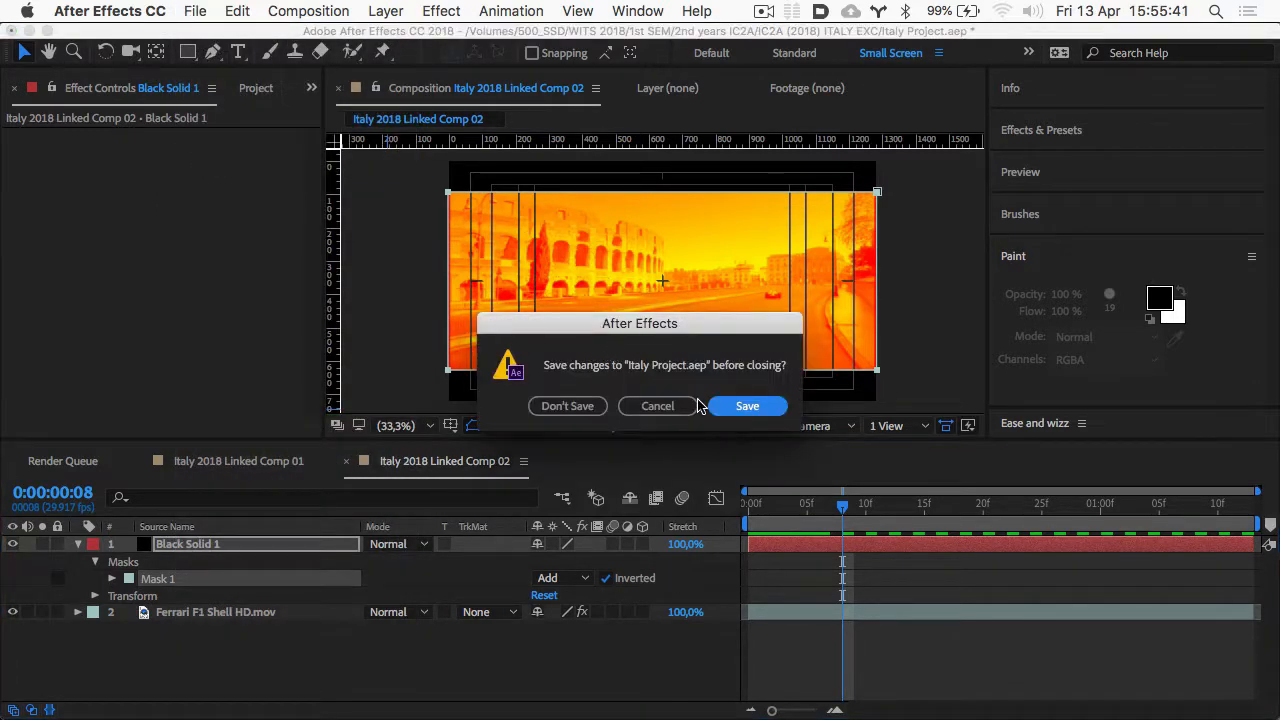
pyautogui.click(765, 406)
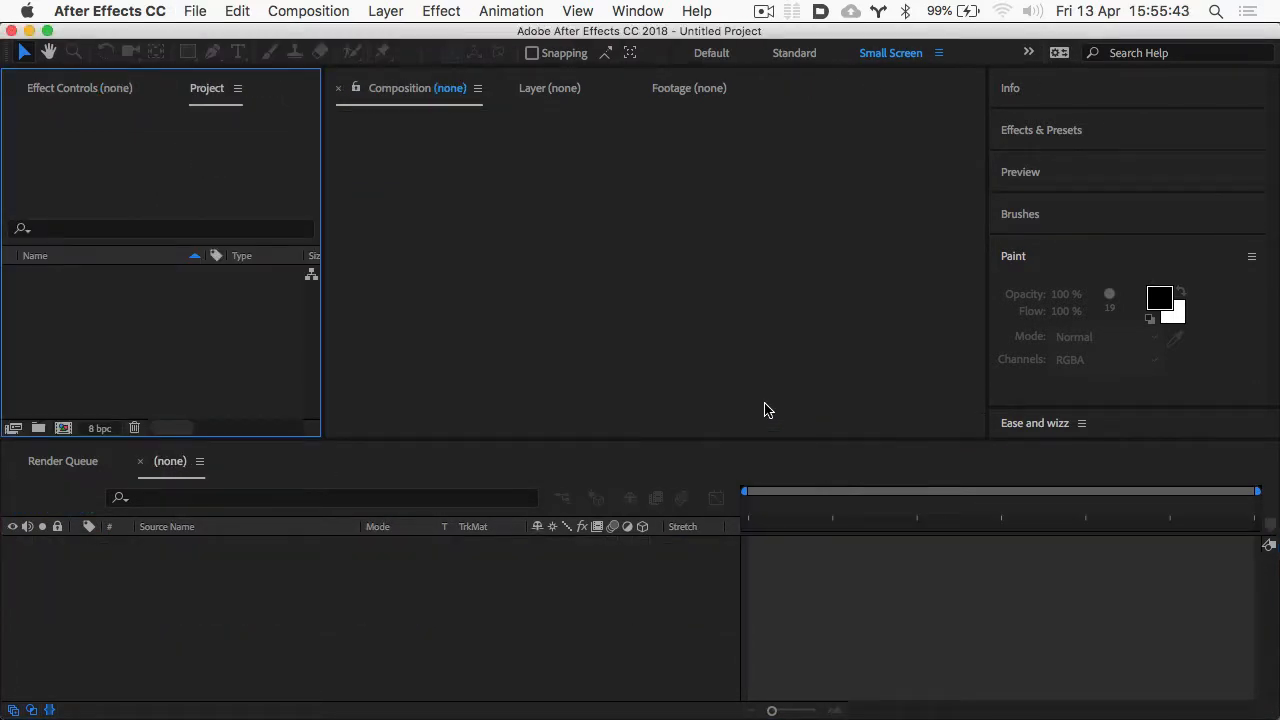
# - Switch to Premiere Pro and move the playhead to the tinted shot at 00;00;11;25
pyautogui.press('super+Tab')
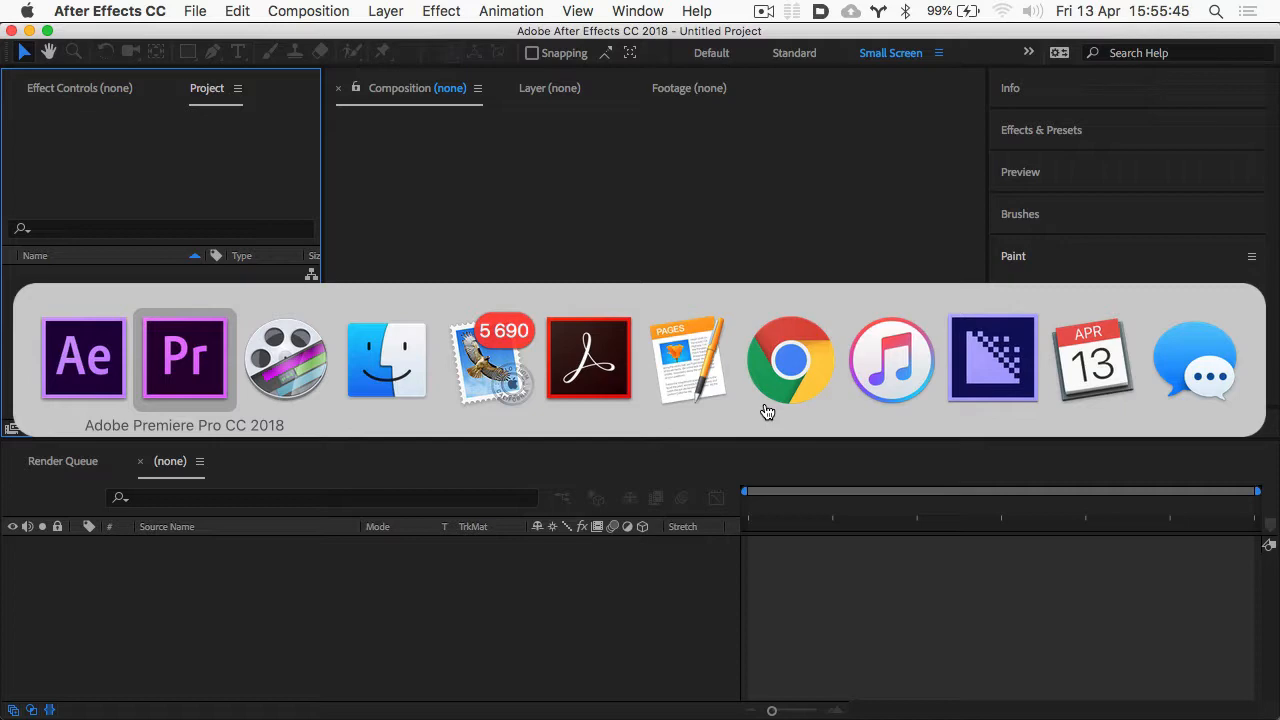
pyautogui.click(213, 340)
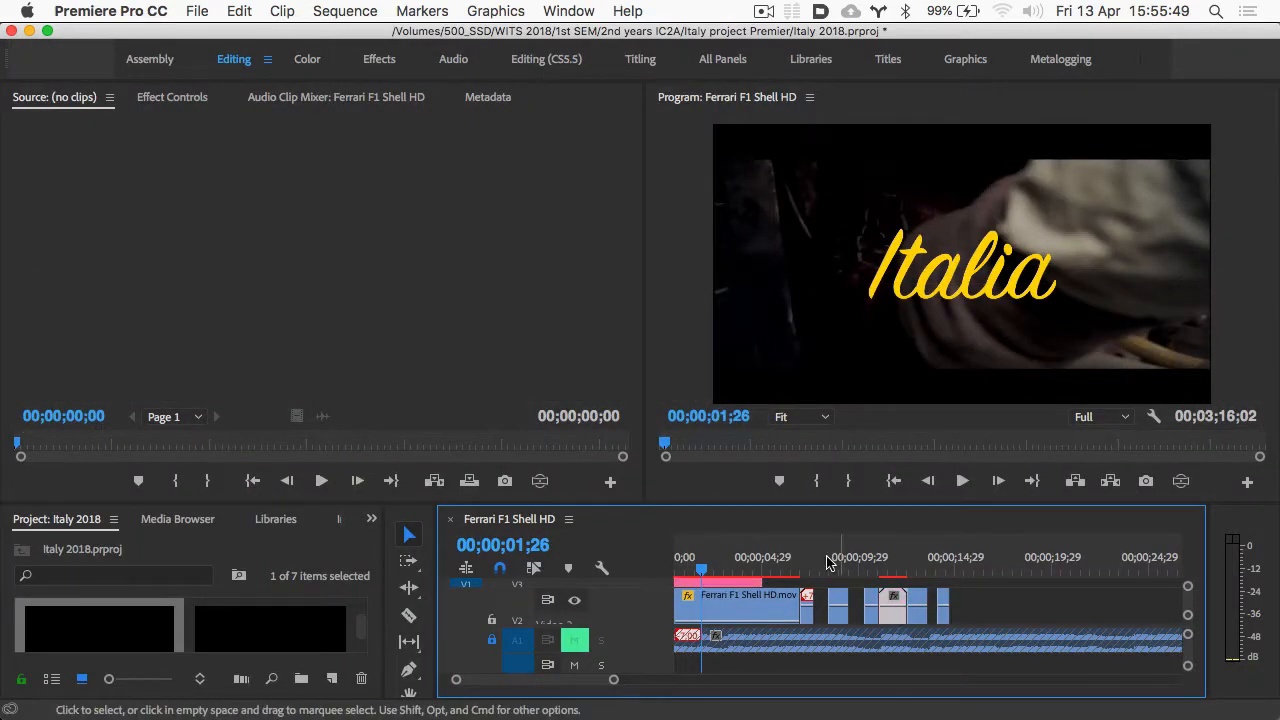
pyautogui.click(894, 567)
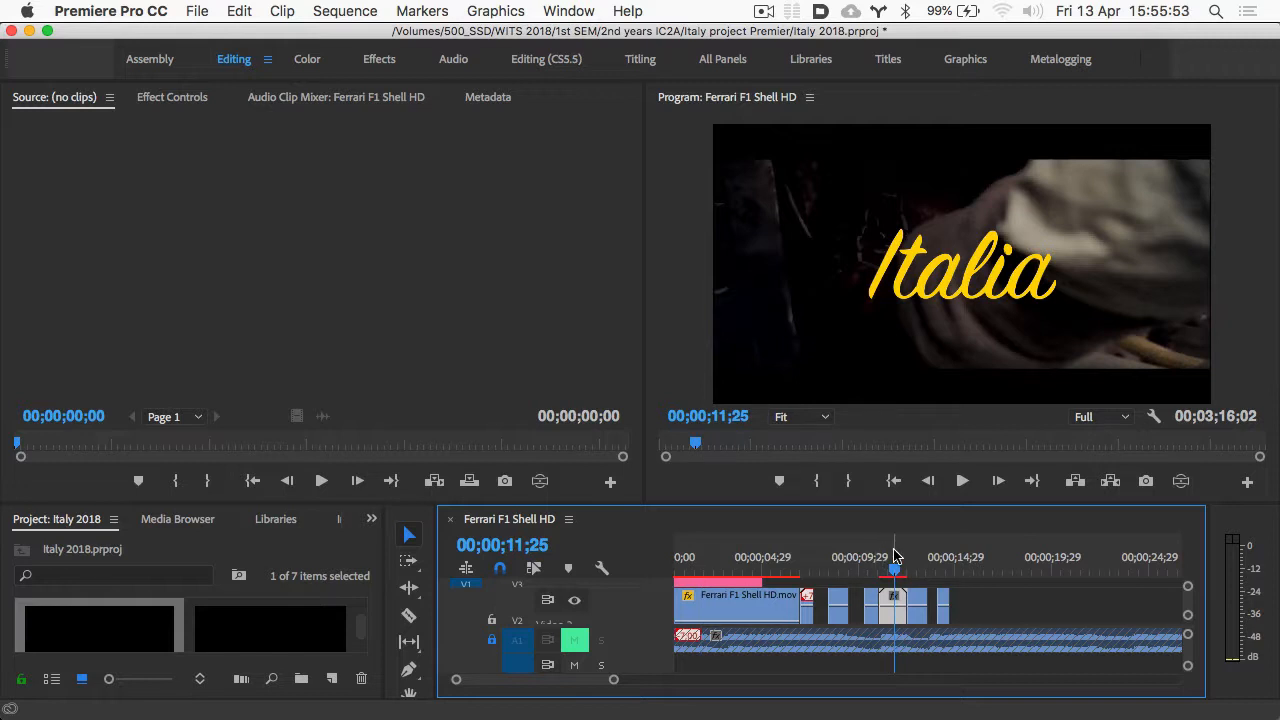
pyautogui.click(889, 568)
pyautogui.click(895, 568)
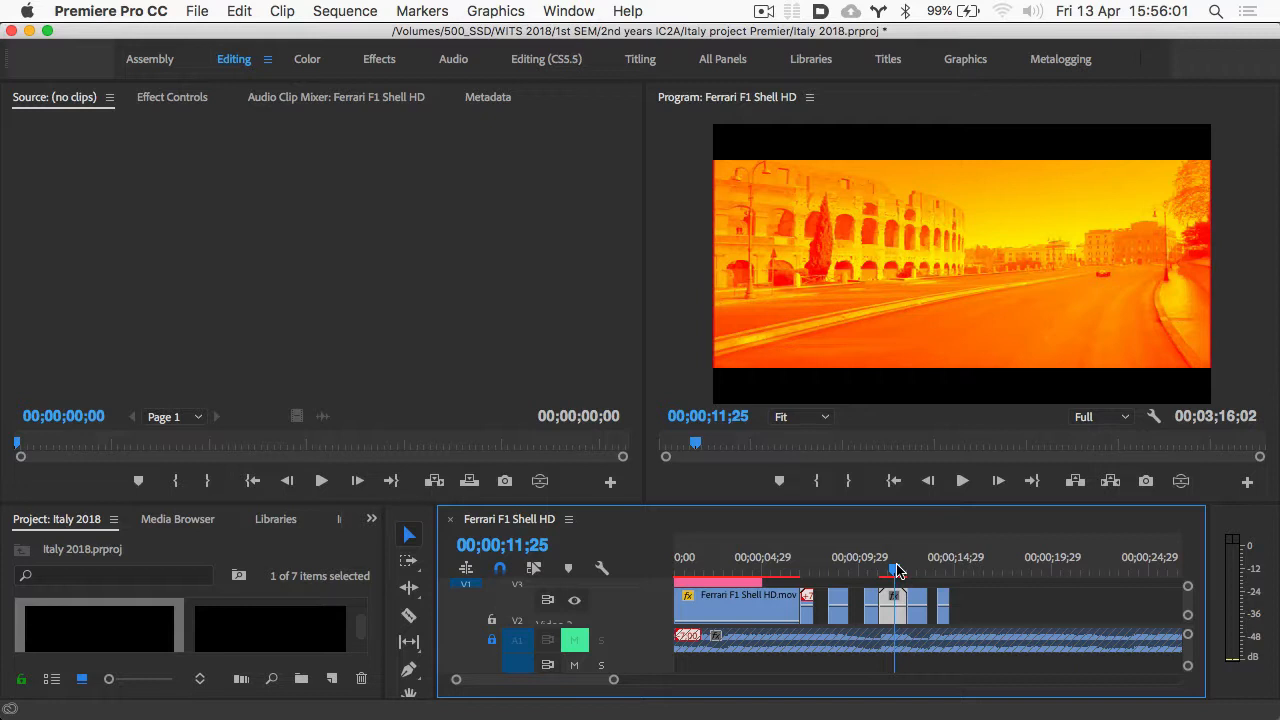
# - Open the original of the tinted linked clip in After Effects and bring up Italy 2018 Linked Comp 02
pyautogui.rightClick(893, 617)
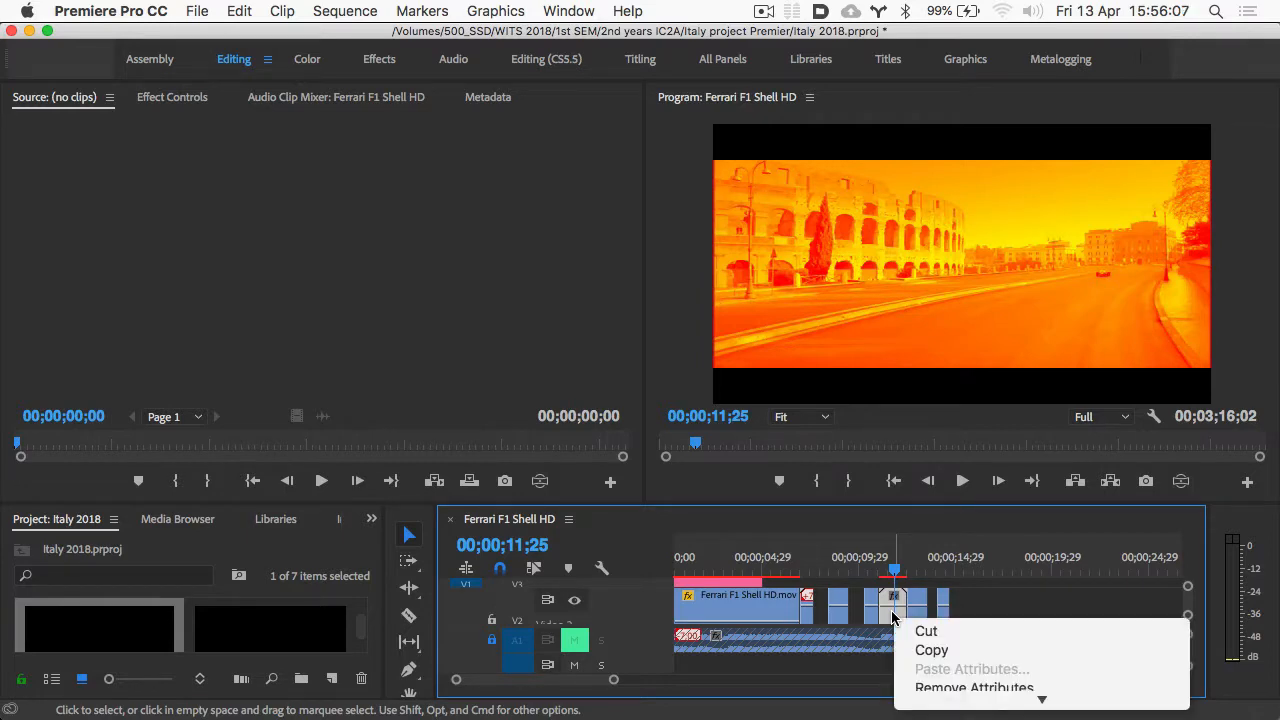
pyautogui.scroll(-5, 900, 630)
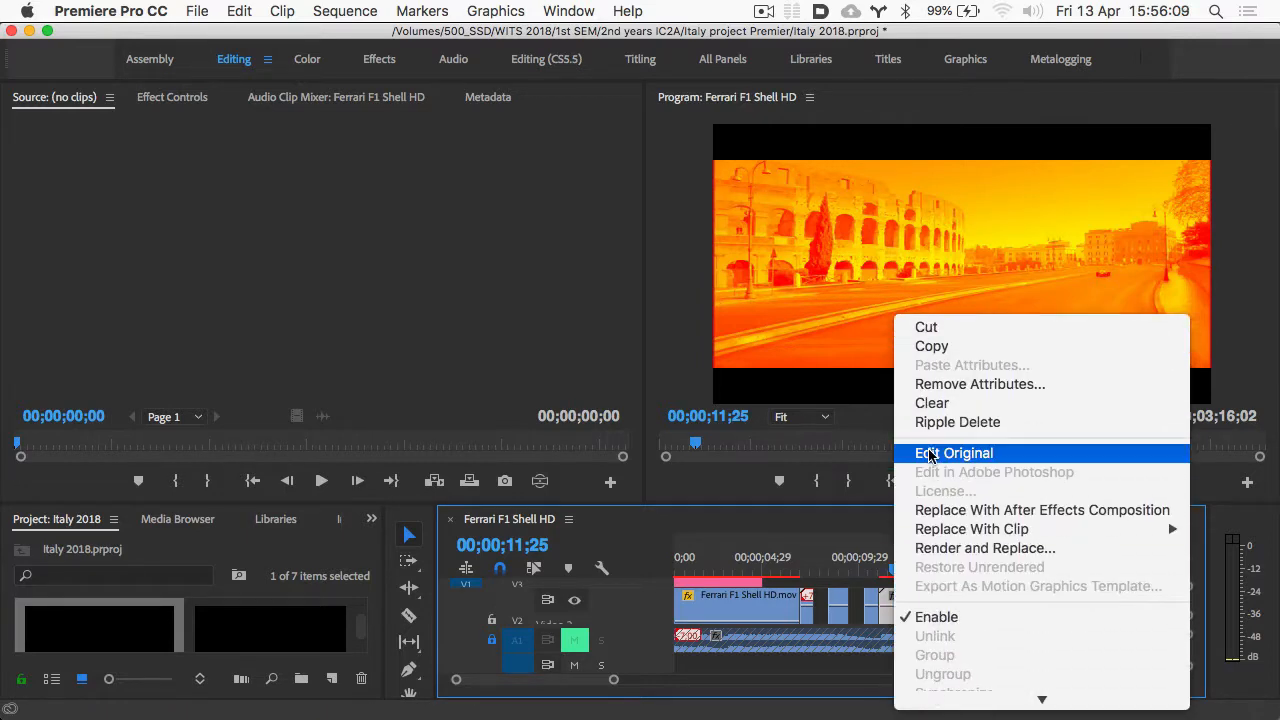
pyautogui.click(930, 455)
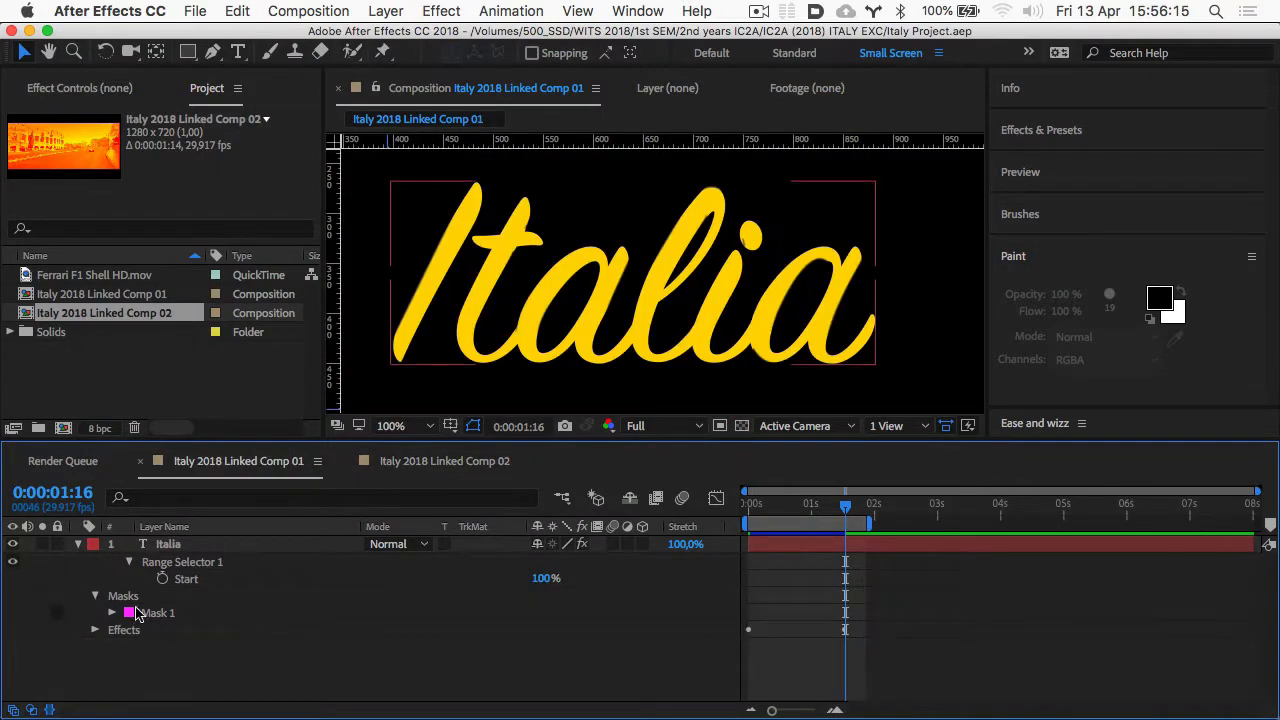
pyautogui.press('super+Tab')
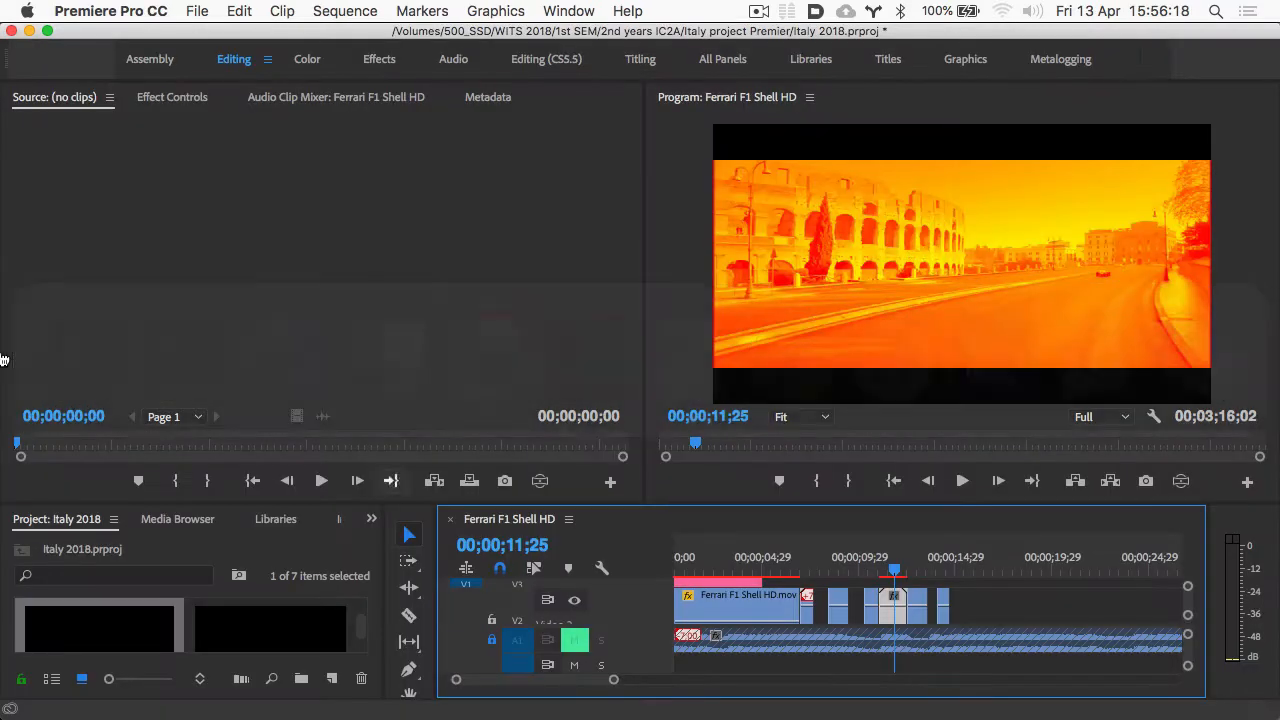
pyautogui.press('super+Tab')
pyautogui.click(443, 466)
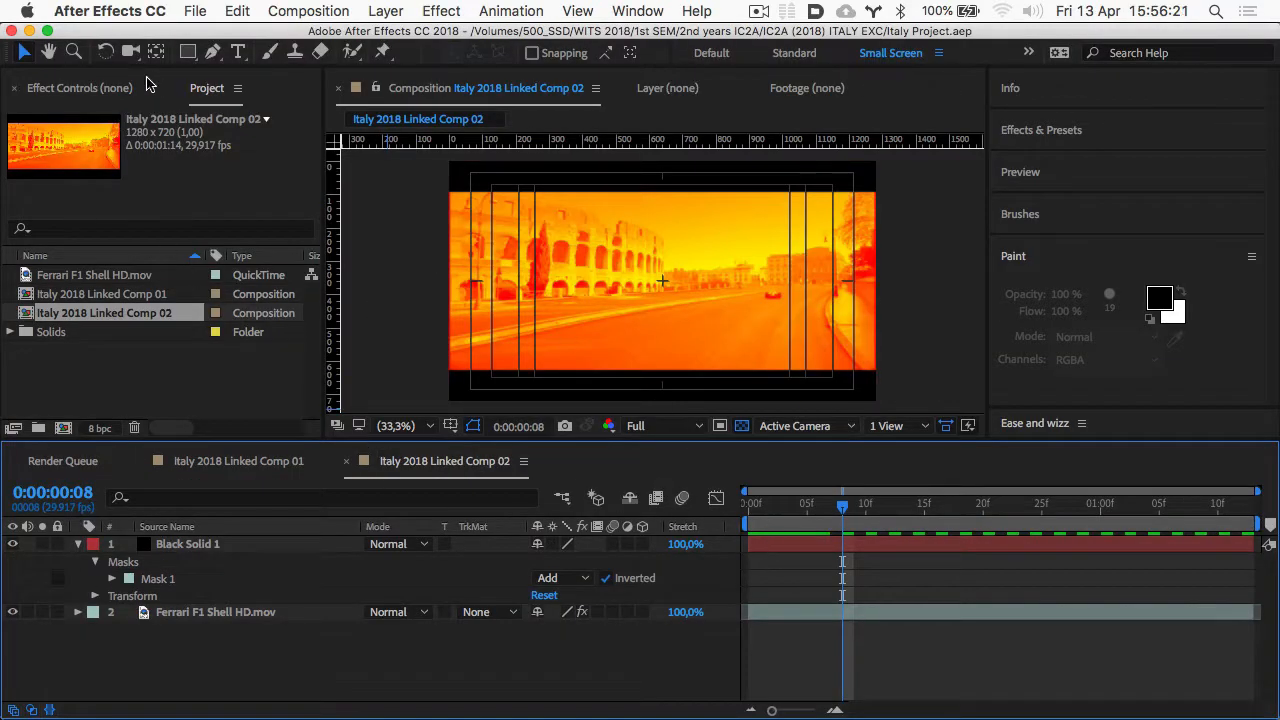
# - Set the Tint effect's Map Black To color on the Ferrari F1 Shell HD.mov layer to dark blue 13004C
pyautogui.click(110, 90)
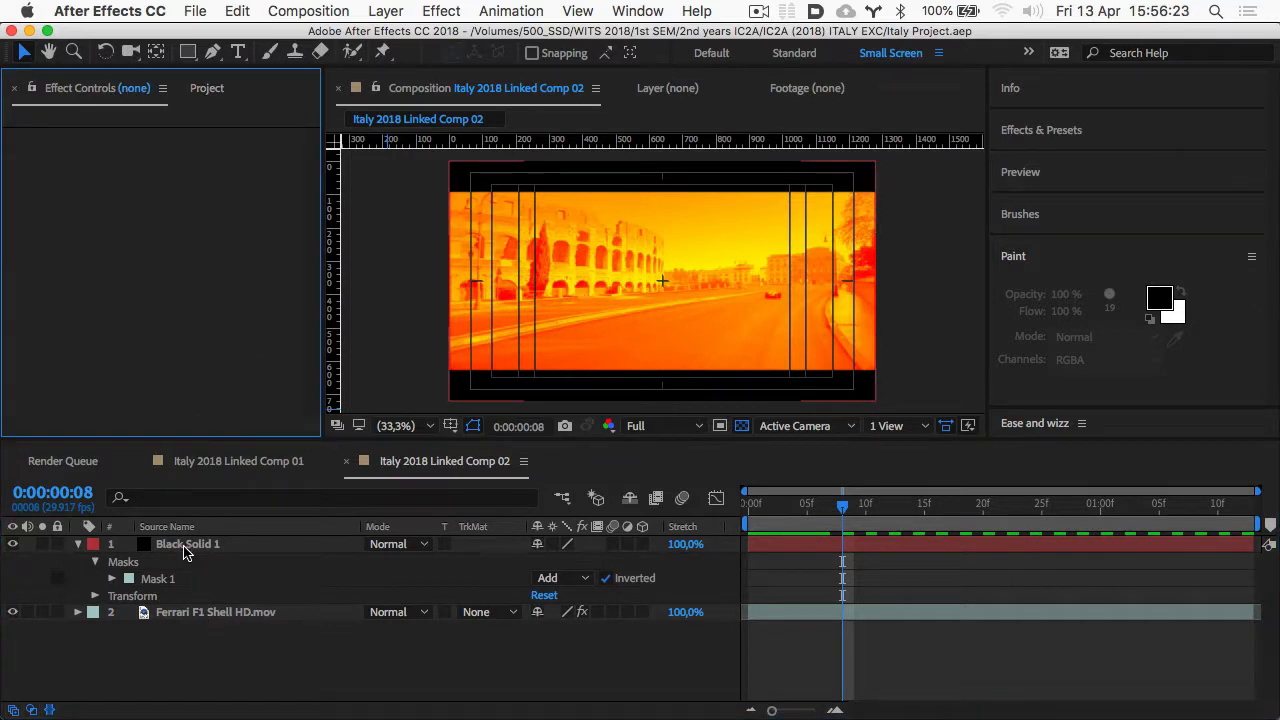
pyautogui.click(188, 612)
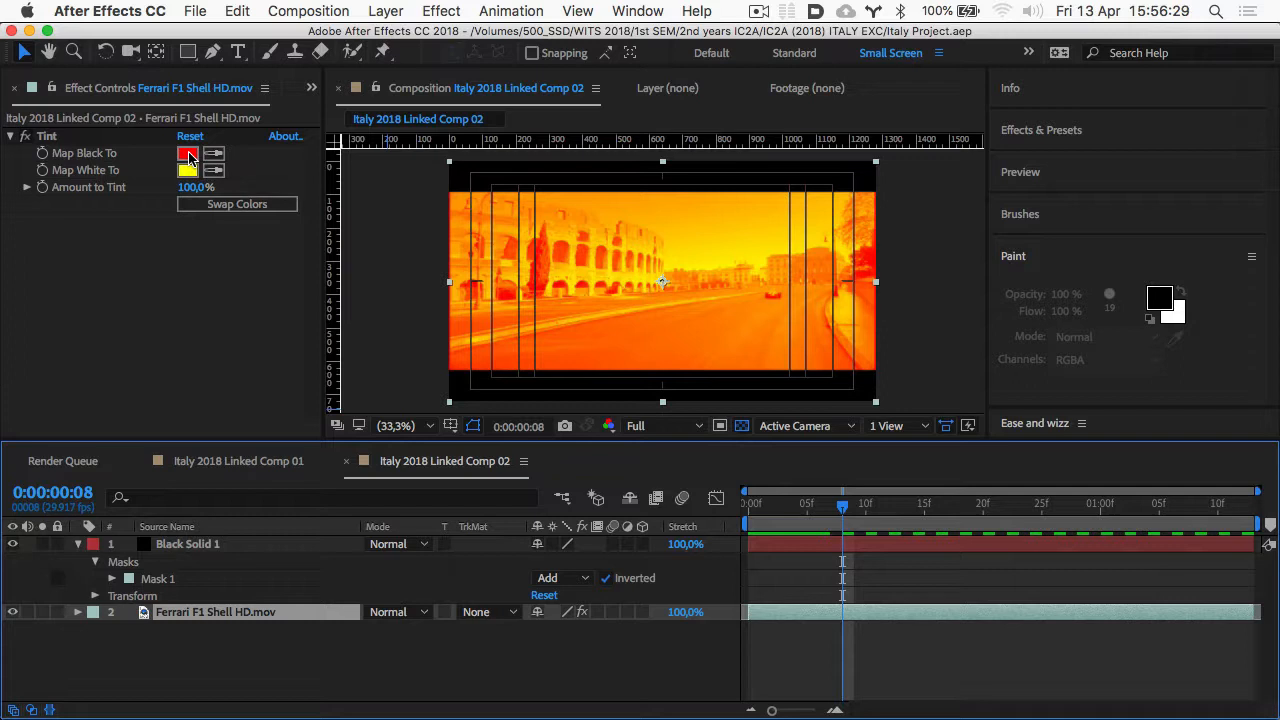
pyautogui.click(188, 156)
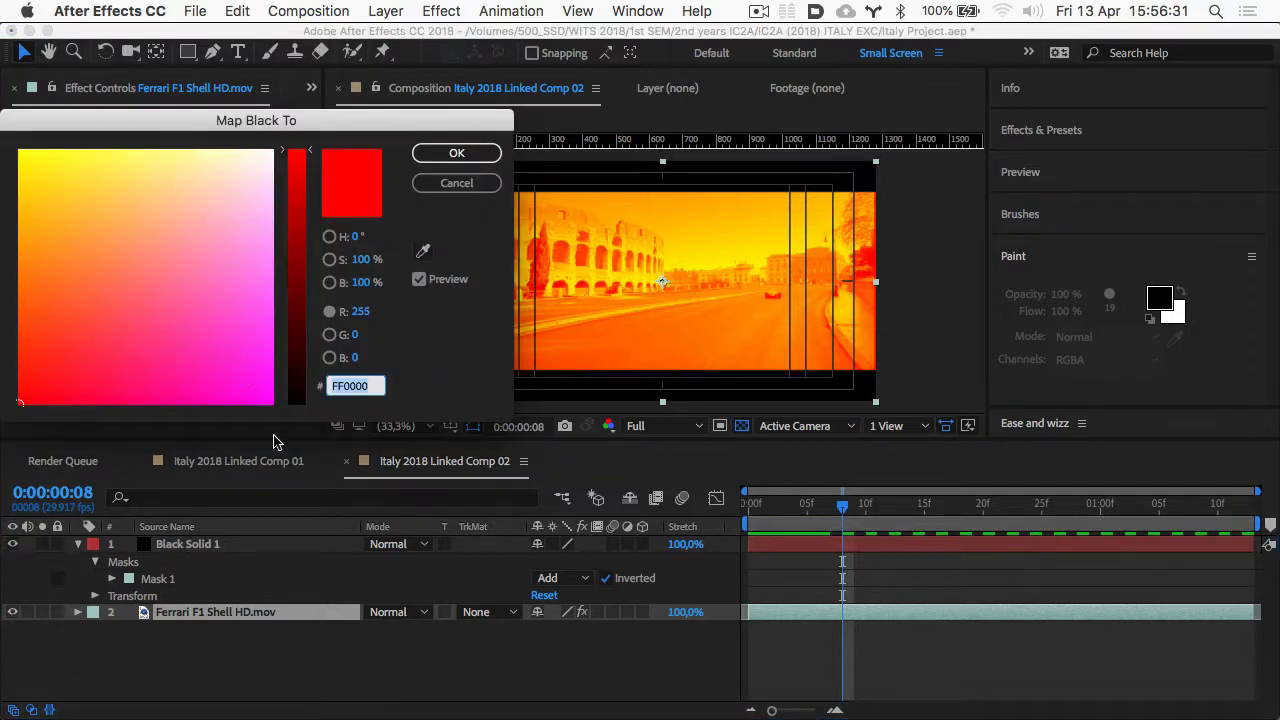
pyautogui.moveTo(299, 404); pyautogui.dragTo(297, 386)
pyautogui.click(109, 388)
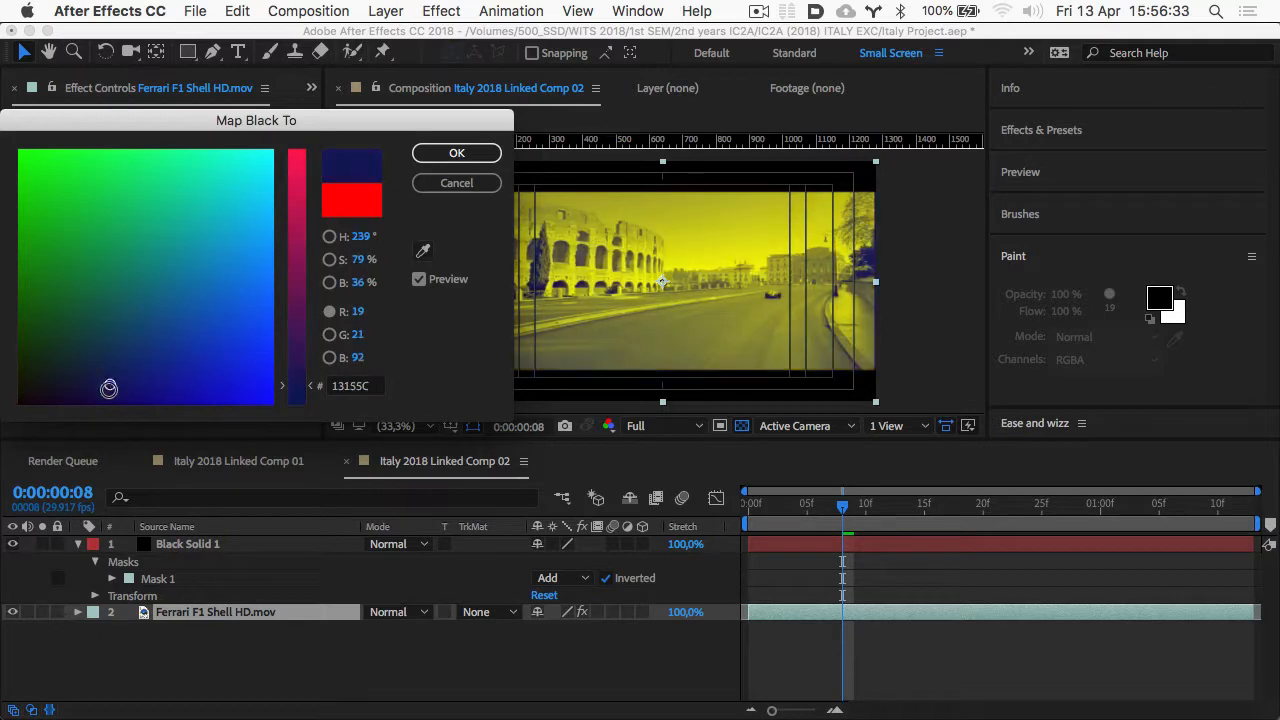
pyautogui.moveTo(109, 388); pyautogui.dragTo(93, 422)
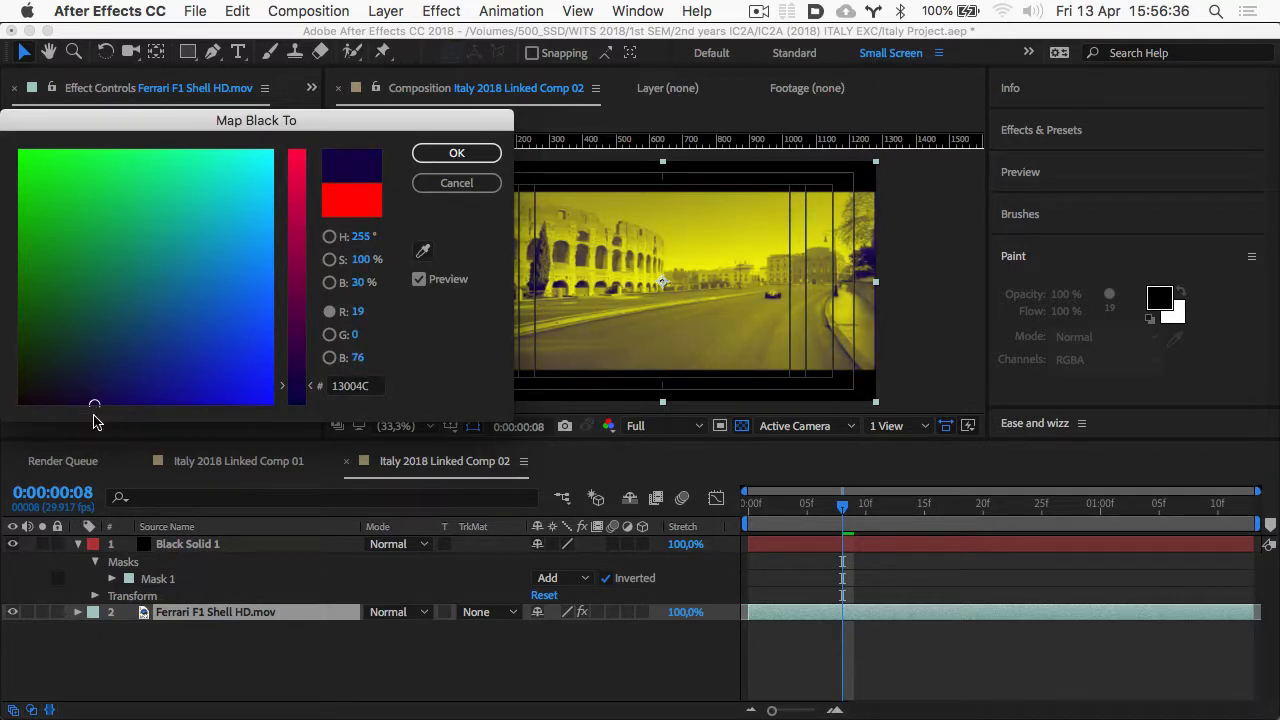
pyautogui.click(456, 152)
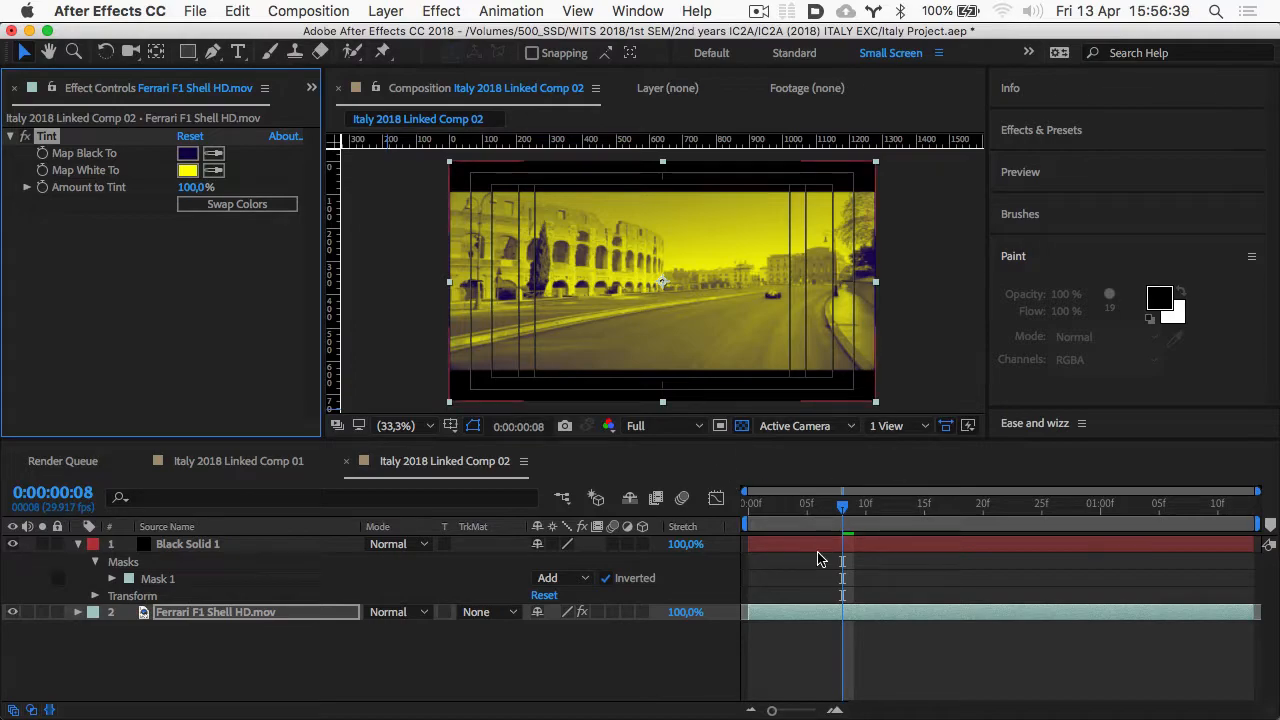
# - Check the new tint in Premiere Pro, and set the Tint effect's Map White To color to orange-yellow in After Effects
pyautogui.press('super+Tab')
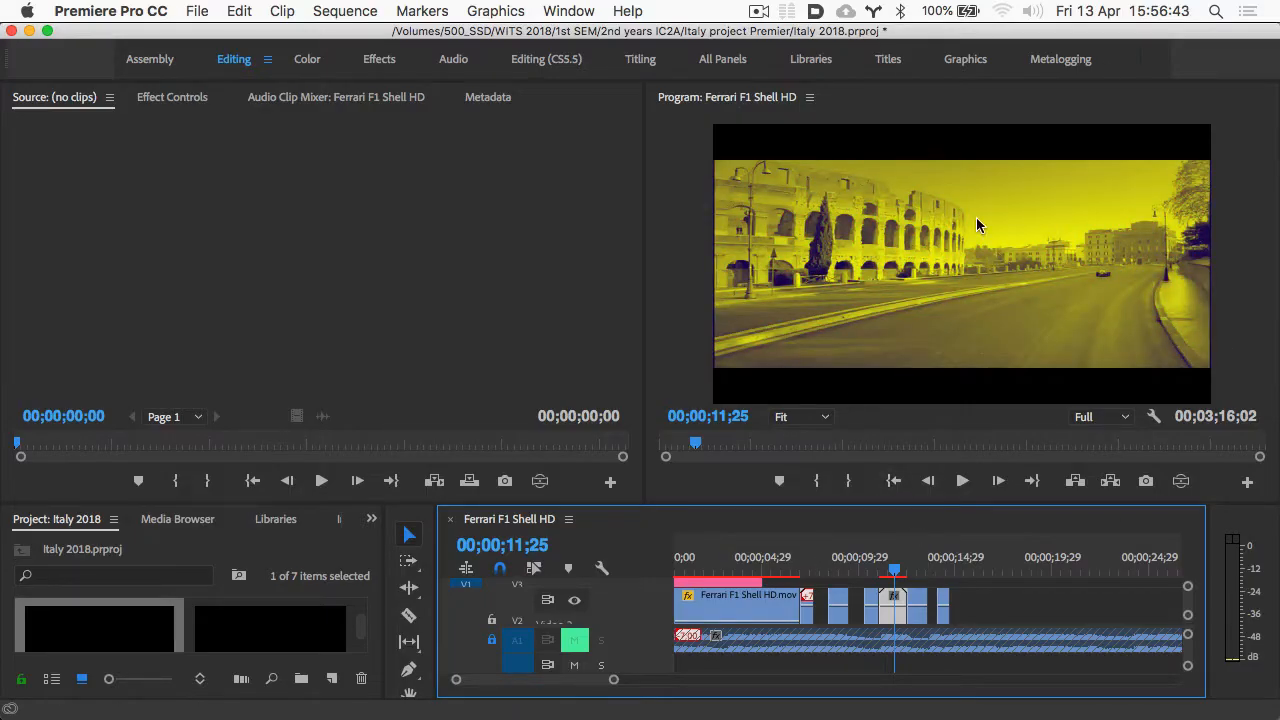
pyautogui.press('super+Tab')
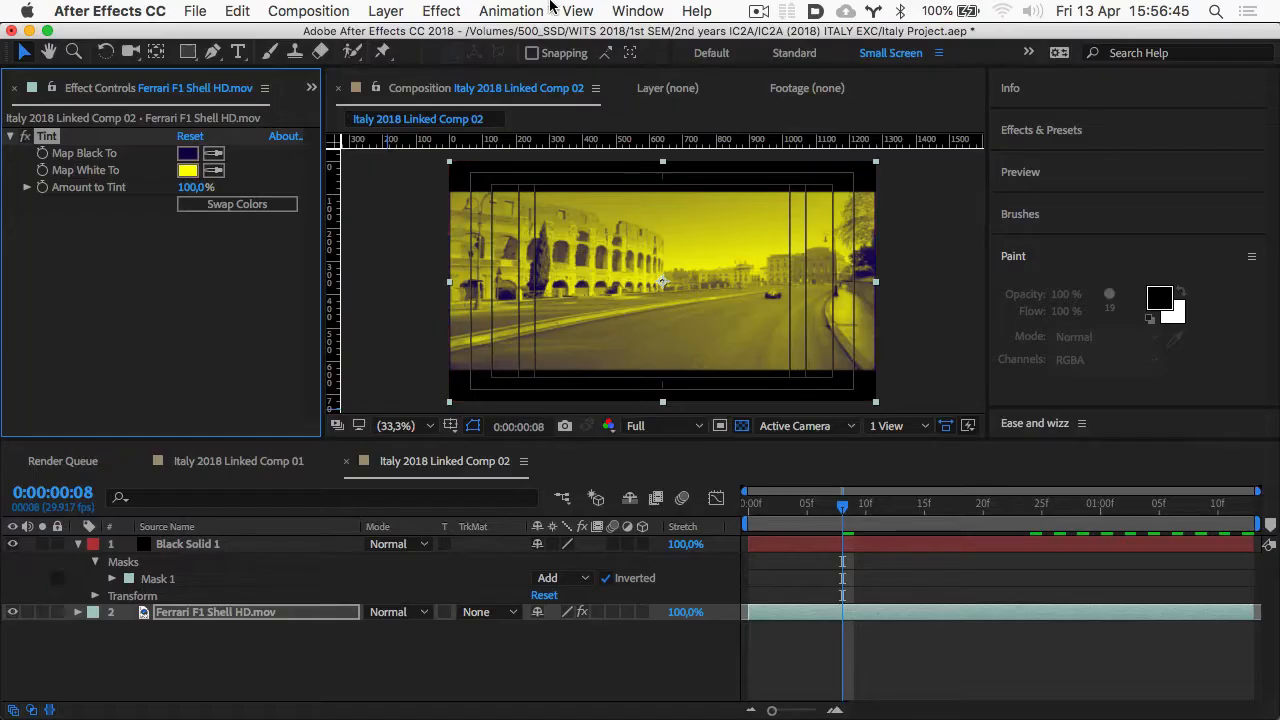
pyautogui.click(188, 170)
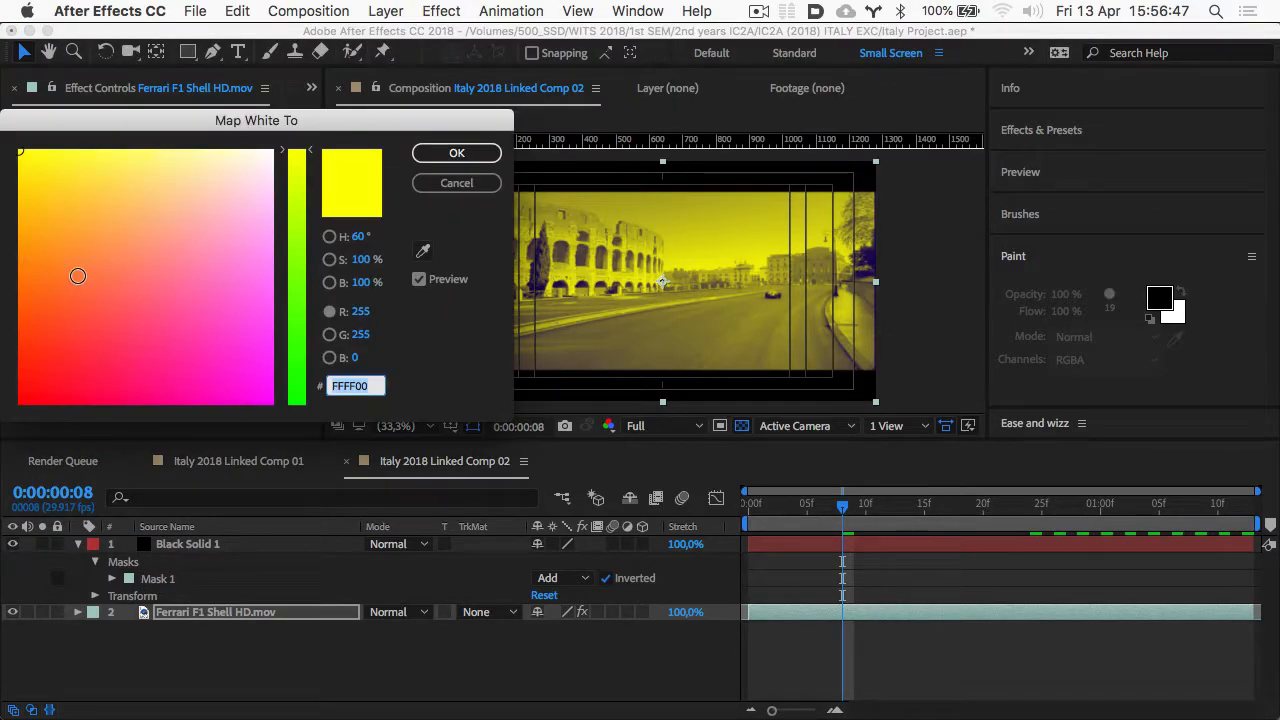
pyautogui.click(18, 200)
pyautogui.press('Return')
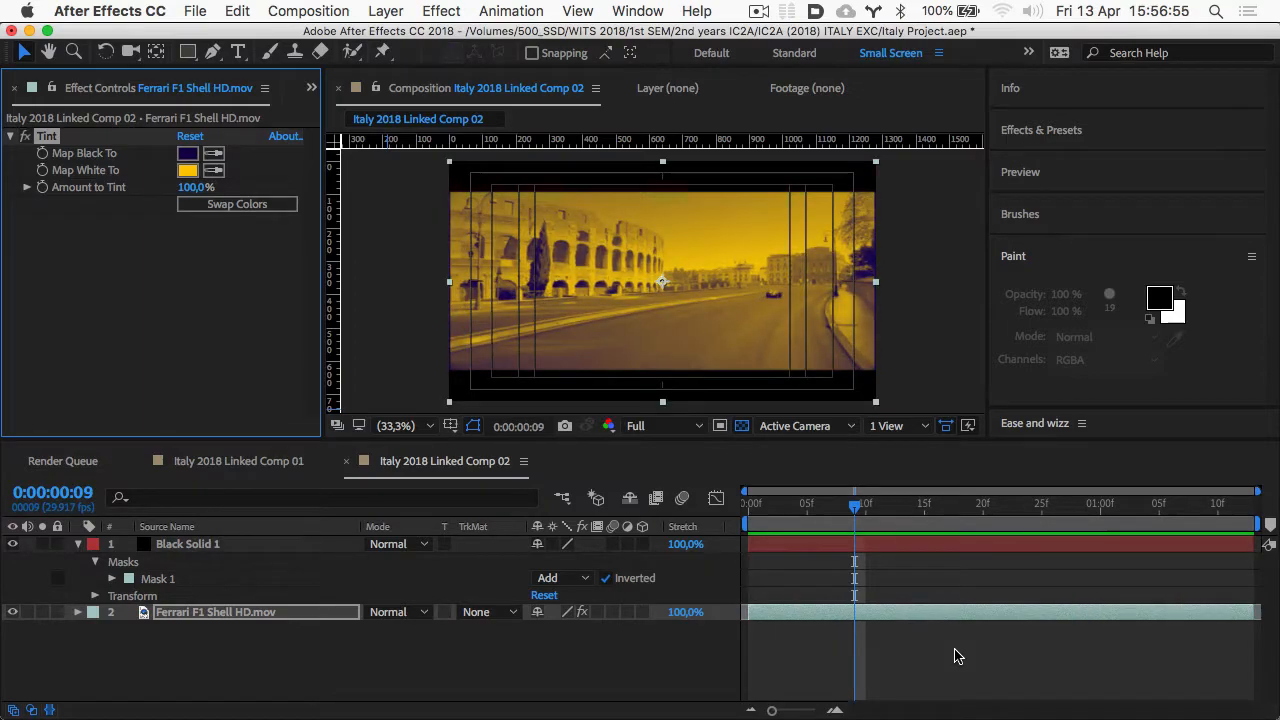
# - Check the recolored shot in Premiere Pro, and close the After Effects project, saving the changes to Italy Project.aep
pyautogui.press('super+Tab')
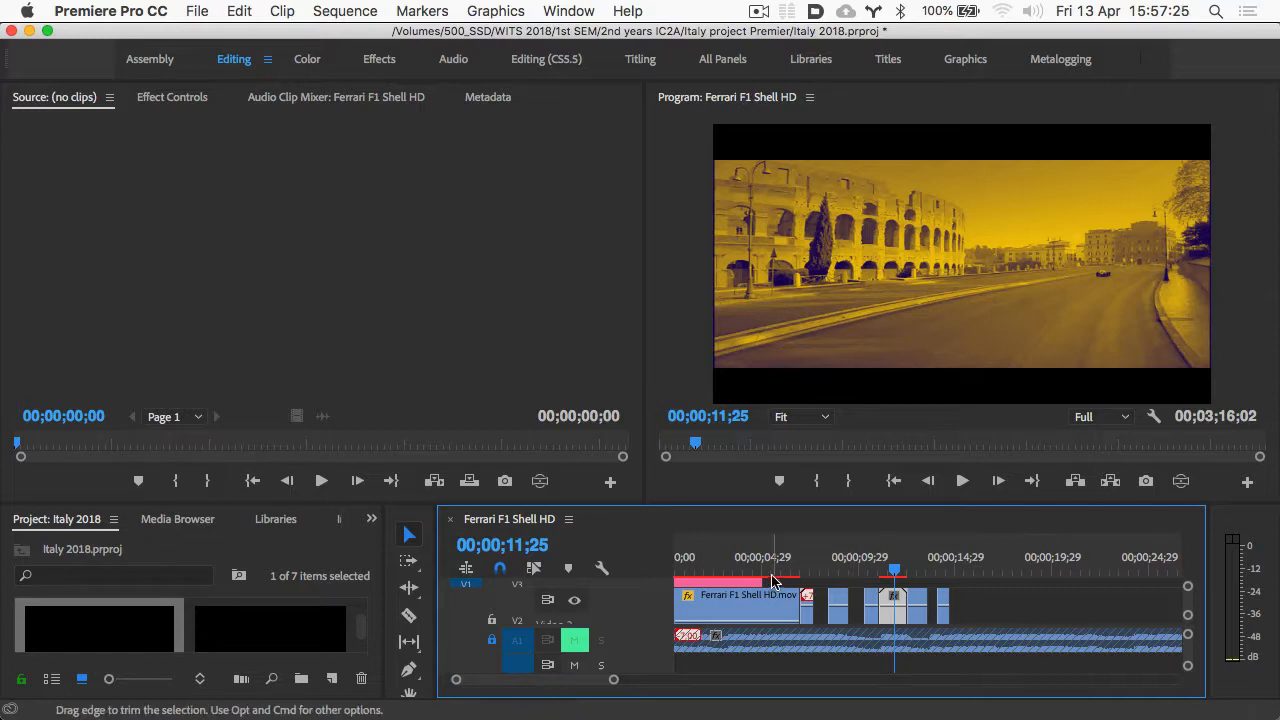
pyautogui.press('super+Tab')
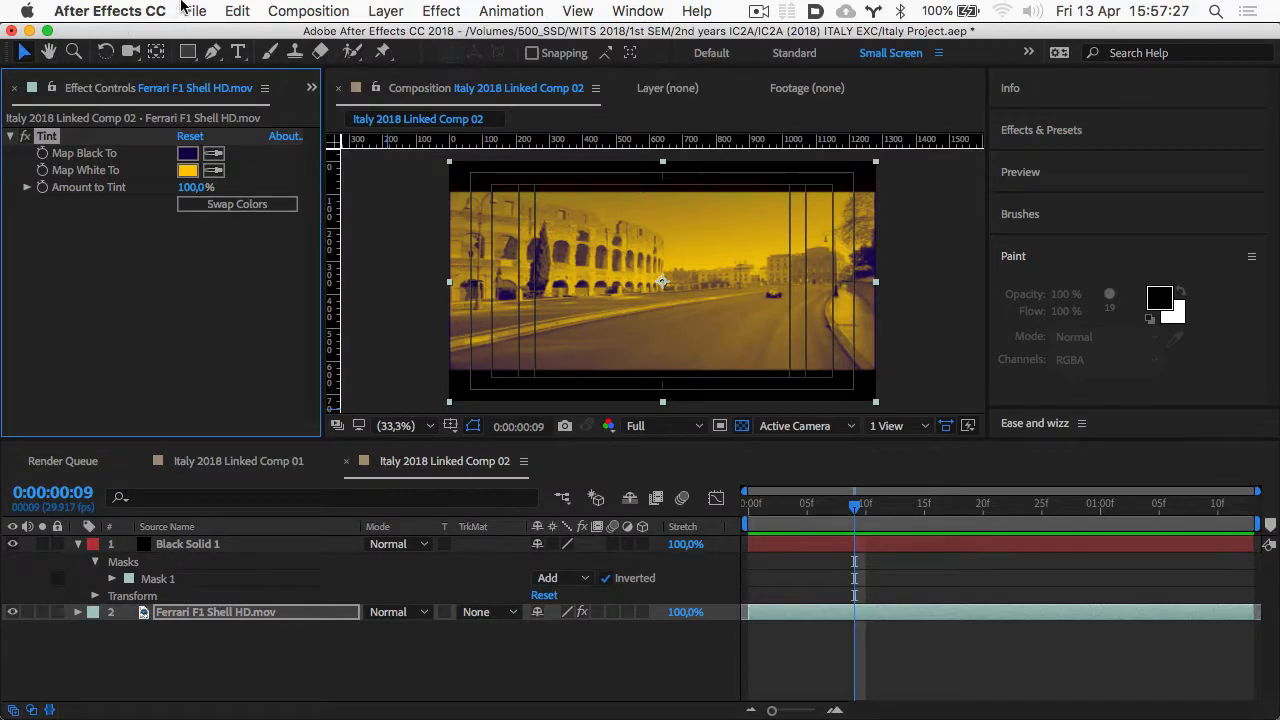
pyautogui.click(184, 9)
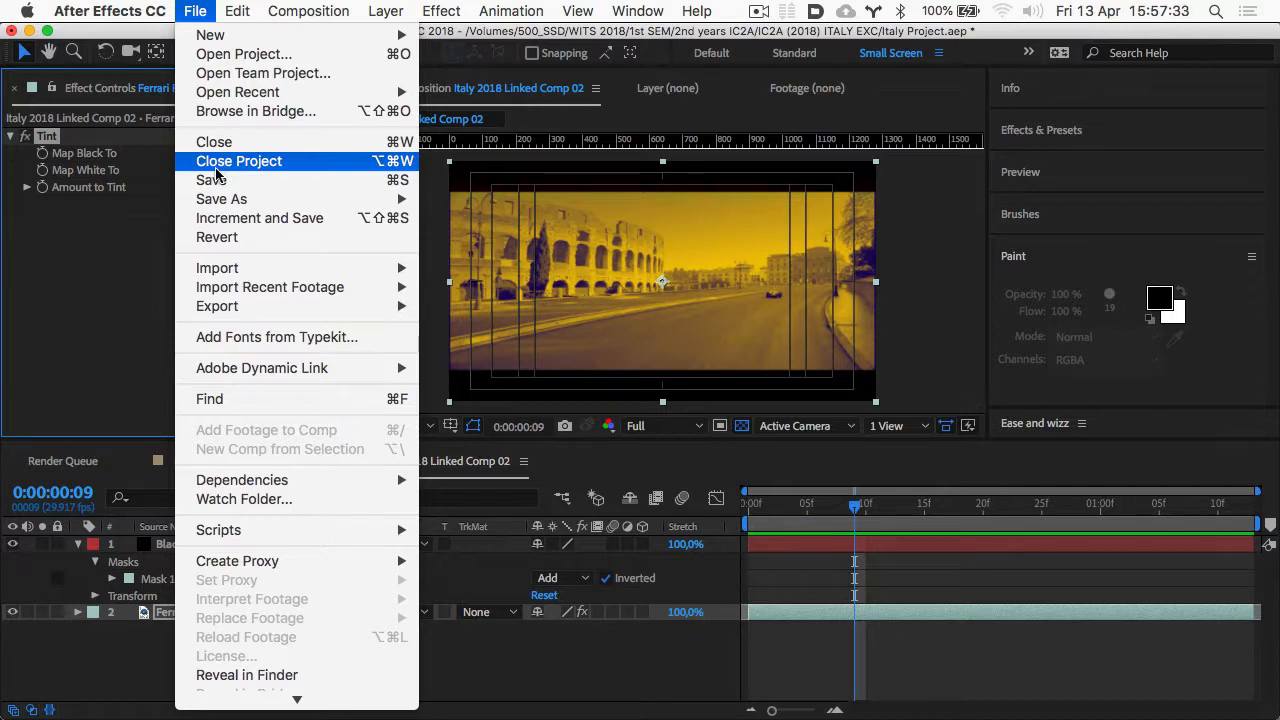
pyautogui.click(214, 164)
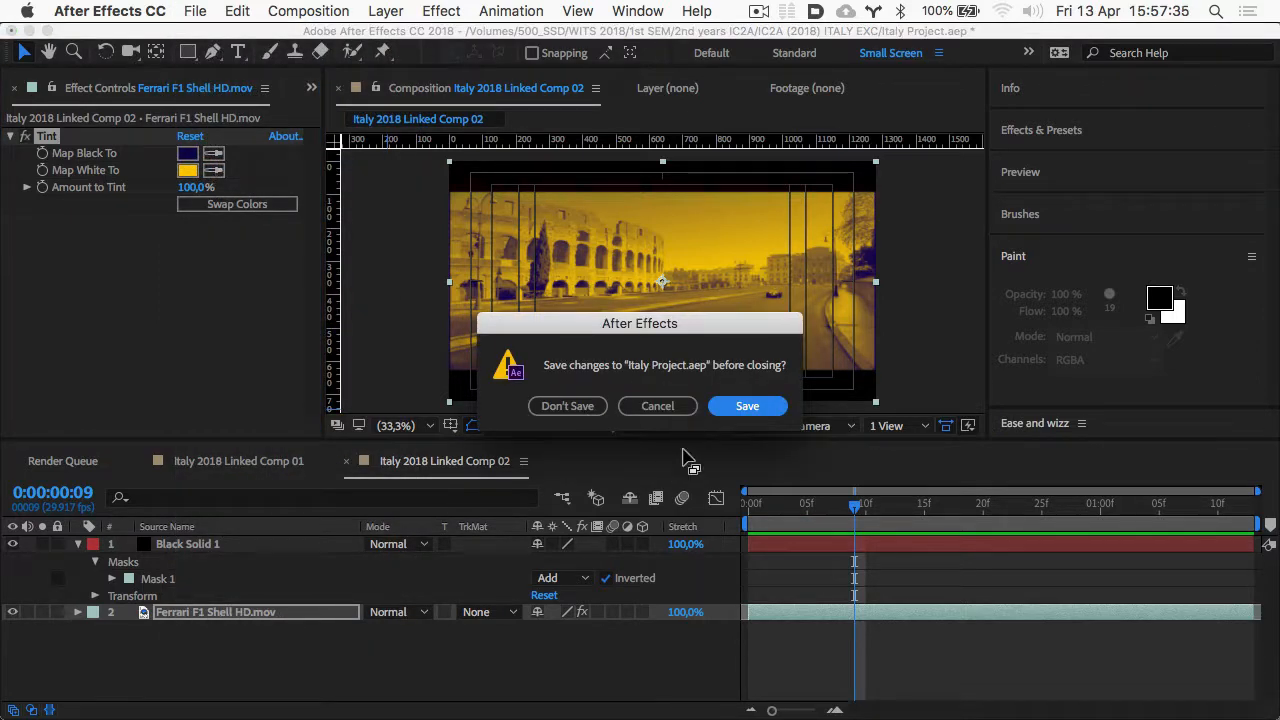
pyautogui.click(743, 406)
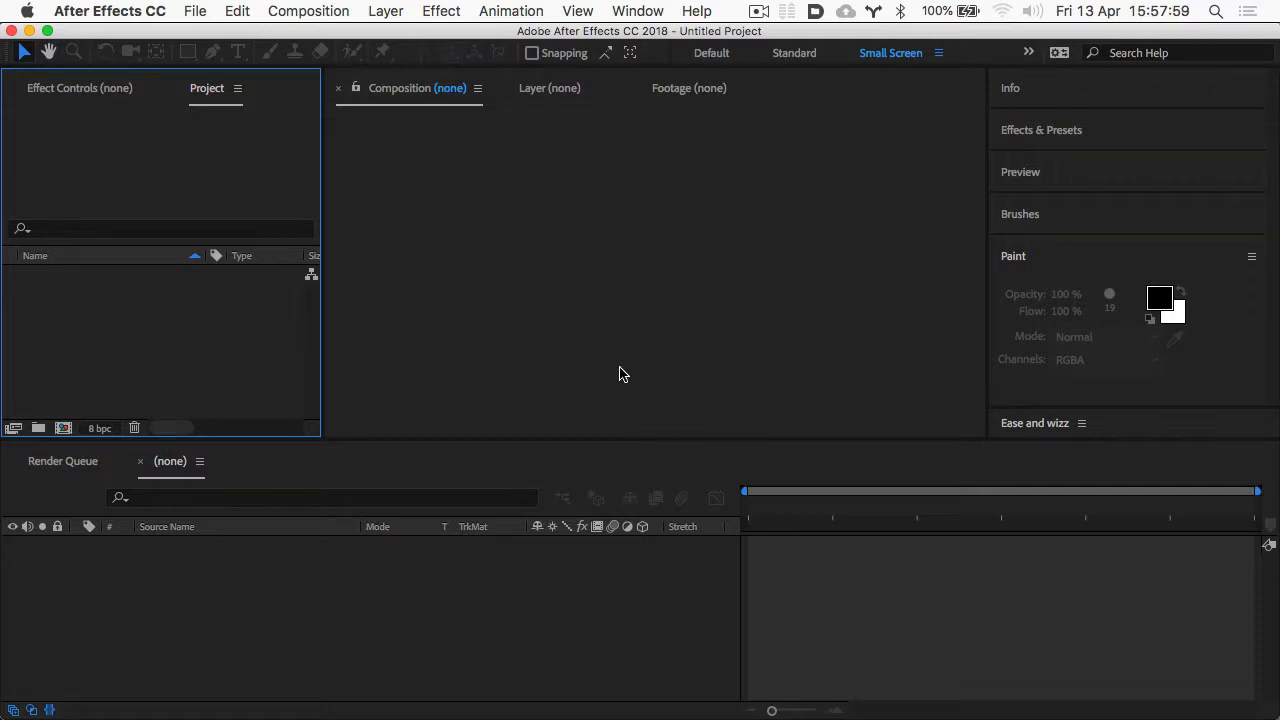
# - Switch to Premiere Pro and quit it, saving the changes to Italy 2018.prproj
pyautogui.press('super+Tab')
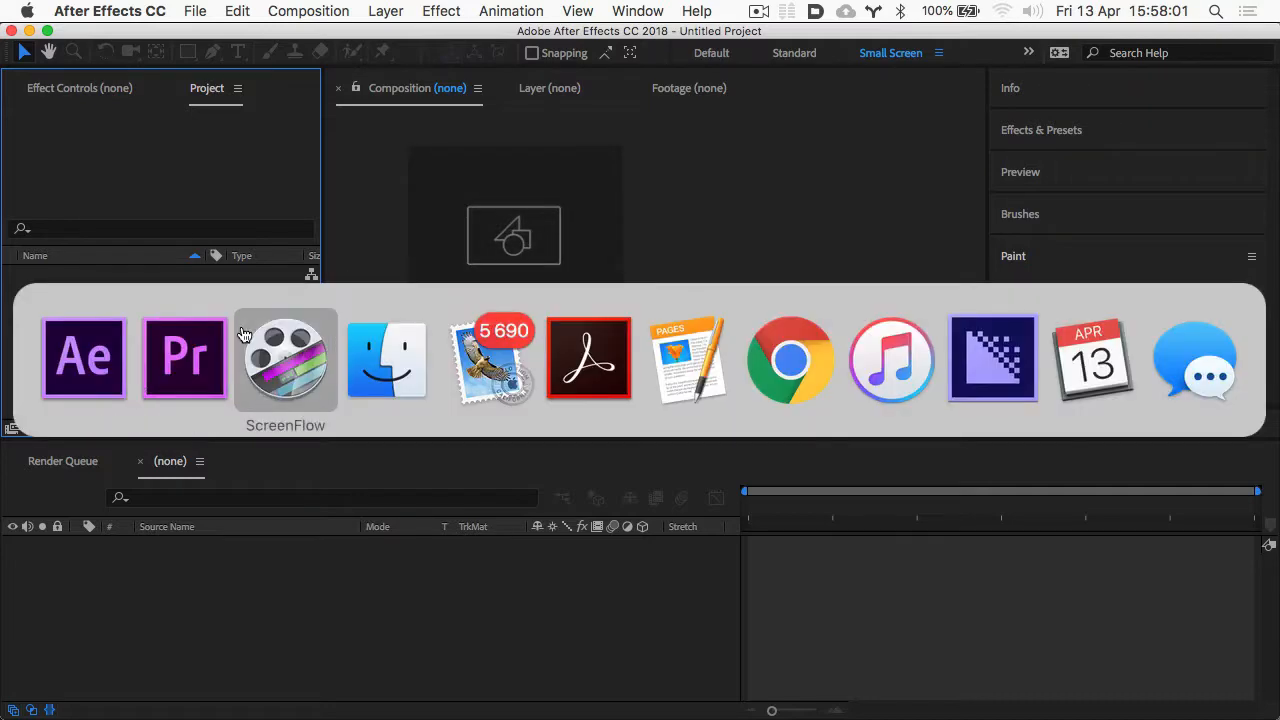
pyautogui.click(180, 362)
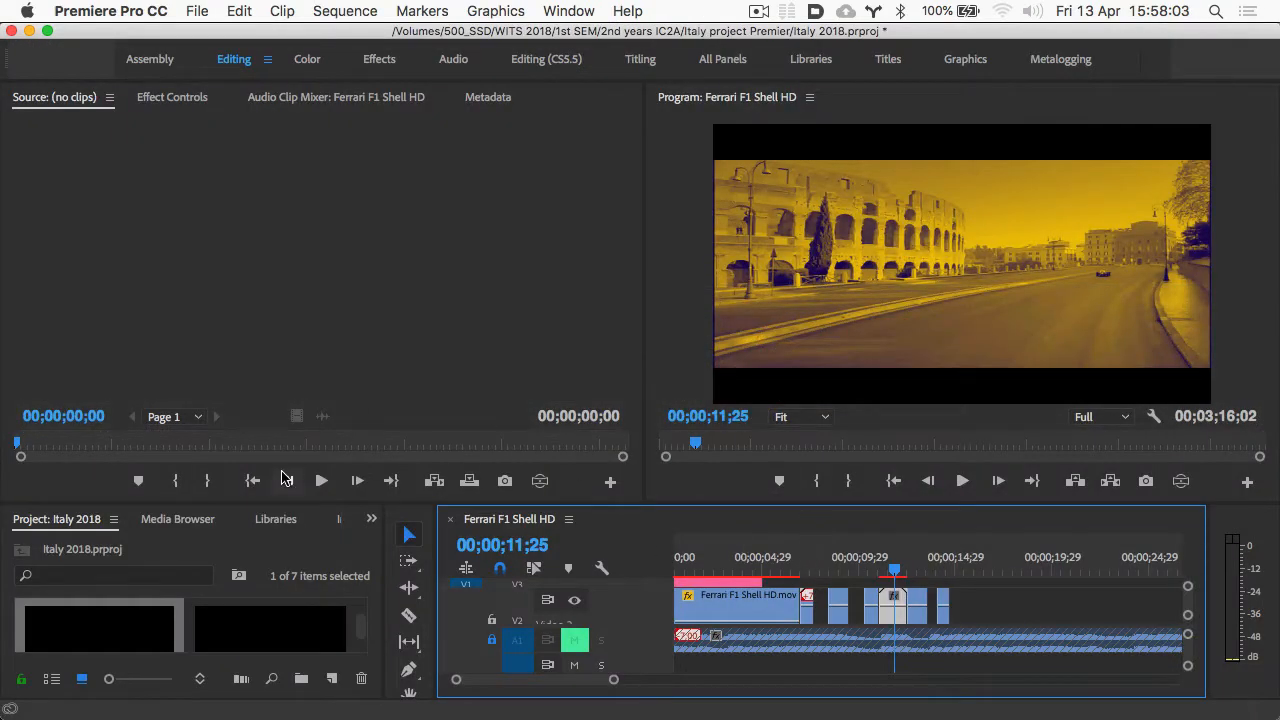
pyautogui.click(122, 10)
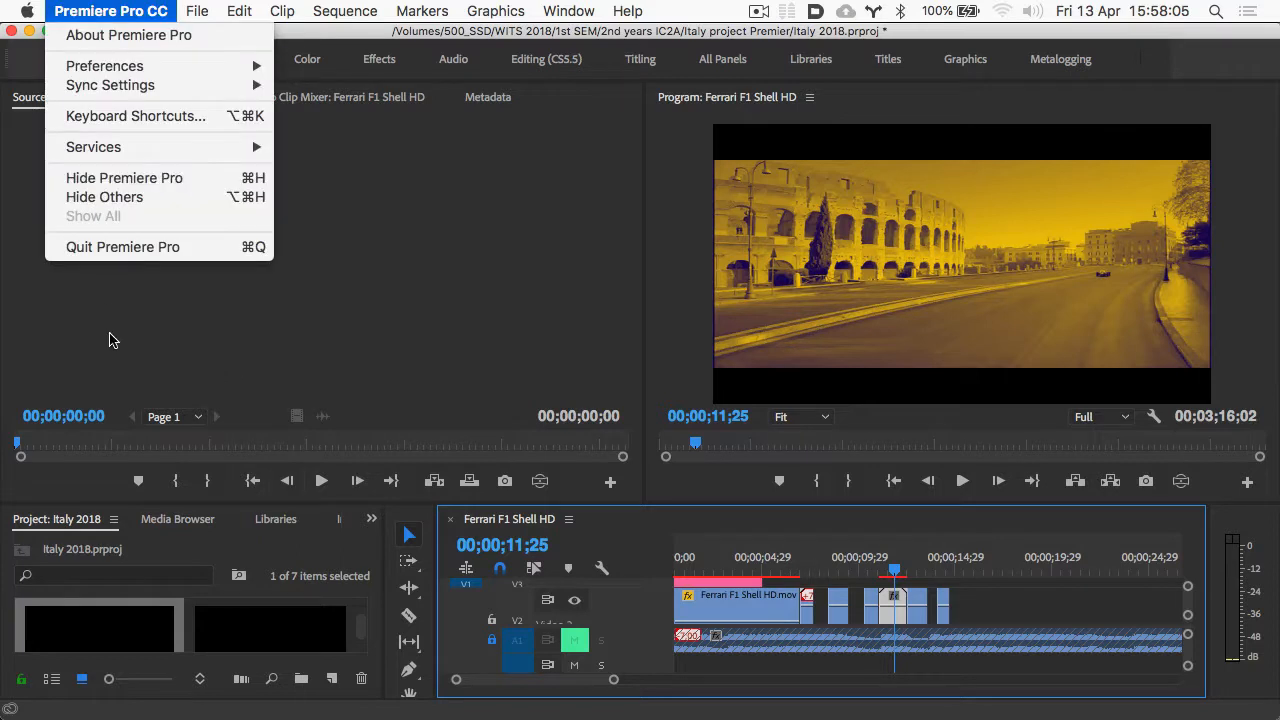
pyautogui.click(112, 250)
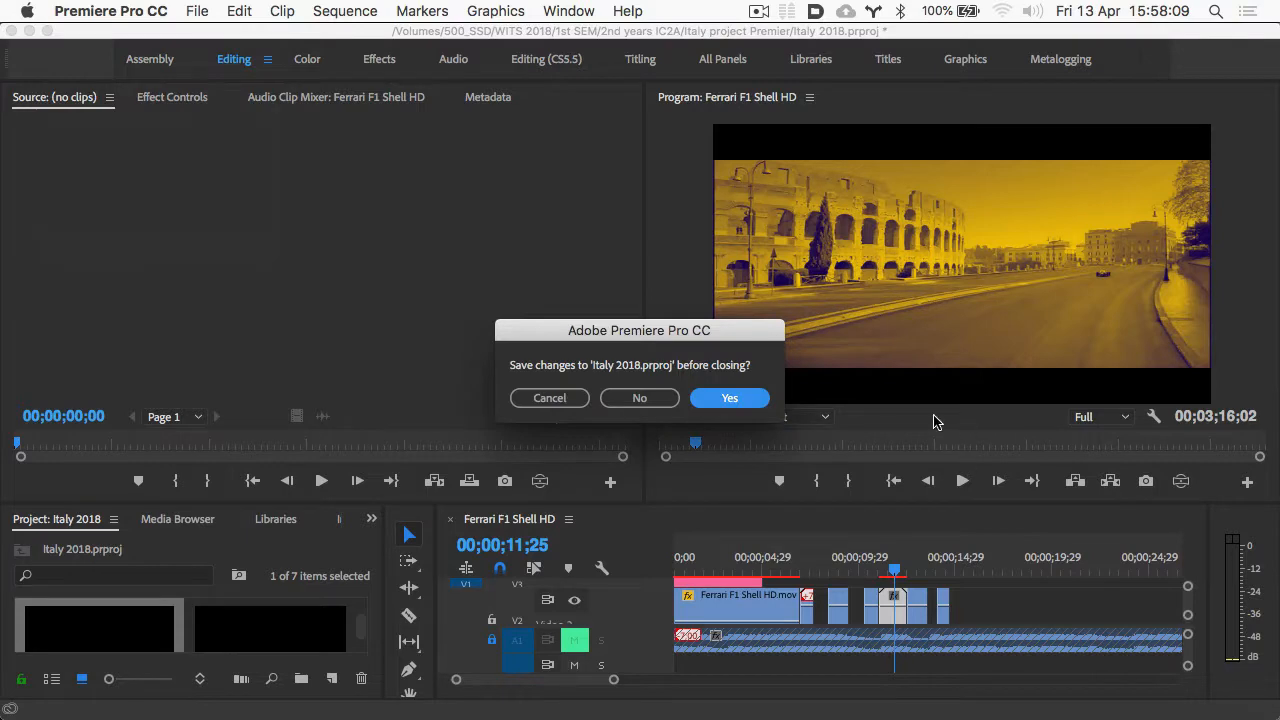
pyautogui.click(724, 400)
pyautogui.press('super+Tab')
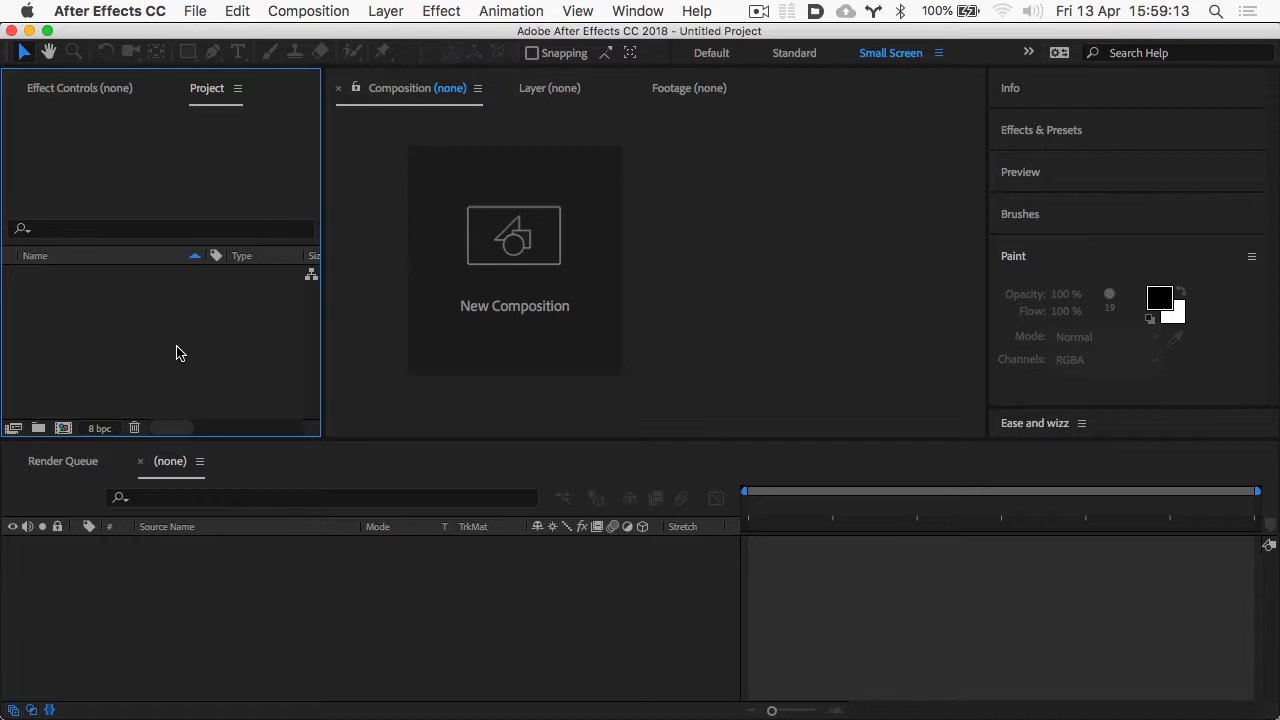
pyautogui.press('super+Tab')
pyautogui.click(198, 10)
pyautogui.click(198, 8)
pyautogui.hscroll(5, 117, 382)
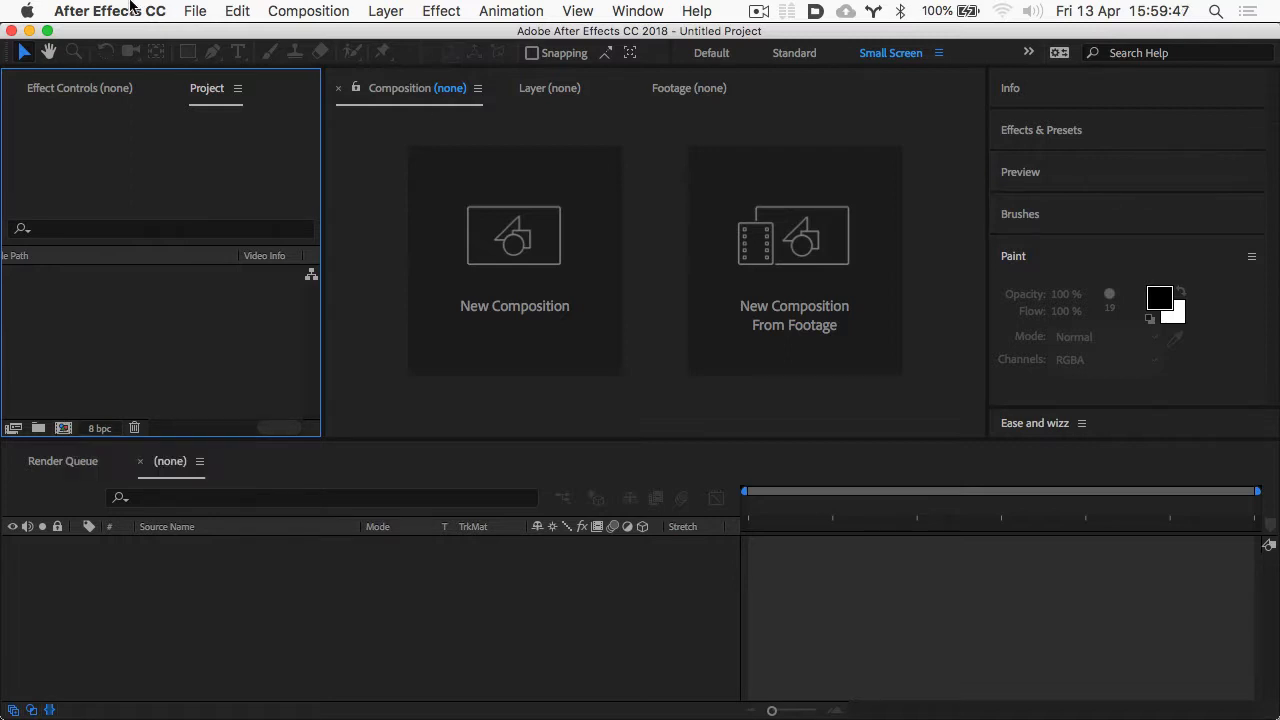
pyautogui.click(195, 10)
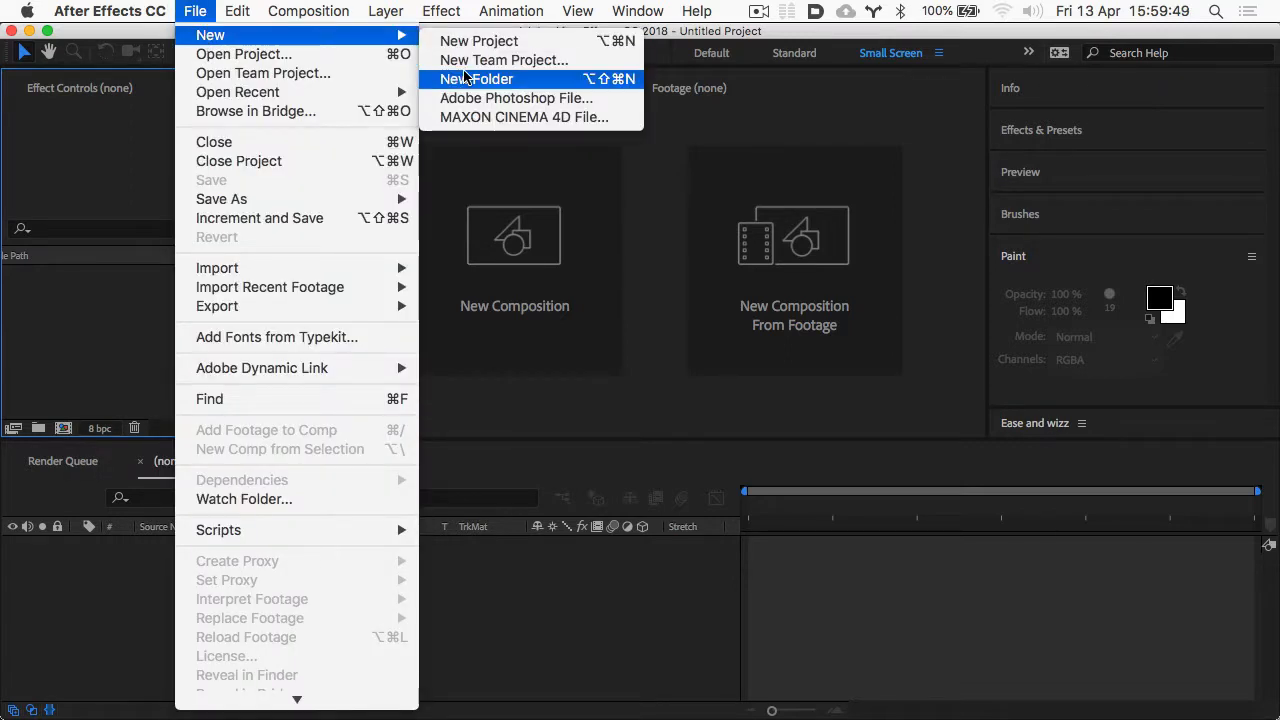
pyautogui.moveTo(155, 8)
pyautogui.moveTo(329, 8)
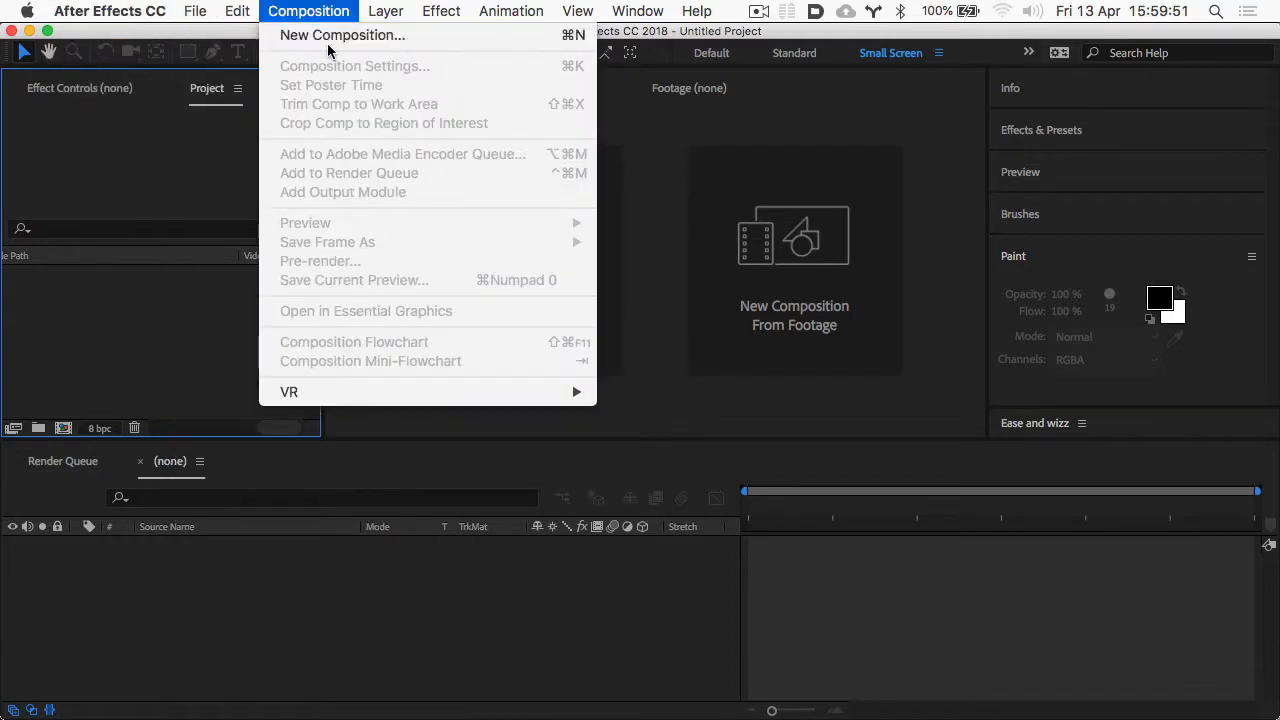
pyautogui.click(289, 8)
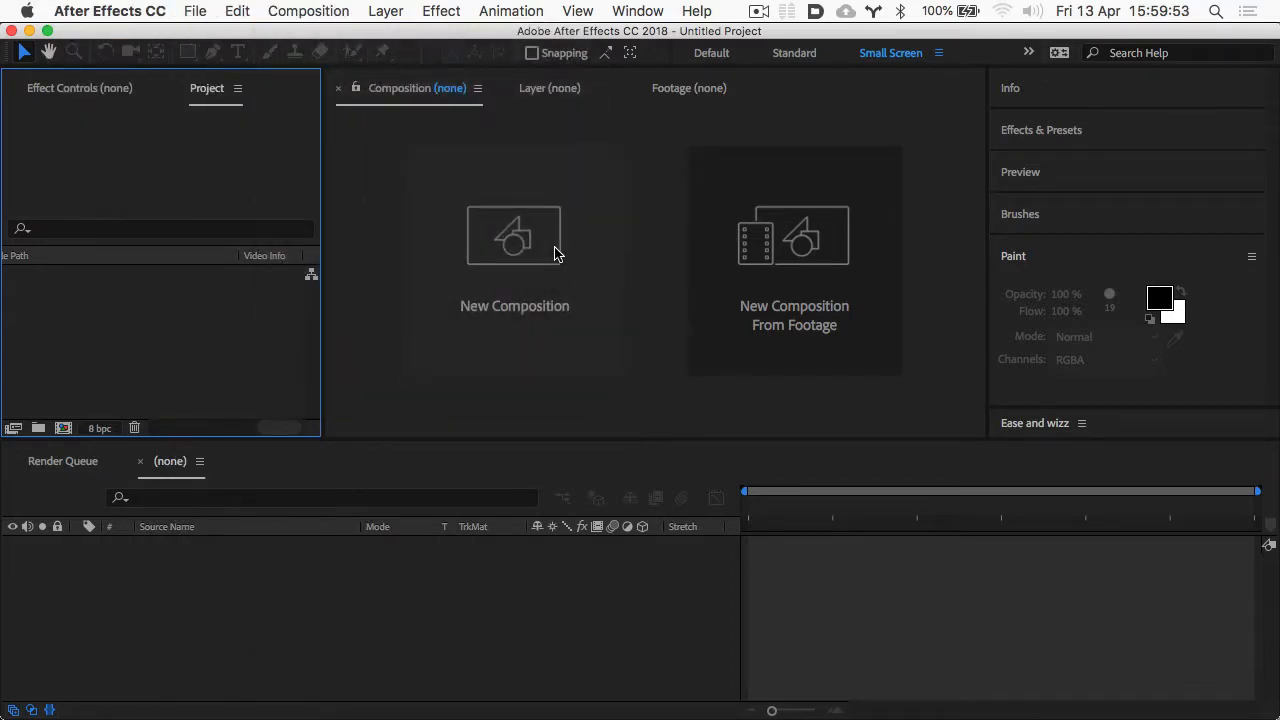
# - Start a new composition with the HDTV 1080 25 preset
pyautogui.click(554, 251)
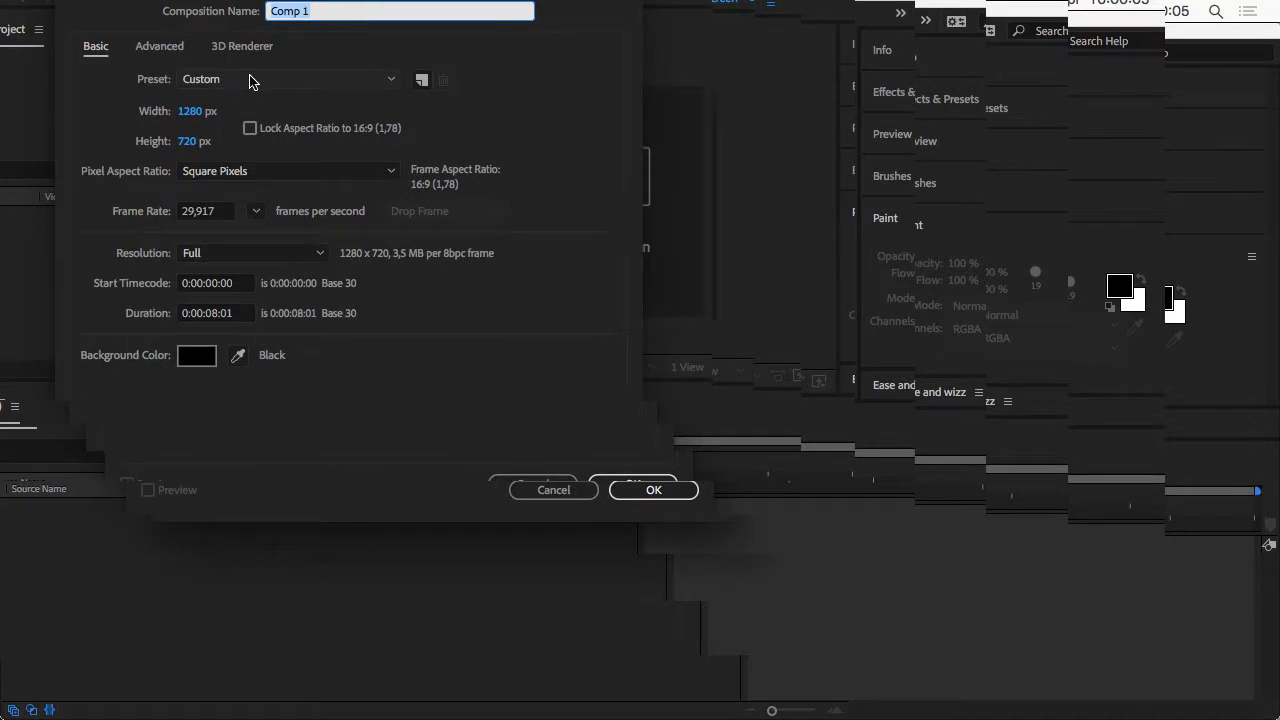
pyautogui.click(250, 81)
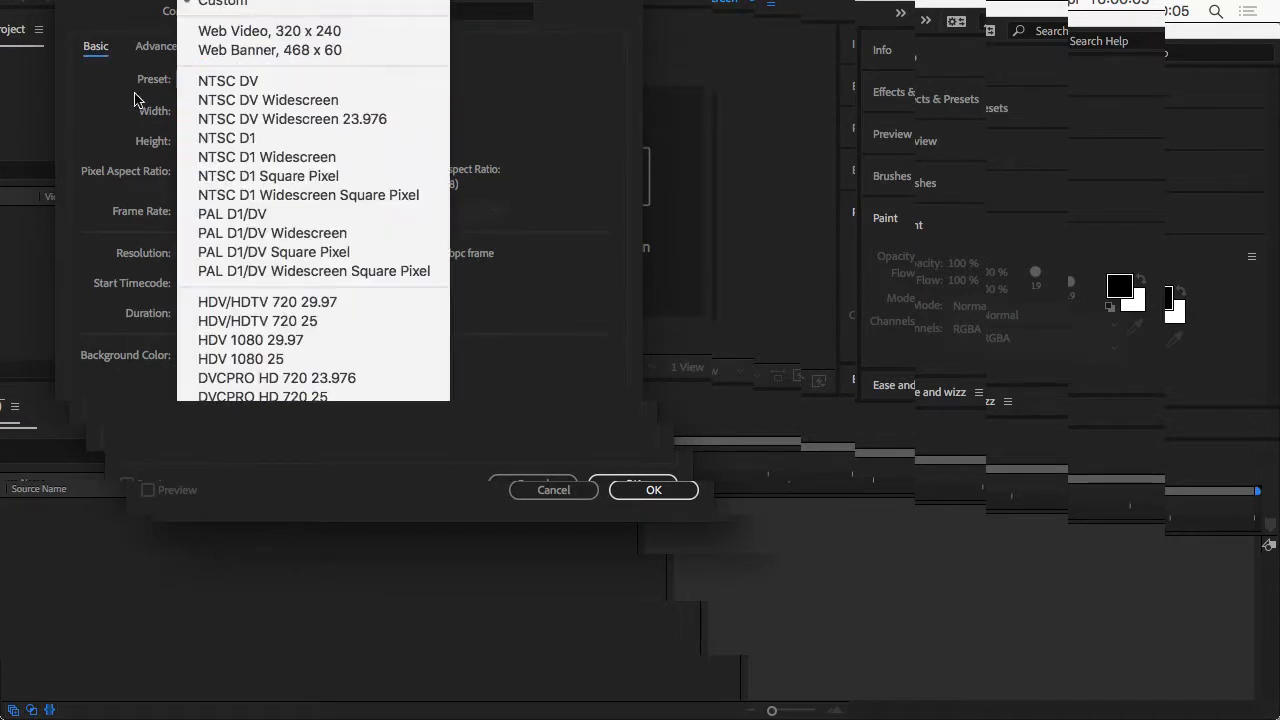
pyautogui.click(92, 101)
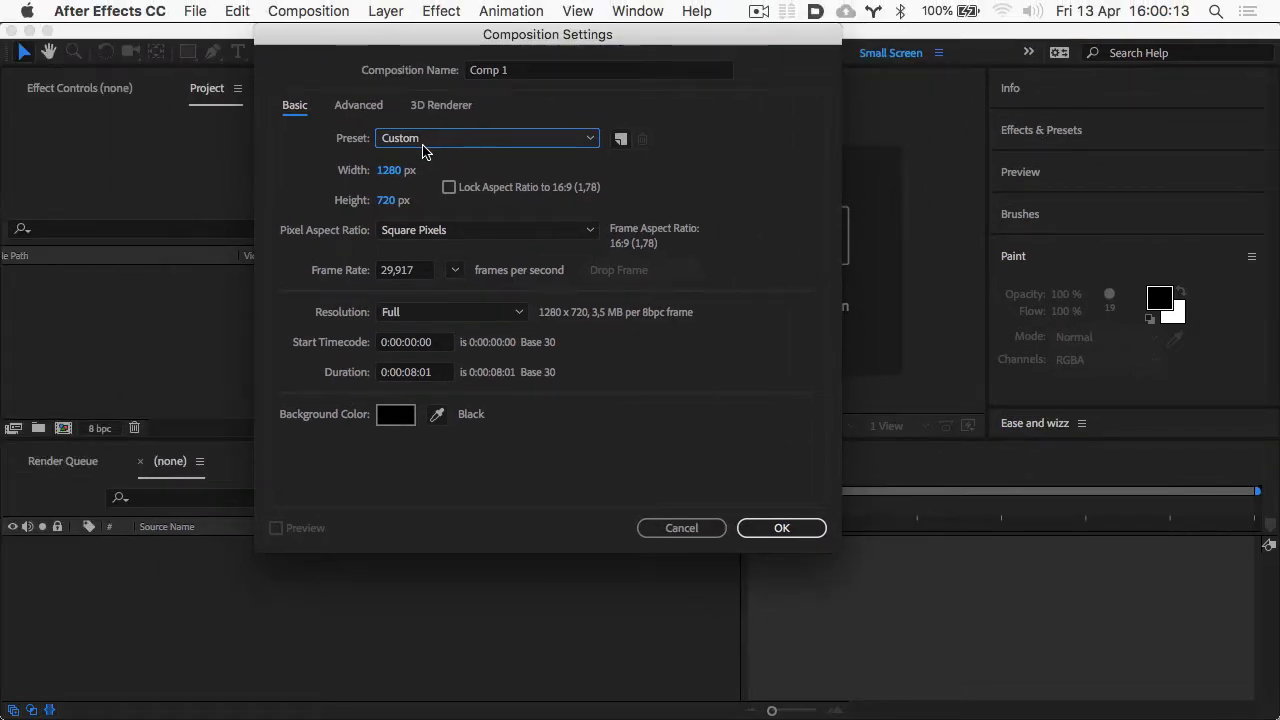
pyautogui.click(413, 145)
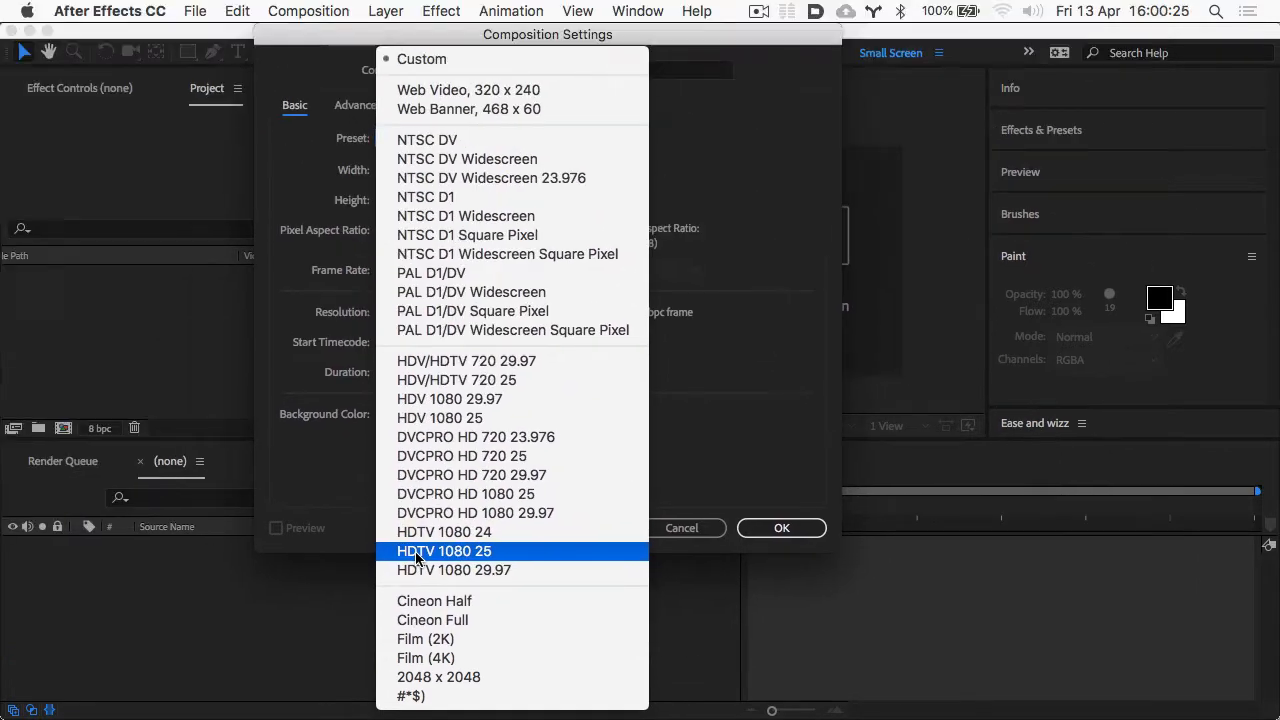
pyautogui.click(417, 557)
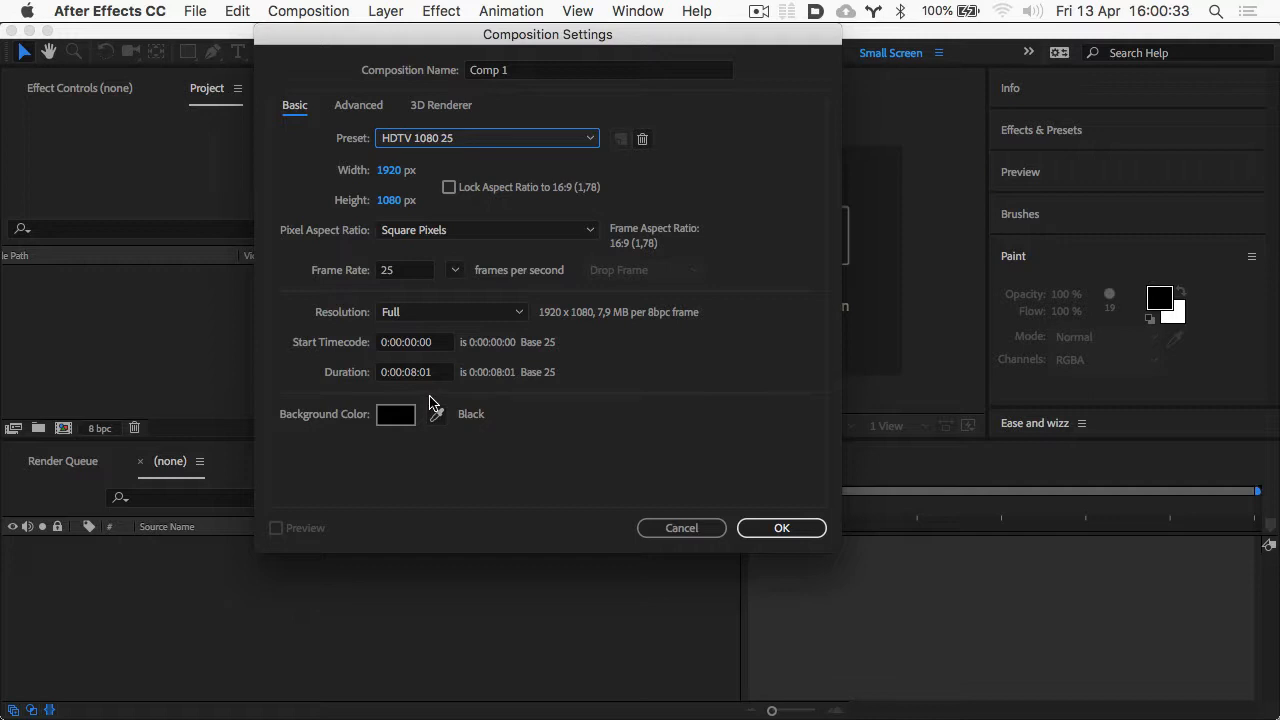
# - Set the new composition's duration to 0:00:10:01
pyautogui.click(407, 375)
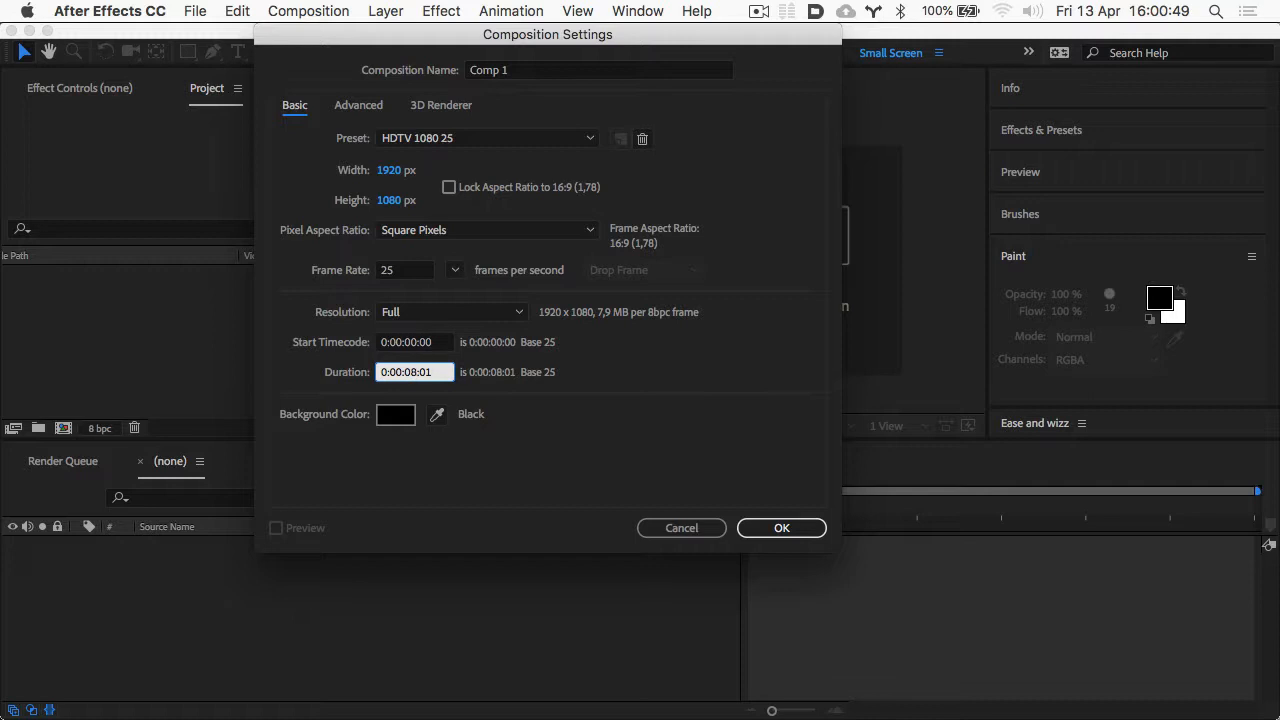
pyautogui.press('BackSpace')
pyautogui.press('BackSpace')
pyautogui.write('10')
# - Set the composition's background color to dark green 003501 and create the composition
pyautogui.click(404, 418)
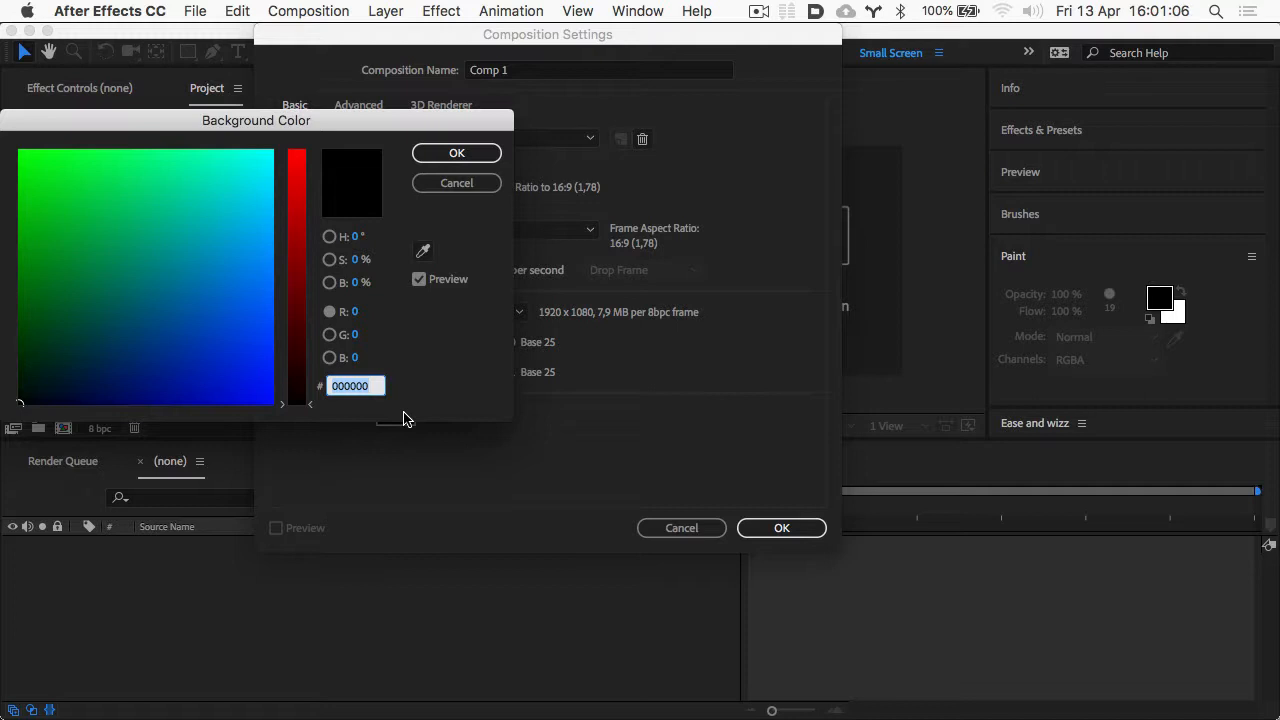
pyautogui.click(14, 371)
pyautogui.moveTo(20, 362); pyautogui.dragTo(19, 350)
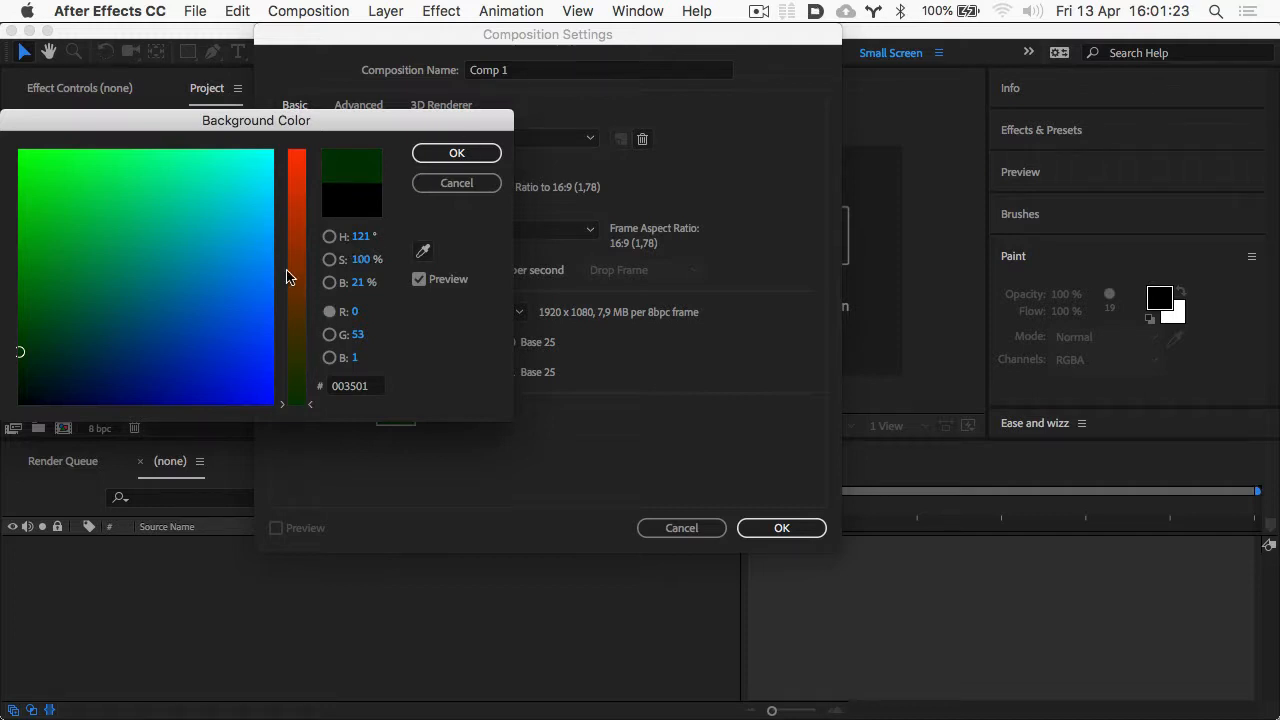
pyautogui.click(455, 153)
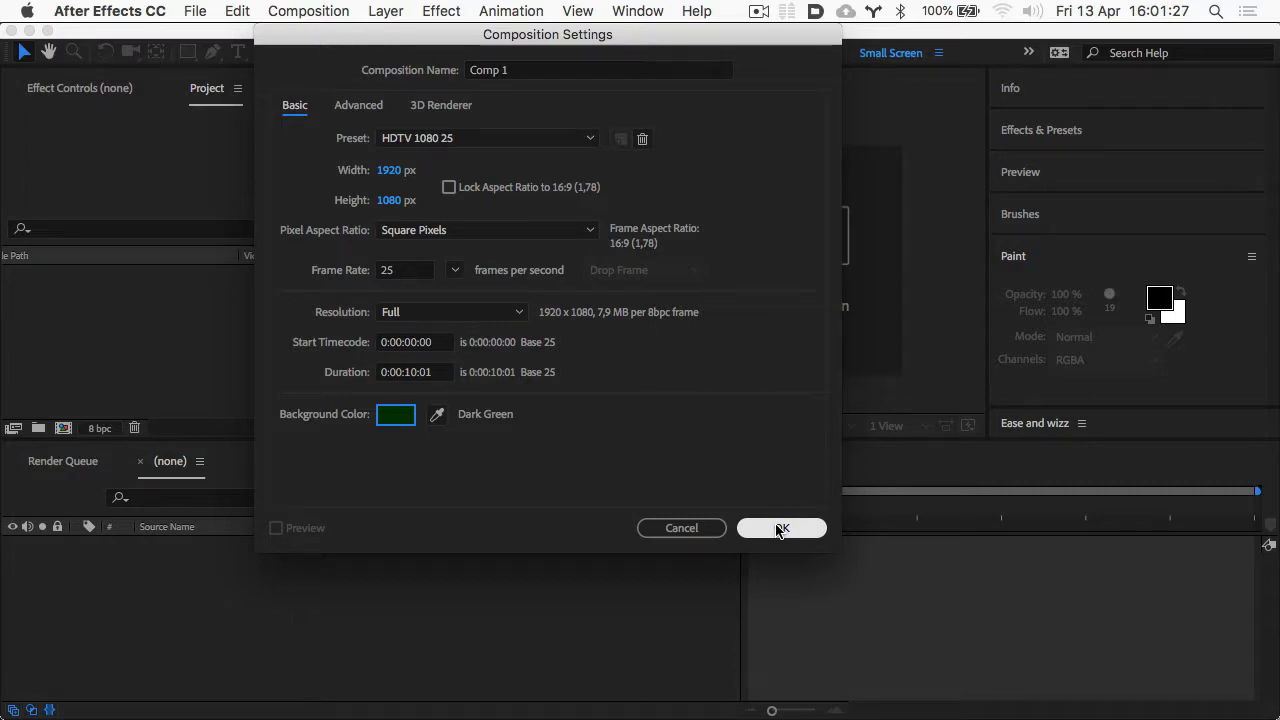
pyautogui.click(781, 528)
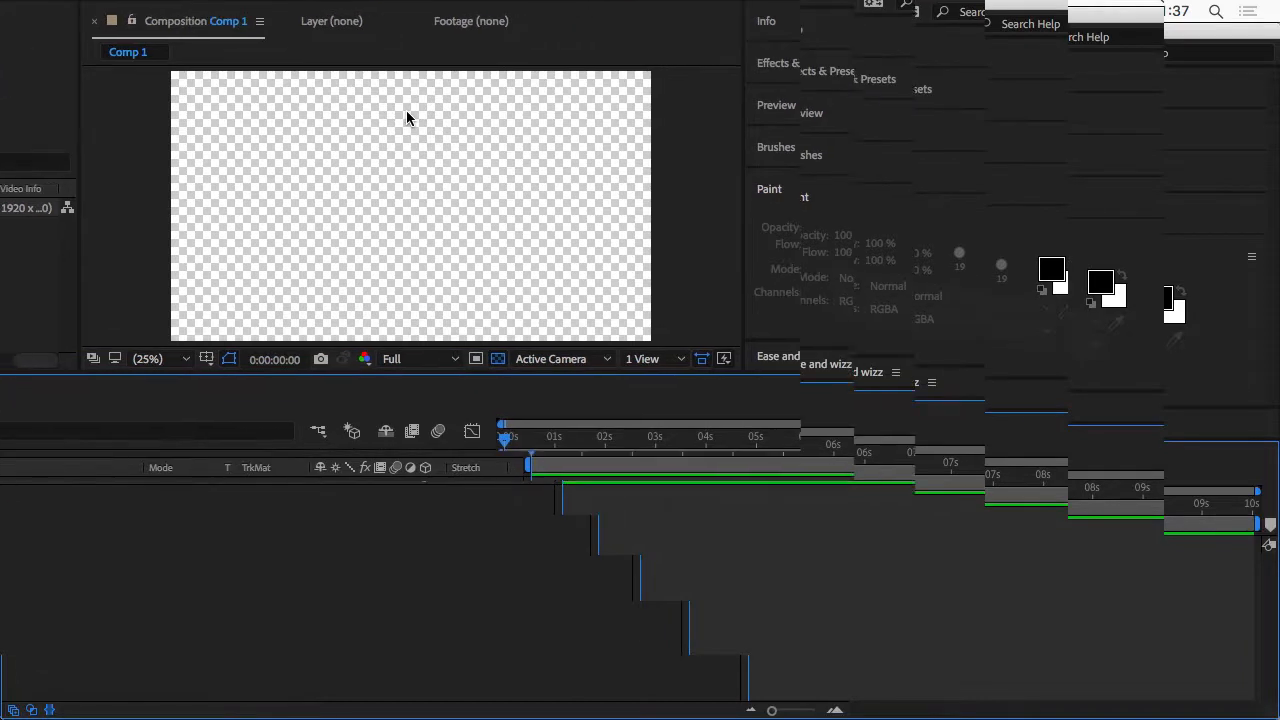
# - Turn off the transparency grid in the Comp 1 viewer to show the background color
pyautogui.click(498, 359)
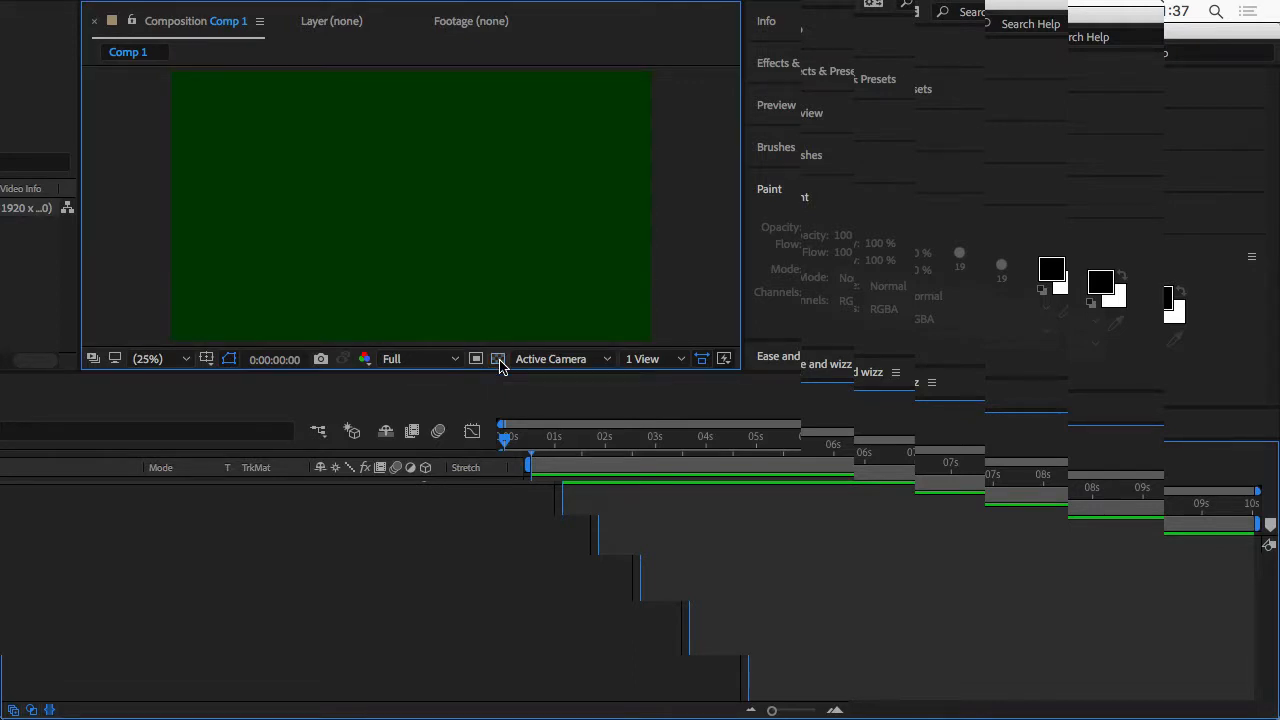
pyautogui.click(498, 359)
pyautogui.click(499, 361)
pyautogui.click(499, 361)
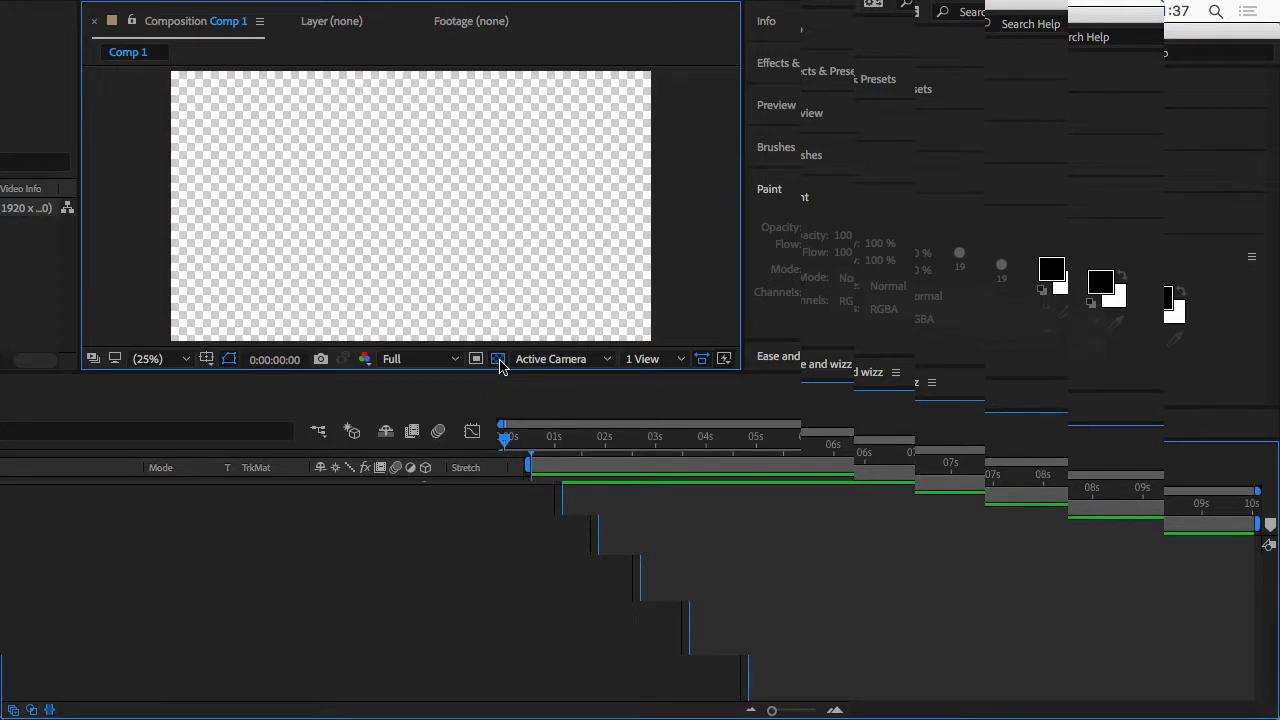
pyautogui.click(499, 361)
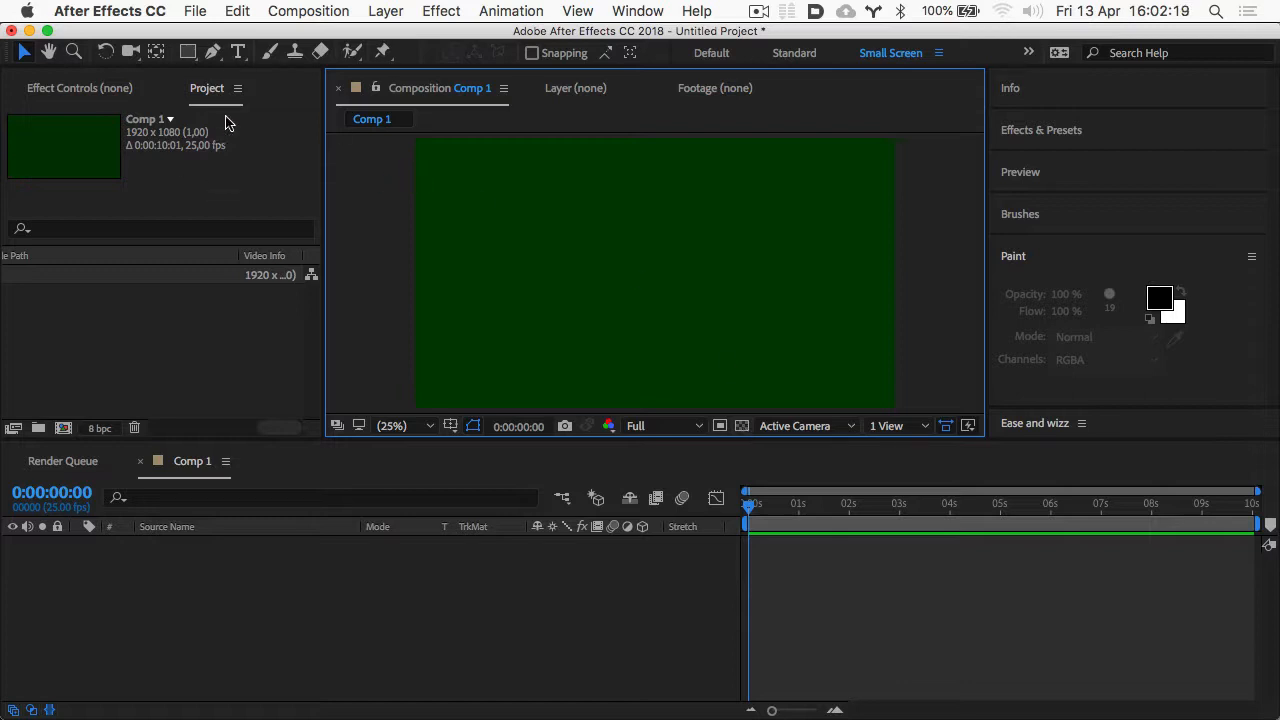
# - Check the effect controls, and return to the project items to view the name and type of Comp 1
pyautogui.click(79, 88)
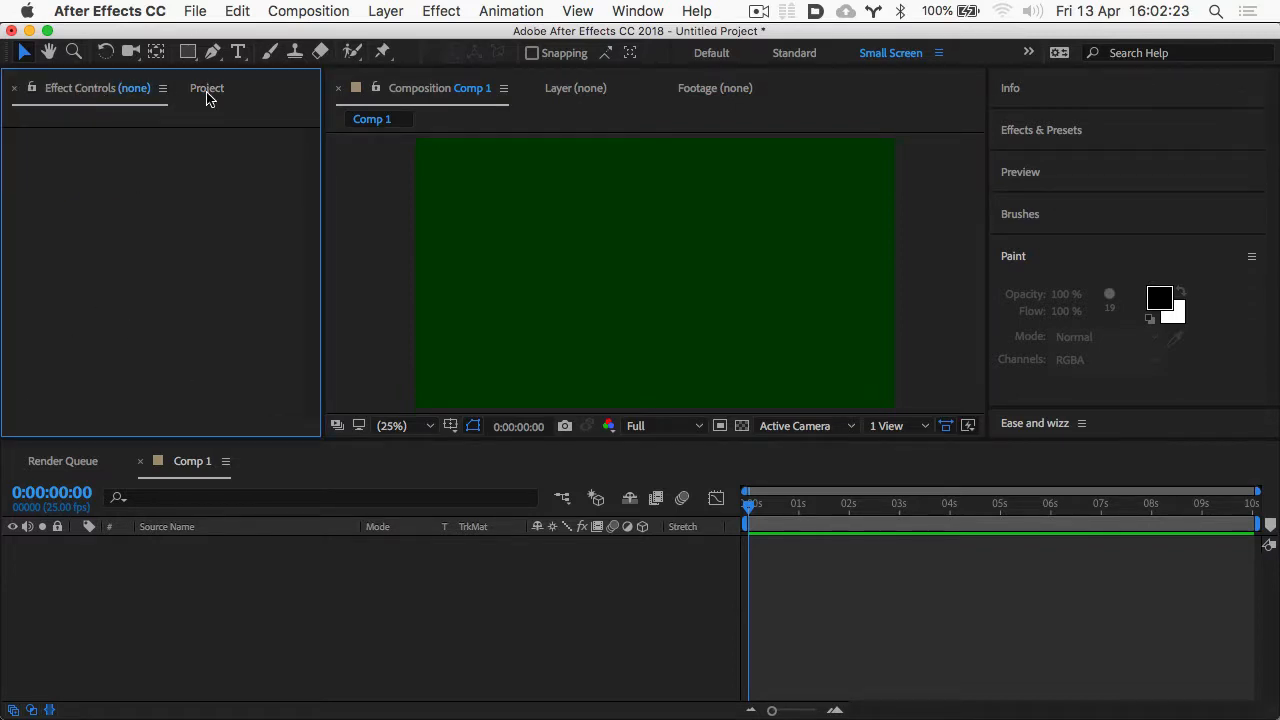
pyautogui.click(207, 90)
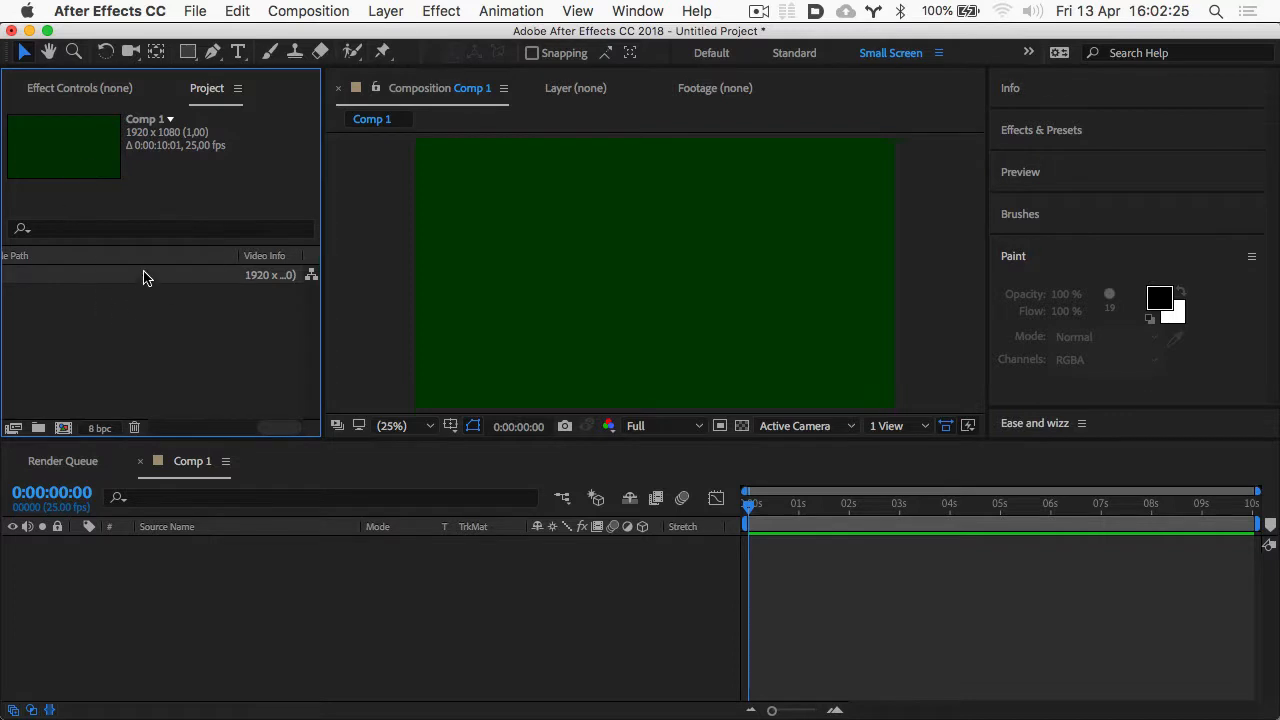
pyautogui.hscroll(-5, 125, 356)
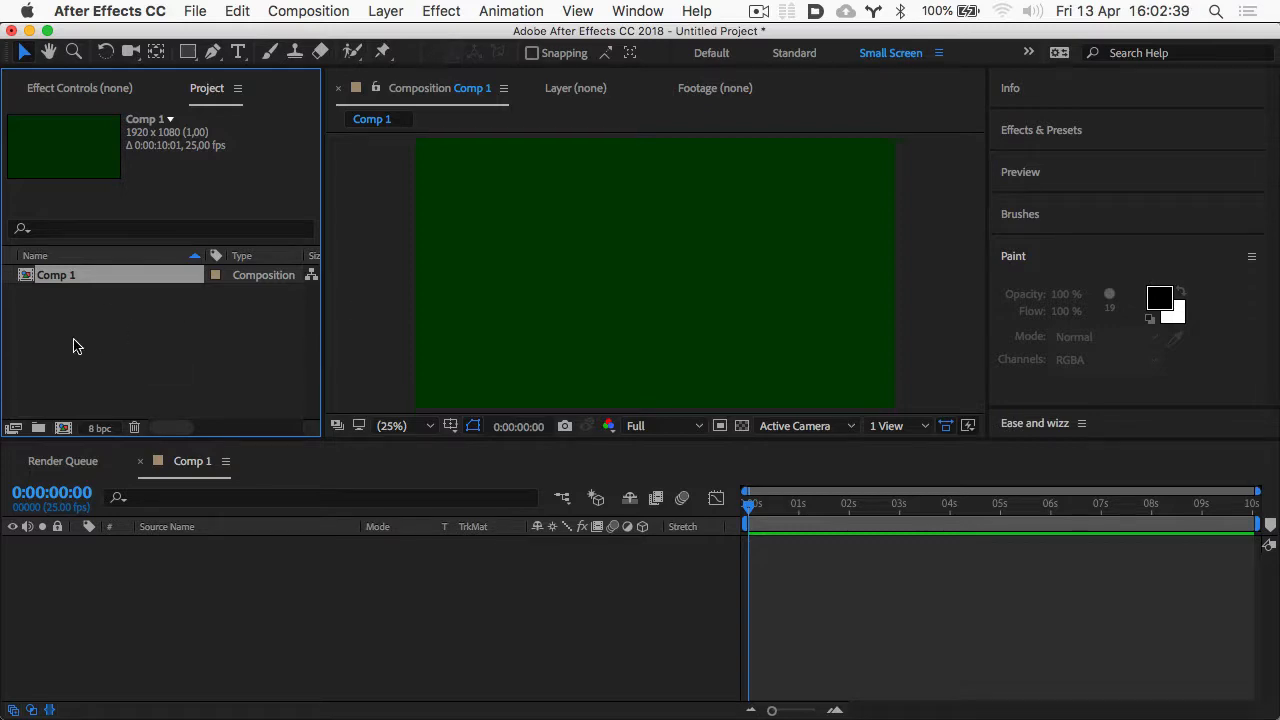
# - Look at the footage import dialog and the available import options without importing anything
pyautogui.doubleClick(73, 346)
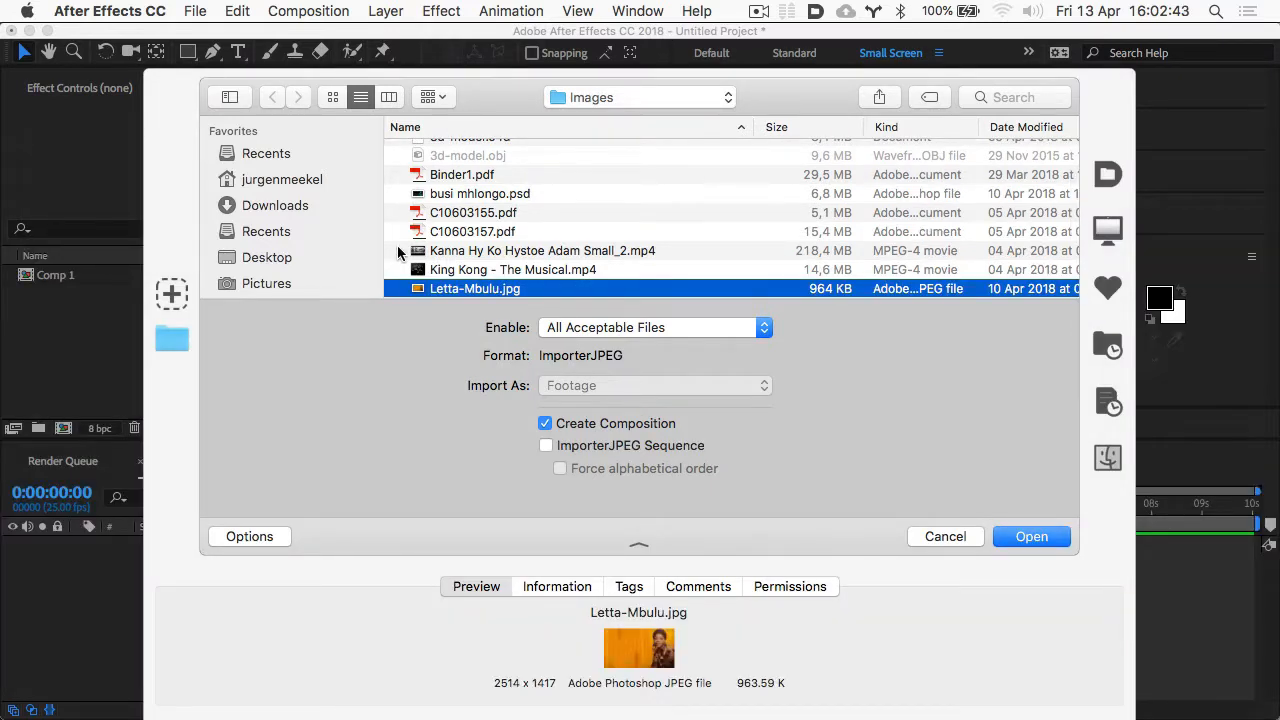
pyautogui.click(948, 536)
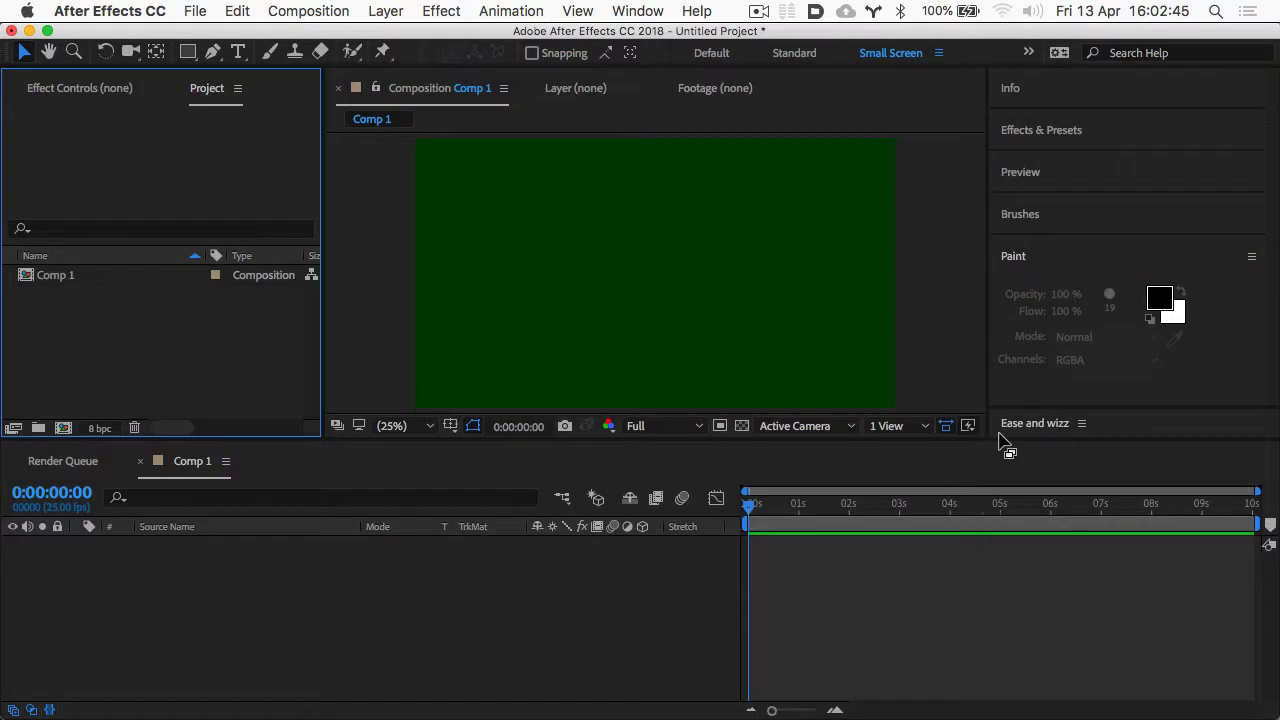
pyautogui.click(196, 10)
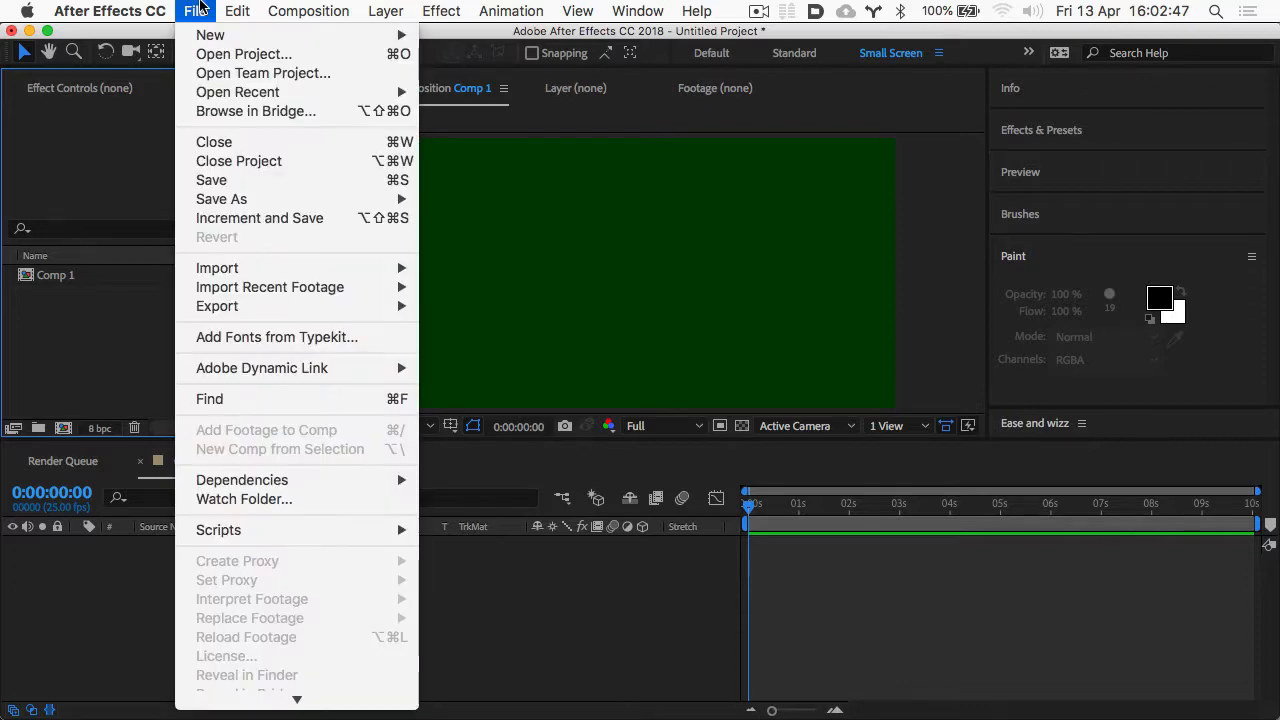
pyautogui.moveTo(226, 268)
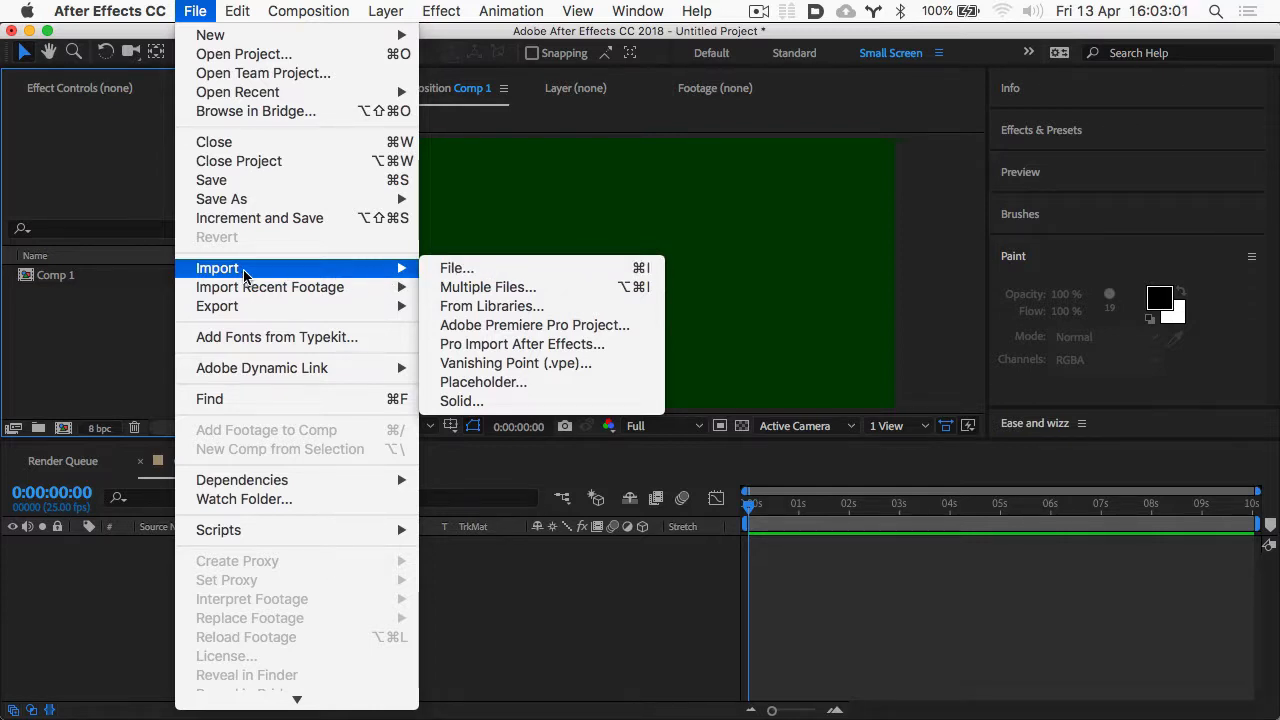
pyautogui.press('Escape')
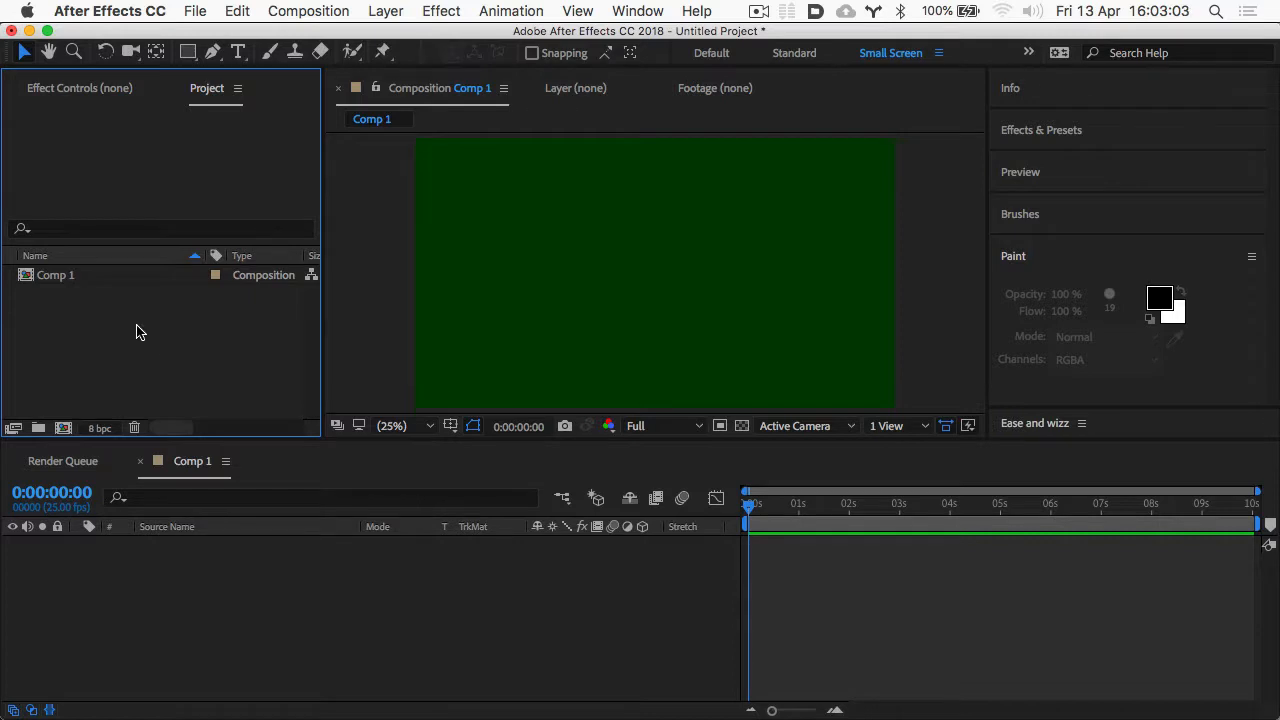
pyautogui.click(86, 277)
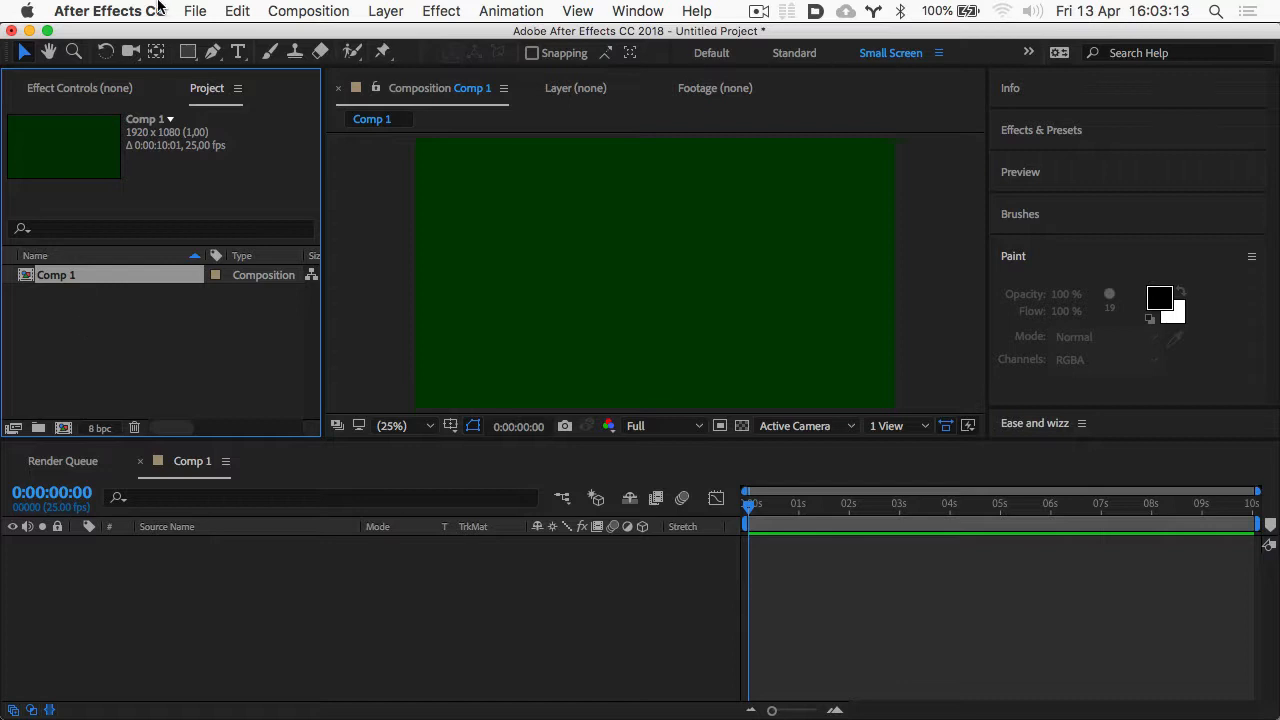
pyautogui.click(199, 8)
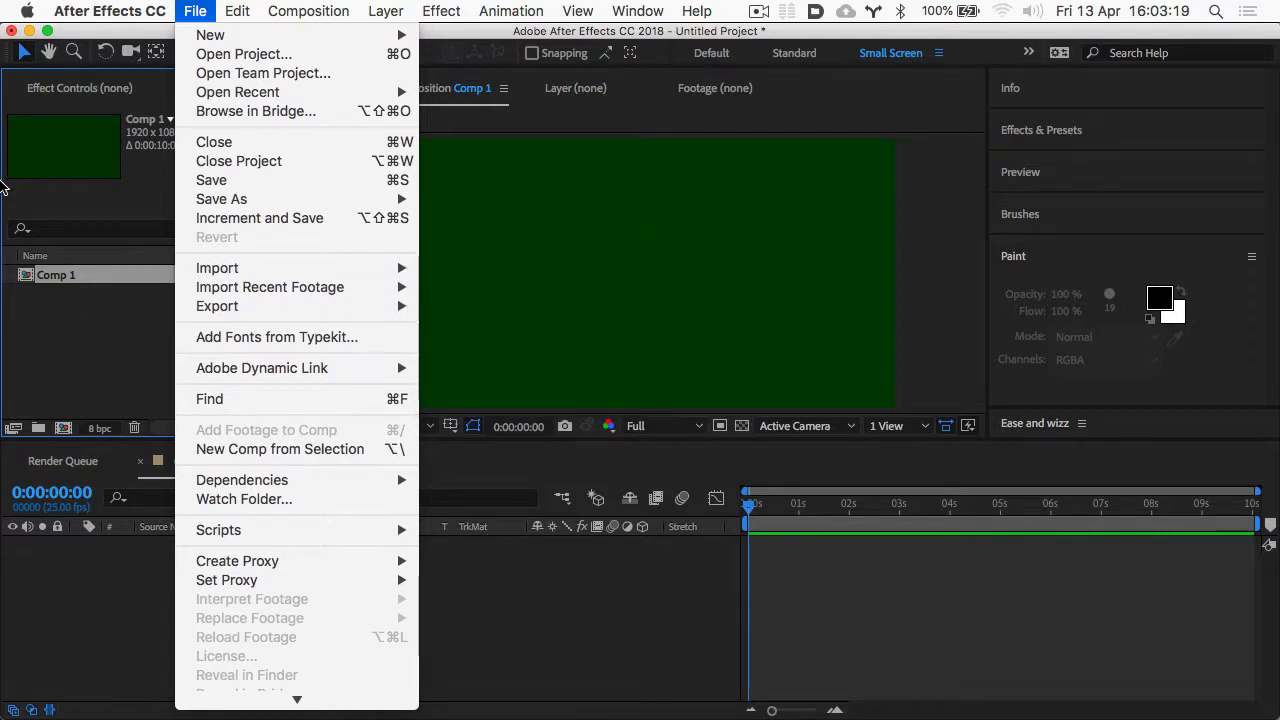
pyautogui.click(4, 184)
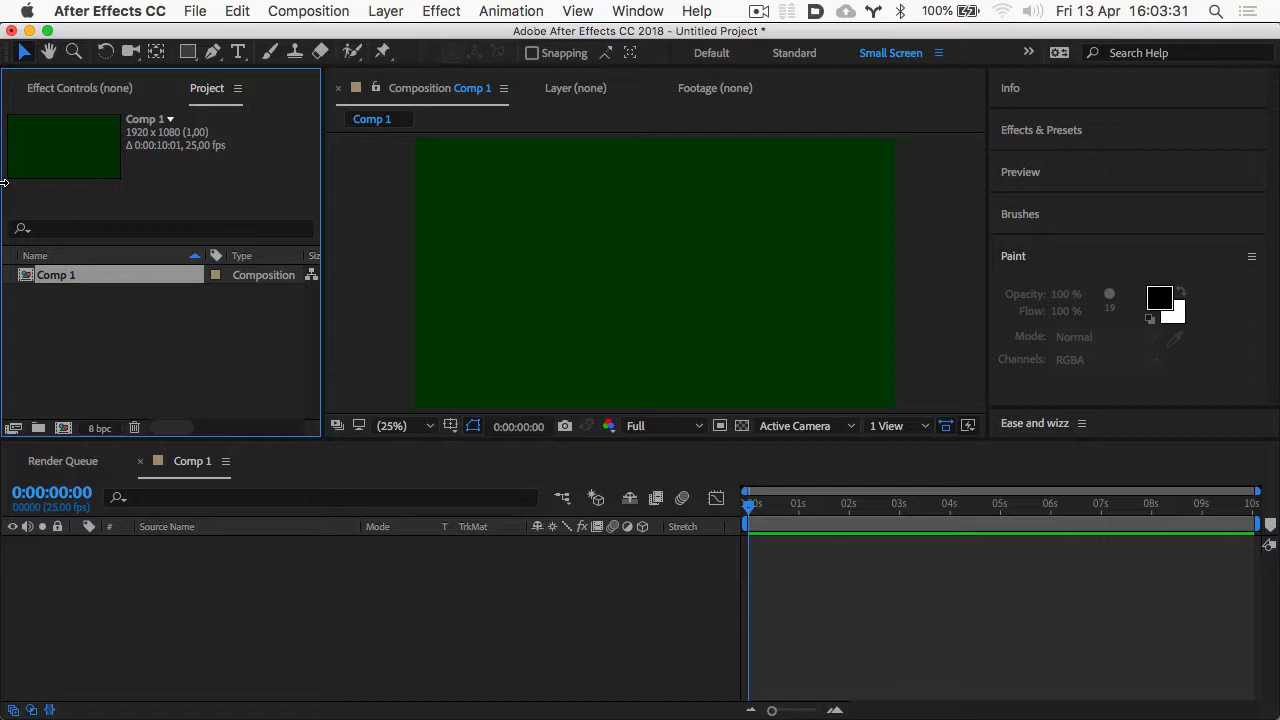
pyautogui.click(330, 676)
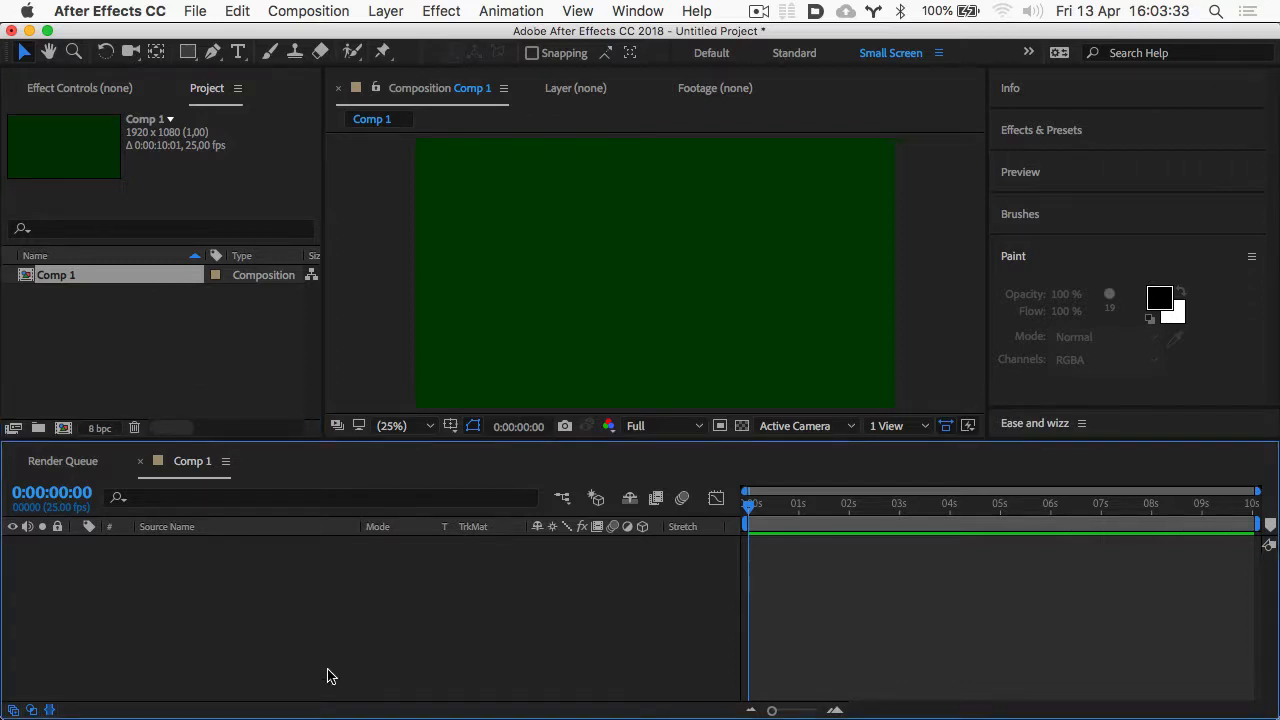
pyautogui.click(142, 343)
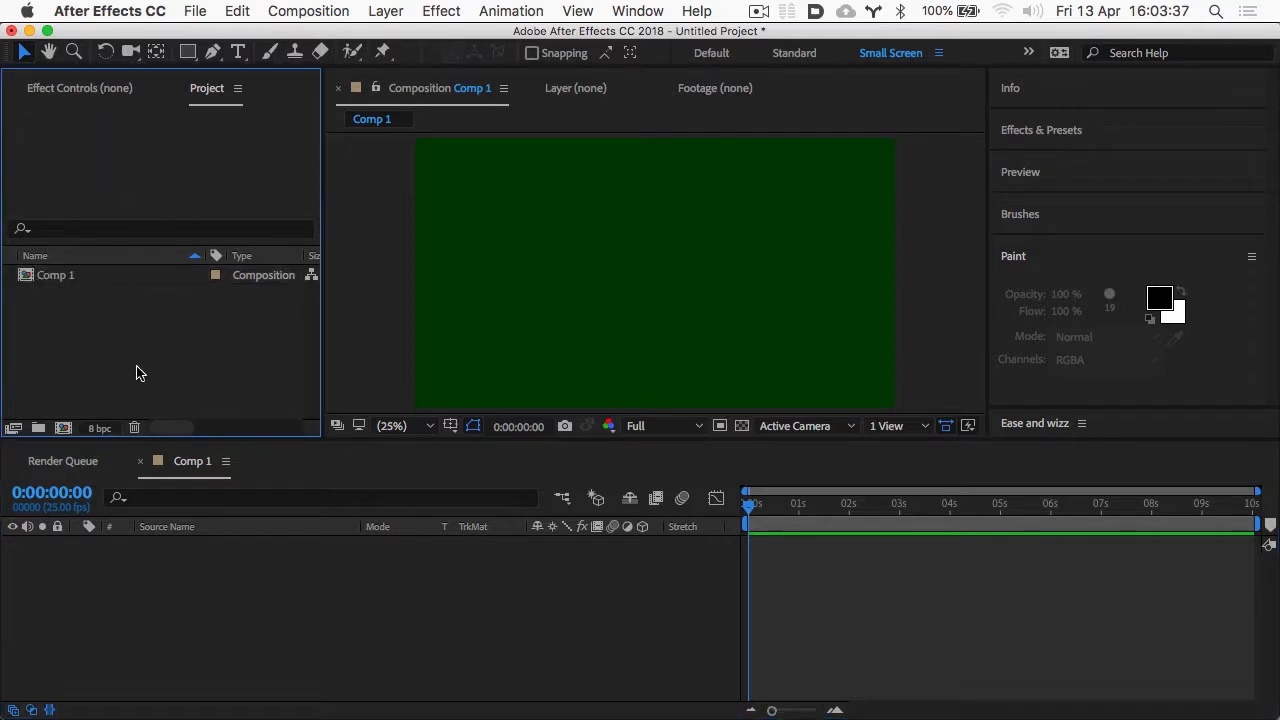
# - Open Comp 1 from the project items and make its timeline active
pyautogui.doubleClick(46, 283)
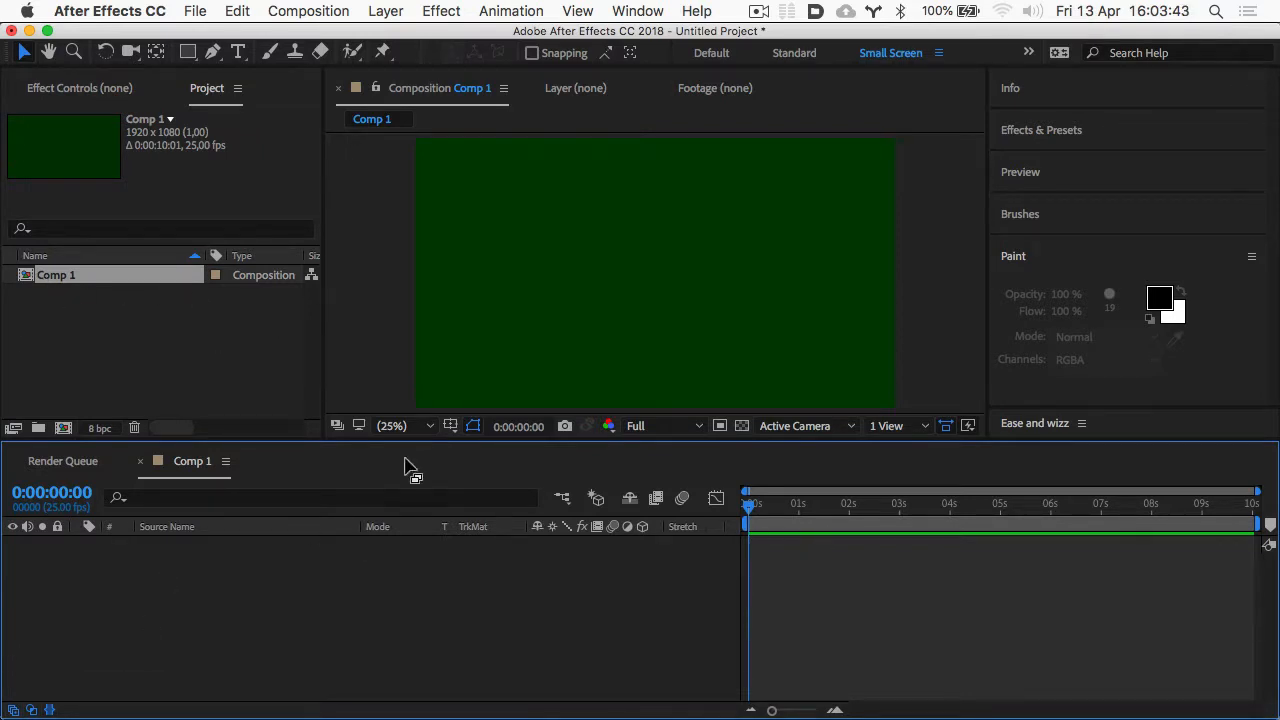
pyautogui.click(23, 276)
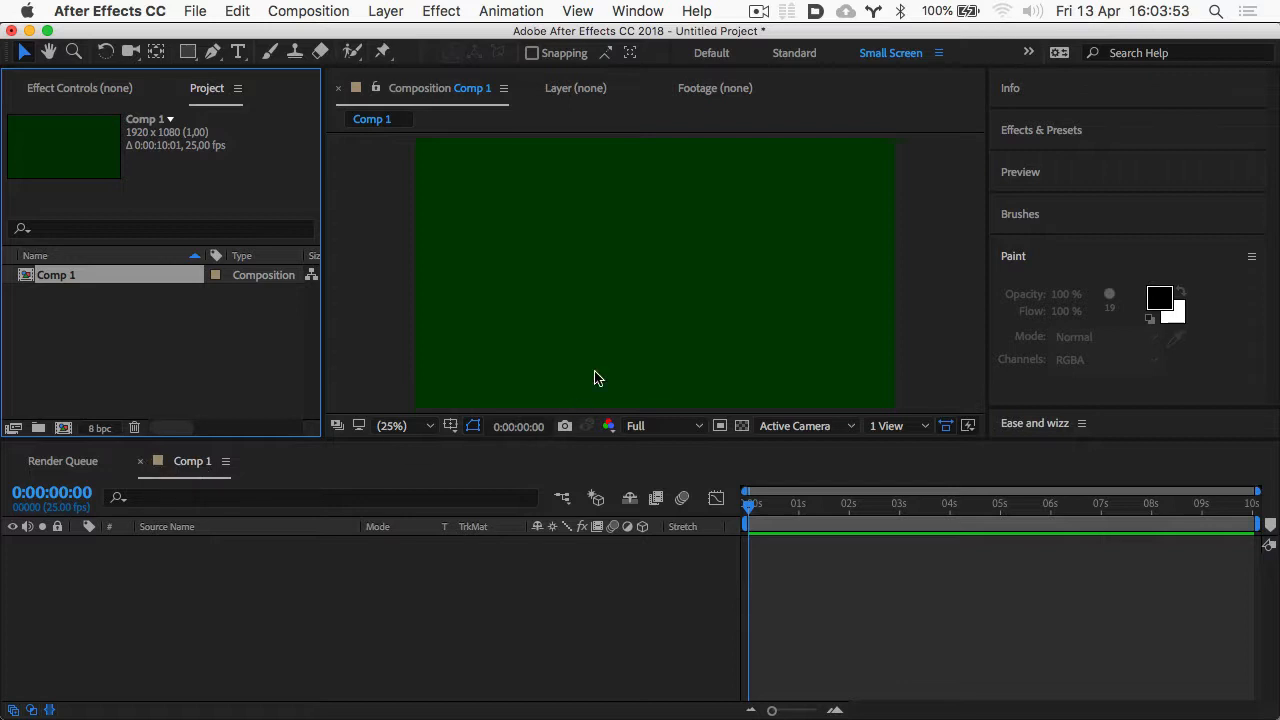
pyautogui.click(336, 603)
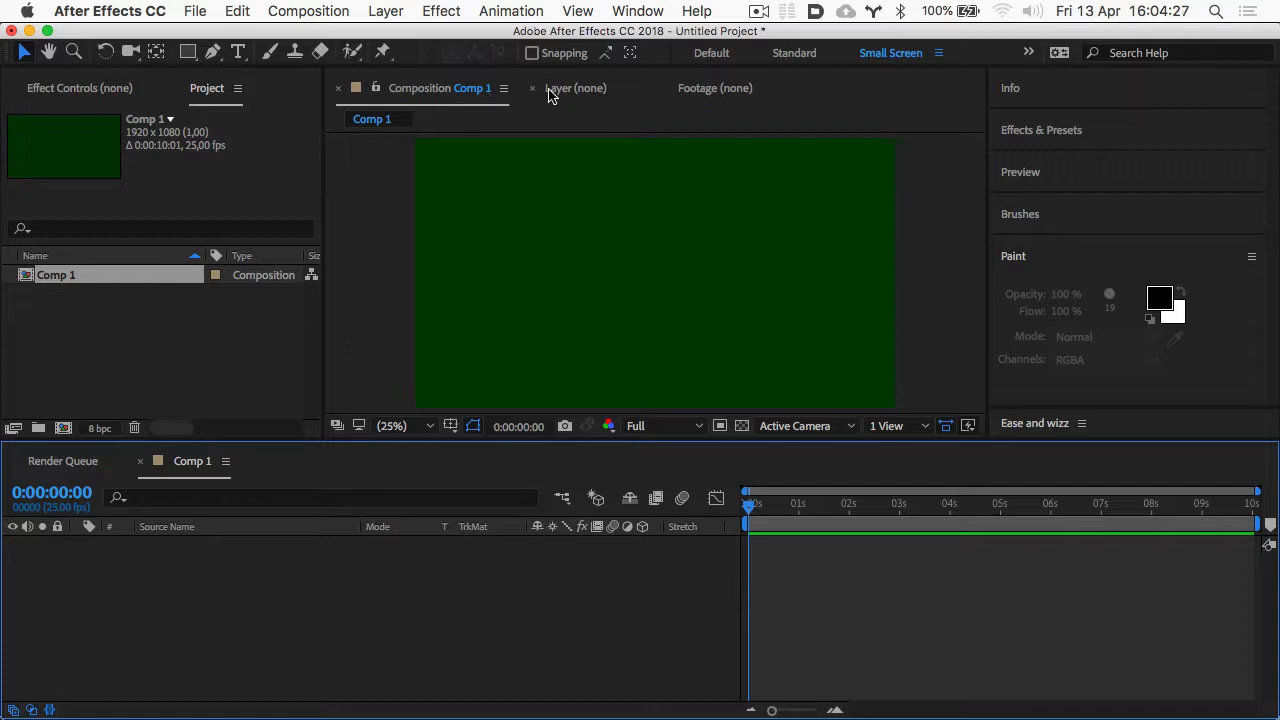
# - Look at the Layer and Footage viewers, and return to the Comp 1 composition view
pyautogui.click(586, 90)
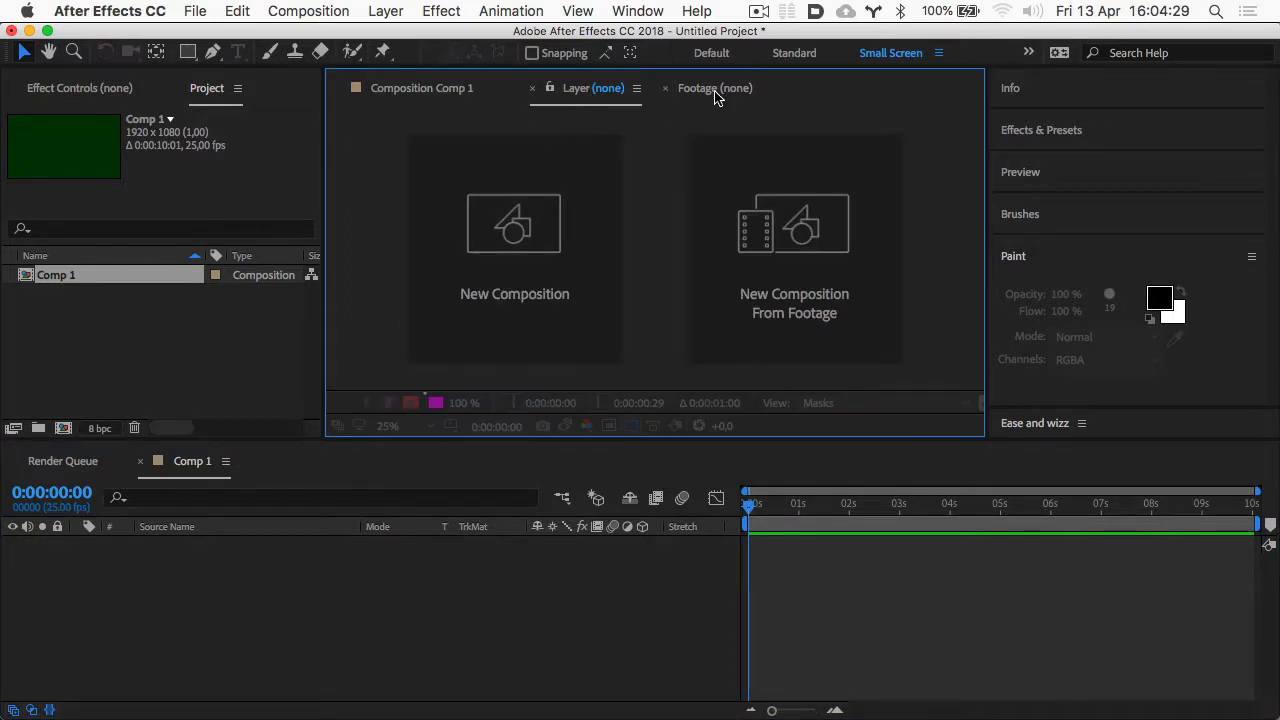
pyautogui.click(680, 89)
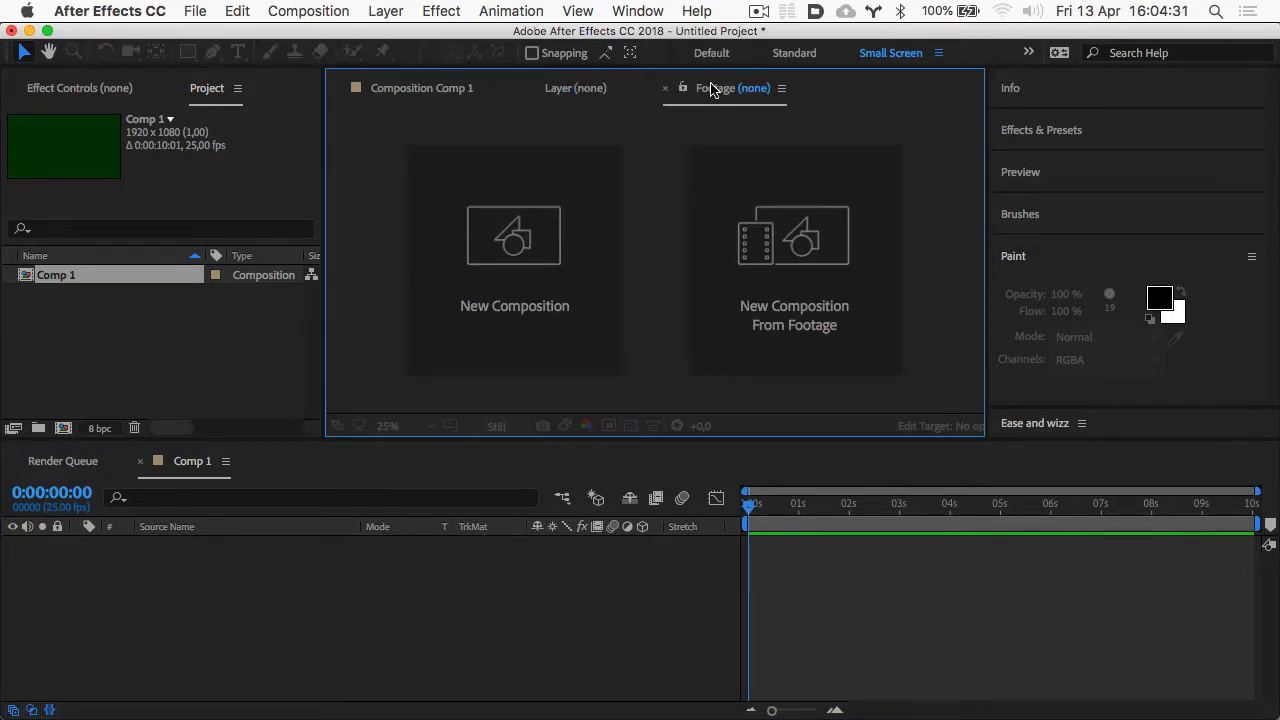
pyautogui.click(565, 89)
pyautogui.click(425, 86)
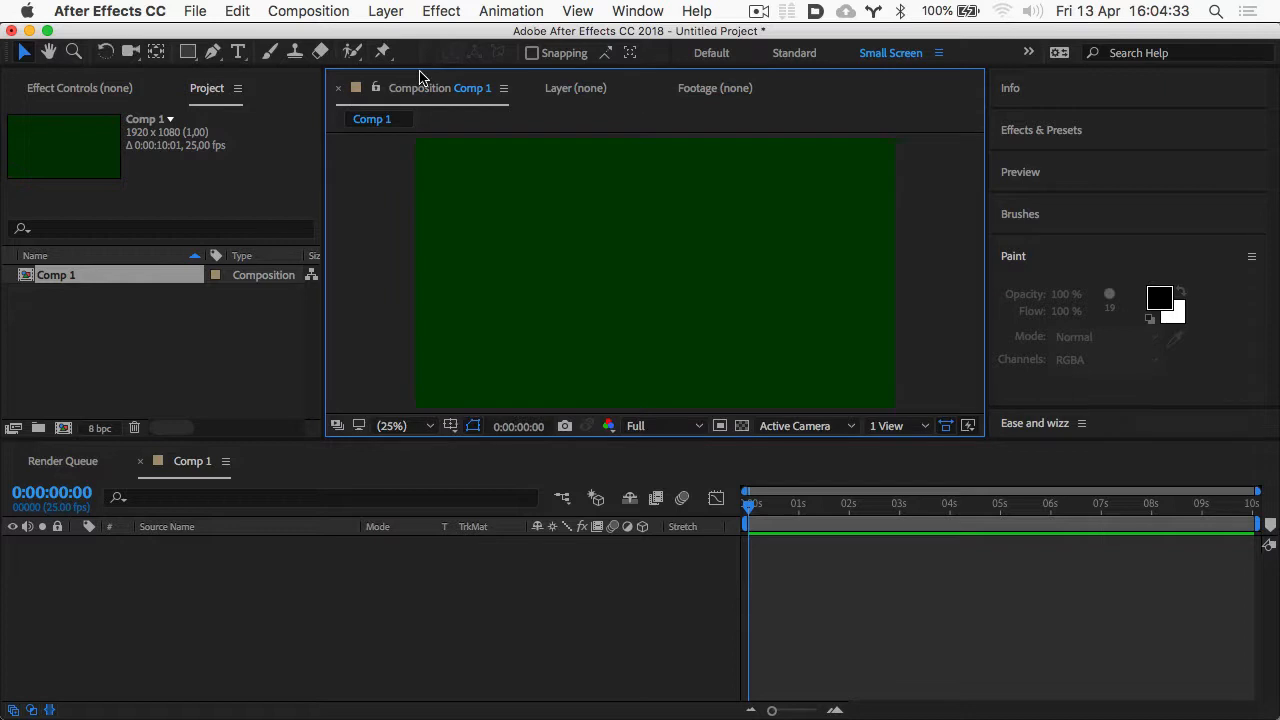
pyautogui.click(612, 93)
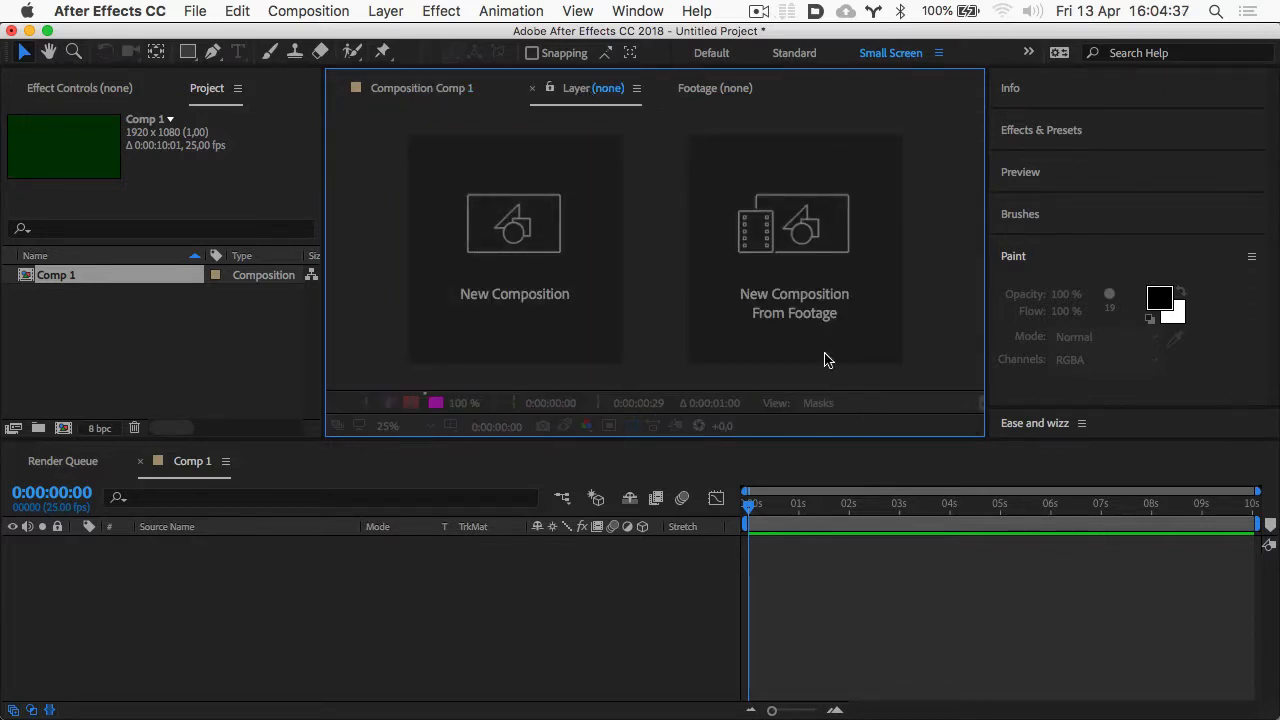
pyautogui.click(718, 88)
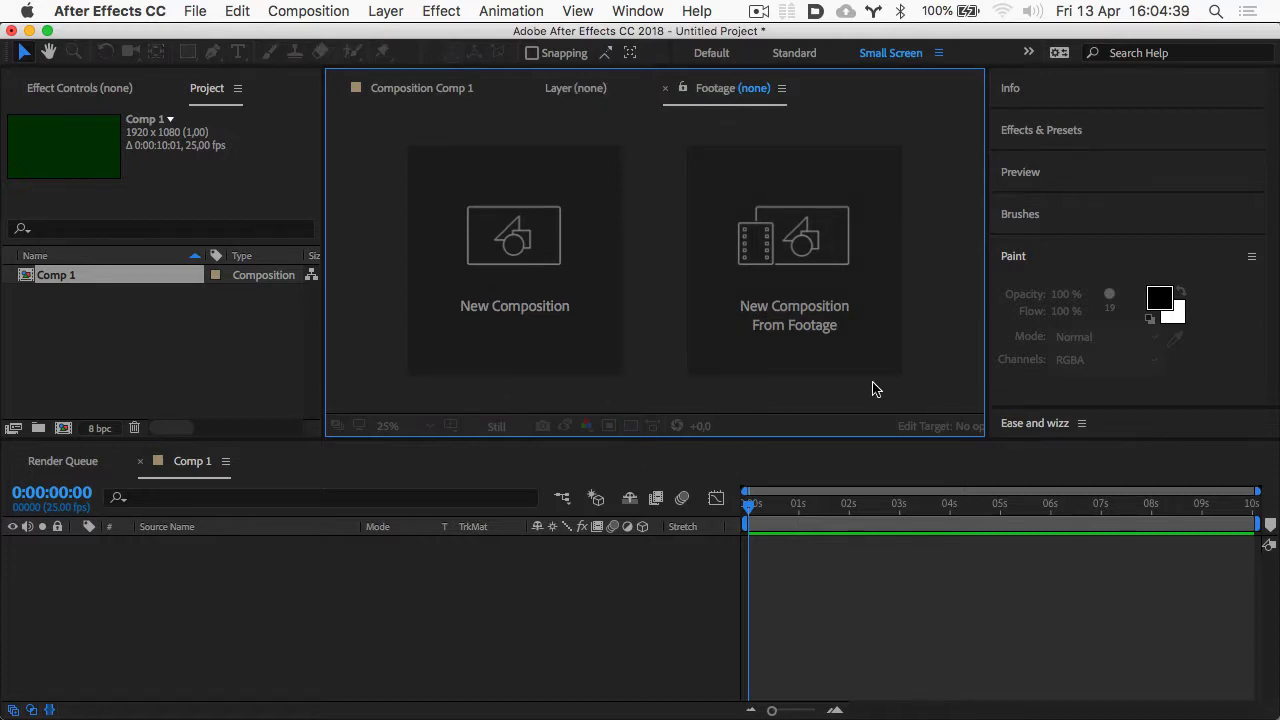
pyautogui.click(392, 92)
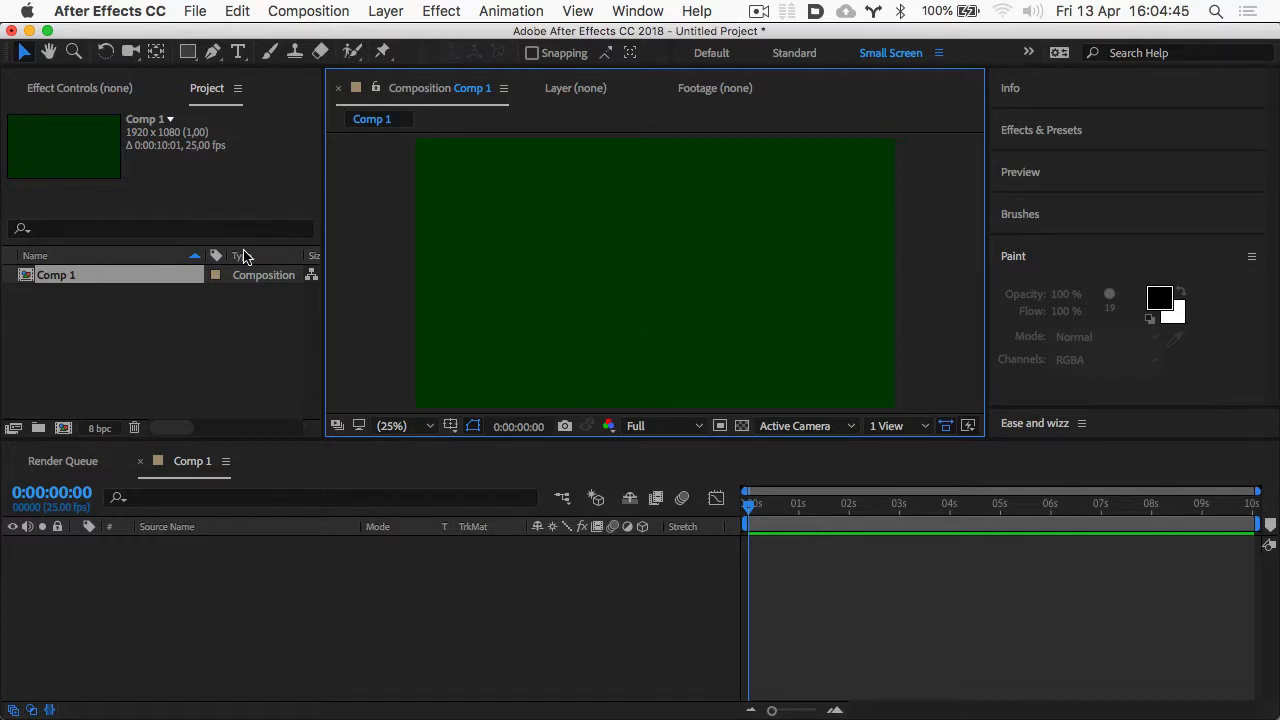
# - Look at the Info readout, clear the "drop" search in Effects & Presets, and collapse the effects list
pyautogui.click(1021, 88)
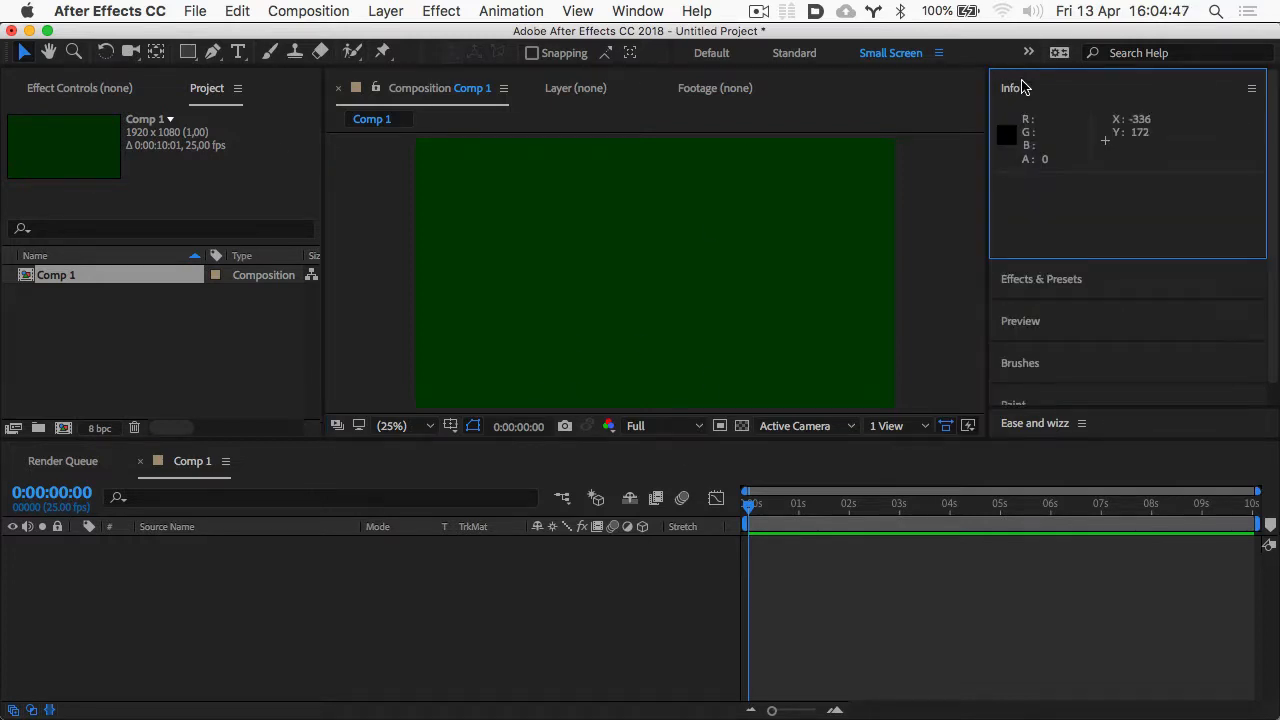
pyautogui.click(1024, 283)
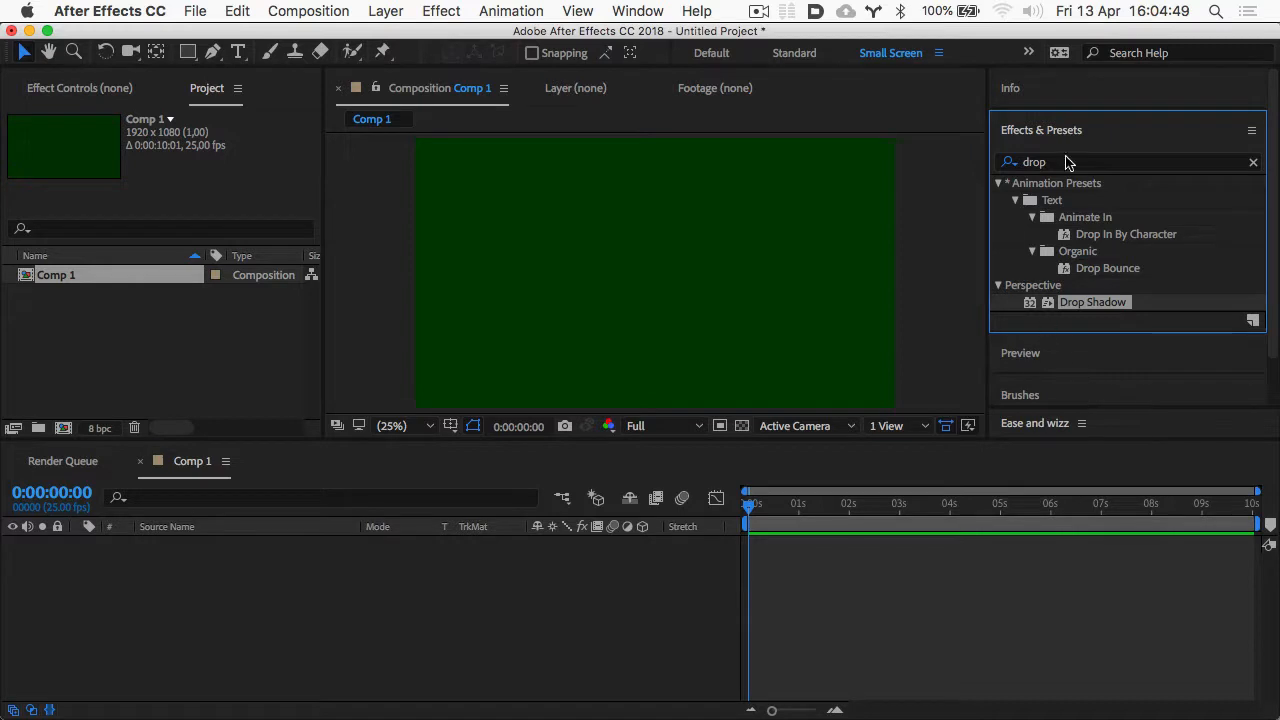
pyautogui.click(1253, 162)
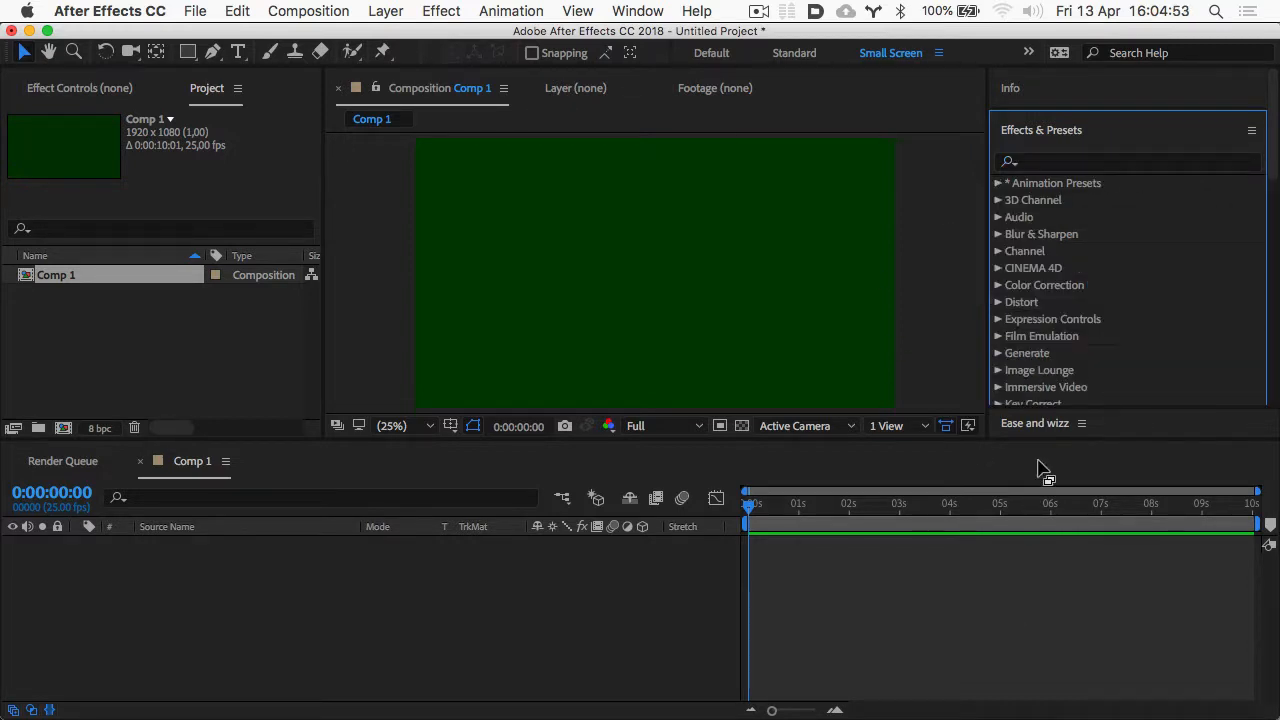
pyautogui.click(1030, 424)
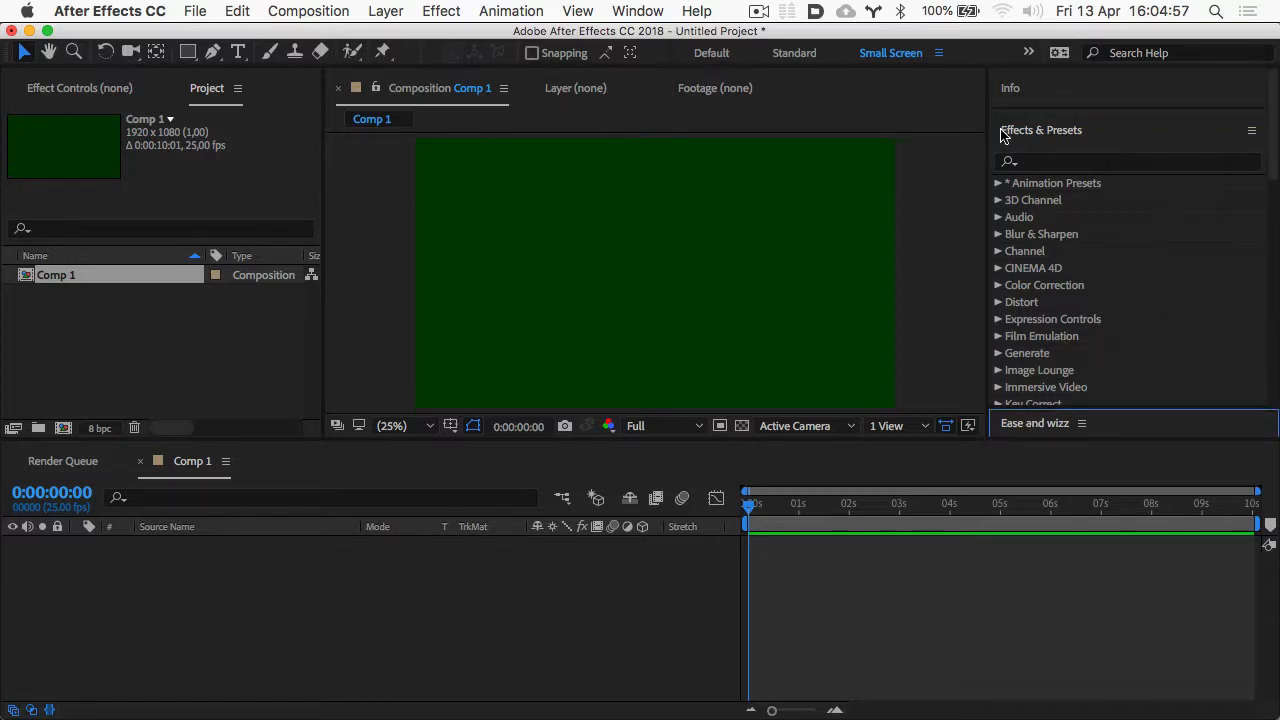
pyautogui.click(1034, 134)
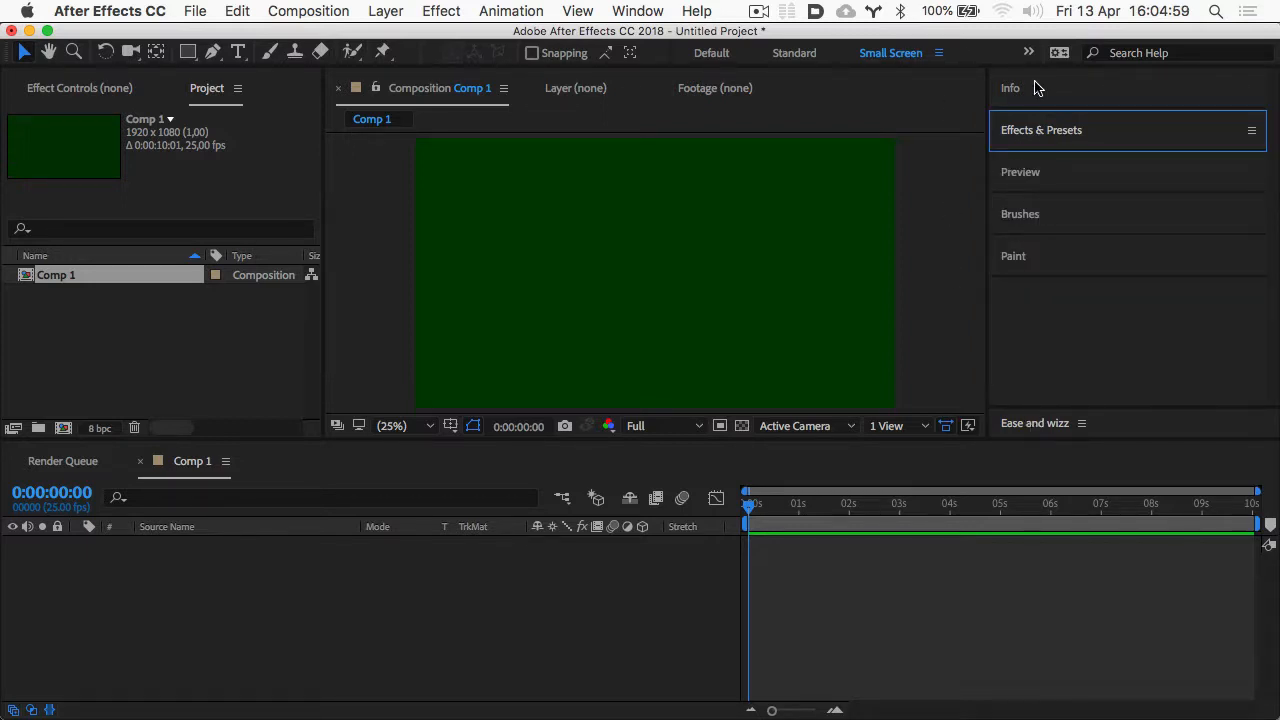
# - Hide the Ease and wizz.jsx script panel and show it again
pyautogui.click(638, 10)
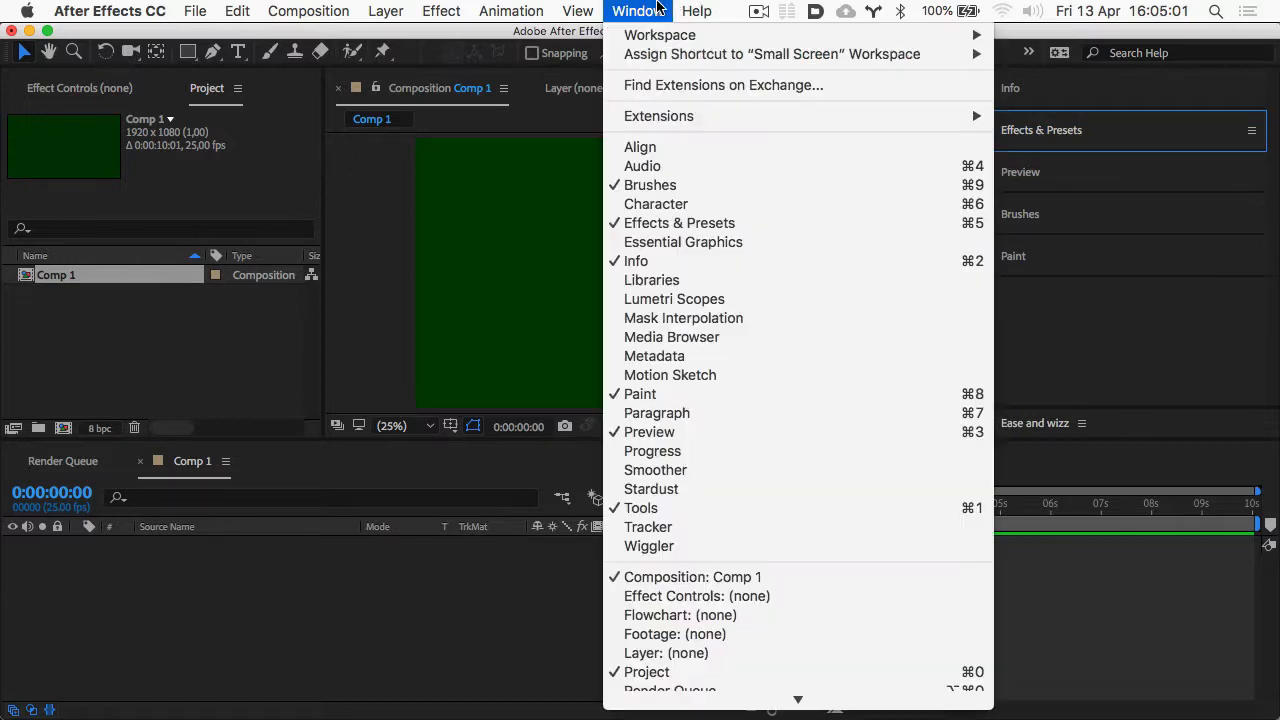
pyautogui.moveTo(727, 712)
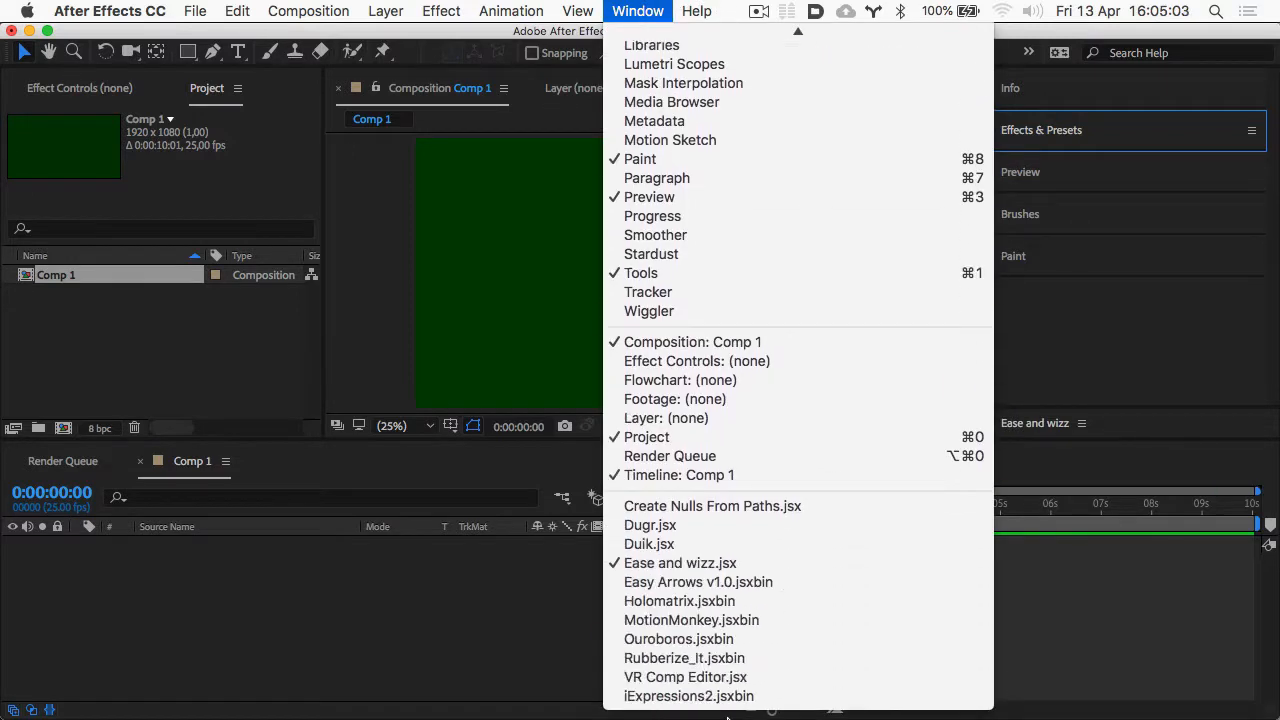
pyautogui.click(688, 566)
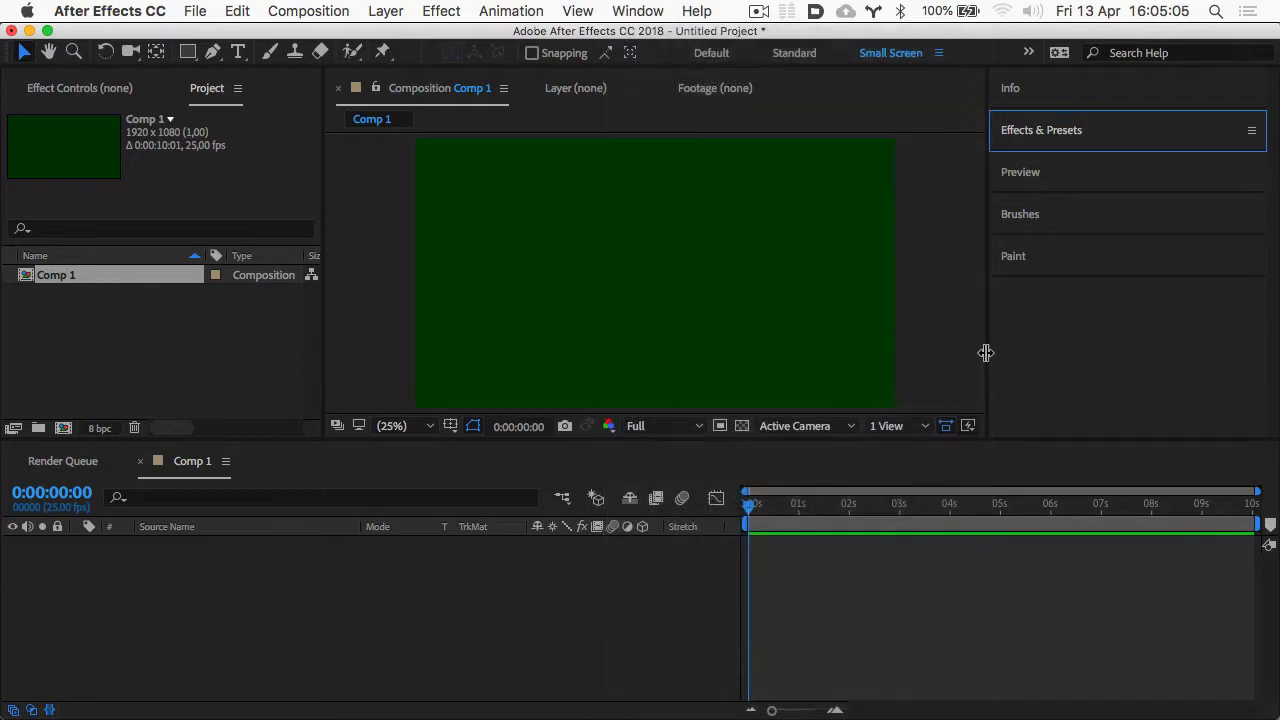
pyautogui.click(640, 10)
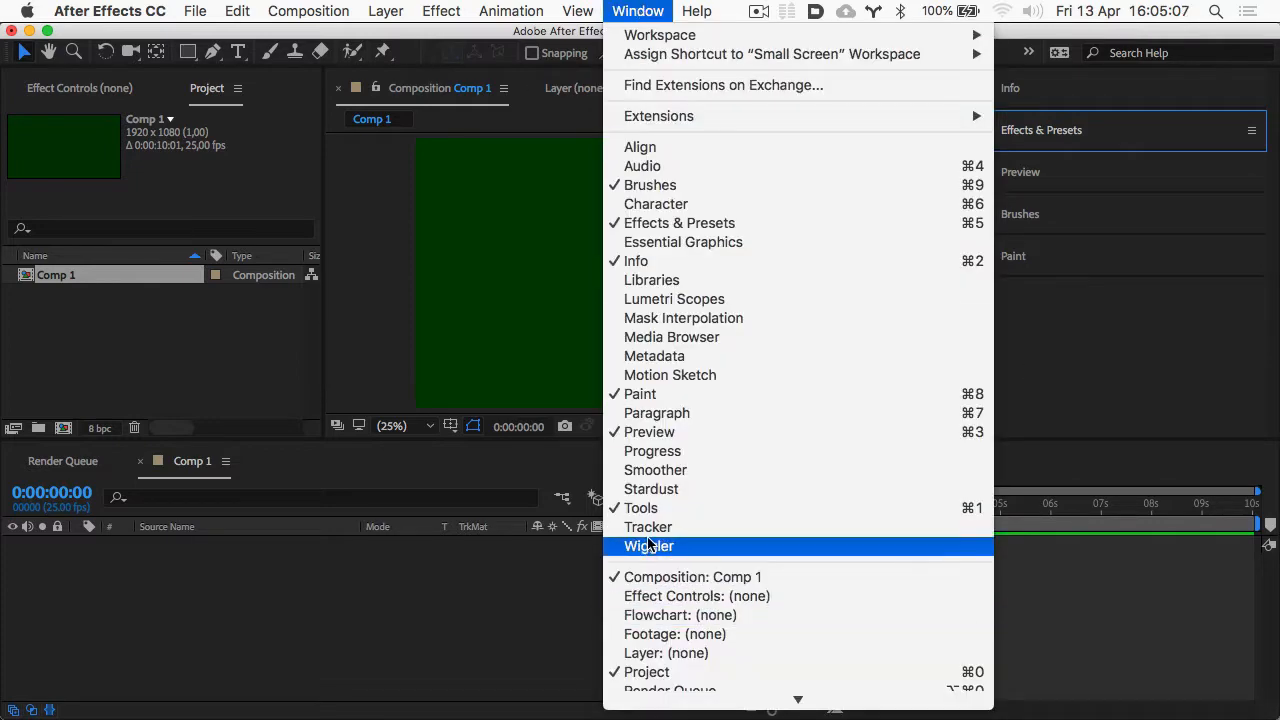
pyautogui.moveTo(798, 700)
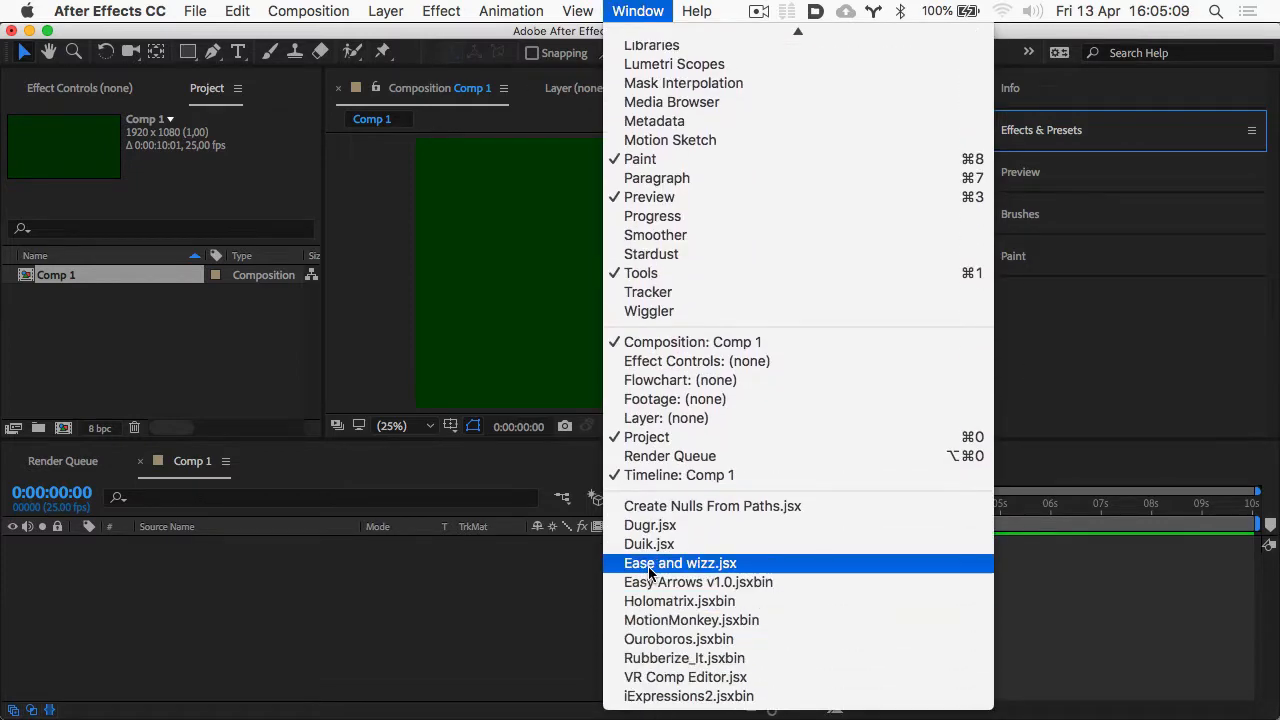
pyautogui.click(652, 565)
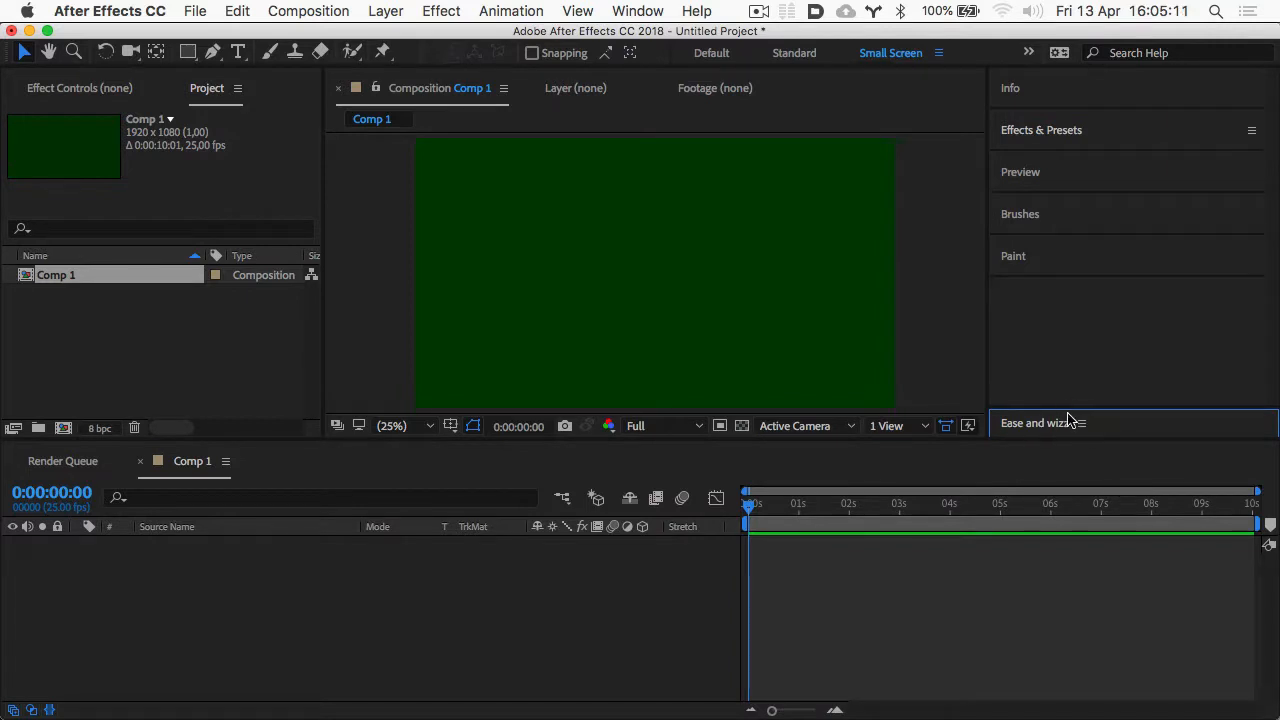
# - Enlarge the Ease and wizz area to show its Easing, Type and Keys options
pyautogui.moveTo(1051, 423); pyautogui.dragTo(1025, 272)
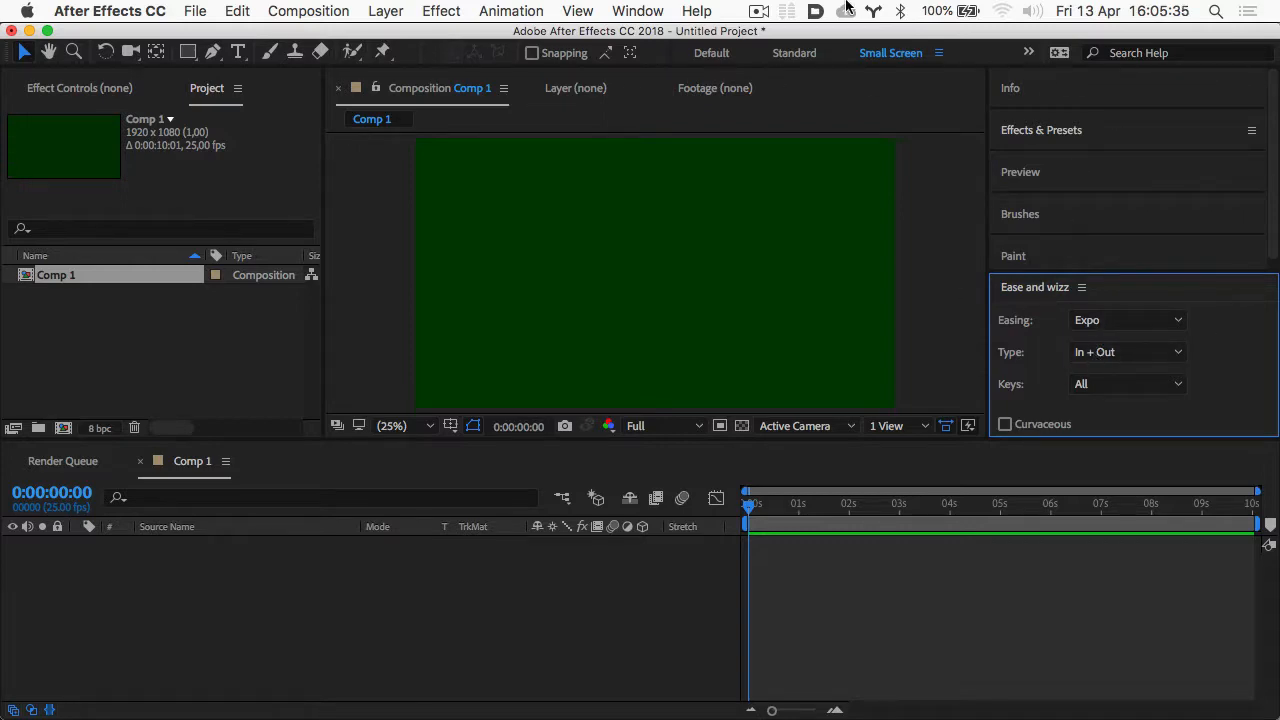
pyautogui.click(636, 11)
pyautogui.click(1214, 339)
# - Activate the Type tool to bring up the Paragraph and Character settings, return to the Selection tool, and view the Character settings
pyautogui.click(238, 51)
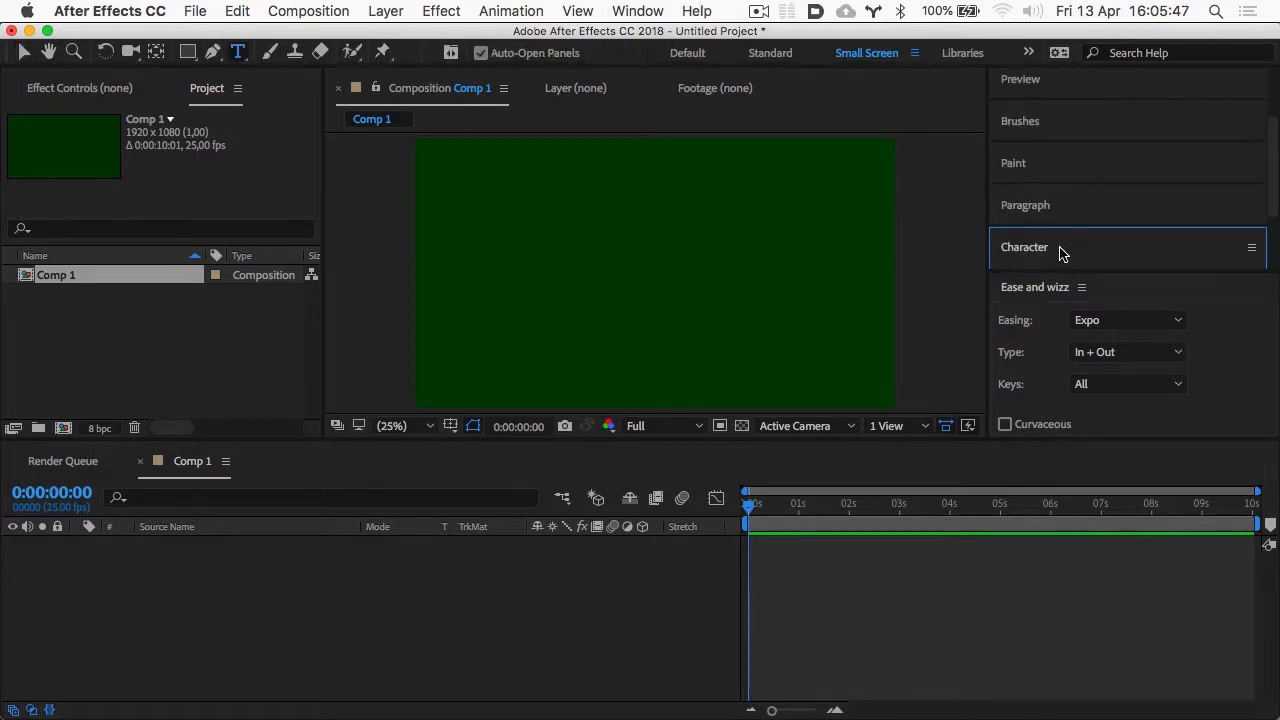
pyautogui.click(25, 51)
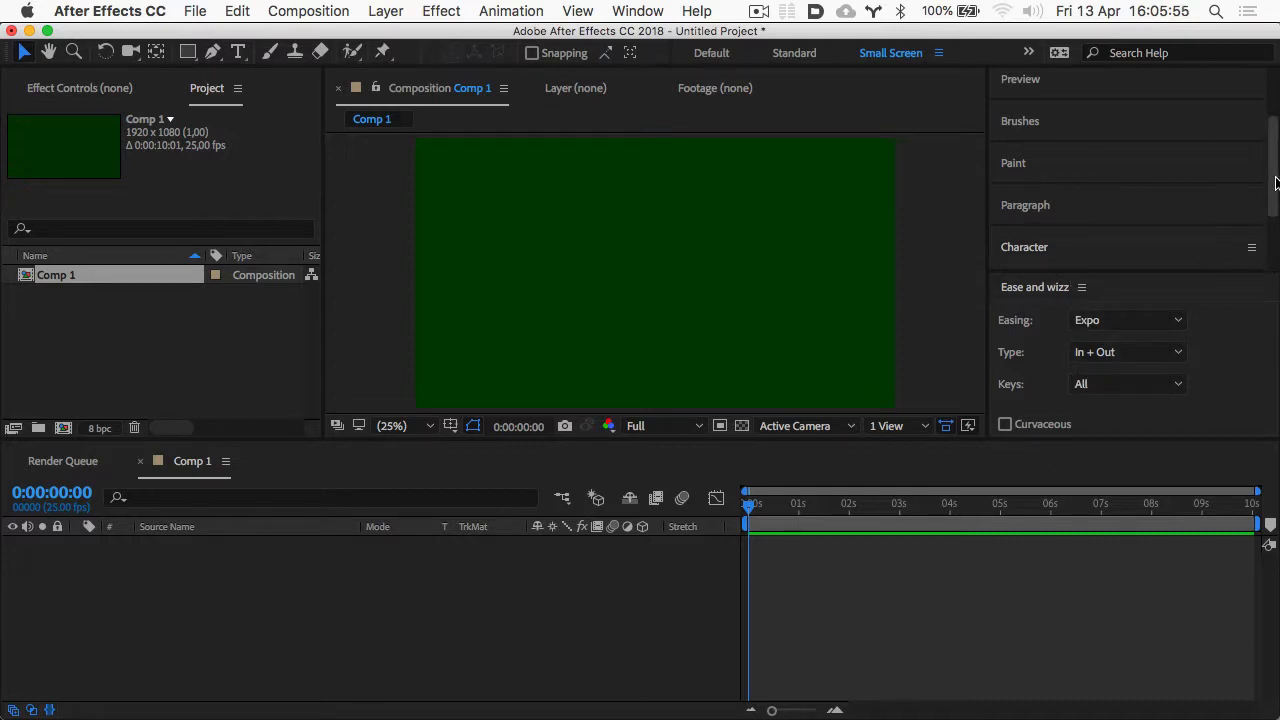
pyautogui.scroll(-2, 1275, 232)
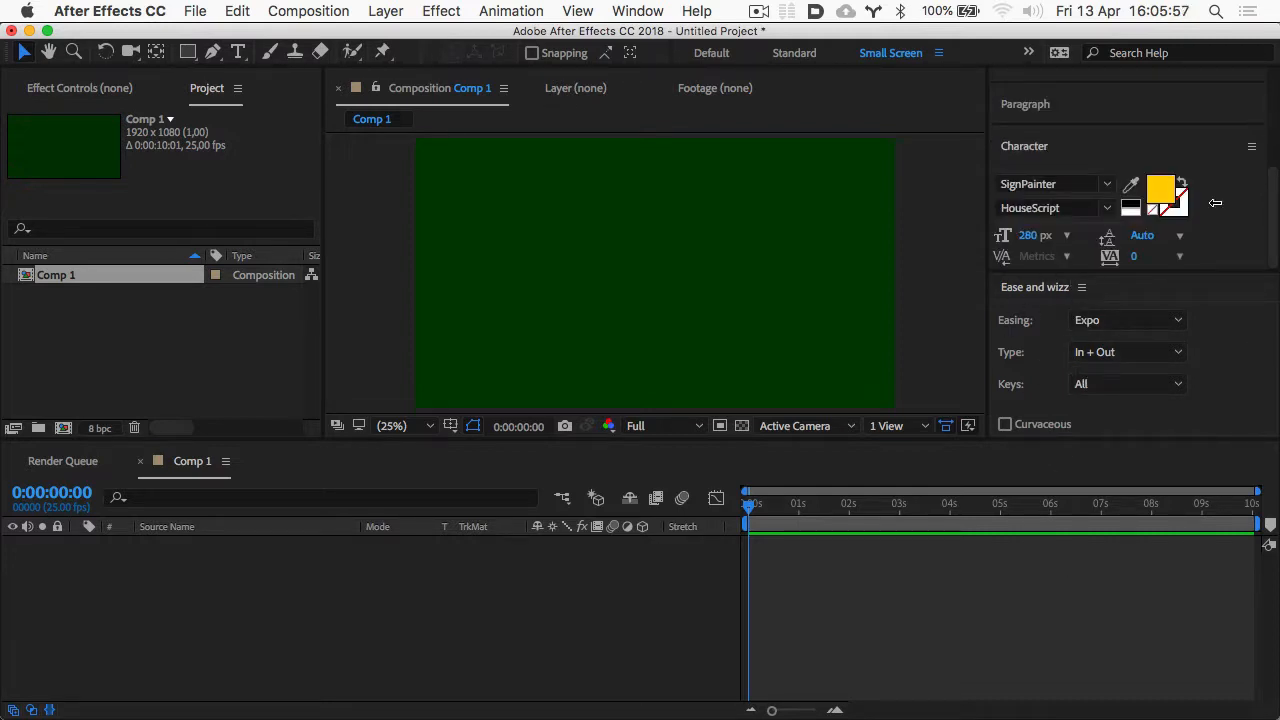
# - Look at the Render Queue, return to the Comp 1 timeline, and narrow its Source Name column
pyautogui.press('super+alt+0')
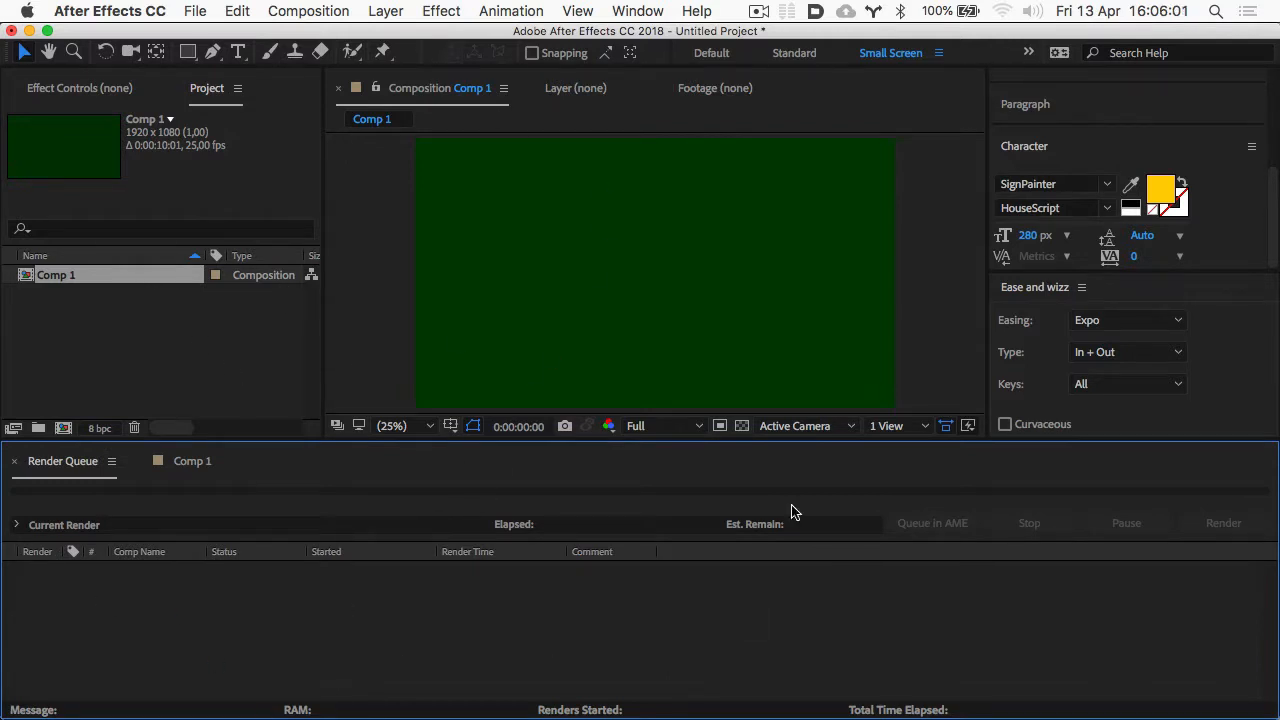
pyautogui.click(189, 463)
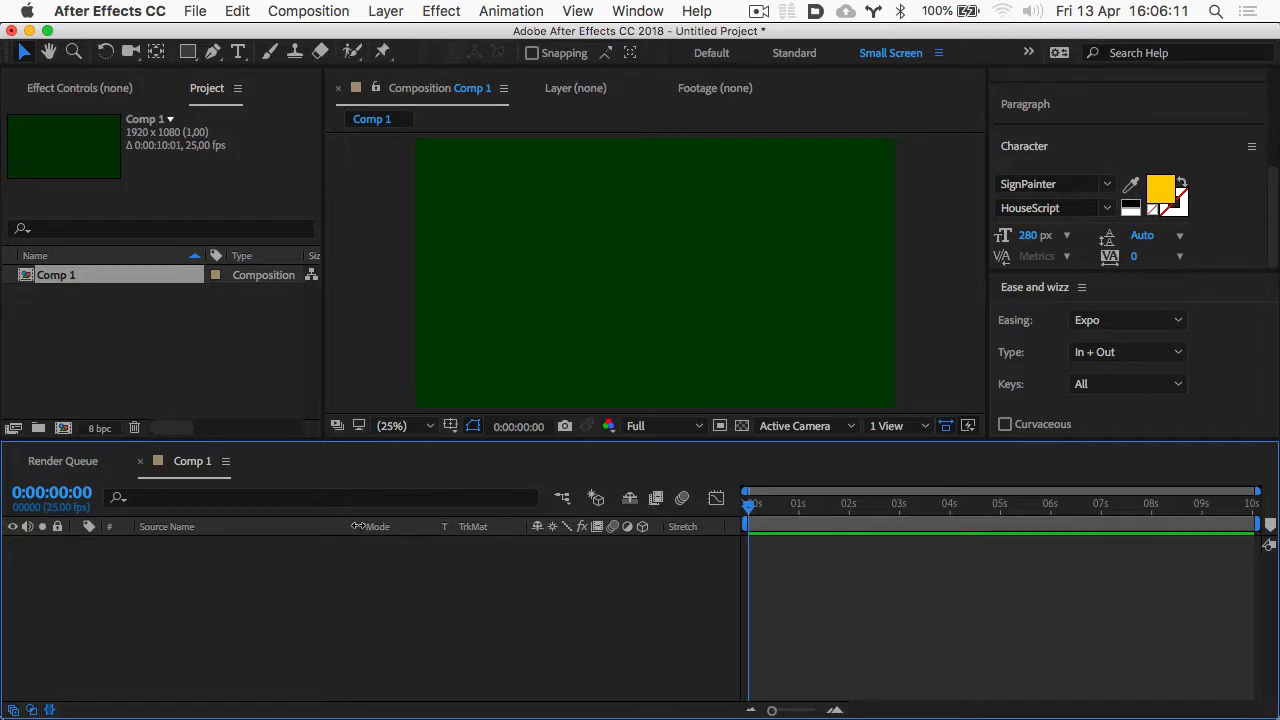
pyautogui.moveTo(357, 526); pyautogui.dragTo(225, 542)
pyautogui.moveTo(707, 716)
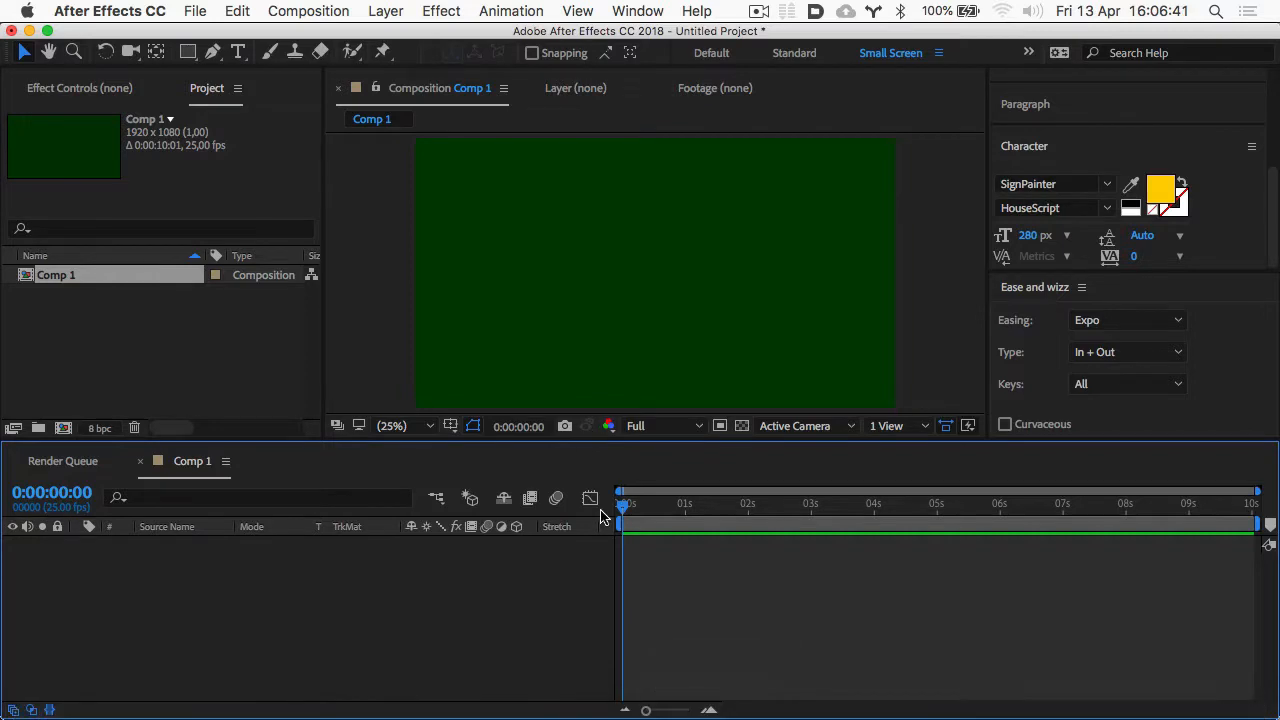
# - Compare which Layer and Effect commands are available with the project area active and with the Comp 1 timeline active
pyautogui.click(456, 10)
pyautogui.click(445, 10)
pyautogui.click(385, 10)
pyautogui.click(385, 10)
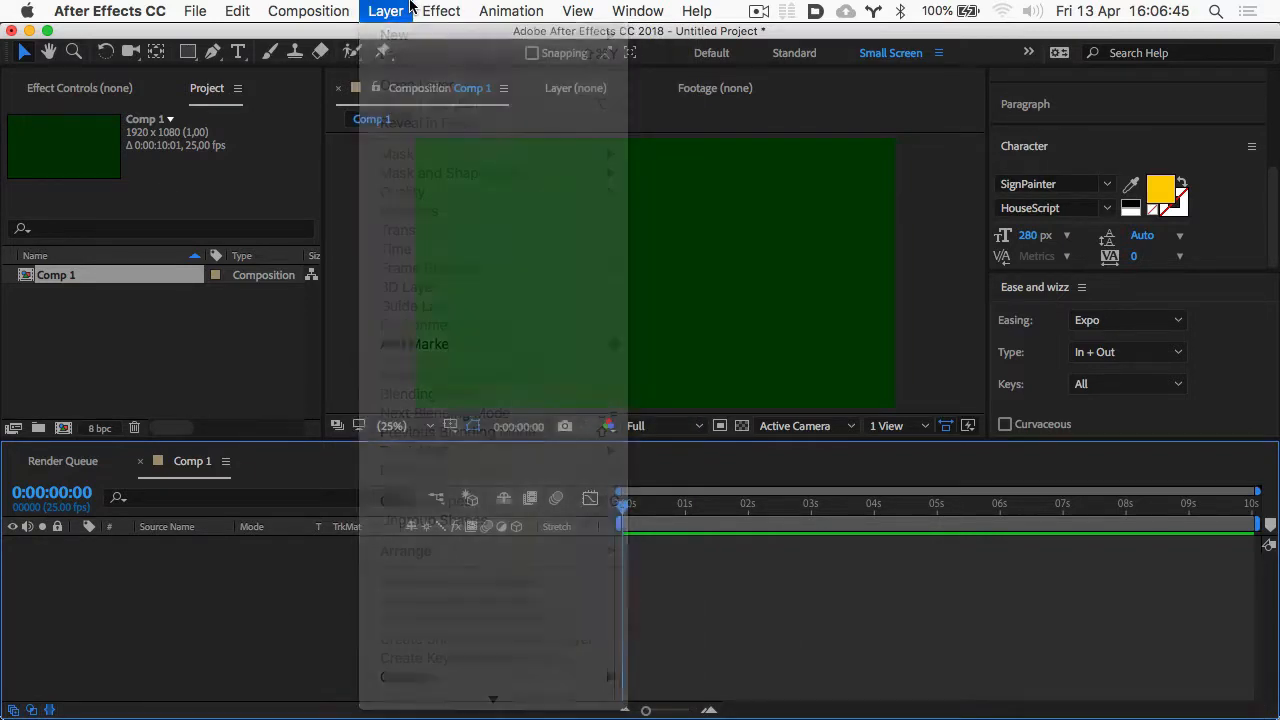
pyautogui.click(101, 315)
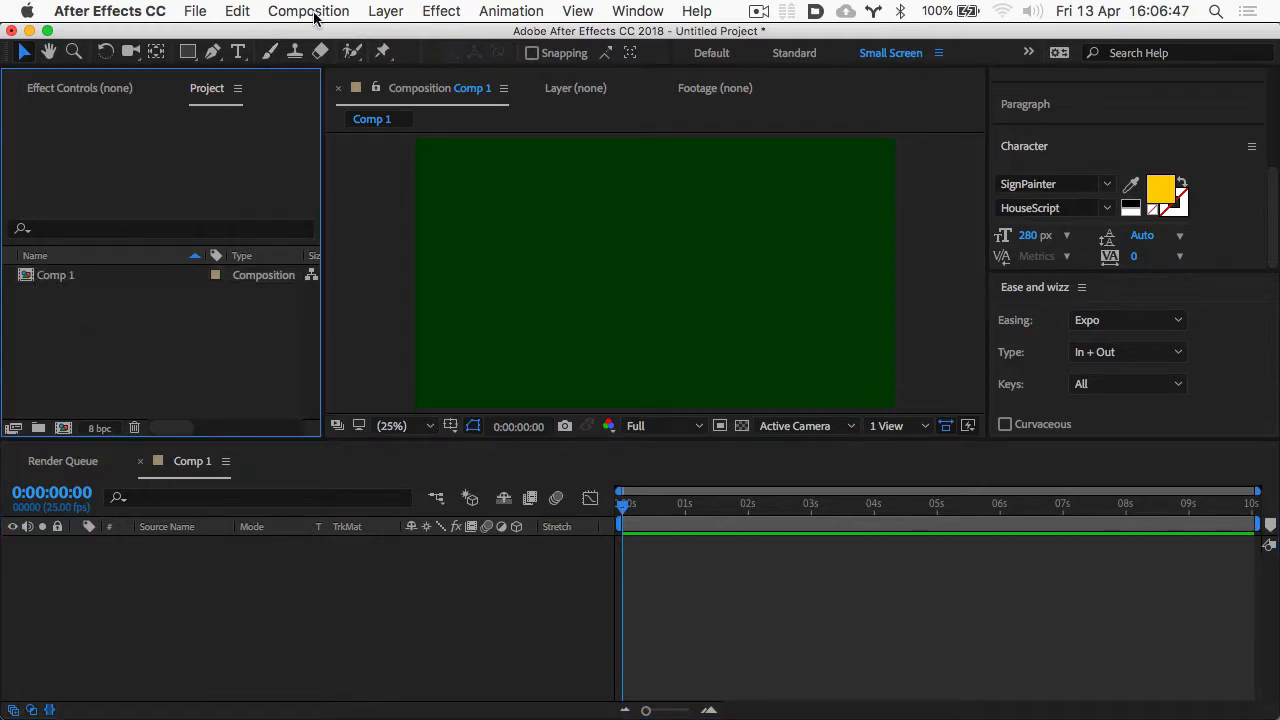
pyautogui.click(385, 10)
pyautogui.click(182, 651)
pyautogui.click(388, 9)
pyautogui.click(159, 570)
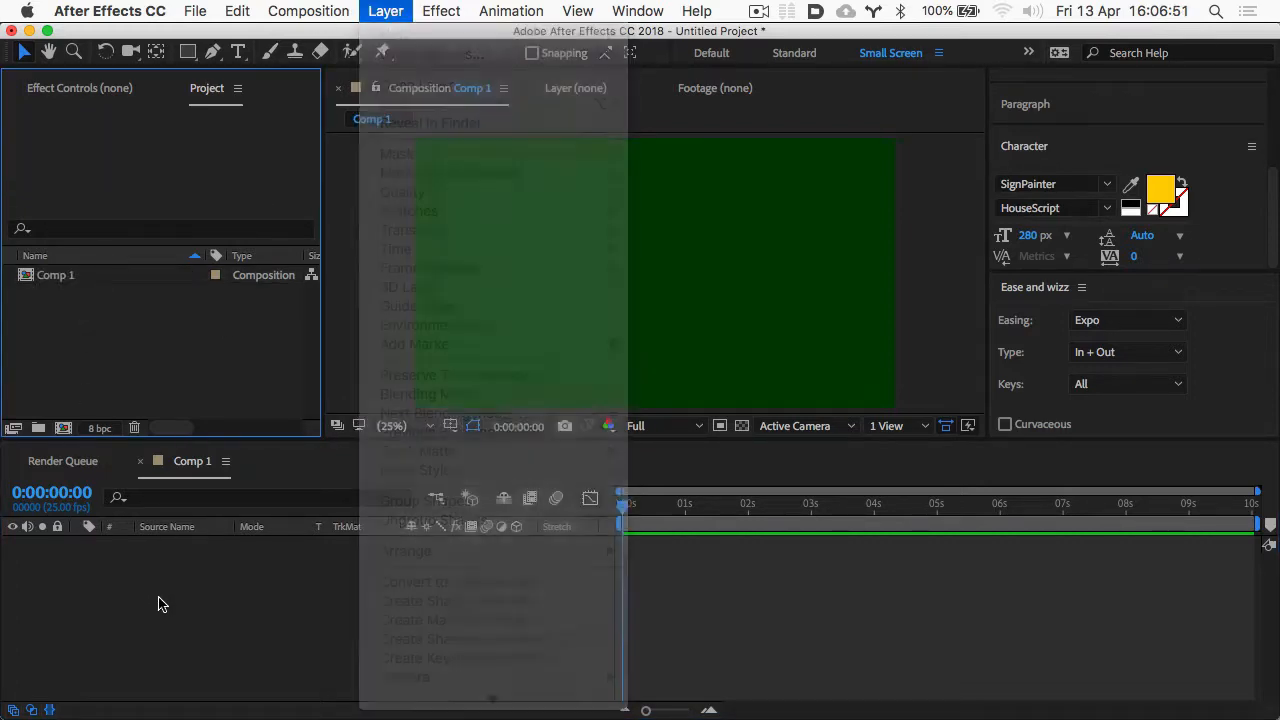
pyautogui.click(438, 10)
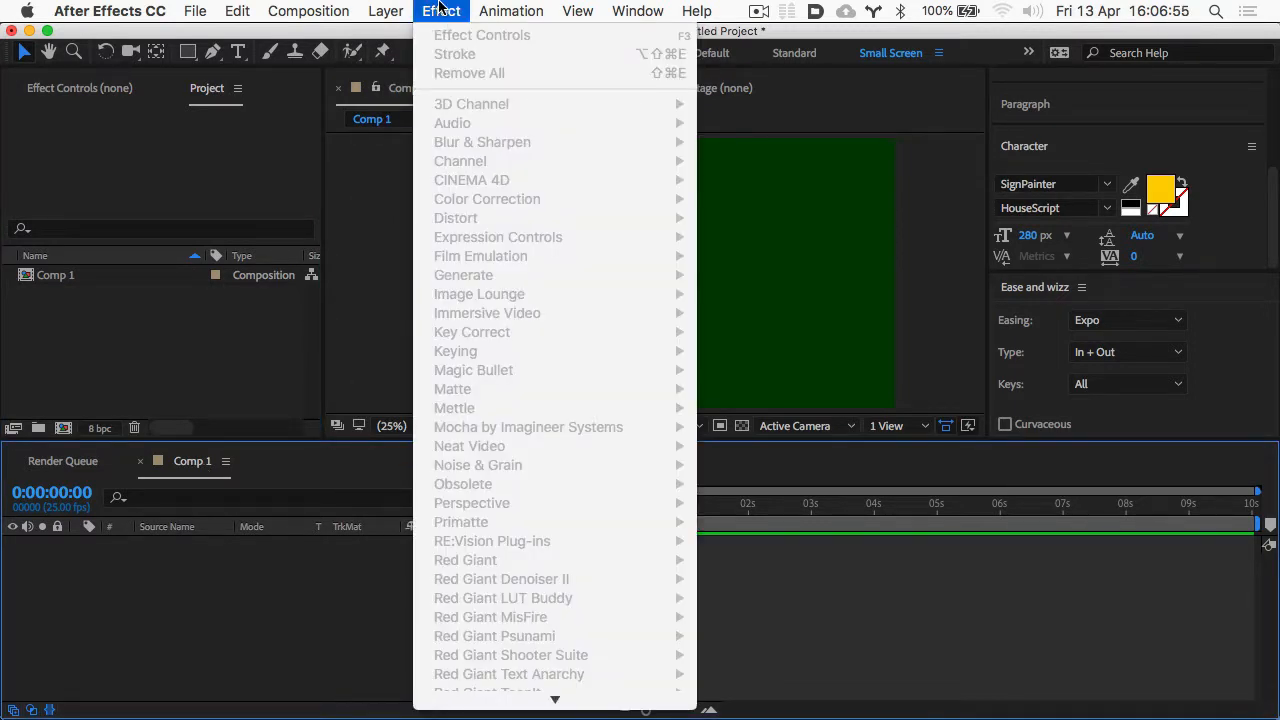
pyautogui.click(168, 588)
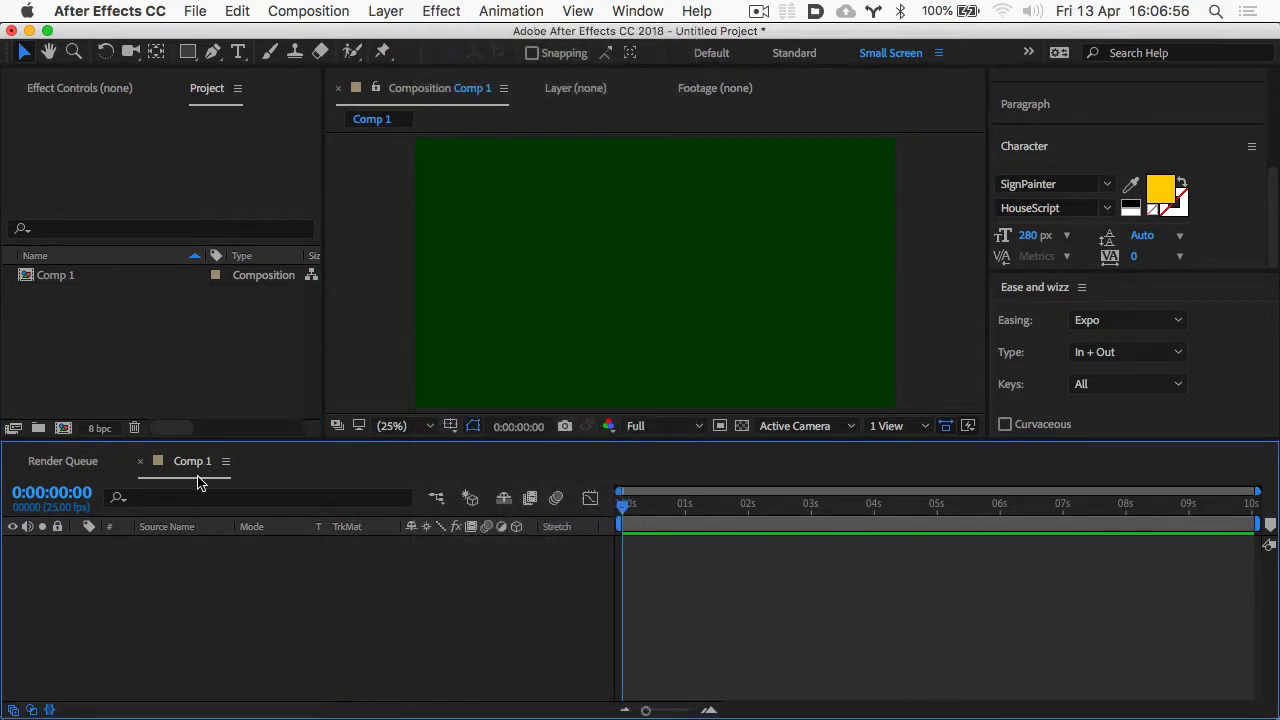
# - Create a new comp-size solid layer of 1920 x 1080 px in Comp 1 with the blue color 00A0FF
pyautogui.click(352, 12)
pyautogui.moveTo(398, 10)
pyautogui.moveTo(398, 35)
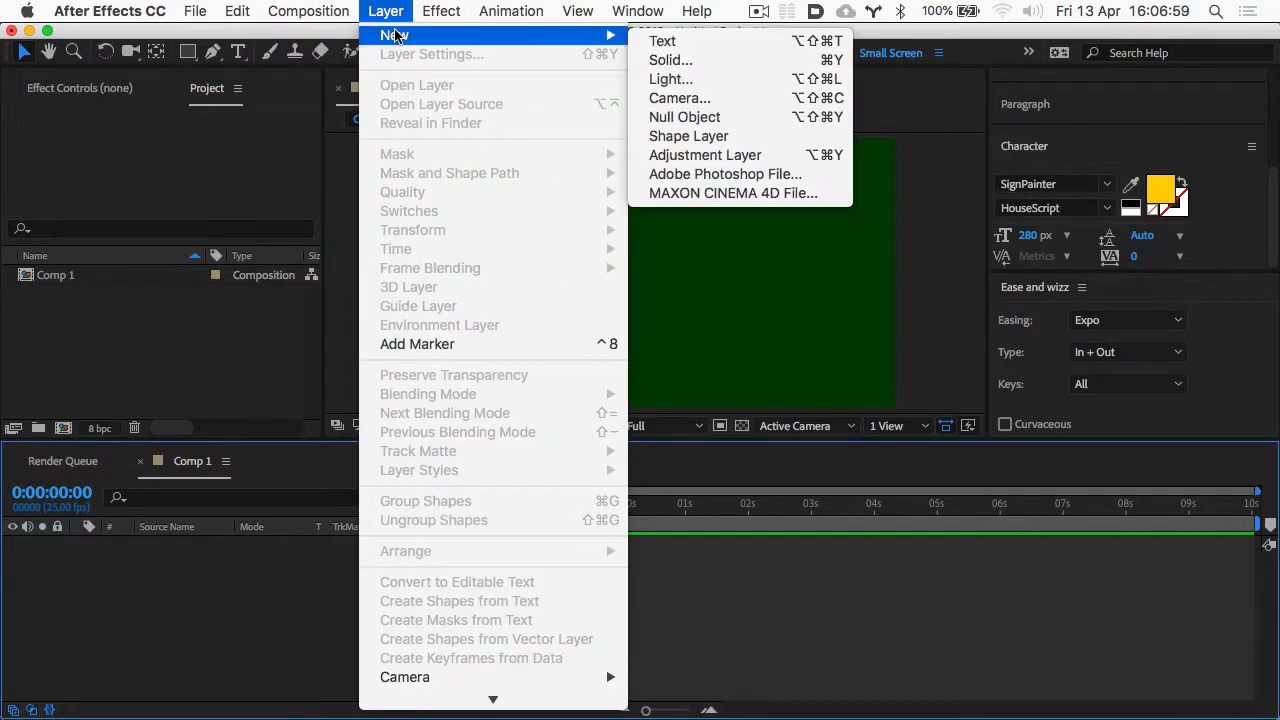
pyautogui.click(685, 62)
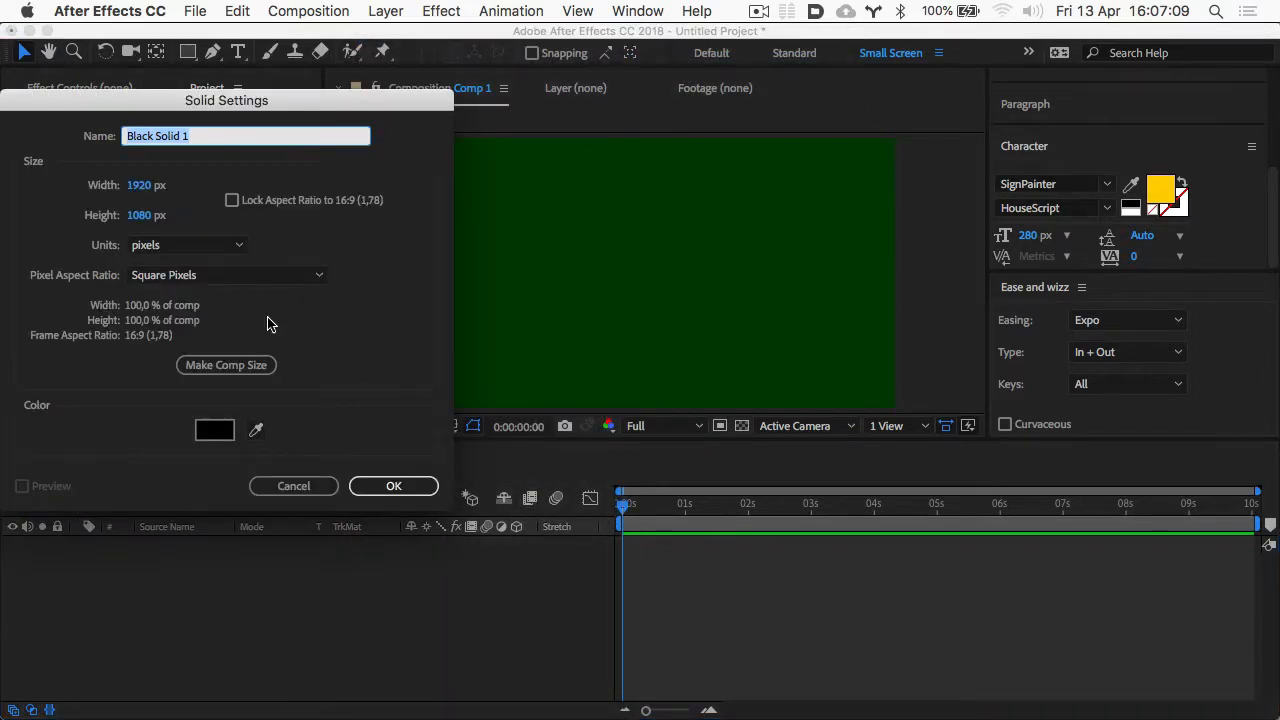
pyautogui.click(224, 440)
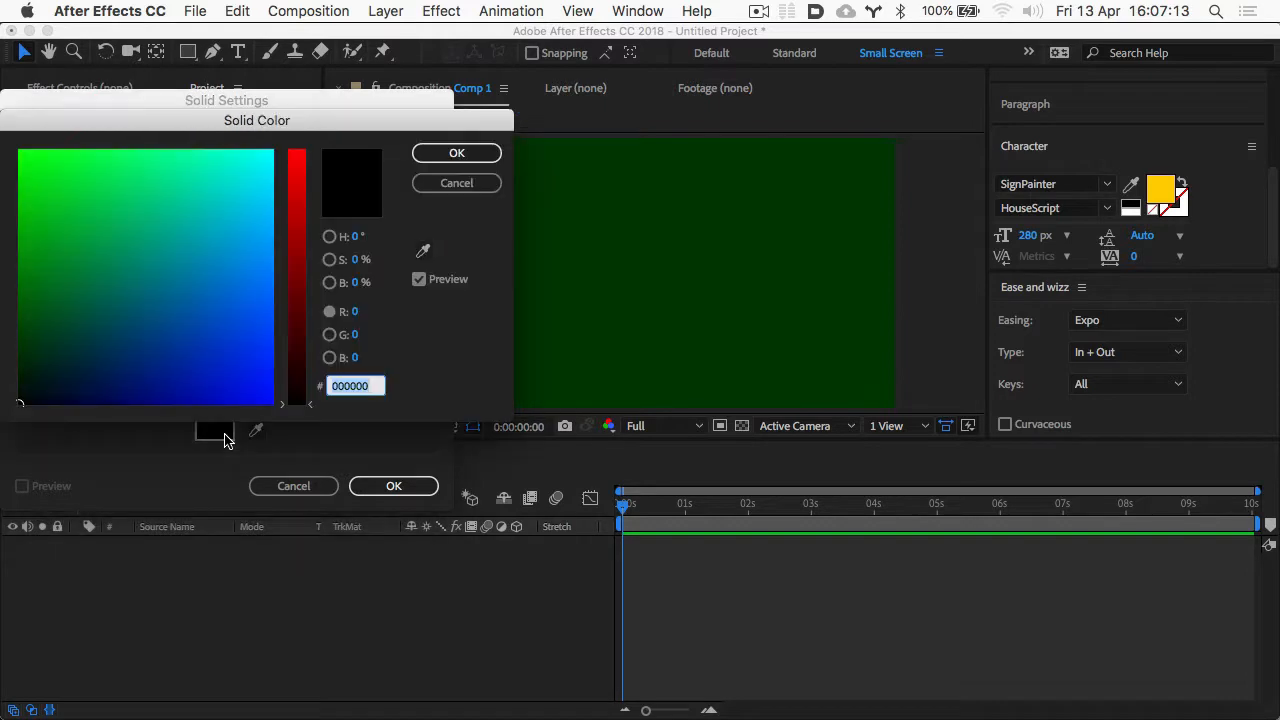
pyautogui.moveTo(220, 263)
pyautogui.mouseDown()
pyautogui.moveTo(272, 195)
pyautogui.moveTo(351, 219)
pyautogui.moveTo(368, 244)
pyautogui.mouseUp()
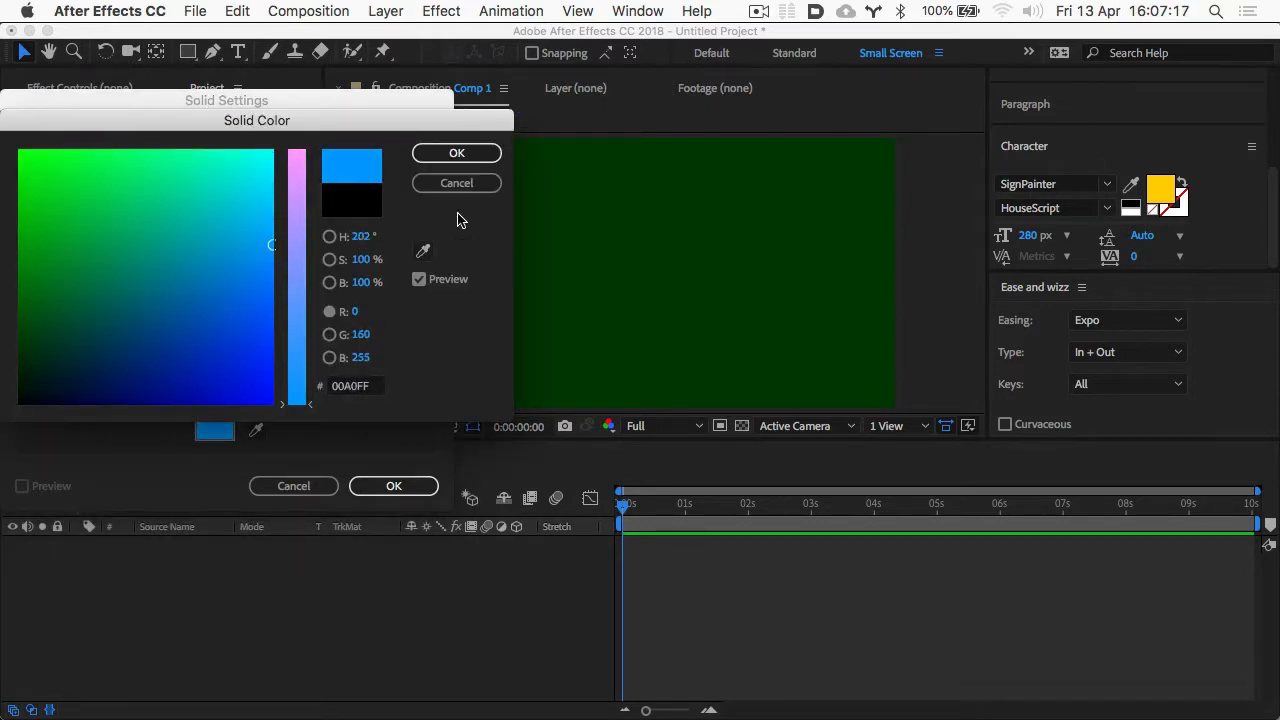
pyautogui.click(476, 160)
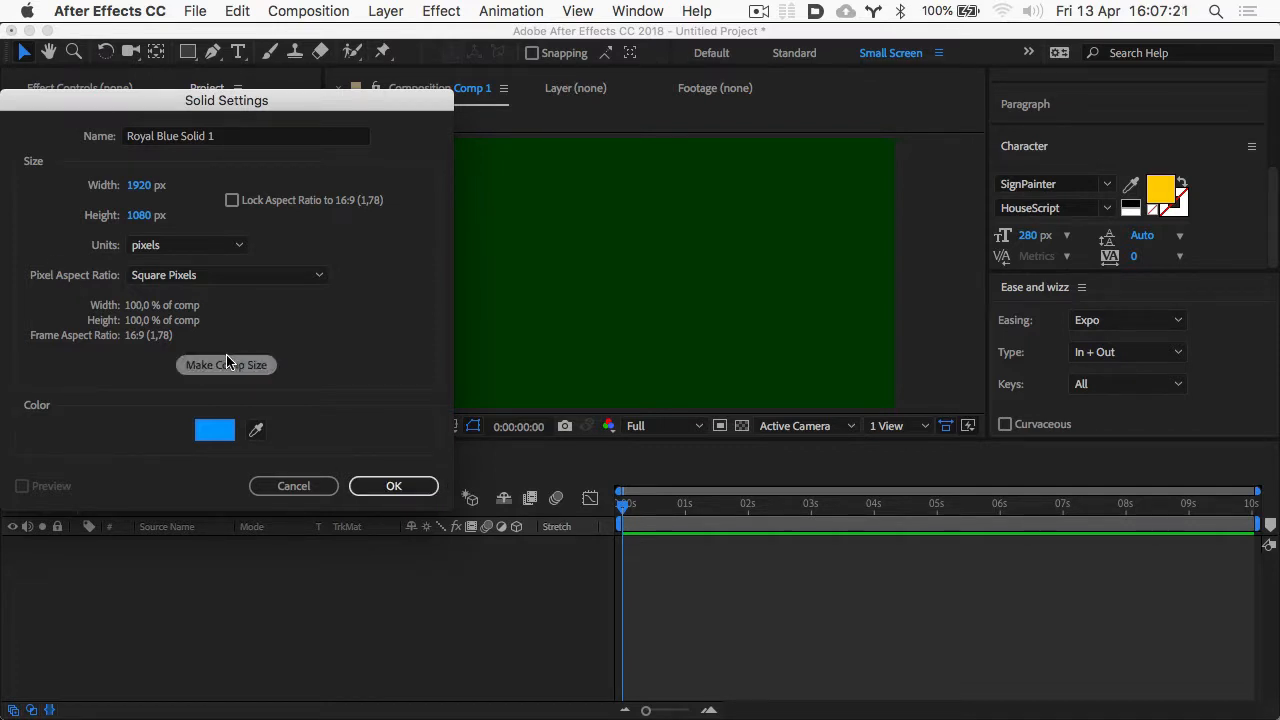
pyautogui.click(228, 364)
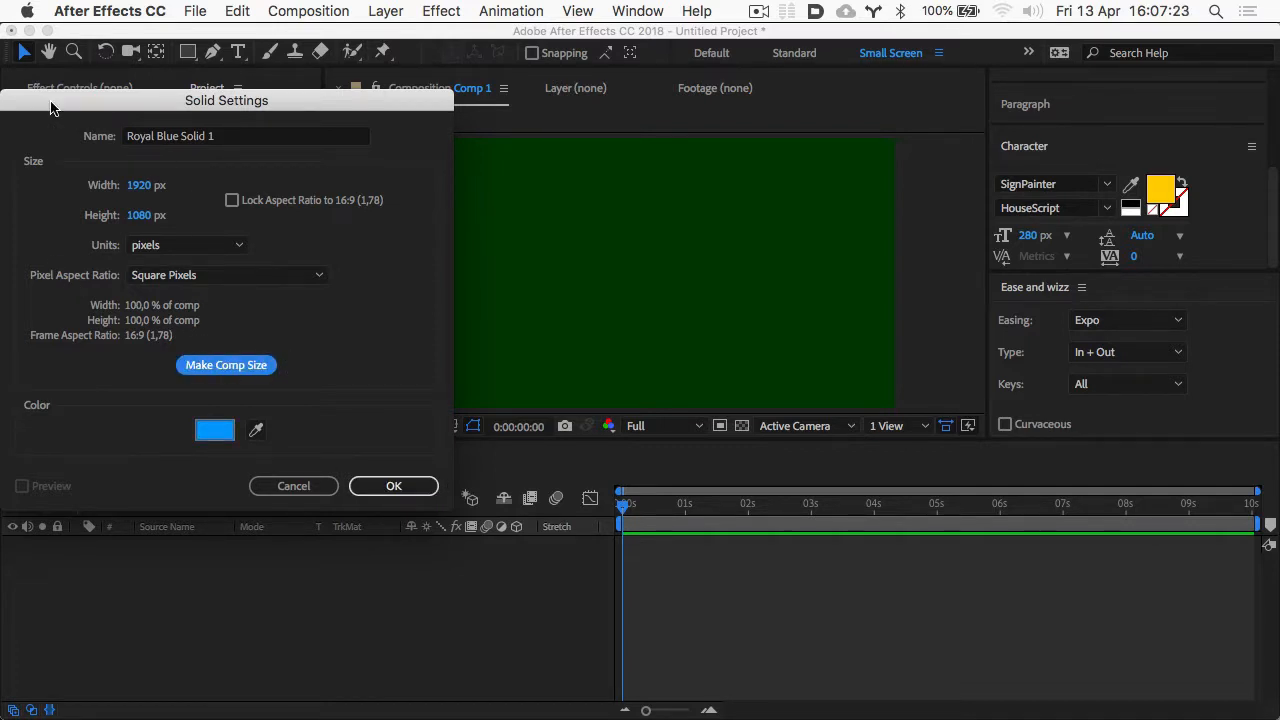
pyautogui.click(394, 488)
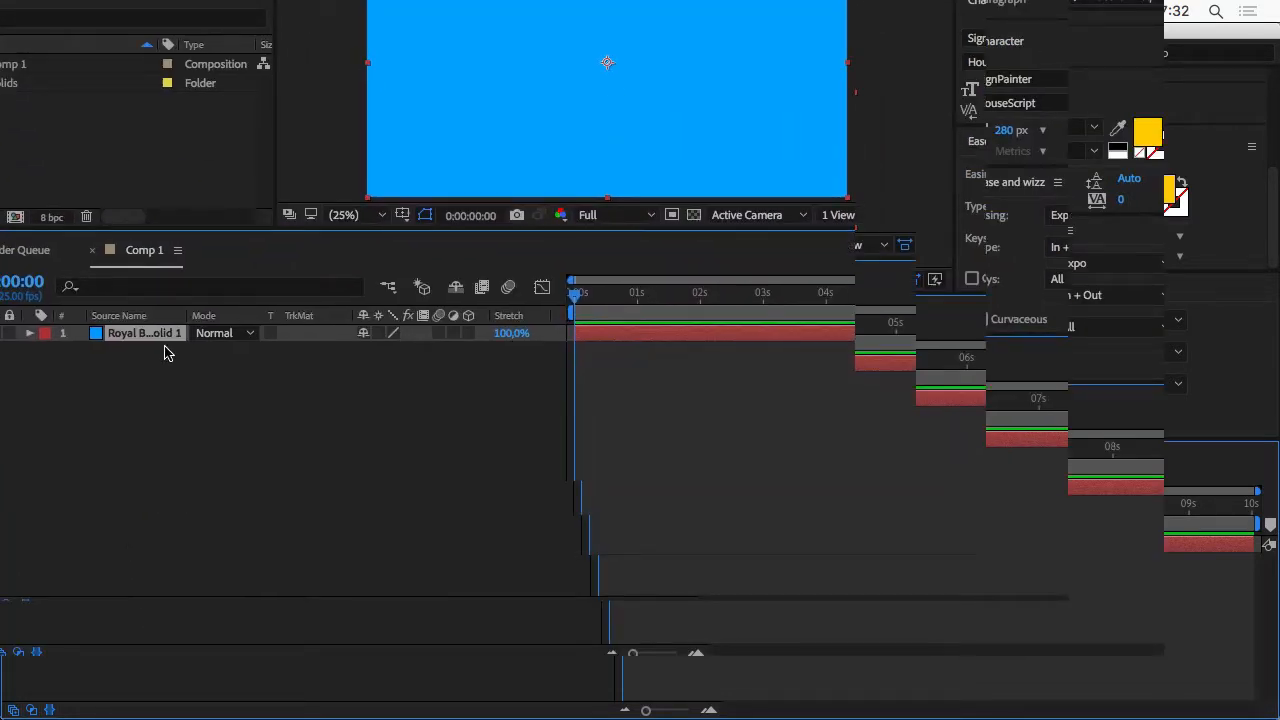
# - Widen the timeline's Source Name column, and look at the contents of the Solids folder among the project items
pyautogui.moveTo(183, 315); pyautogui.dragTo(319, 318)
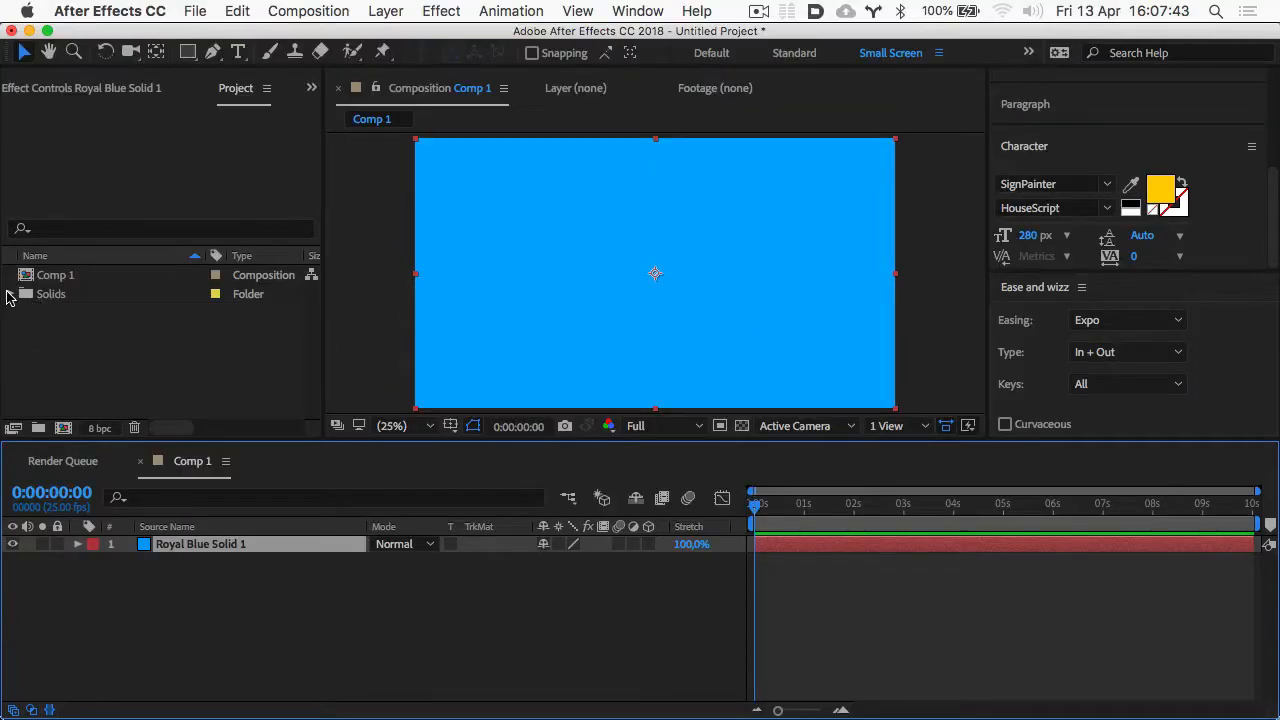
pyautogui.click(10, 296)
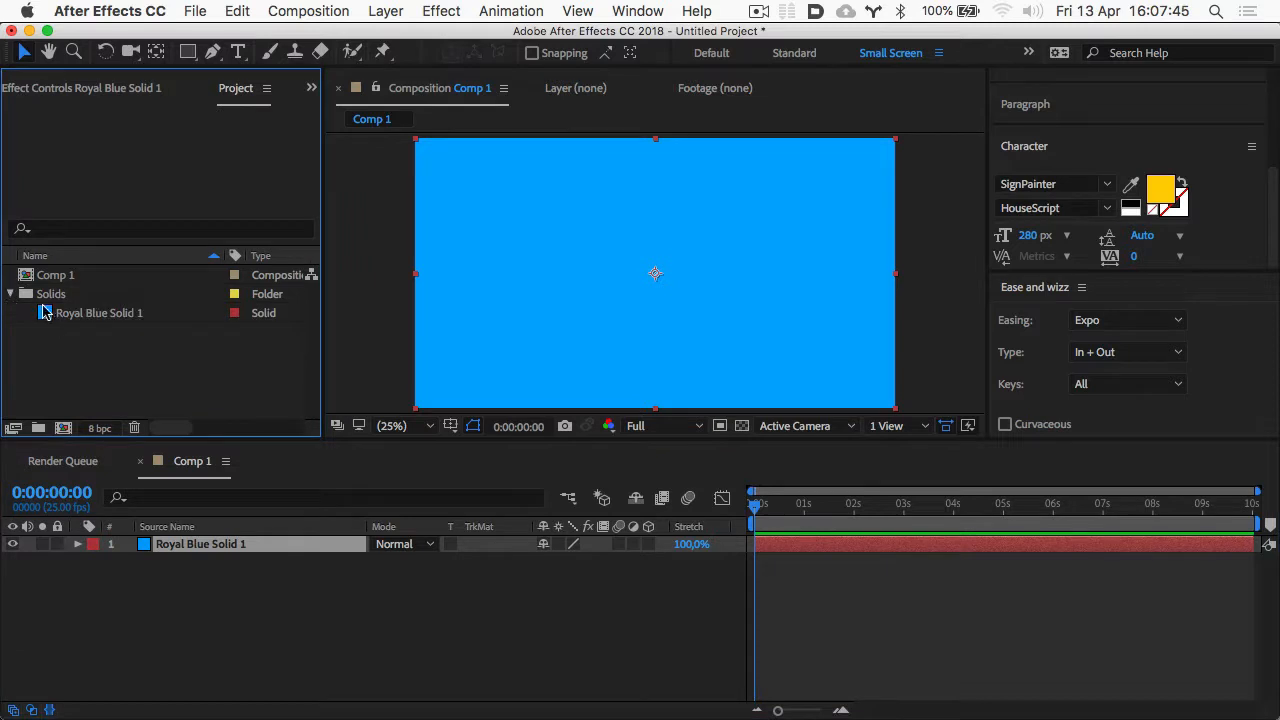
pyautogui.click(28, 291)
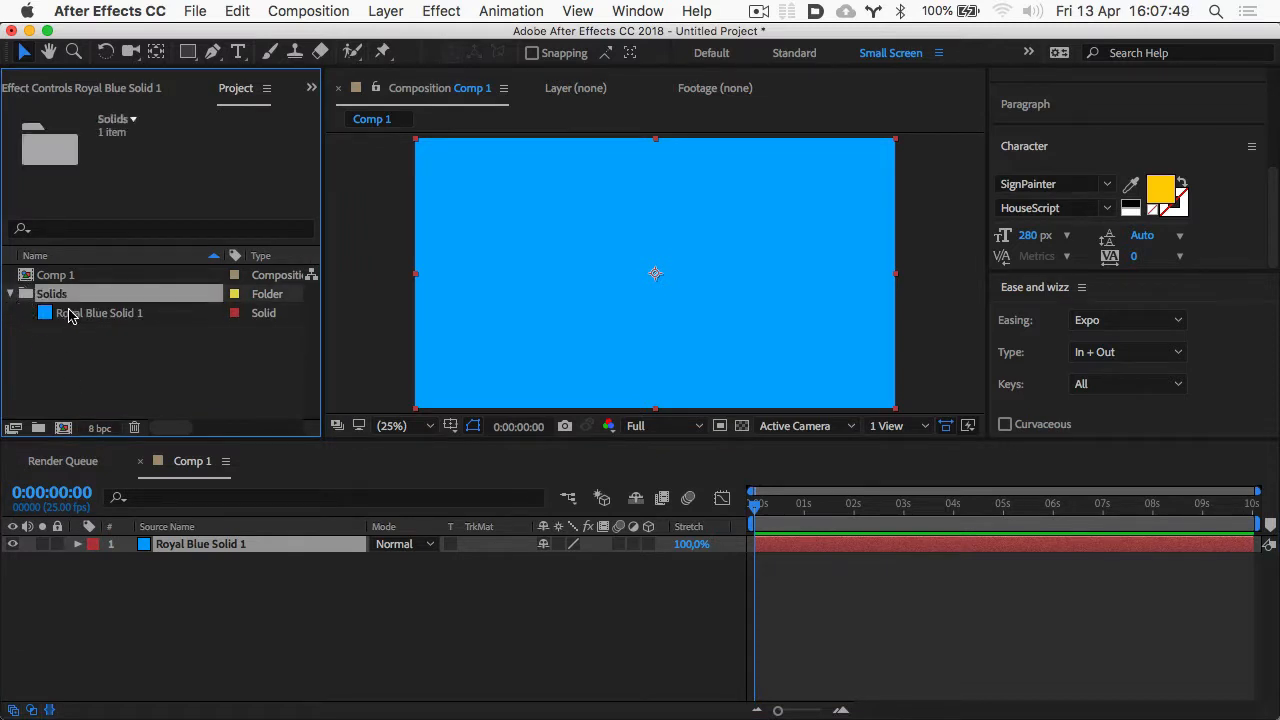
pyautogui.click(11, 293)
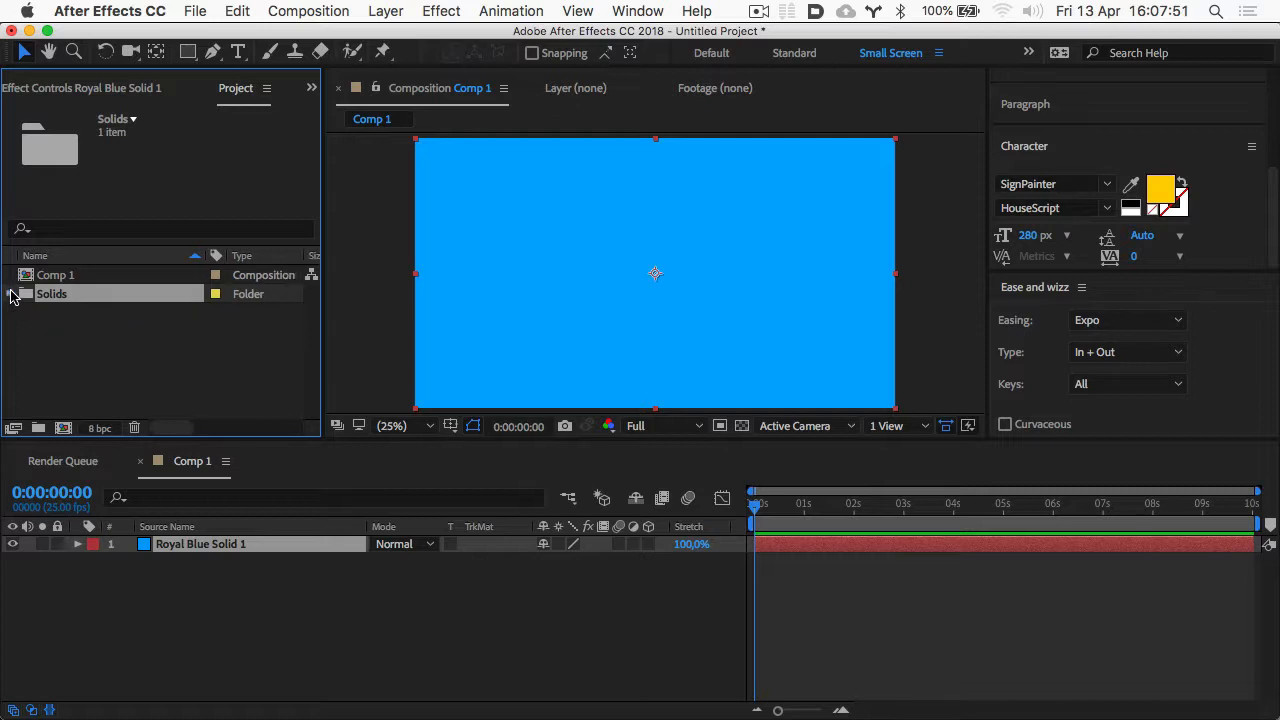
pyautogui.click(11, 294)
pyautogui.click(11, 294)
pyautogui.click(228, 636)
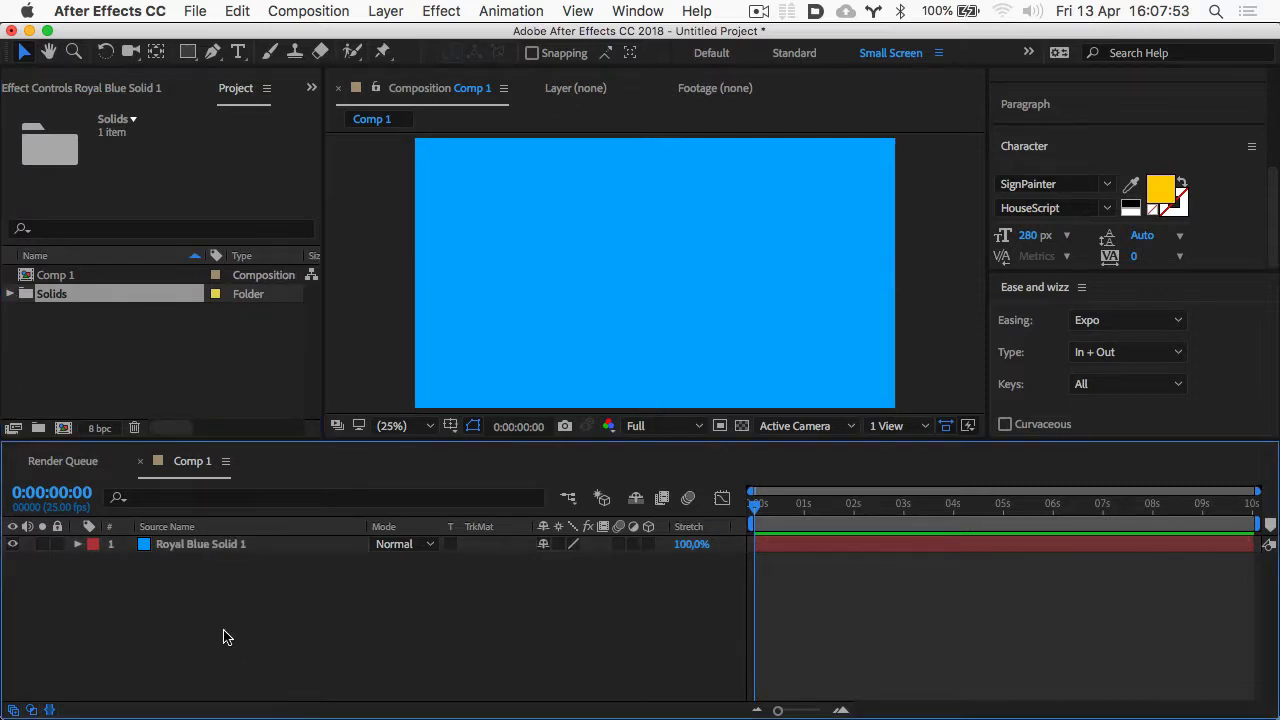
# - Try moving the blue solid toward the frame's lower-left, restore it, then try shrinking it around its center and undo the resize
pyautogui.click(181, 548)
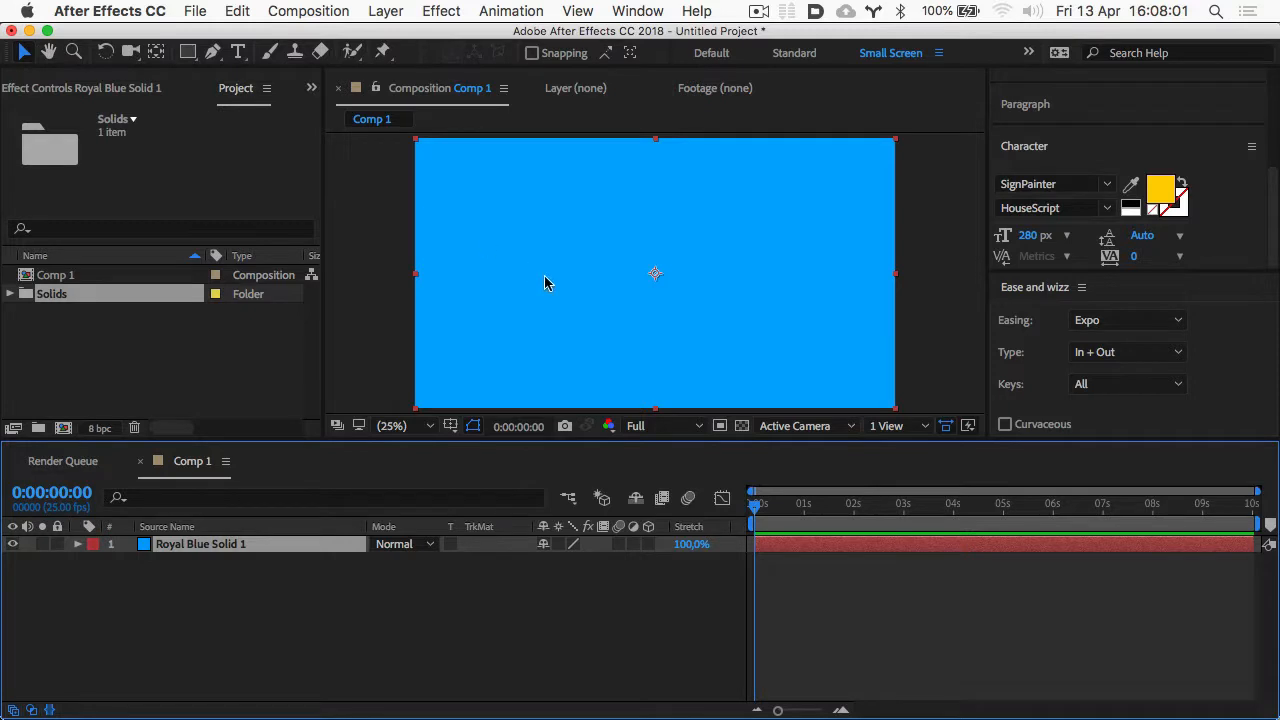
pyautogui.moveTo(512, 295); pyautogui.dragTo(373, 380)
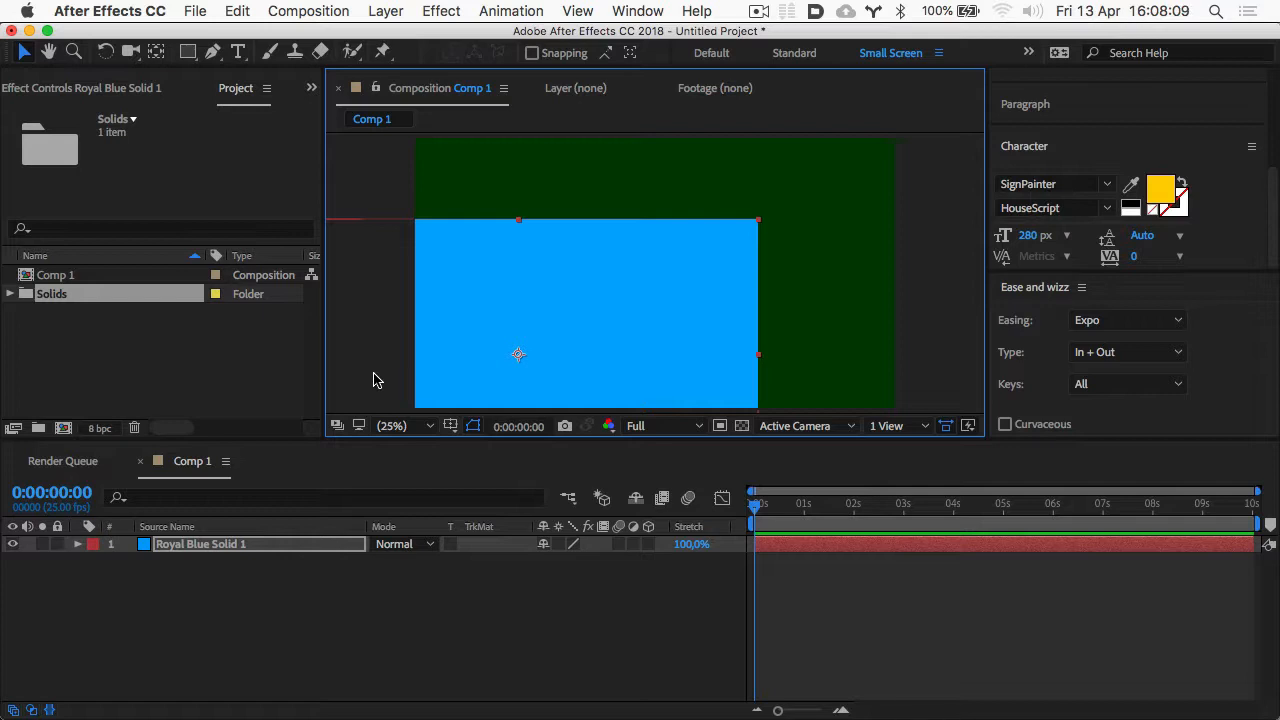
pyautogui.press('super+alt+f')
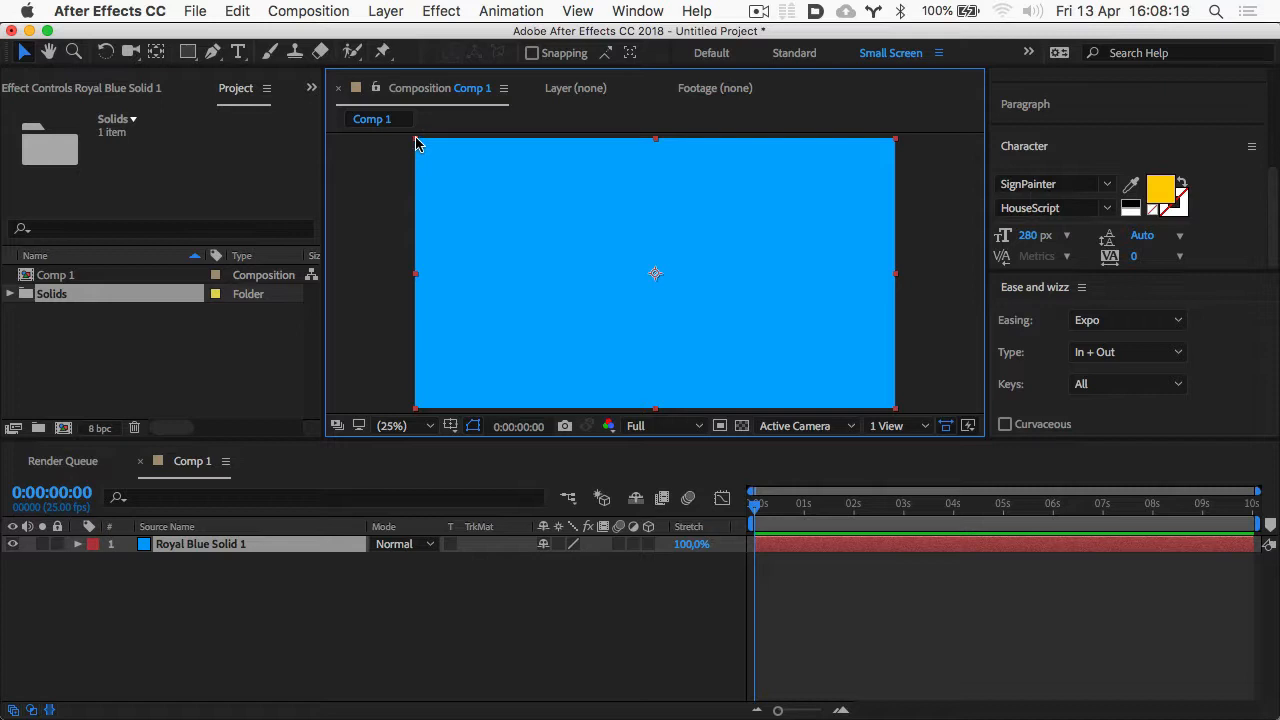
pyautogui.moveTo(417, 143); pyautogui.dragTo(600, 231)
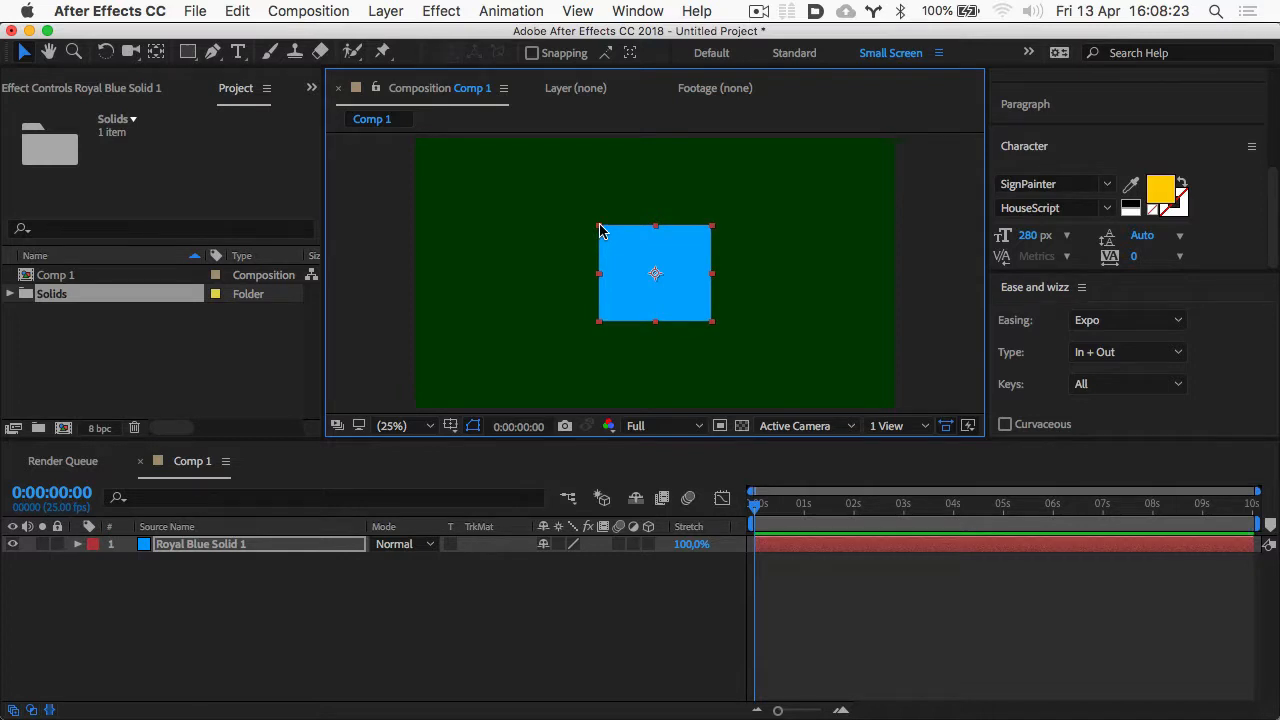
pyautogui.press('super+z')
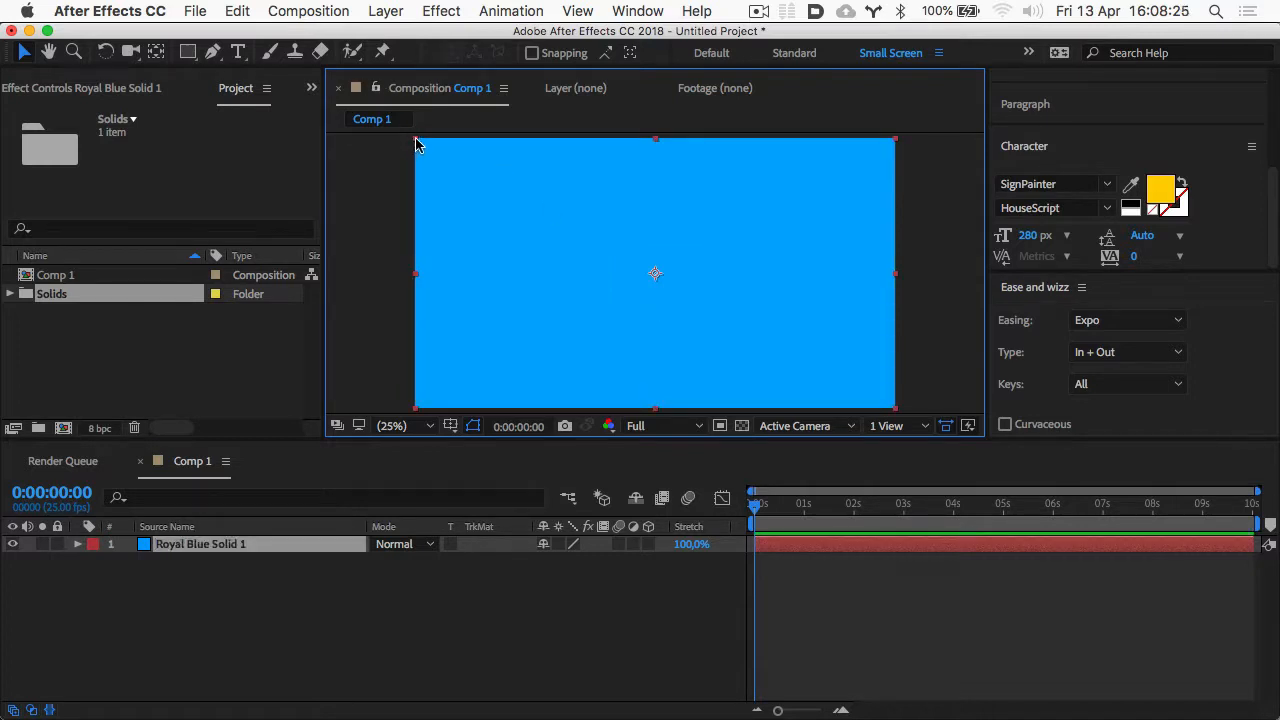
# - Shrink the blue solid around its center to about 15.8 × 24.4% scale, and expand its Transform properties in the timeline
pyautogui.moveTo(417, 143); pyautogui.dragTo(617, 247)
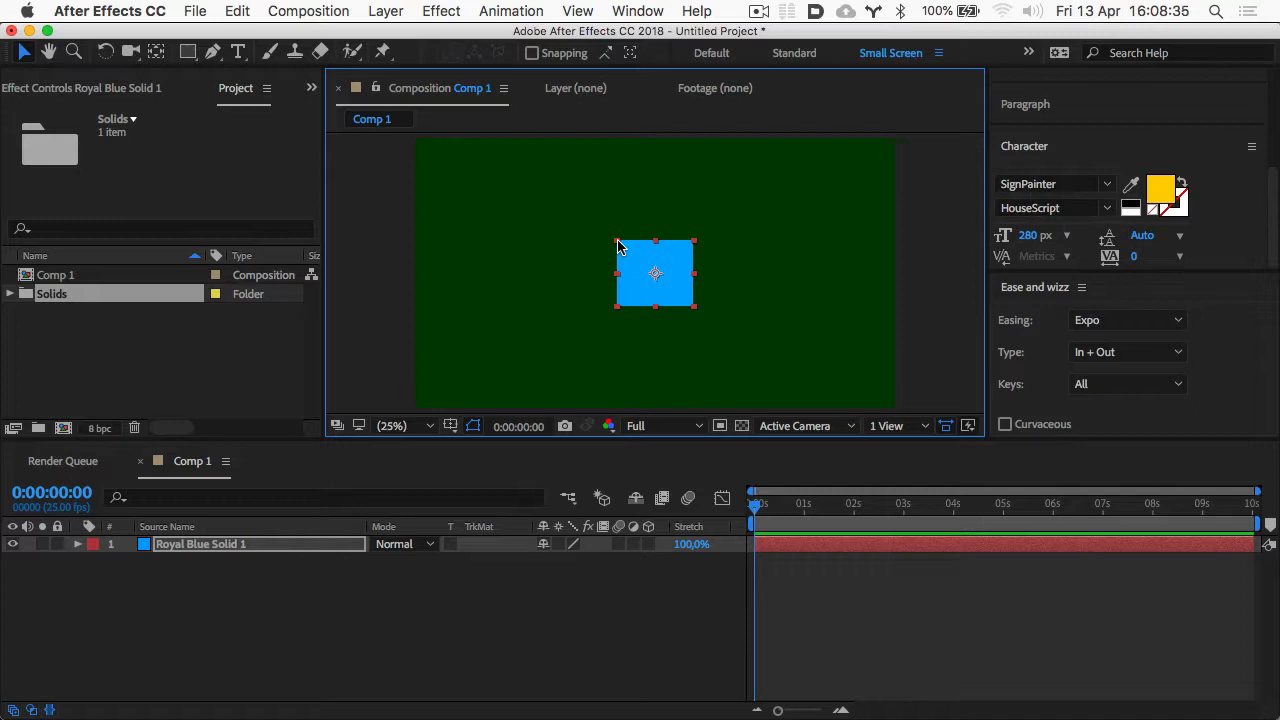
pyautogui.click(162, 605)
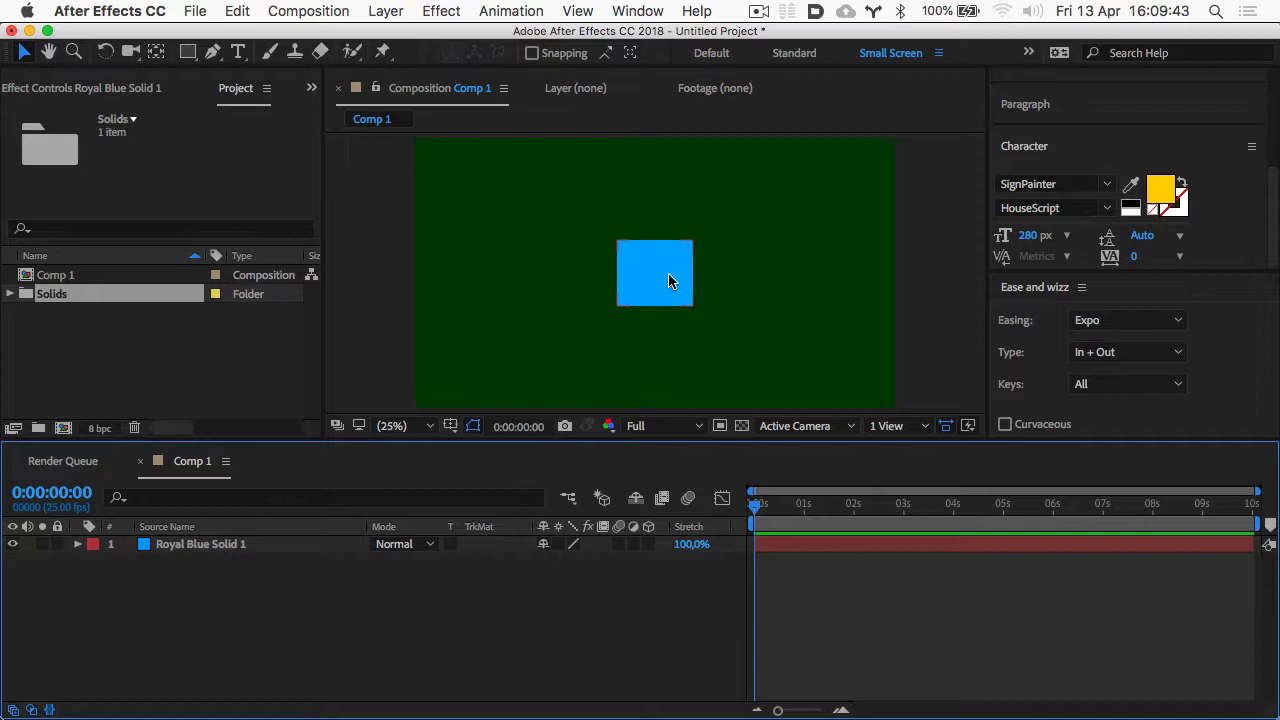
pyautogui.click(237, 549)
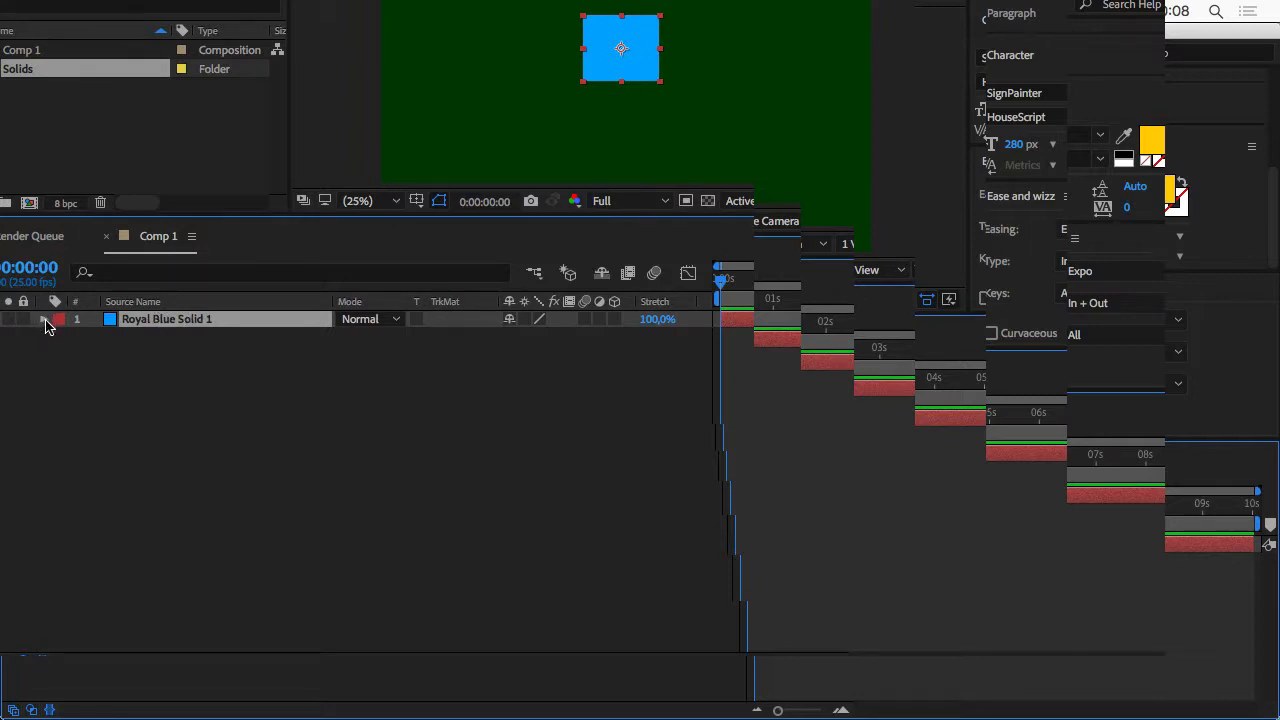
pyautogui.click(44, 321)
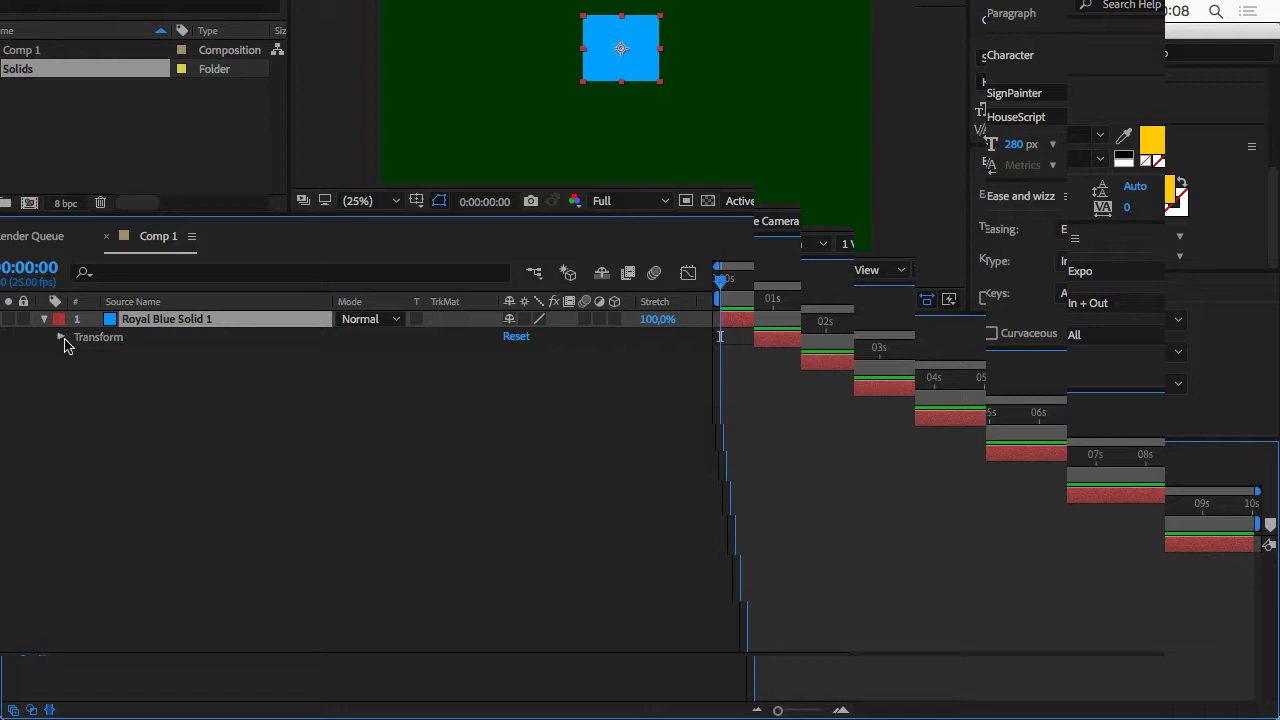
pyautogui.click(61, 341)
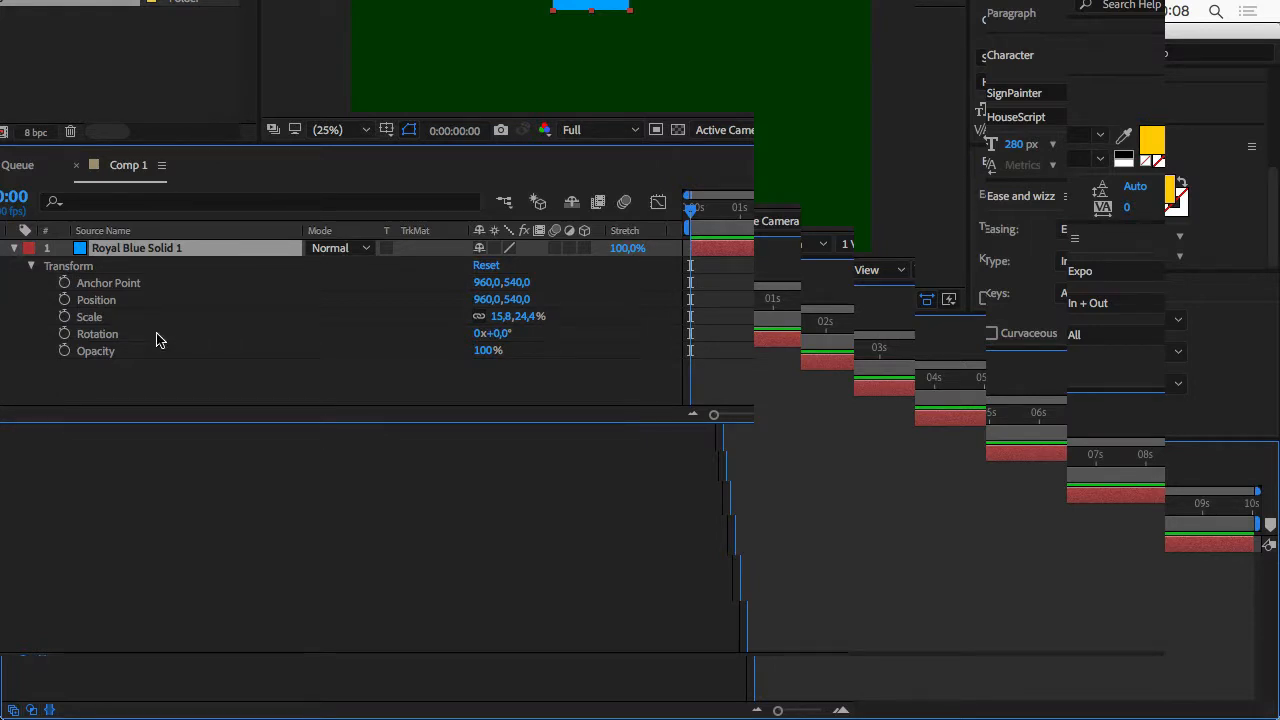
pyautogui.press(',')
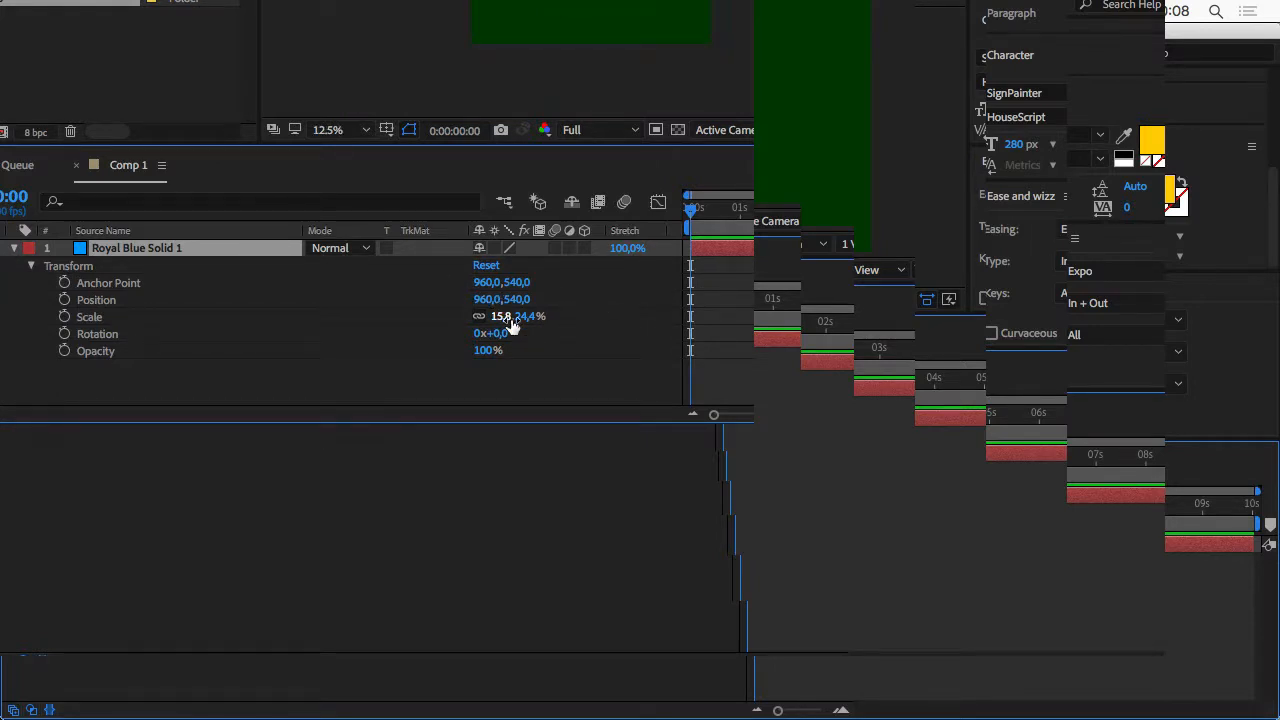
pyautogui.moveTo(604, 417)
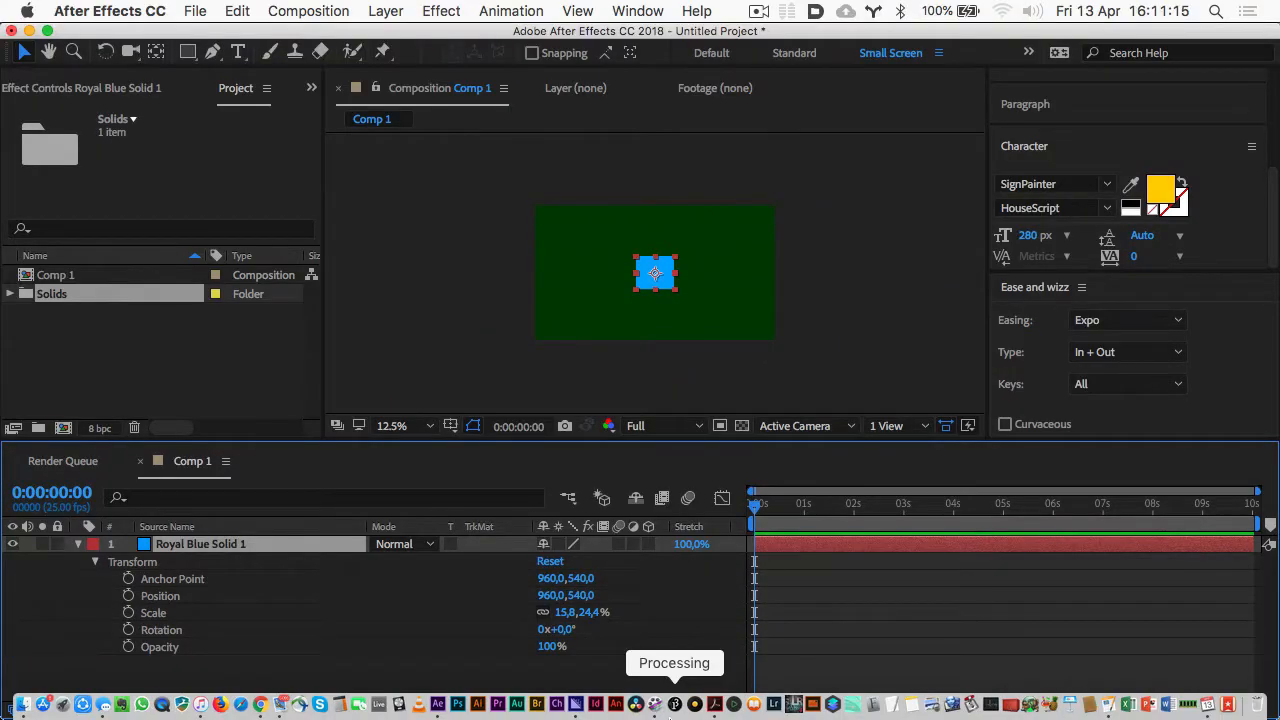
pyautogui.press('.')
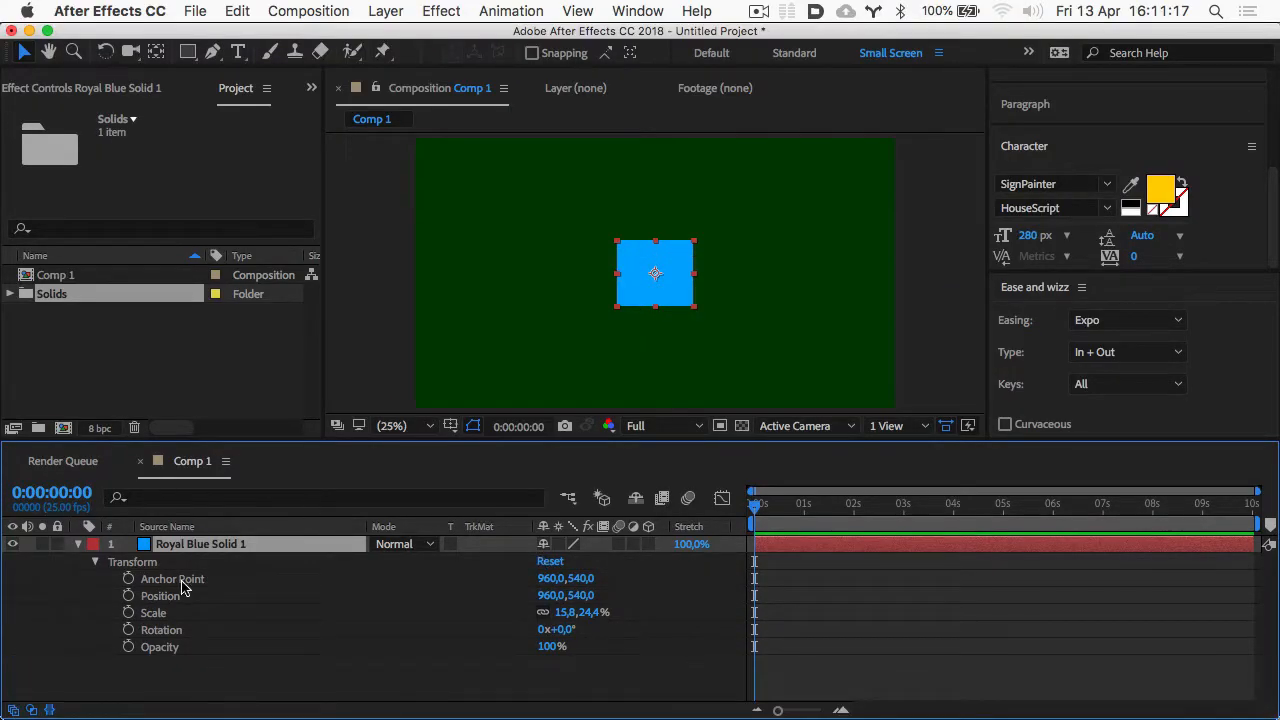
# - Move the blue solid to the frame's upper-left corner and set its Position to exactly 0, 0
pyautogui.click(156, 597)
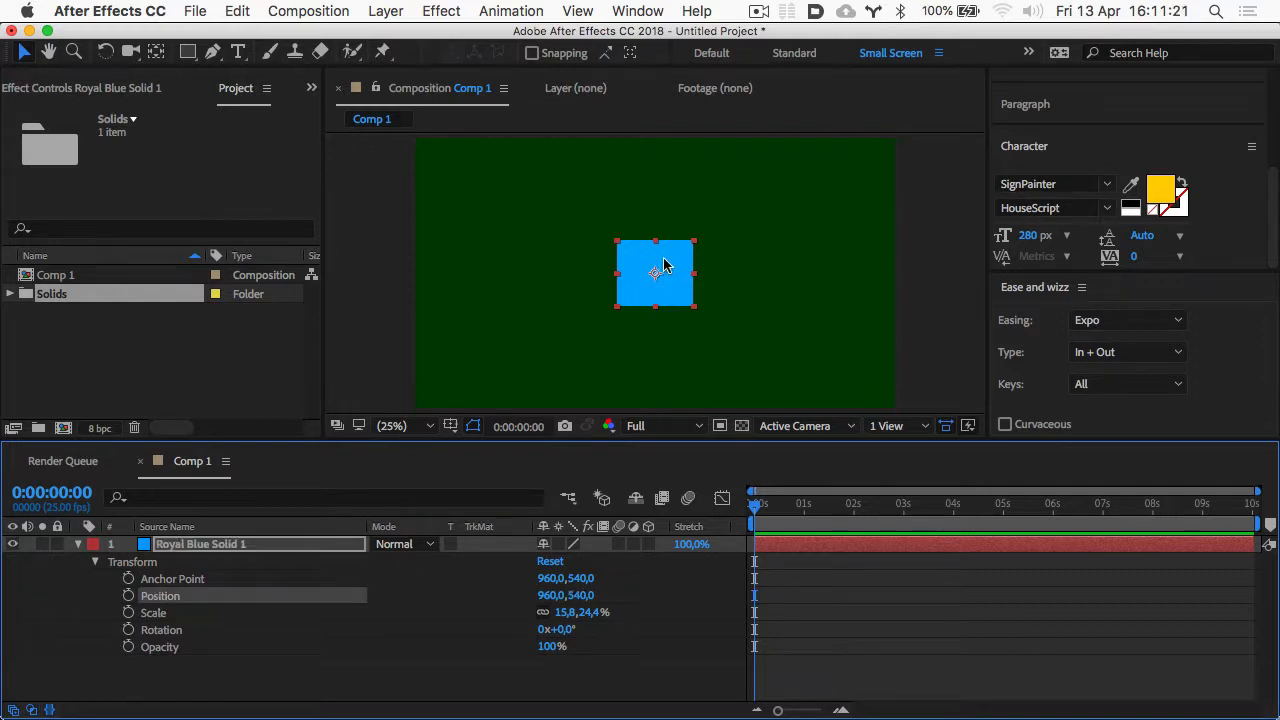
pyautogui.moveTo(667, 263); pyautogui.dragTo(514, 200)
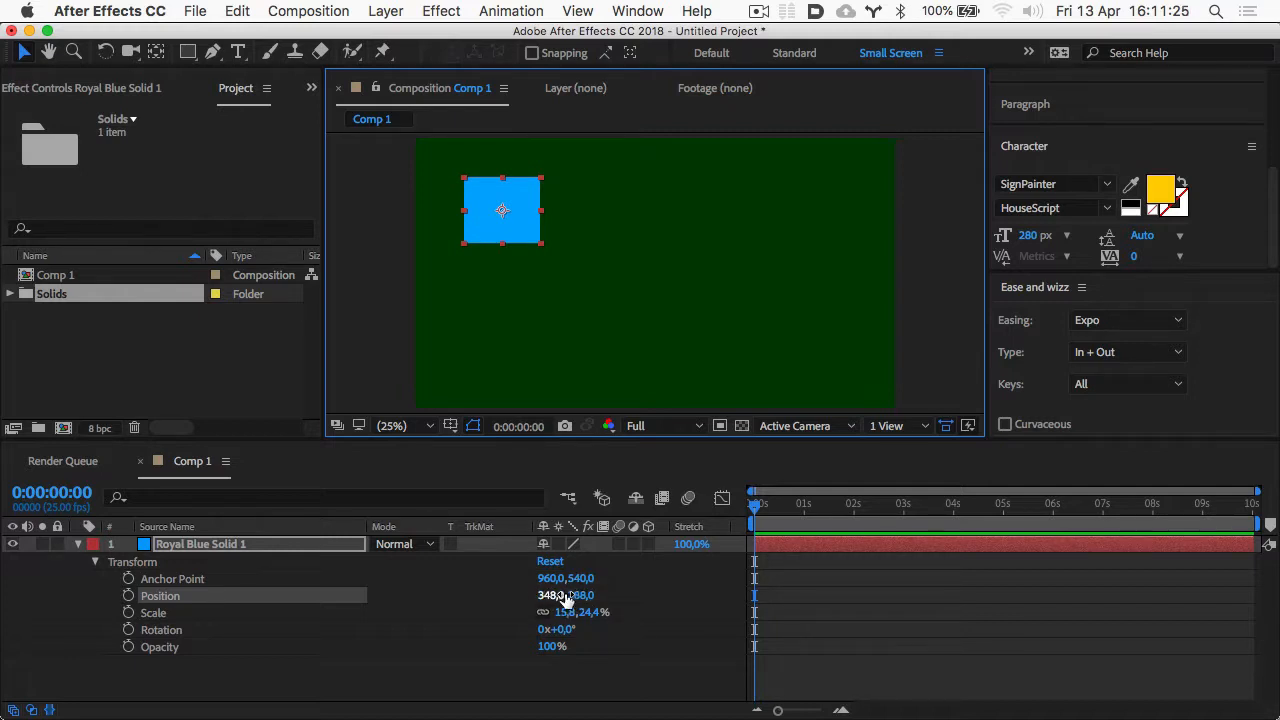
pyautogui.moveTo(508, 194); pyautogui.dragTo(447, 132)
pyautogui.moveTo(440, 120); pyautogui.dragTo(417, 121)
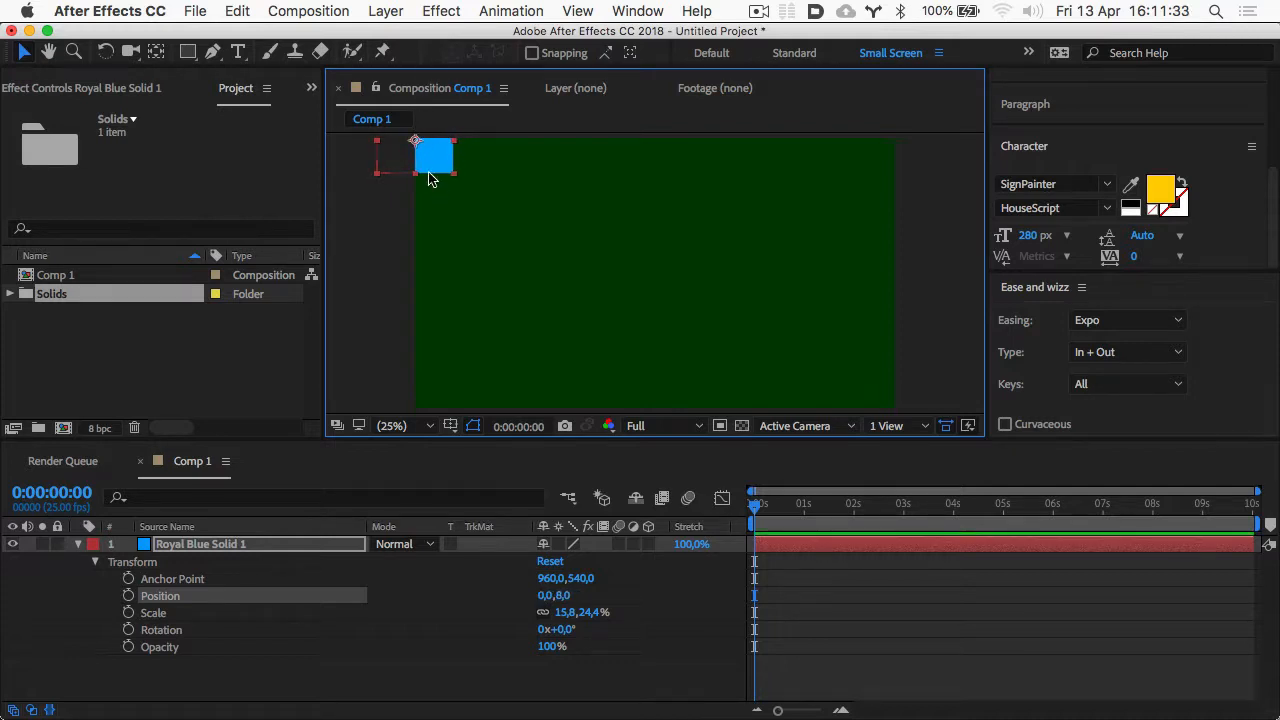
pyautogui.moveTo(430, 179)
pyautogui.mouseDown()
pyautogui.moveTo(743, 346)
pyautogui.moveTo(876, 390)
pyautogui.moveTo(902, 425)
pyautogui.moveTo(912, 165)
pyautogui.moveTo(509, 397)
pyautogui.moveTo(423, 463)
pyautogui.moveTo(437, 444)
pyautogui.moveTo(427, 168)
pyautogui.mouseUp()
pyautogui.click(566, 607)
pyautogui.click(562, 595)
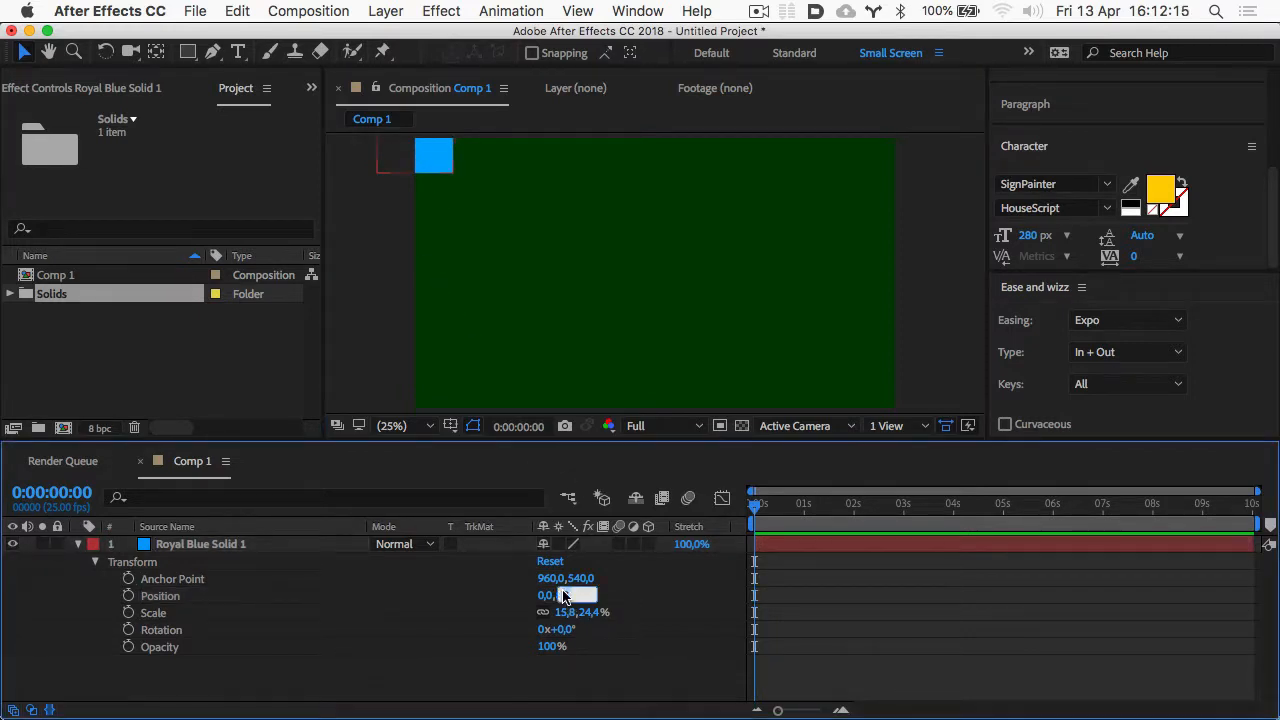
pyautogui.press('Tab')
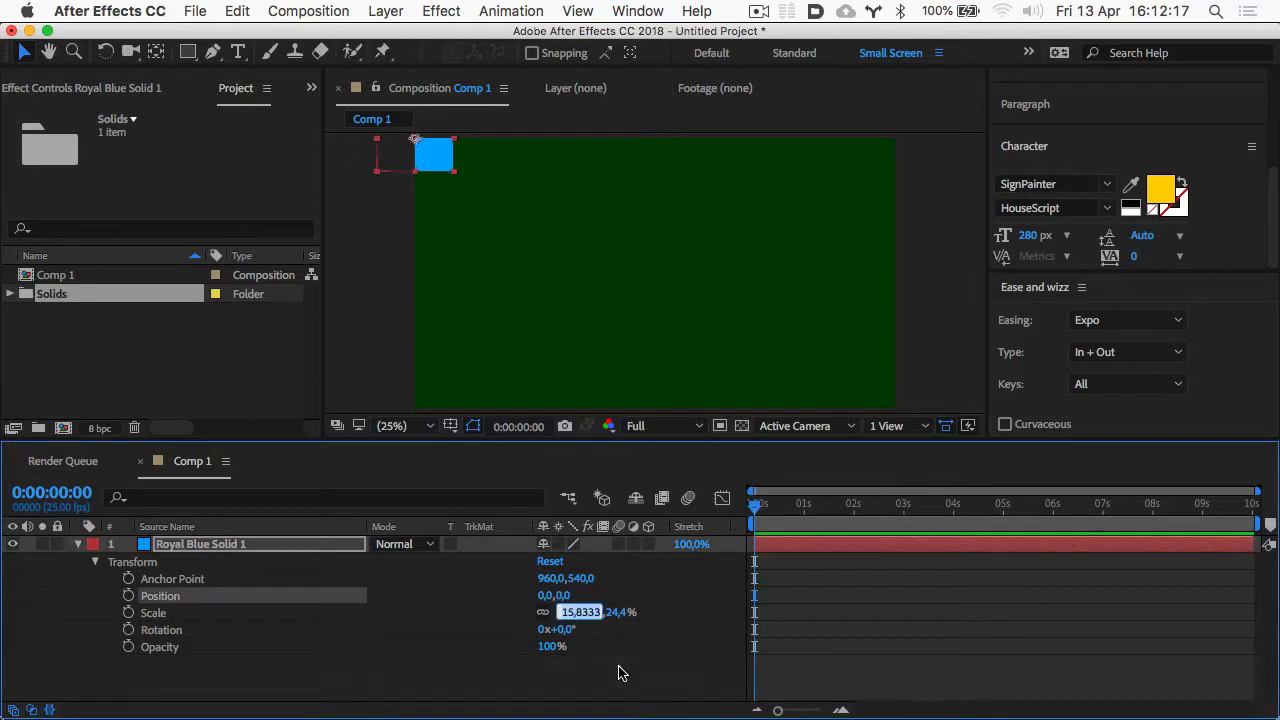
pyautogui.click(476, 685)
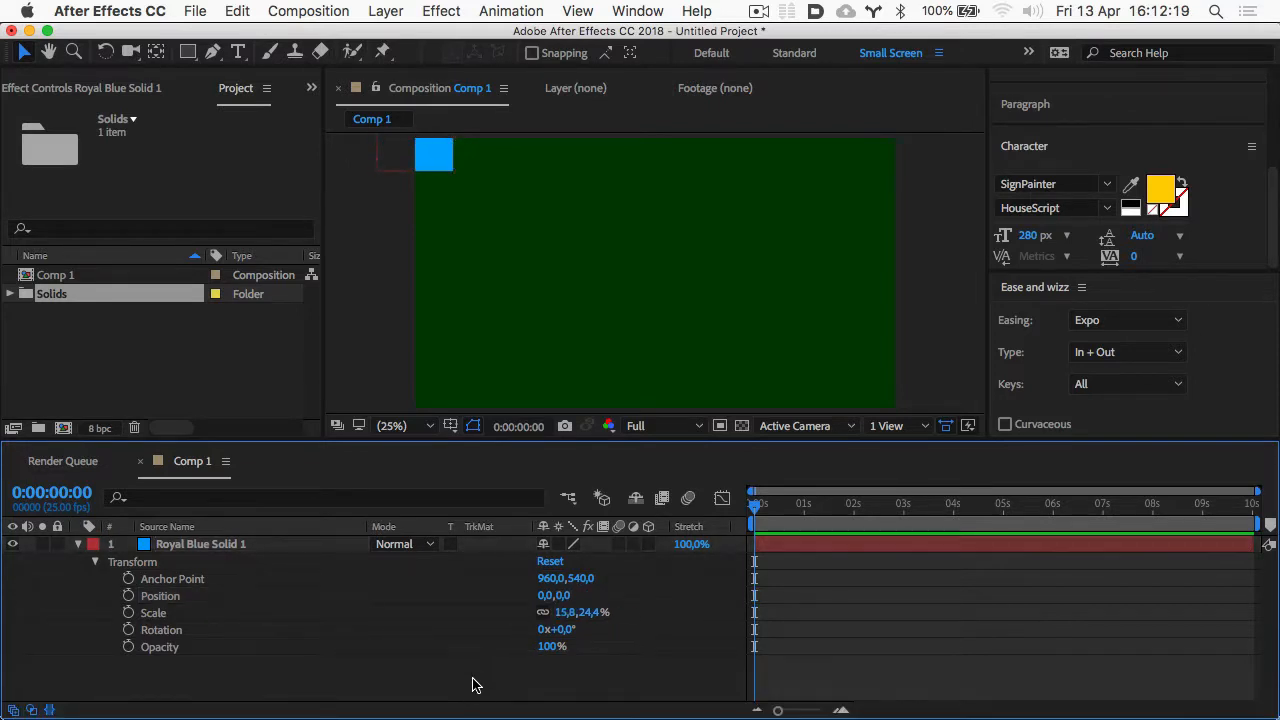
# - Move the blue solid to the frame's lower-right corner at Position 1920, 1080, with the 3D view set to Back
pyautogui.click(436, 161)
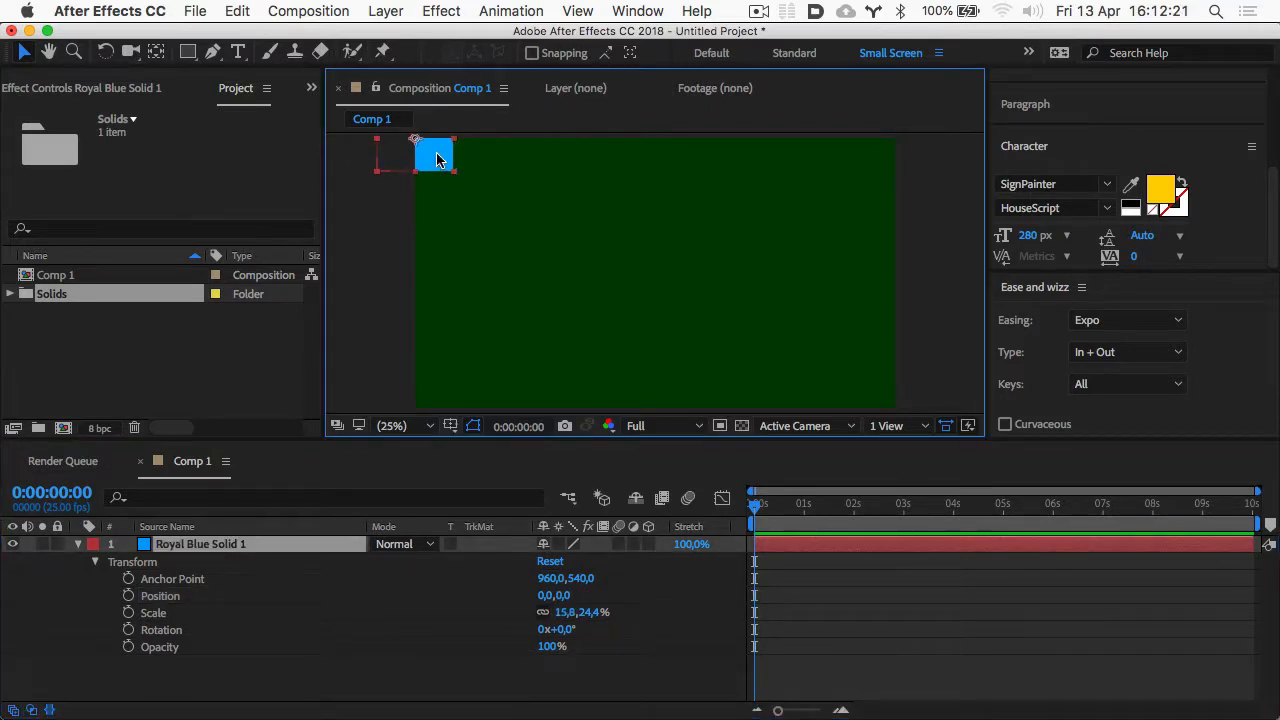
pyautogui.moveTo(436, 161); pyautogui.dragTo(914, 422)
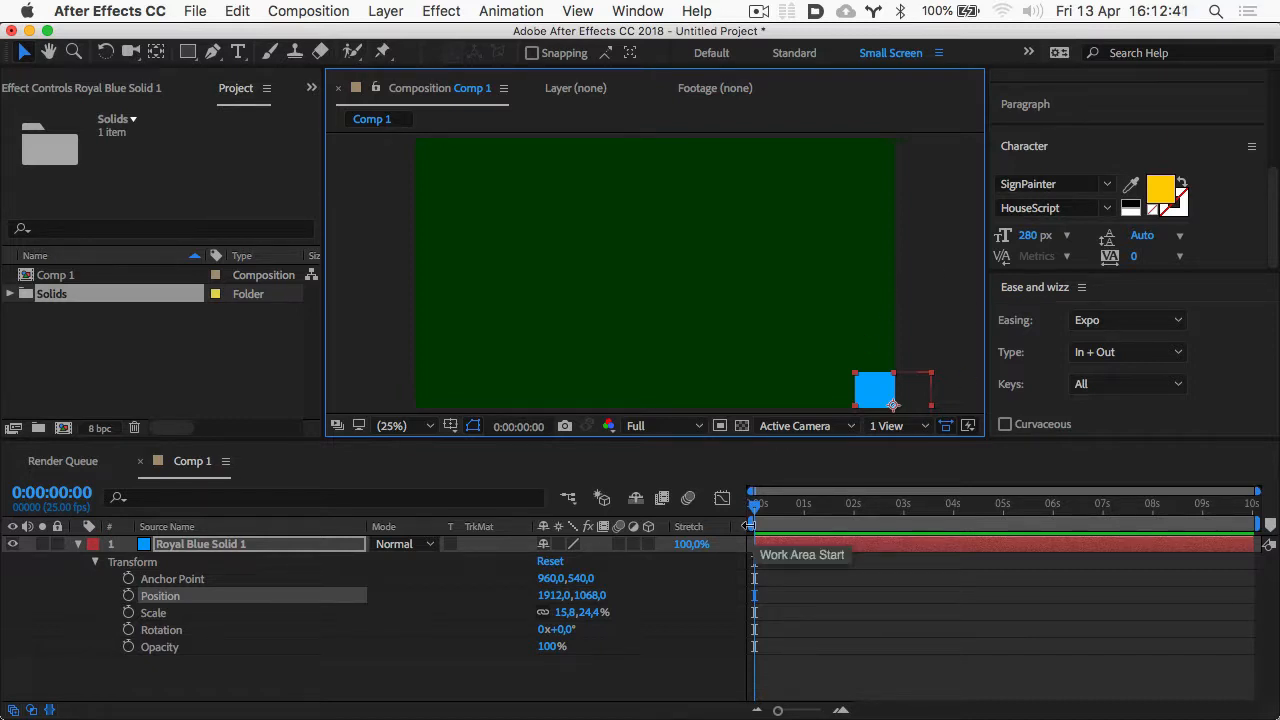
pyautogui.click(810, 425)
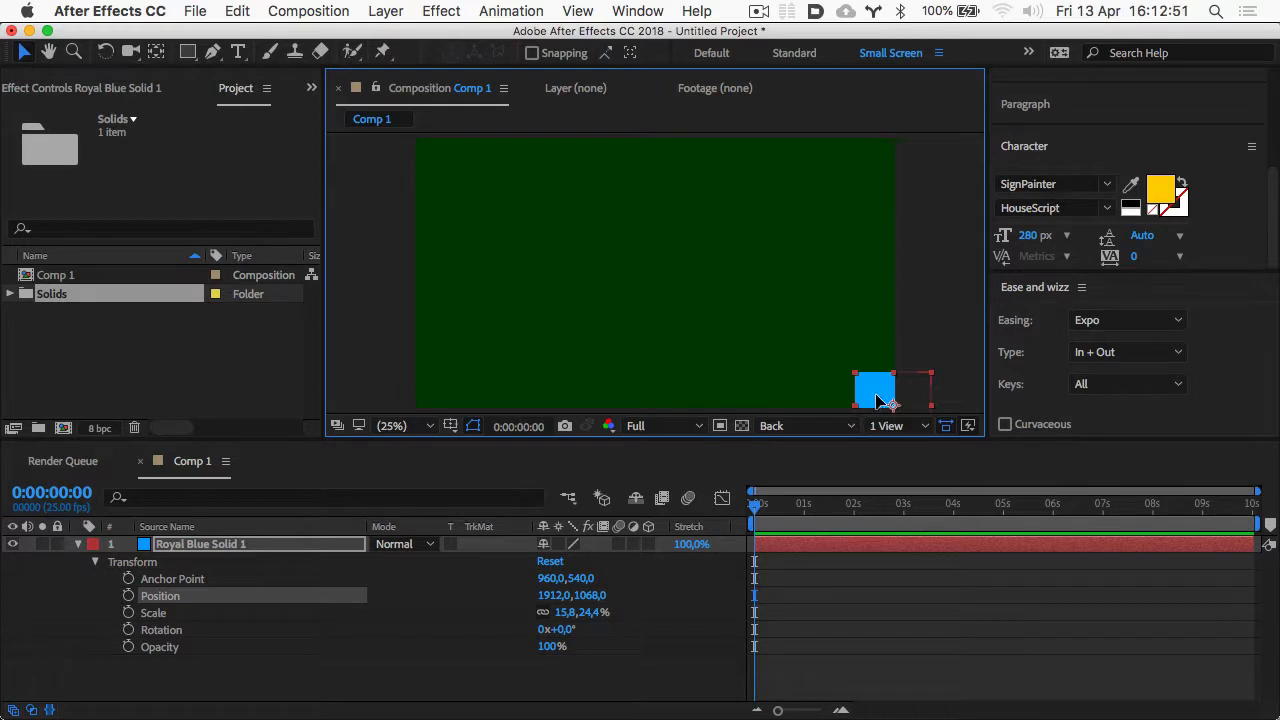
pyautogui.moveTo(876, 400); pyautogui.dragTo(879, 403)
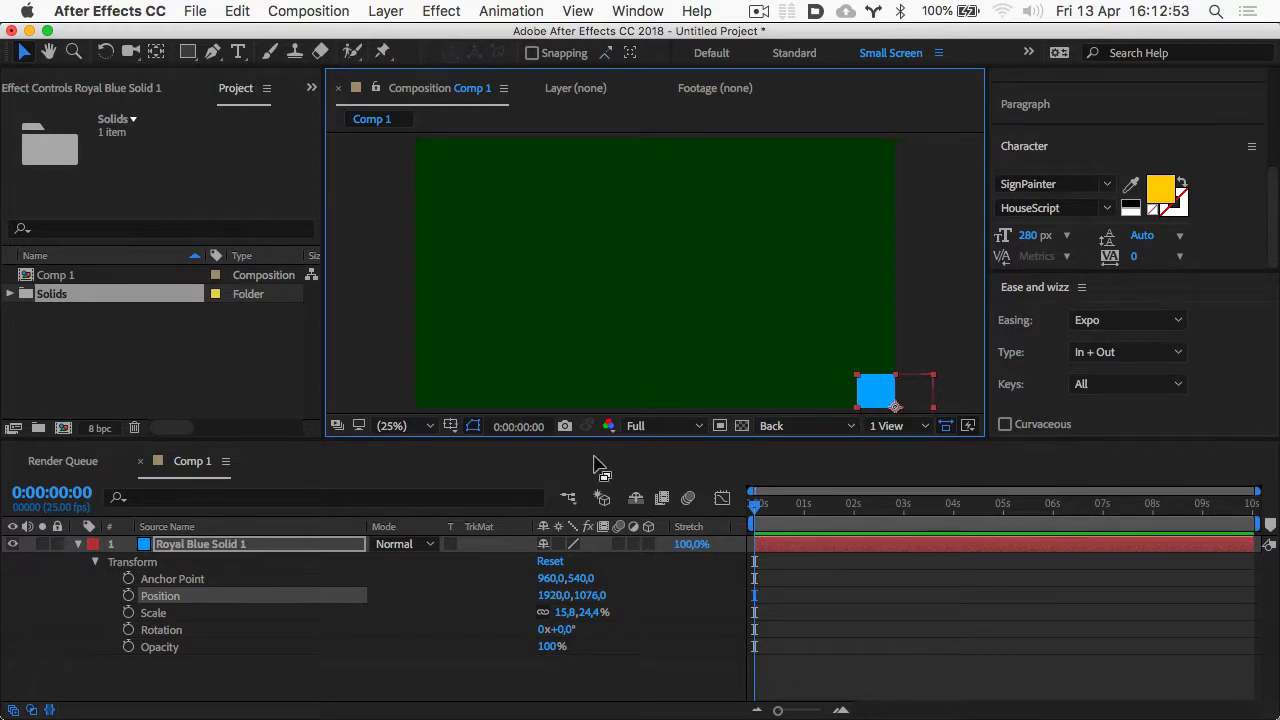
pyautogui.click(584, 597)
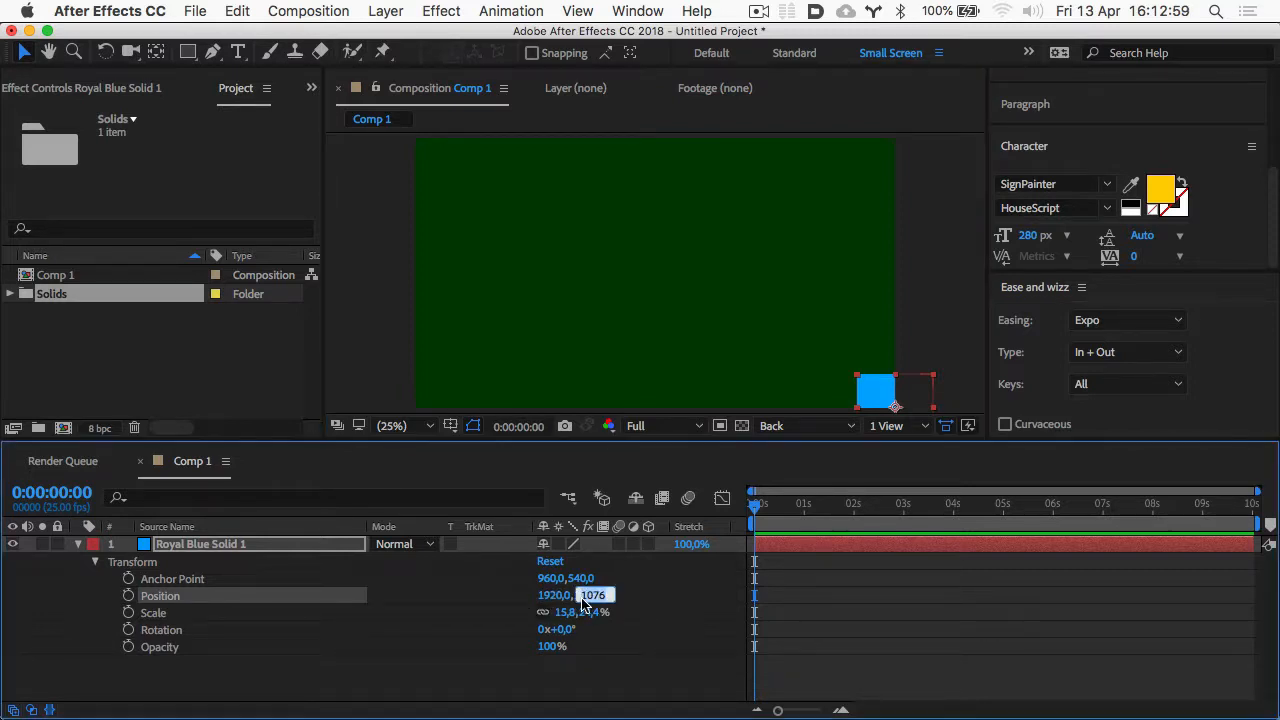
pyautogui.press('Up')
pyautogui.press('Up')
pyautogui.press('Up')
pyautogui.click(636, 670)
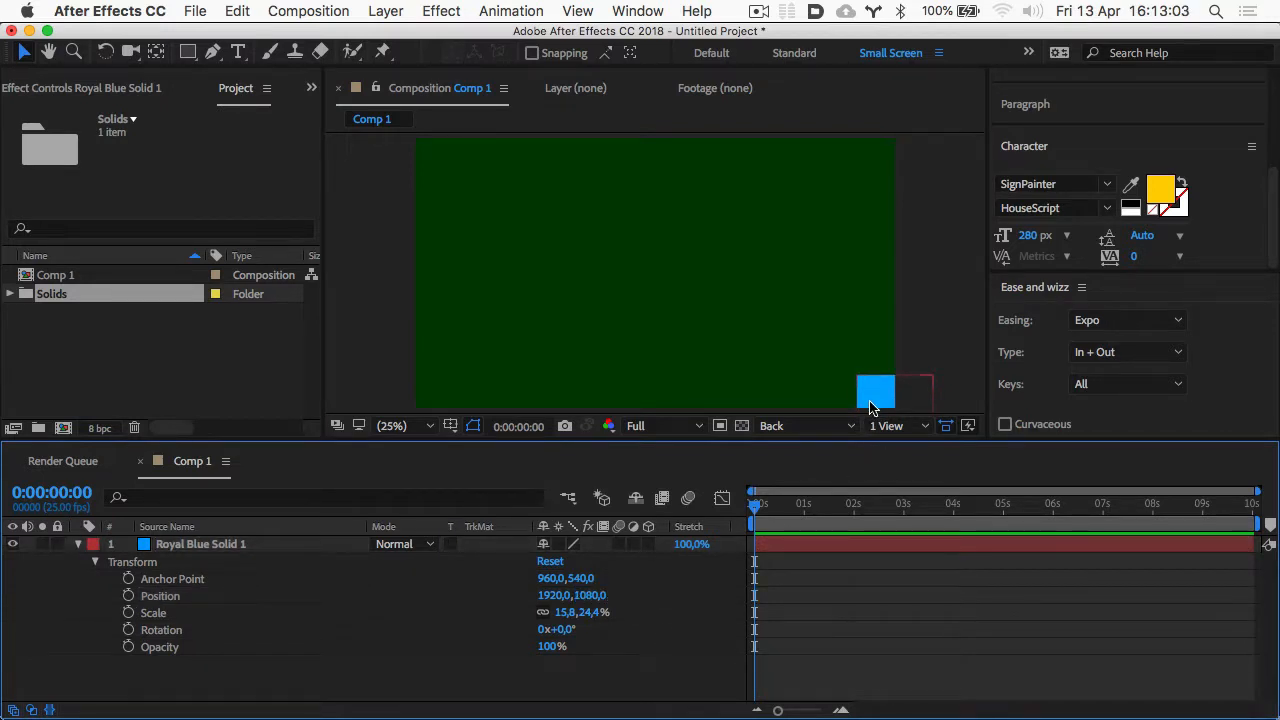
# - Move the blue solid around the middle of the composition frame, leaving it at Position about 840, 596
pyautogui.moveTo(870, 405); pyautogui.dragTo(582, 237)
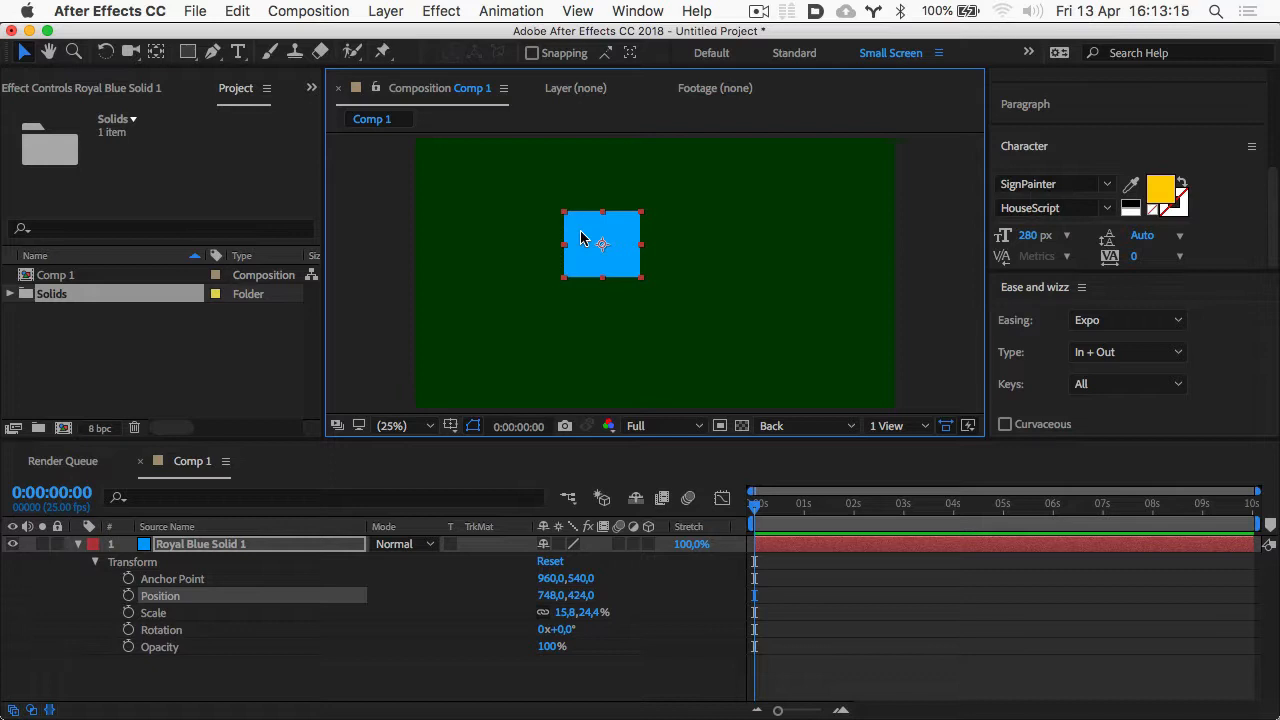
pyautogui.moveTo(581, 237); pyautogui.dragTo(689, 271)
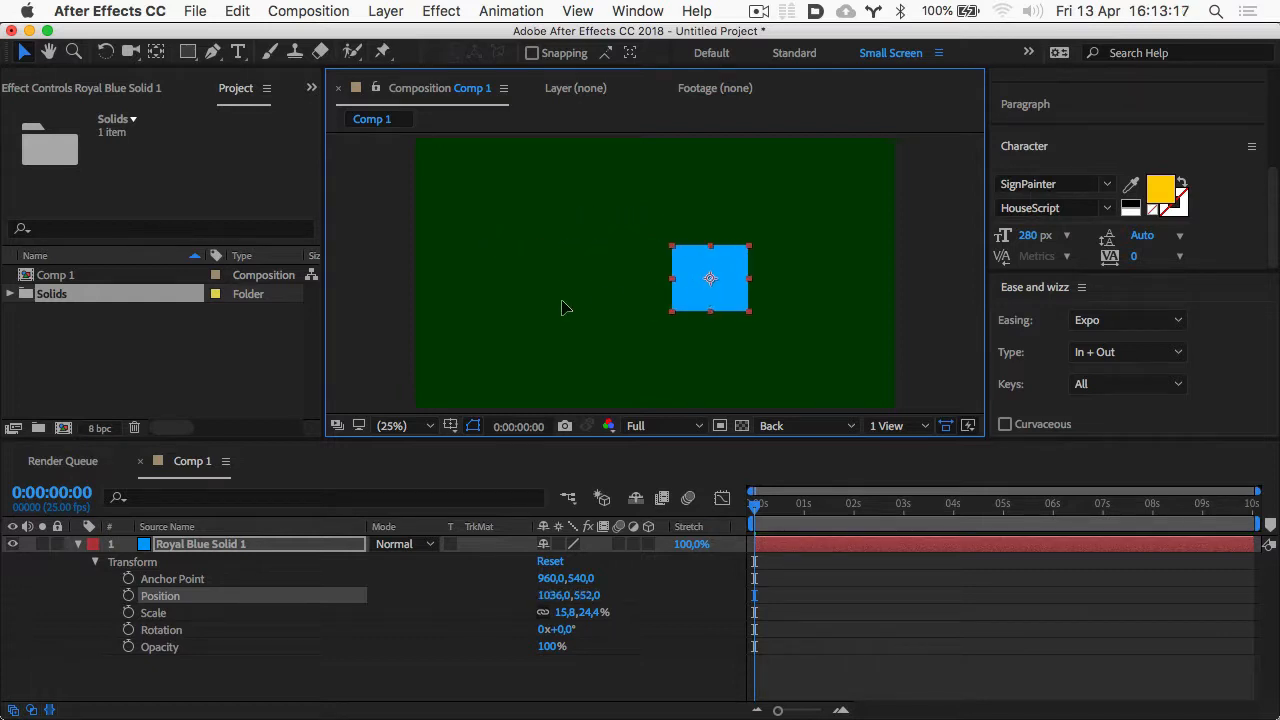
pyautogui.moveTo(561, 307); pyautogui.dragTo(628, 316)
# - Adjust the blue solid's Position values to about 707, 498, and move it in the viewer to about 983, 514
pyautogui.click(556, 596)
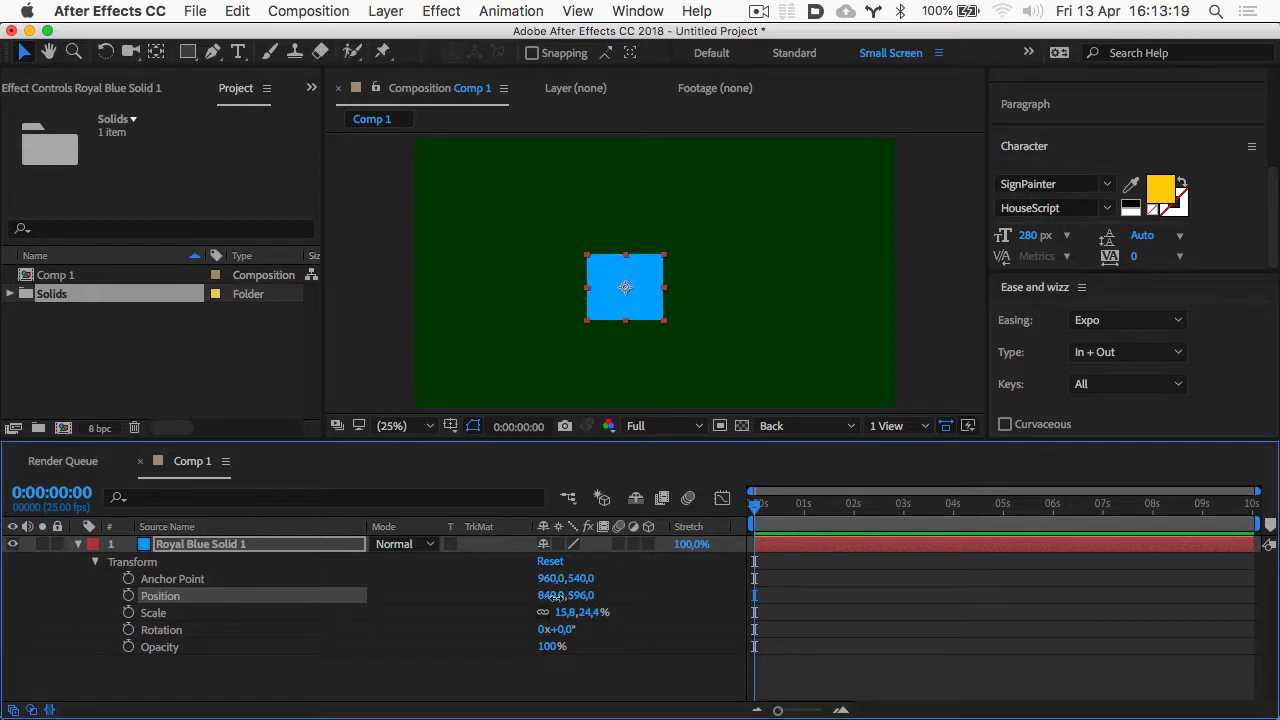
pyautogui.moveTo(556, 596); pyautogui.dragTo(420, 600)
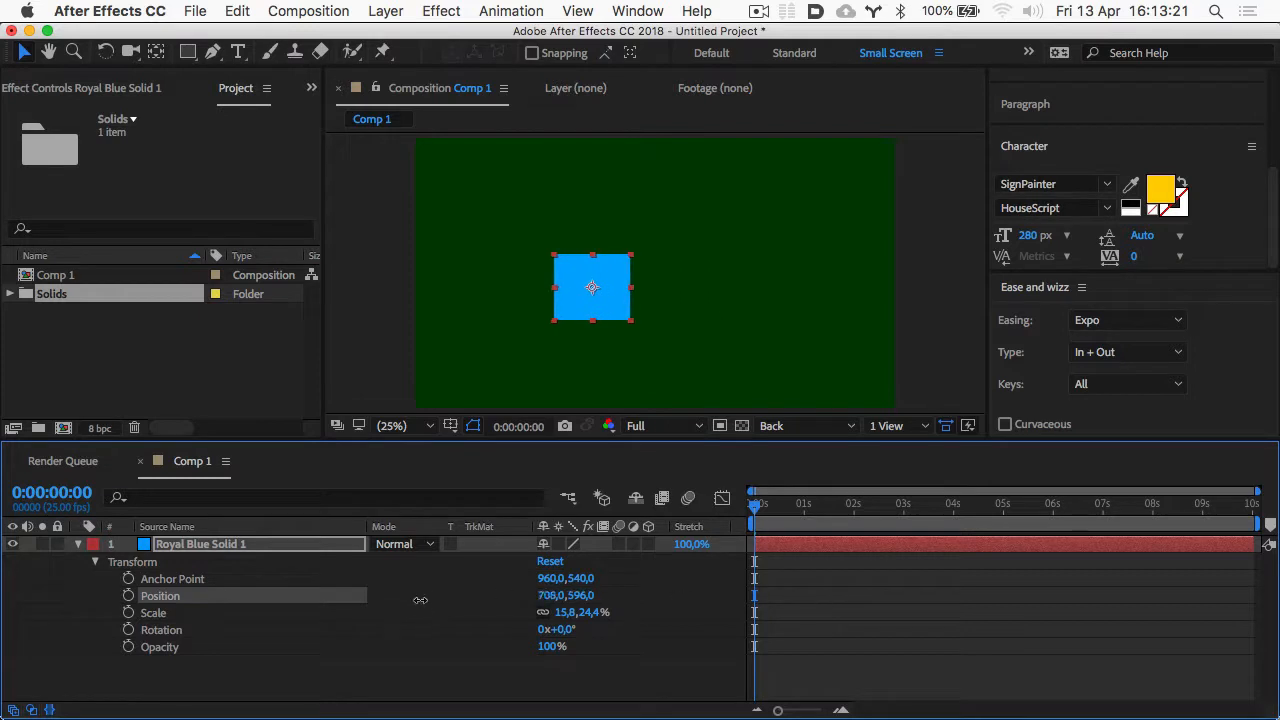
pyautogui.moveTo(580, 596); pyautogui.dragTo(567, 417)
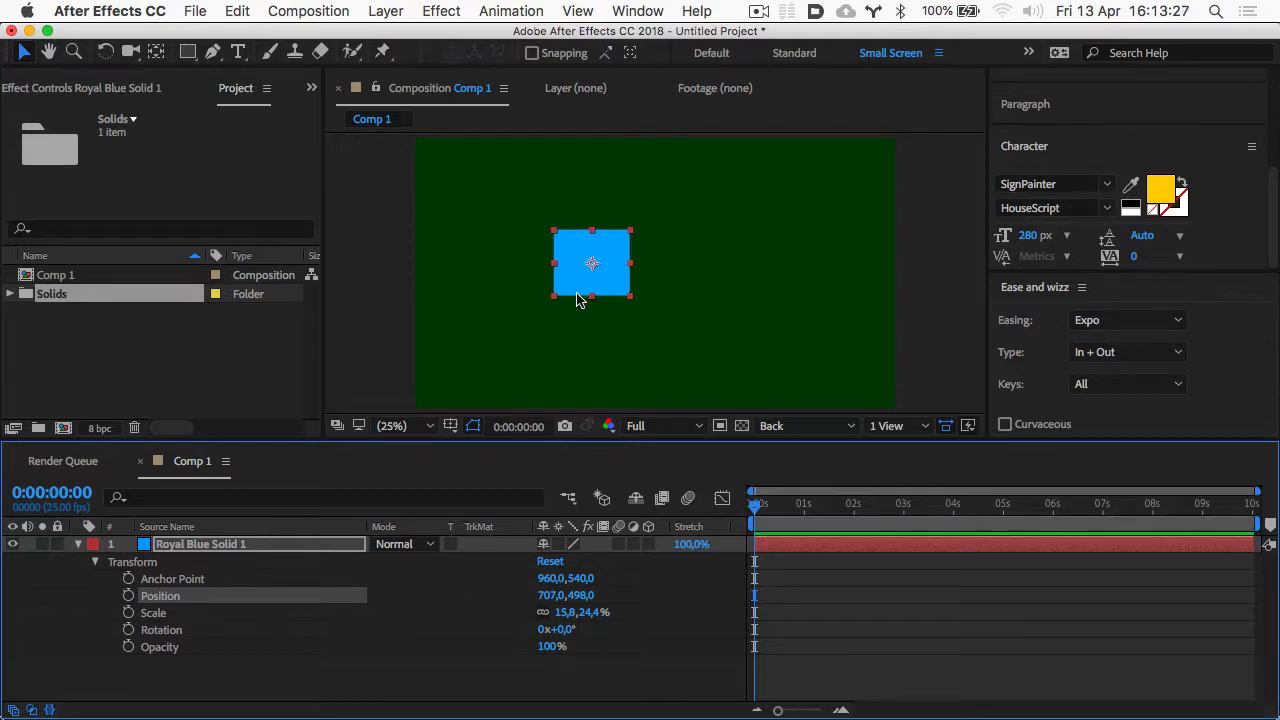
pyautogui.moveTo(577, 297); pyautogui.dragTo(652, 320)
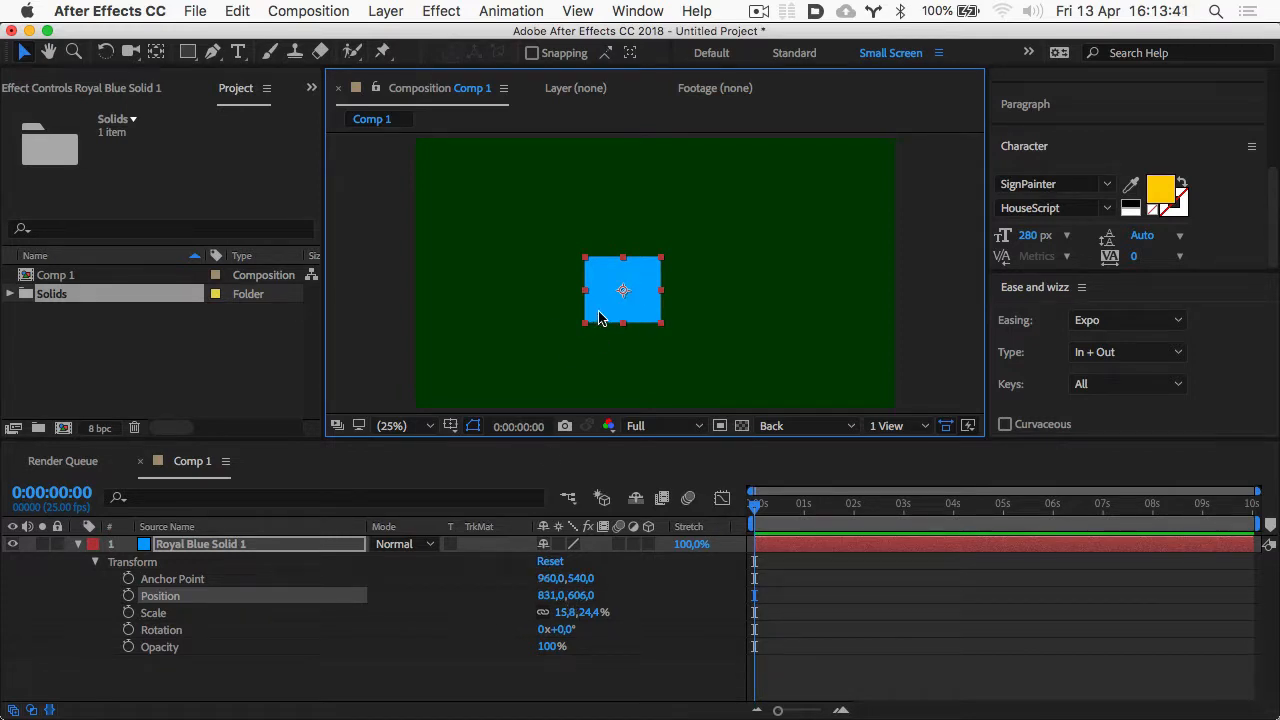
pyautogui.moveTo(610, 318); pyautogui.dragTo(649, 295)
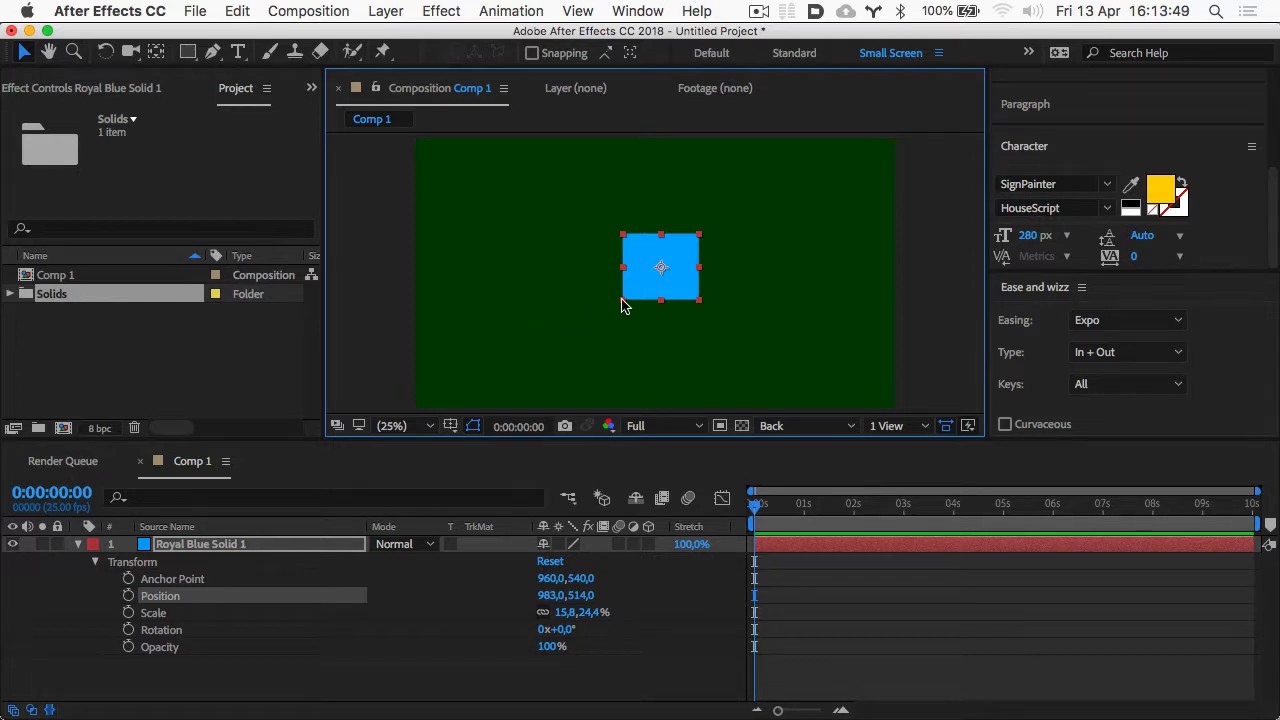
# - Rescale the blue solid by its corner to about 20.4 × 32.6%, and reset all its Transform properties
pyautogui.moveTo(621, 305)
pyautogui.mouseDown()
pyautogui.moveTo(543, 360)
pyautogui.moveTo(580, 351)
pyautogui.moveTo(648, 292)
pyautogui.moveTo(631, 304)
pyautogui.mouseUp()
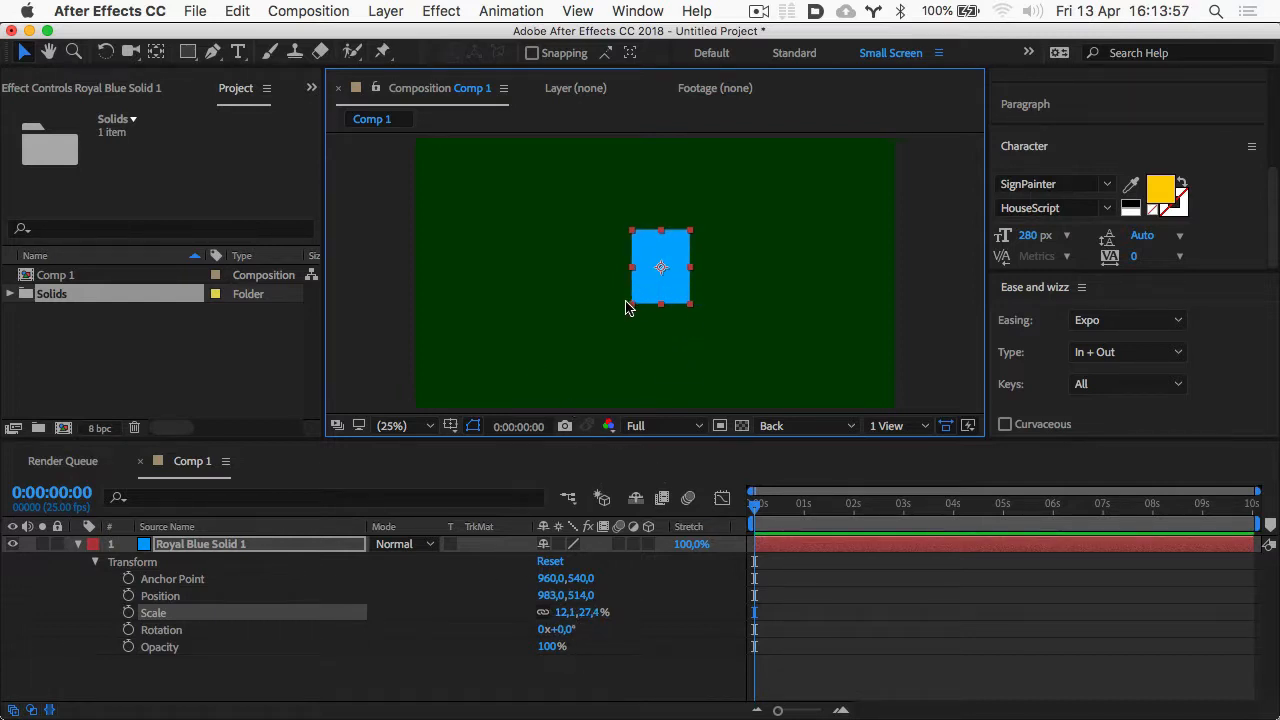
pyautogui.moveTo(631, 305); pyautogui.dragTo(613, 315)
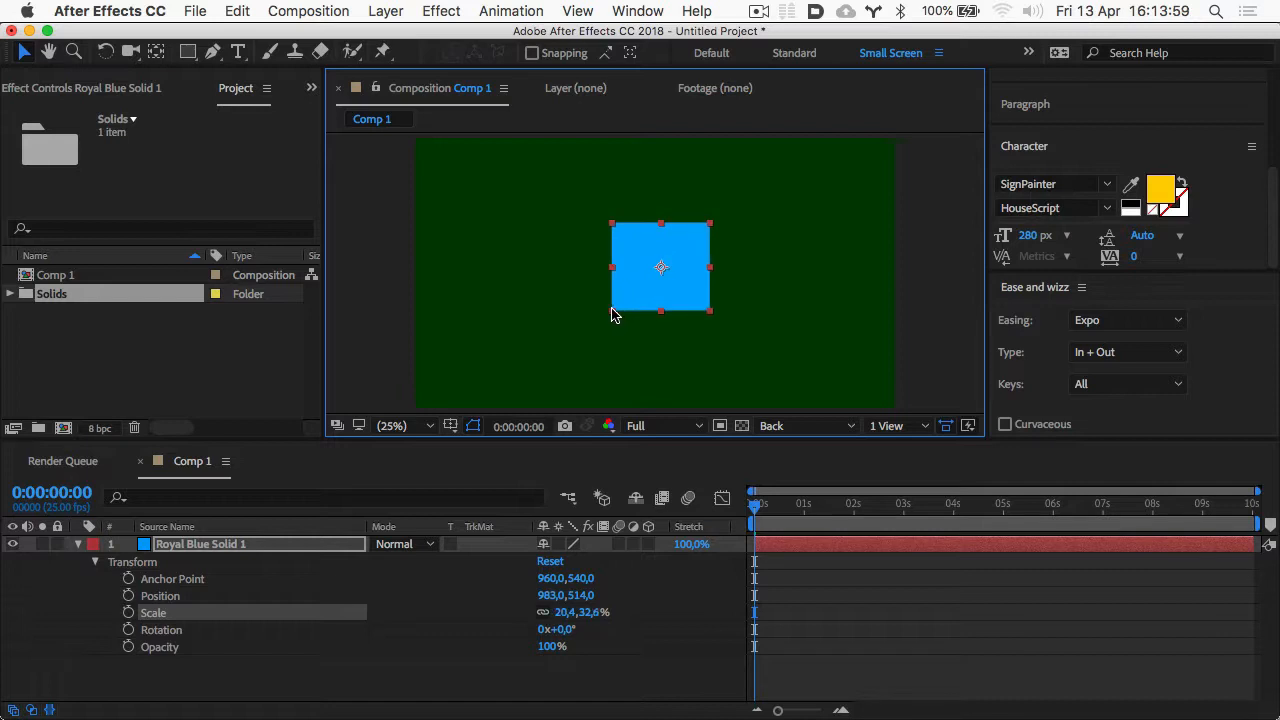
pyautogui.click(550, 561)
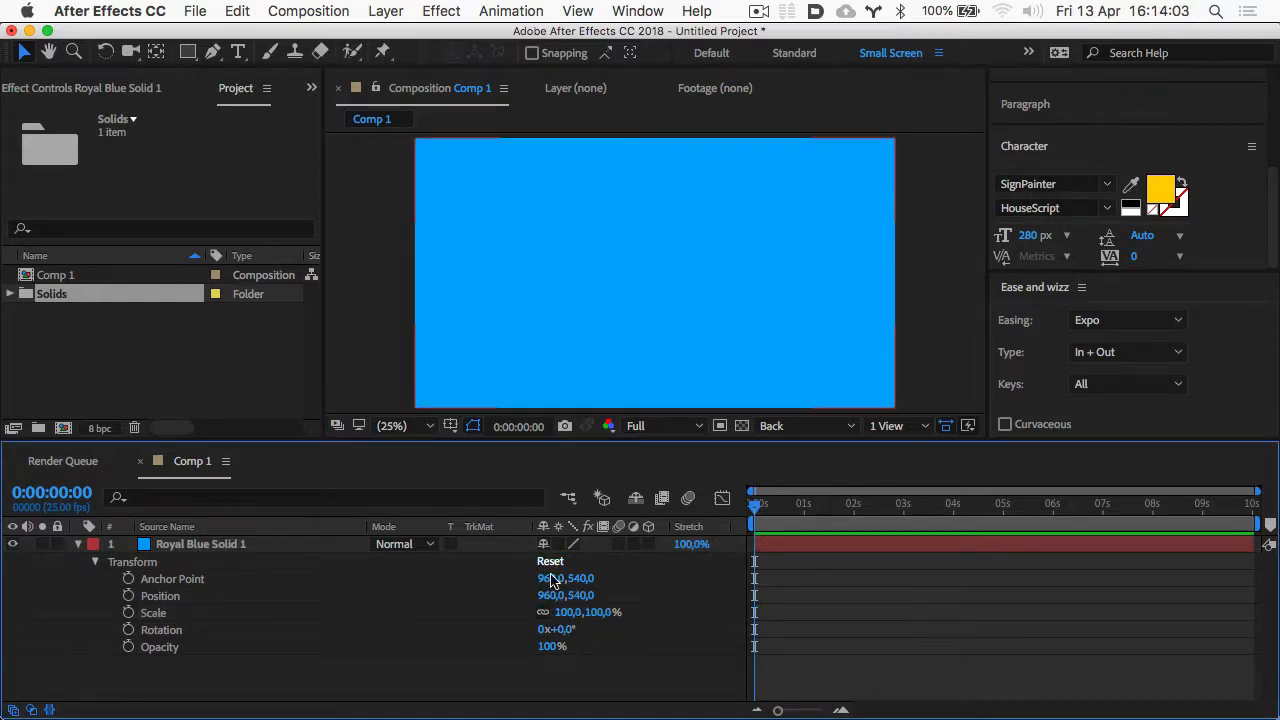
# - Try moving the full-size solid to Position 1136, 604, and undo both the move and the preceding Transform reset
pyautogui.moveTo(554, 304); pyautogui.dragTo(598, 322)
pyautogui.hotkey('ctrl', 'shift', 'z')
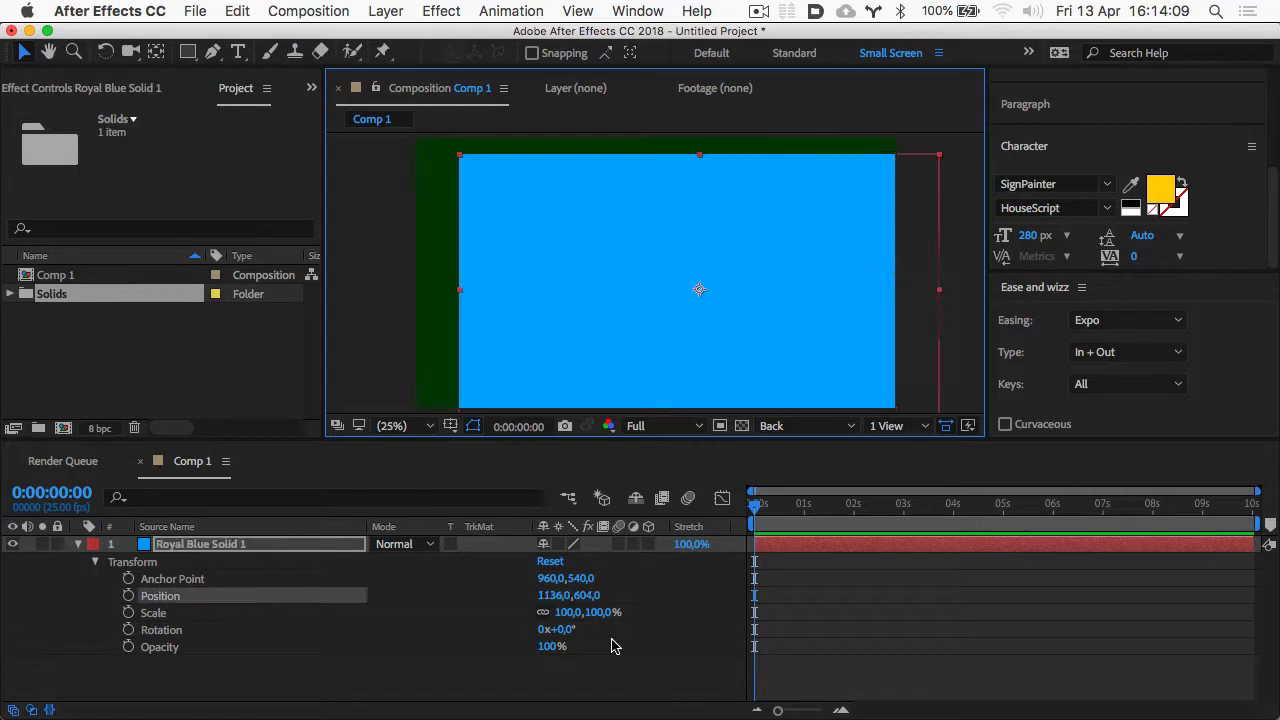
pyautogui.hotkey('ctrl', 'z')
pyautogui.hotkey('ctrl', 'z')
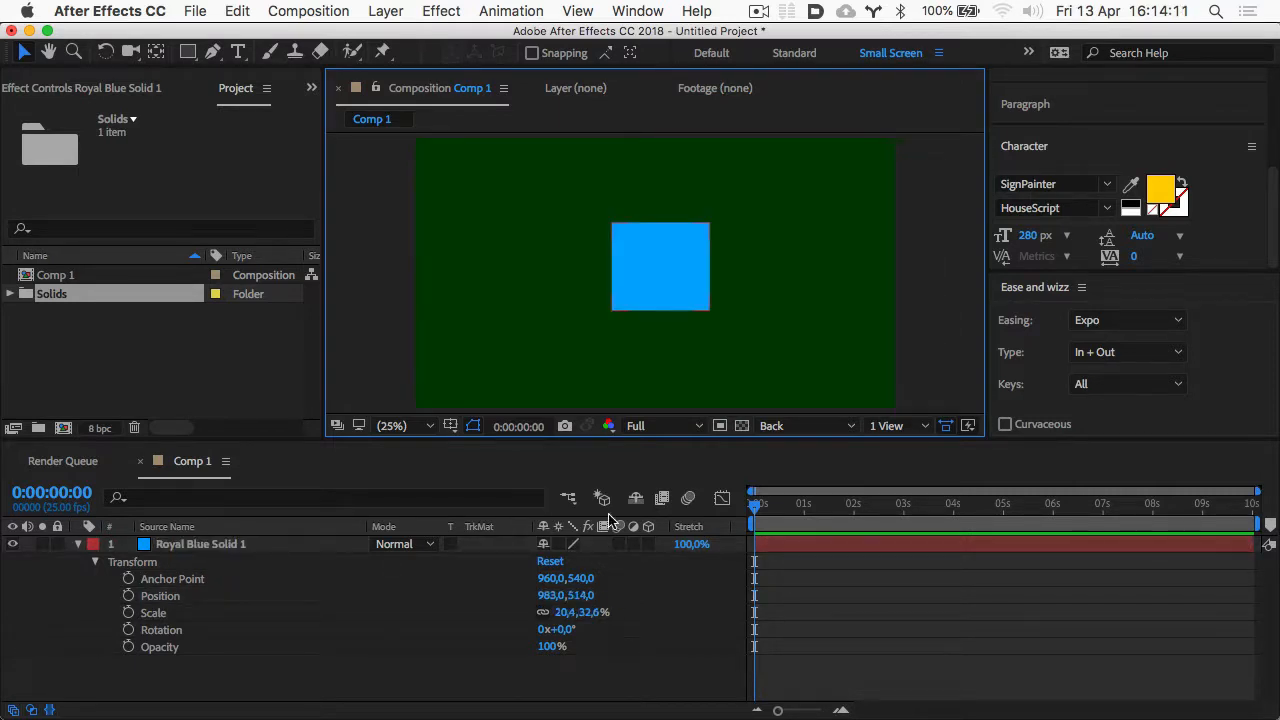
# - Scale the blue solid proportionally to about 24.2 × 37.9%, and with proportions unlinked change its Scale to about 38.2 × 43.9%
pyautogui.click(646, 254)
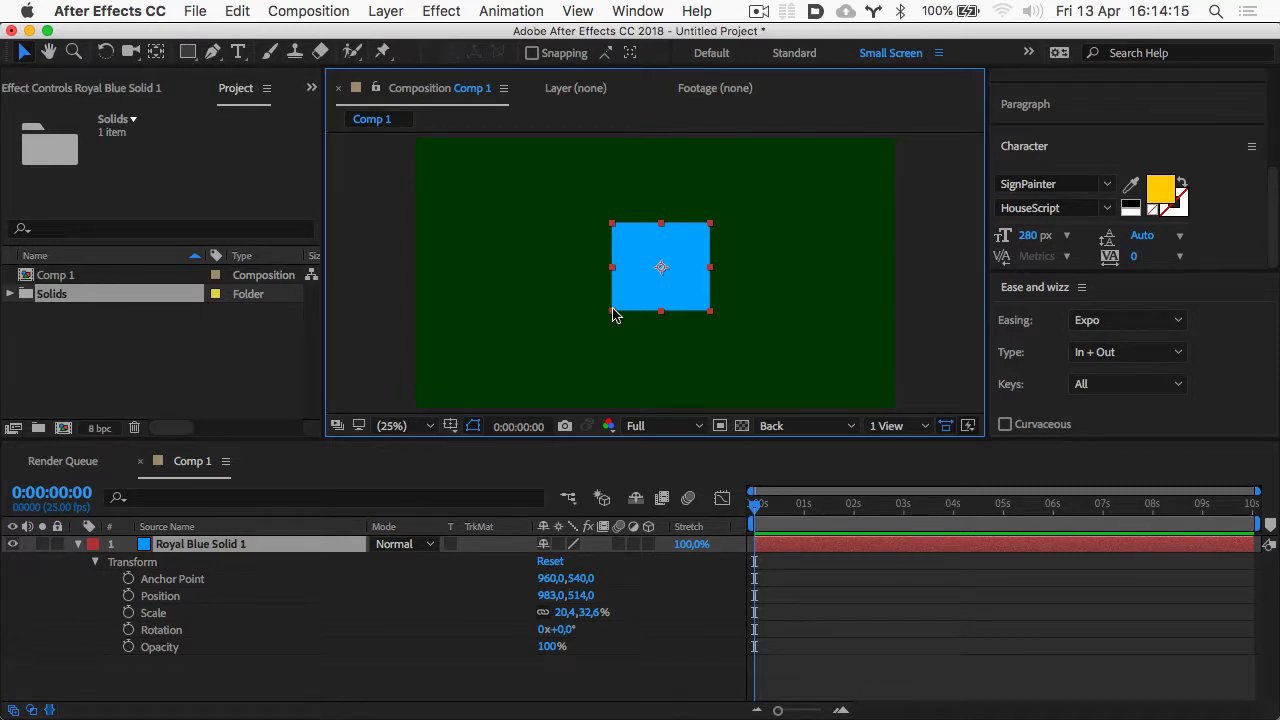
pyautogui.moveTo(615, 316)
pyautogui.mouseDown()
pyautogui.moveTo(643, 290)
pyautogui.moveTo(626, 297)
pyautogui.mouseUp()
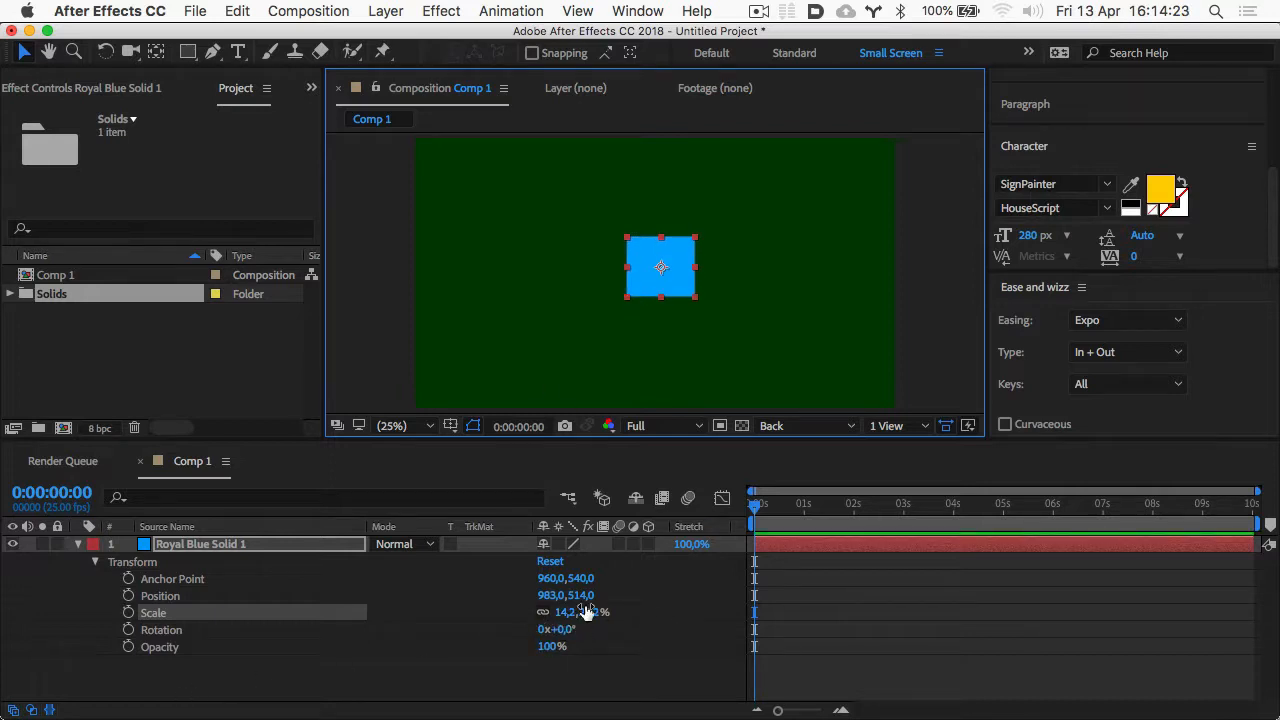
pyautogui.moveTo(565, 612)
pyautogui.mouseDown()
pyautogui.moveTo(606, 612)
pyautogui.moveTo(573, 615)
pyautogui.mouseUp()
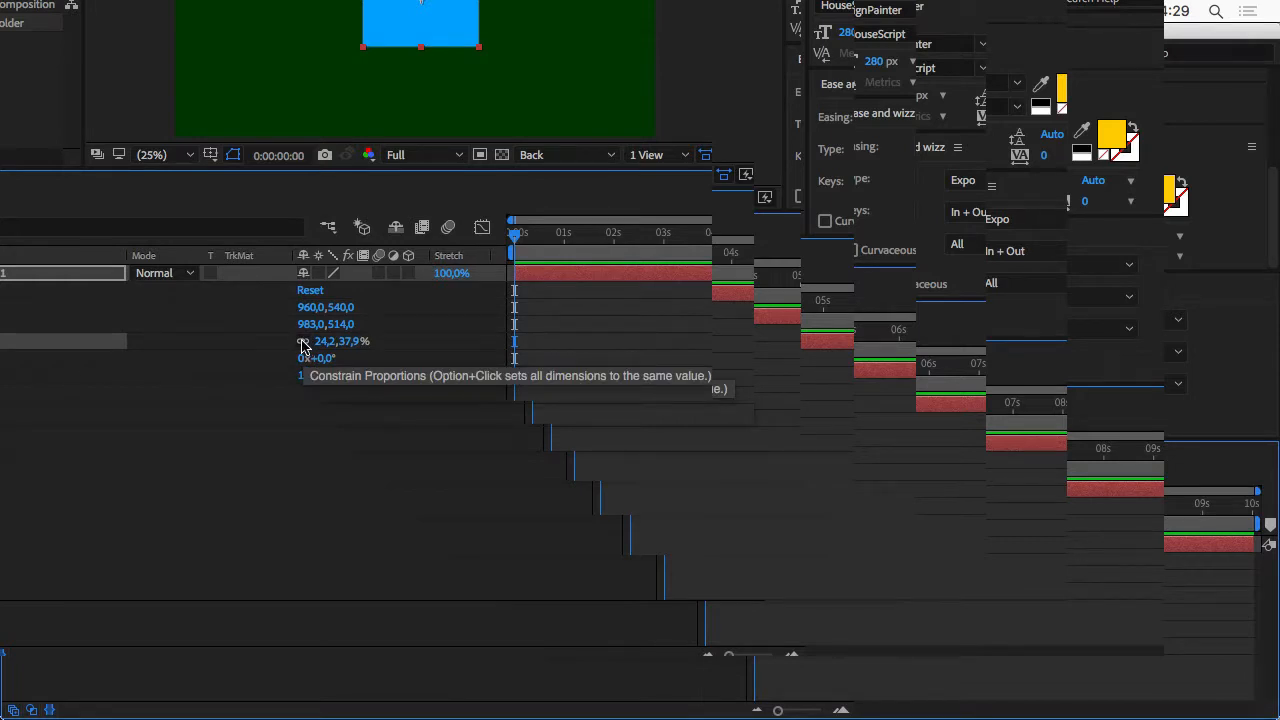
pyautogui.moveTo(324, 342); pyautogui.dragTo(341, 345)
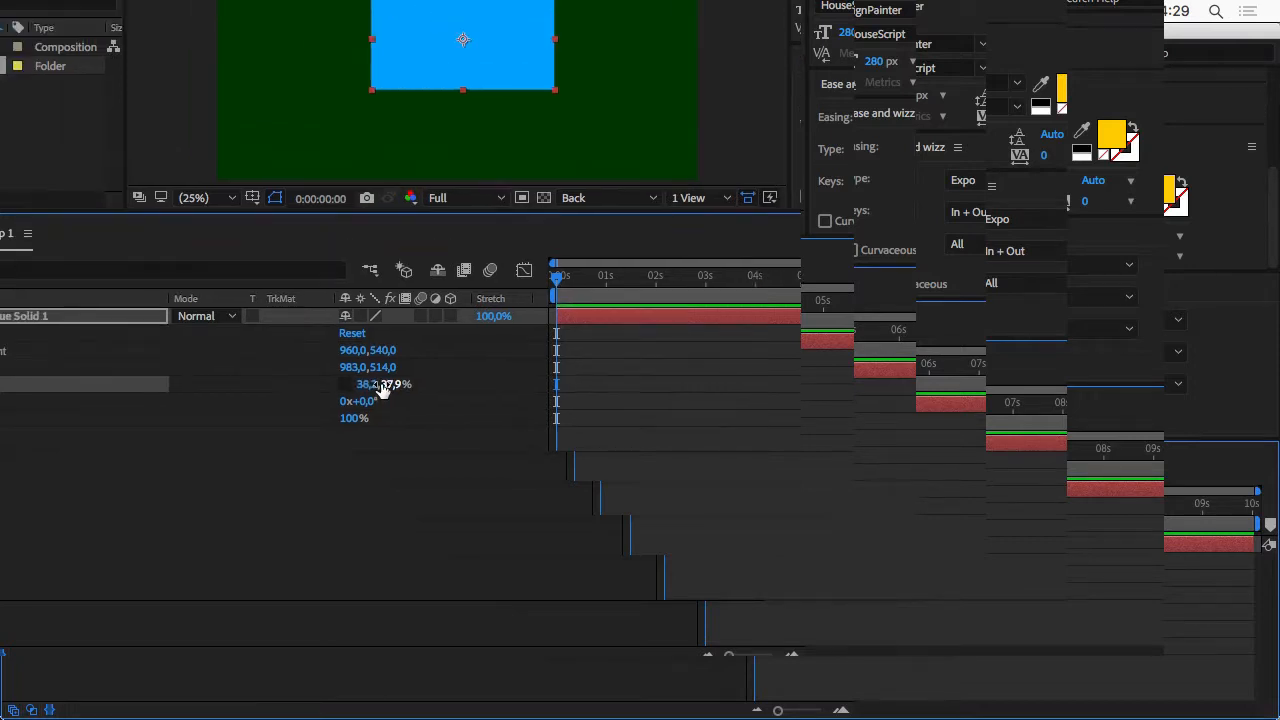
pyautogui.moveTo(455, 441); pyautogui.dragTo(423, 443)
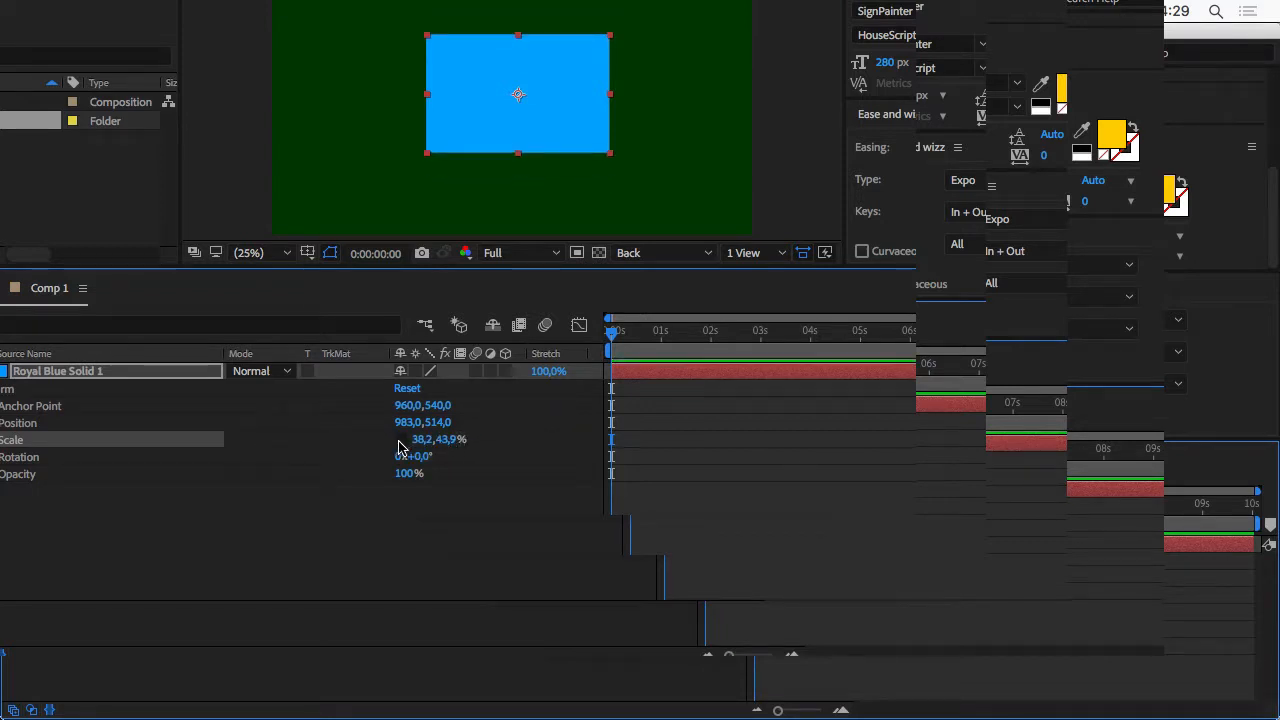
# - Constrain the Scale proportions again and shrink the blue solid to about 18.6 × 21.4%
pyautogui.click(399, 441)
pyautogui.moveTo(452, 445); pyautogui.dragTo(401, 447)
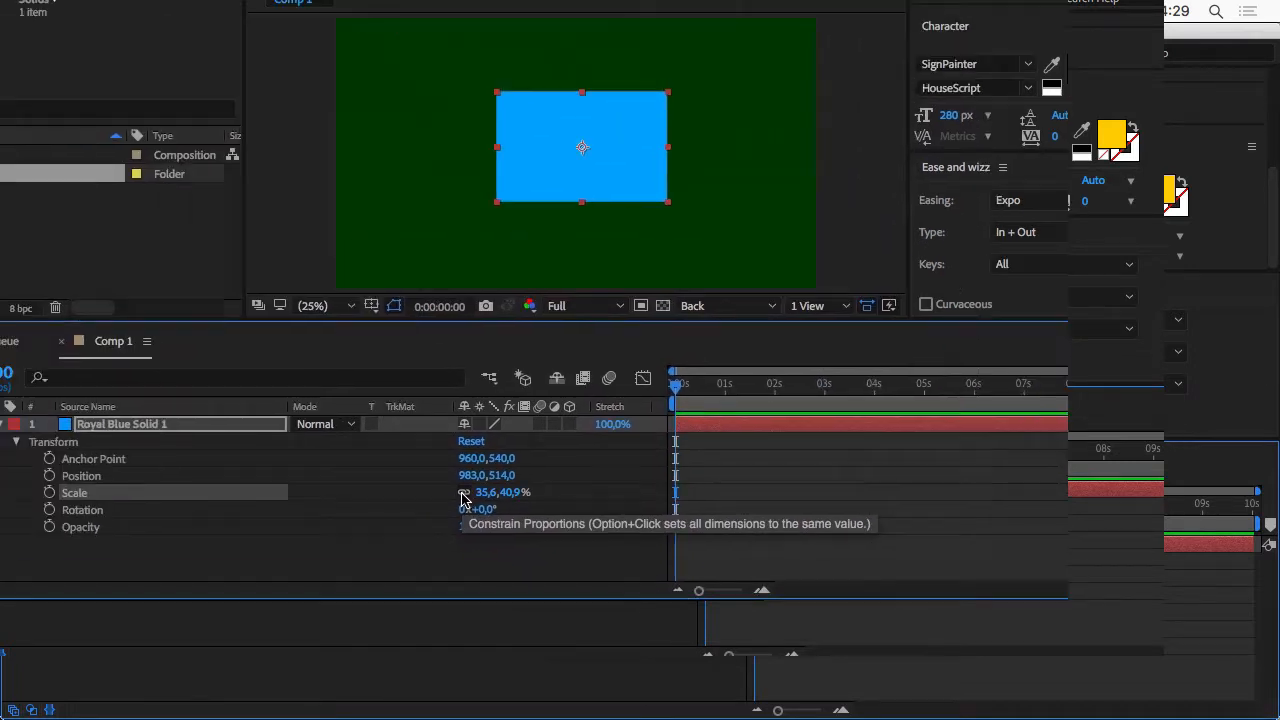
pyautogui.click(463, 492)
pyautogui.moveTo(486, 491)
pyautogui.mouseDown()
pyautogui.moveTo(522, 491)
pyautogui.moveTo(480, 502)
pyautogui.mouseUp()
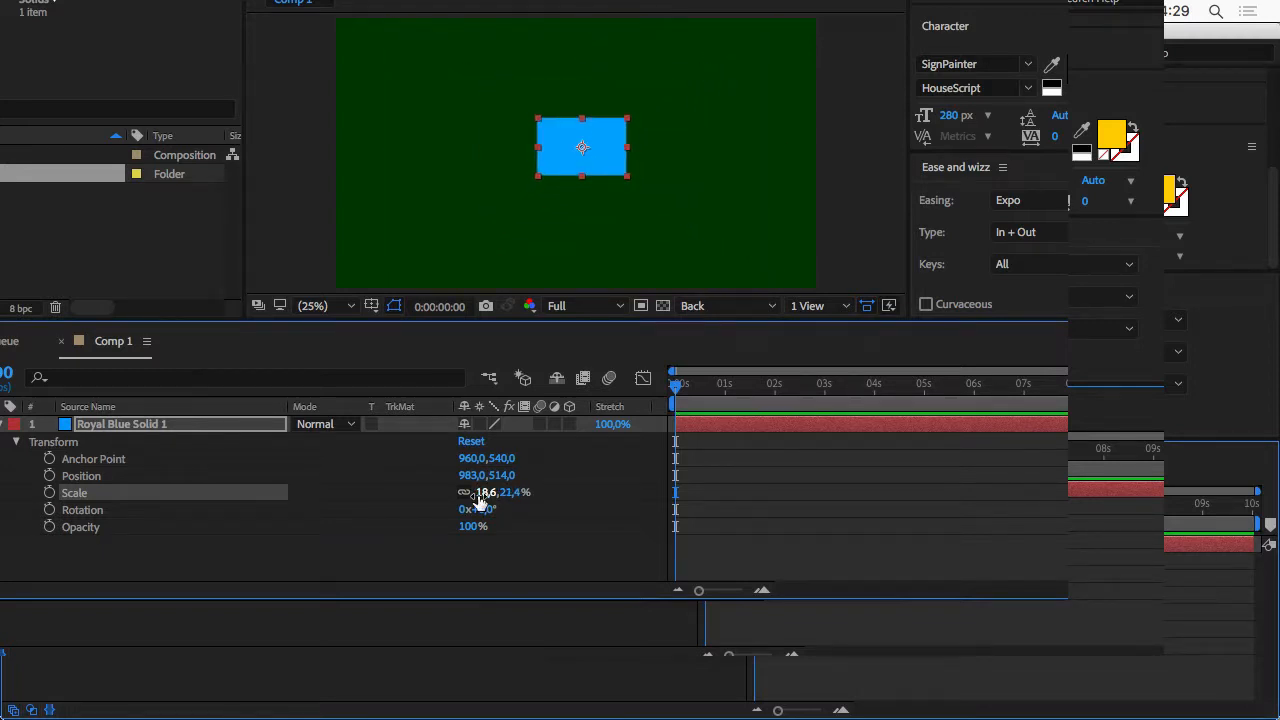
# - Narrow the blue solid in the viewer by its side handle to about 13.1% horizontal scale
pyautogui.click(456, 496)
pyautogui.click(561, 153)
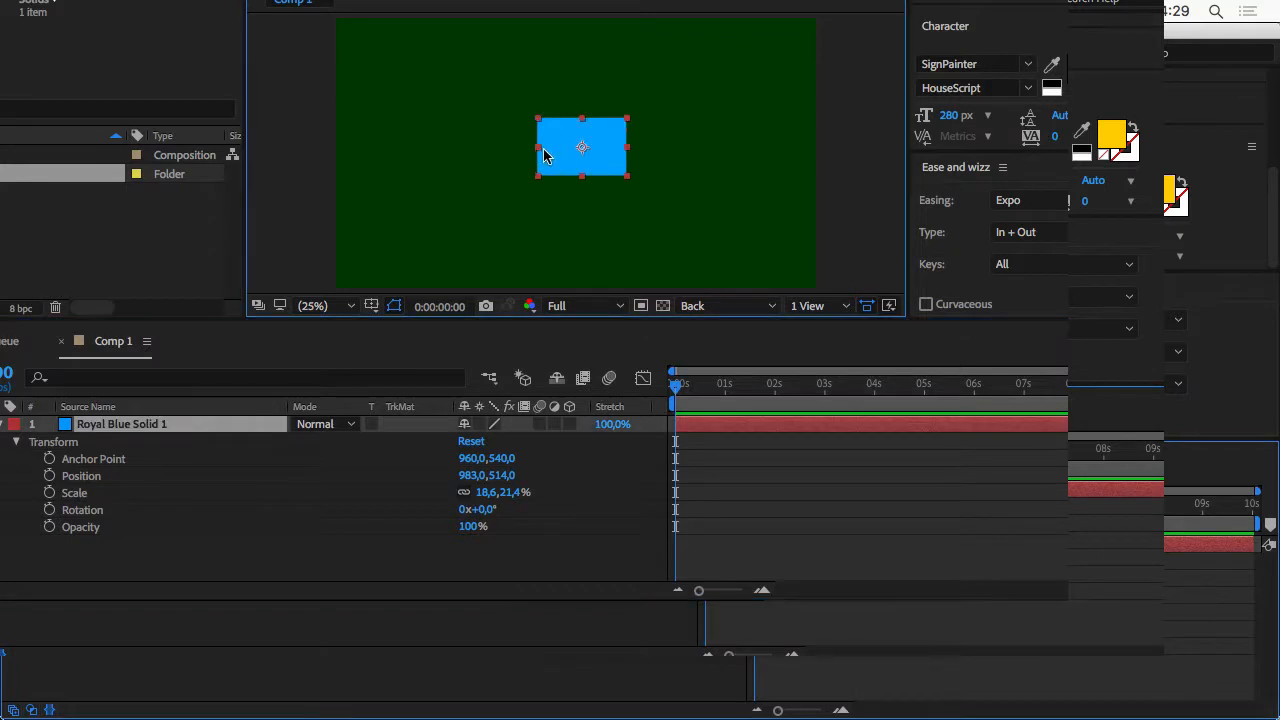
pyautogui.moveTo(536, 150); pyautogui.dragTo(550, 148)
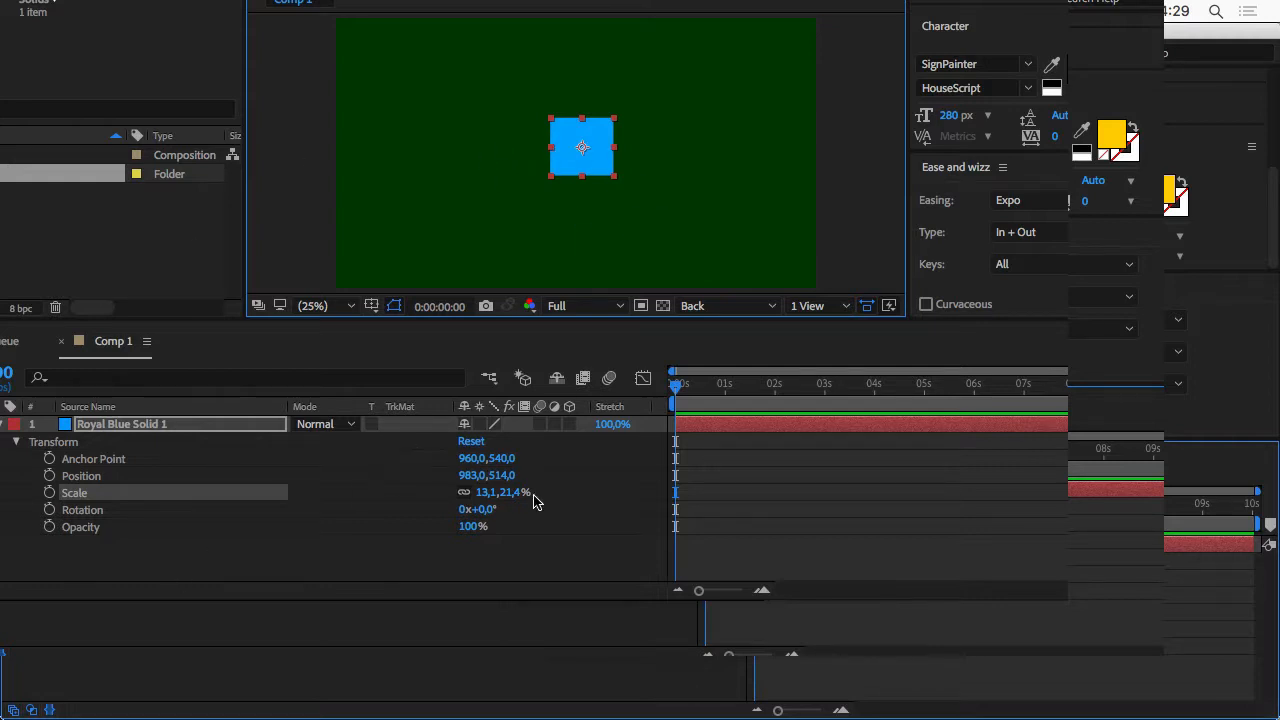
# - Spin the blue solid through several full turns to a Rotation of 3x+151°, and adjust it to 3x+40°
pyautogui.moveTo(485, 508); pyautogui.dragTo(868, 506)
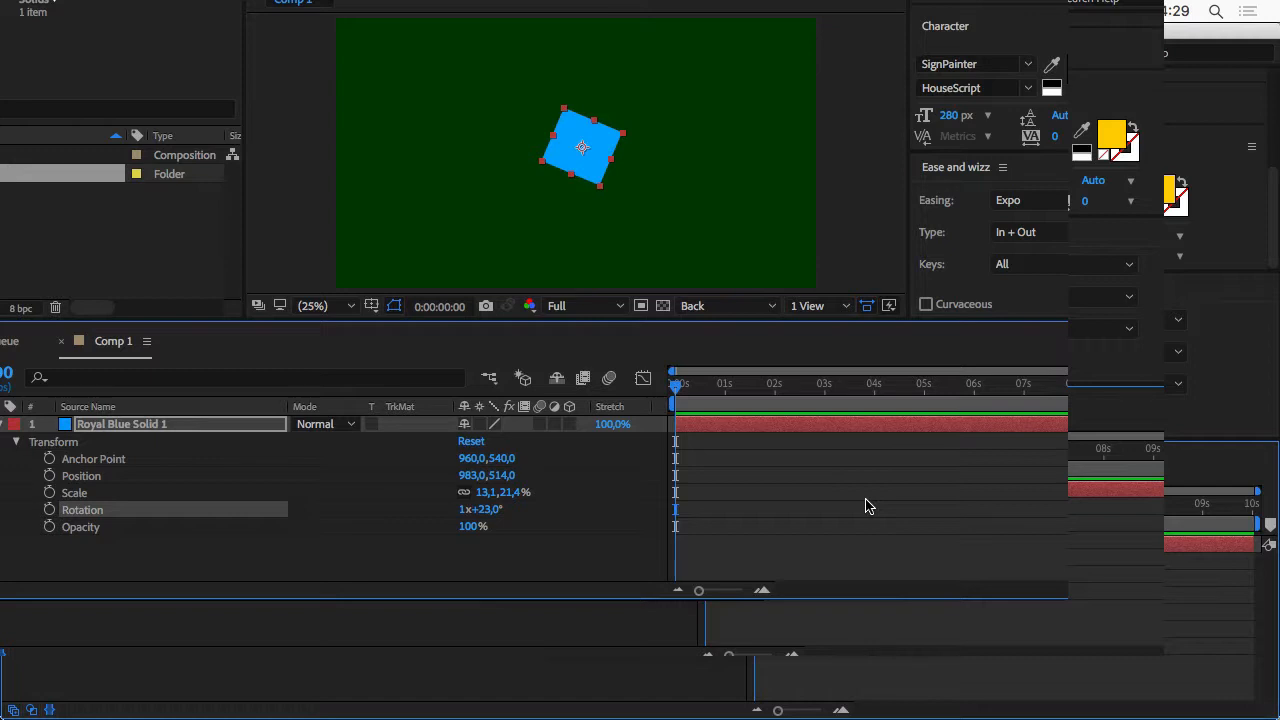
pyautogui.moveTo(491, 510); pyautogui.dragTo(975, 497)
pyautogui.moveTo(500, 512); pyautogui.dragTo(820, 503)
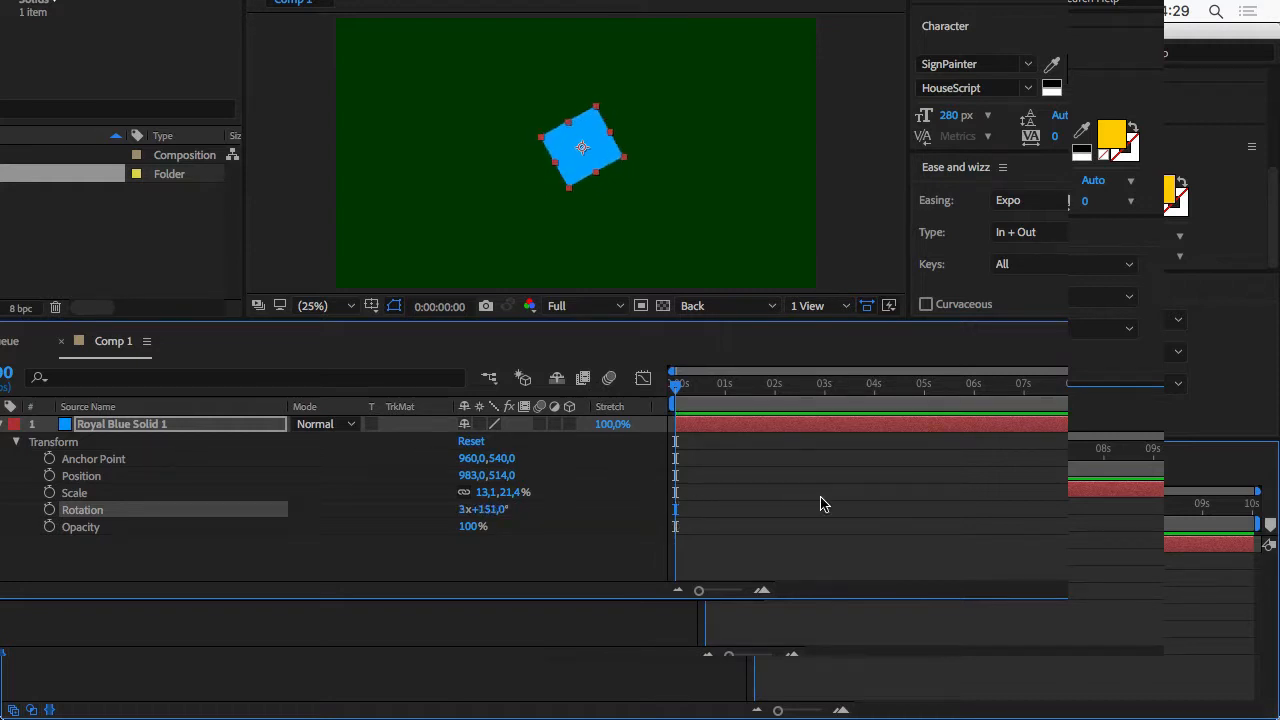
pyautogui.click(462, 510)
pyautogui.write('35')
pyautogui.press('Return')
pyautogui.moveTo(490, 510); pyautogui.dragTo(397, 529)
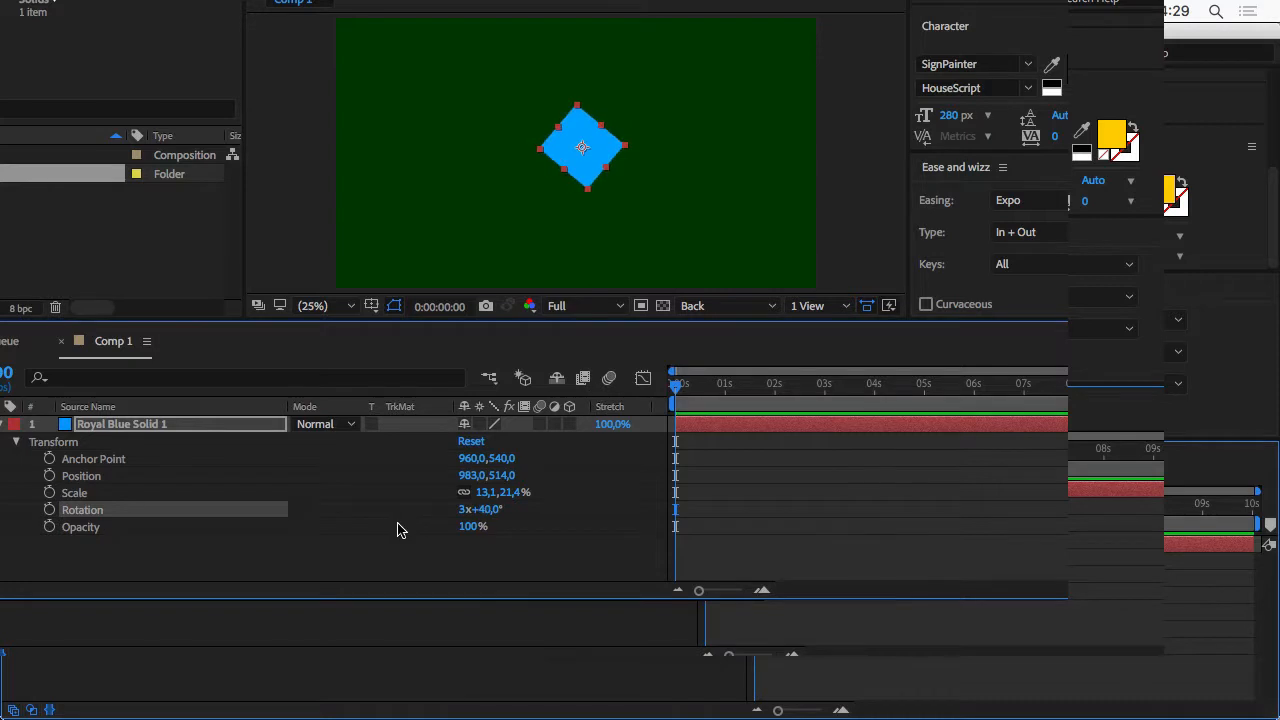
# - Set the solid's Rotation to 0x+0°, and try out its Opacity, leaving it at 100%
pyautogui.click(465, 510)
pyautogui.click(530, 514)
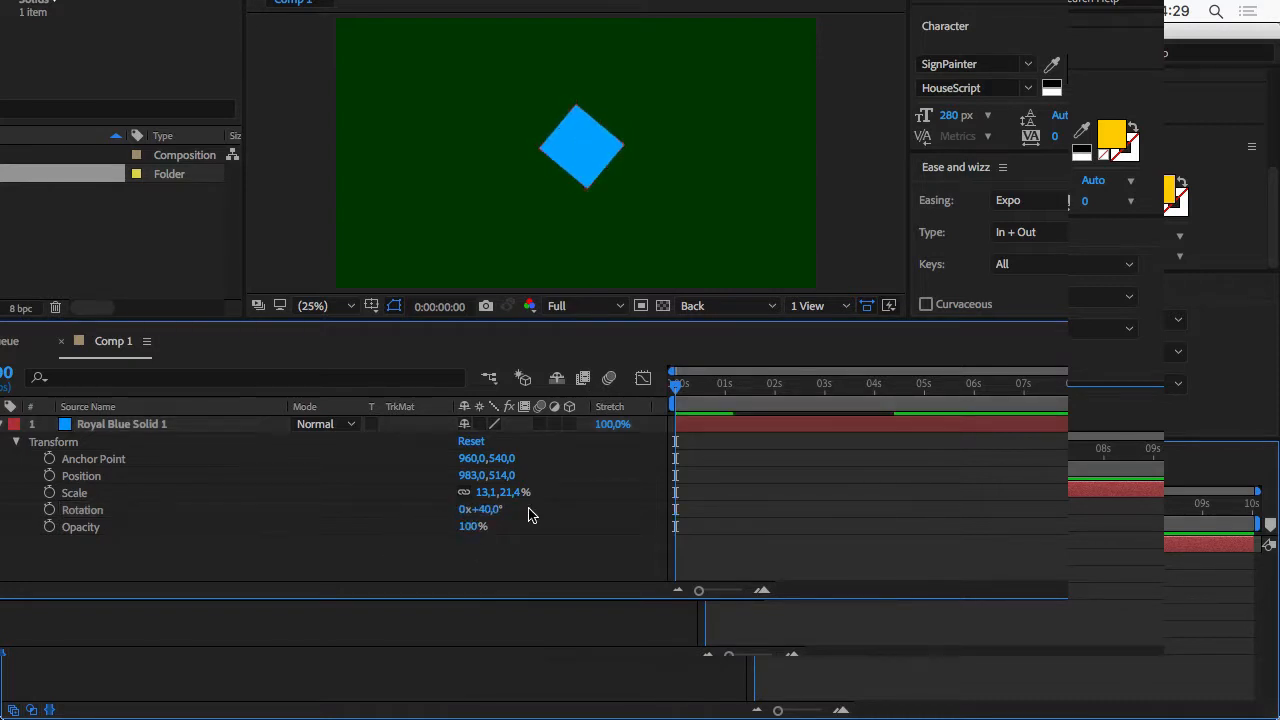
pyautogui.click(494, 510)
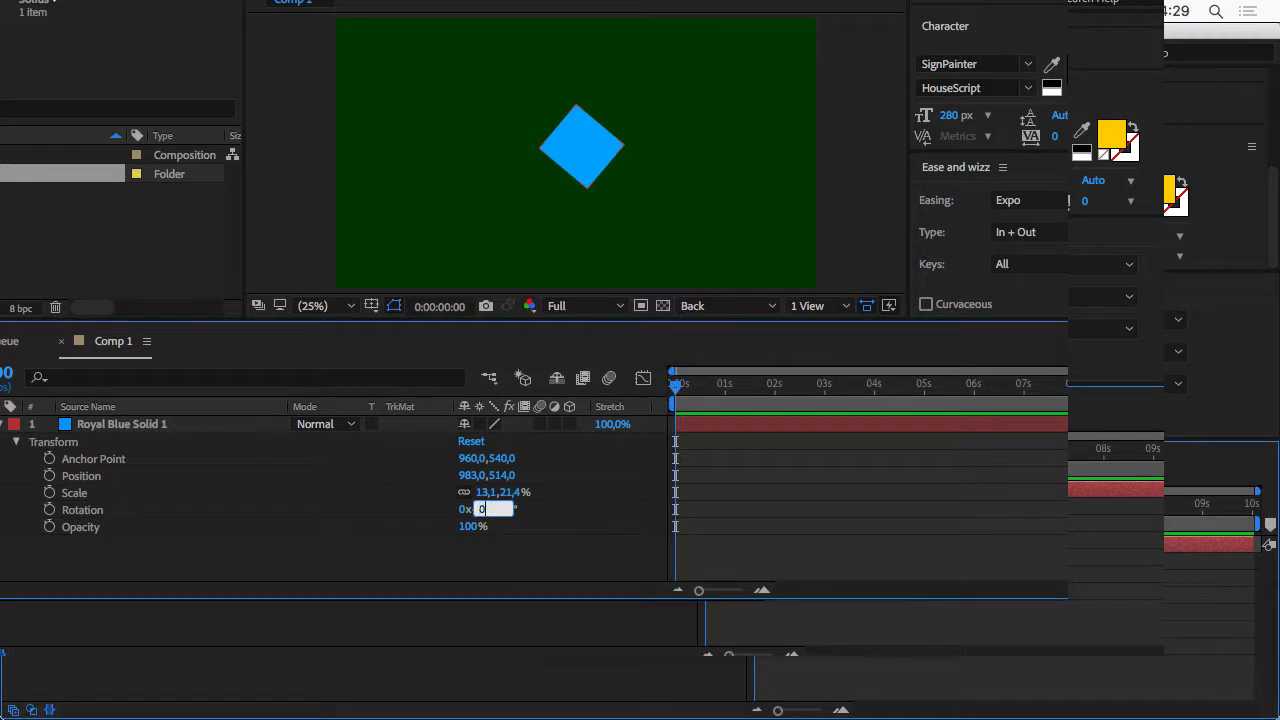
pyautogui.write('0')
pyautogui.click(512, 547)
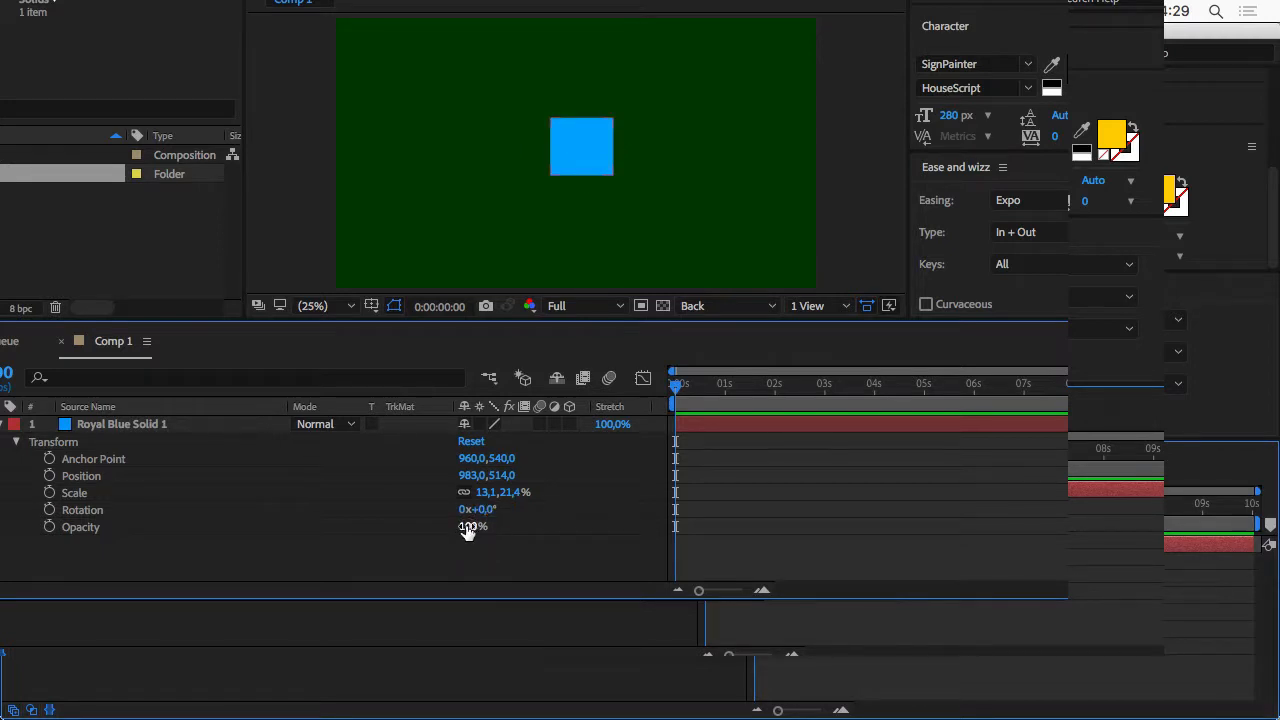
pyautogui.moveTo(468, 526); pyautogui.dragTo(560, 540)
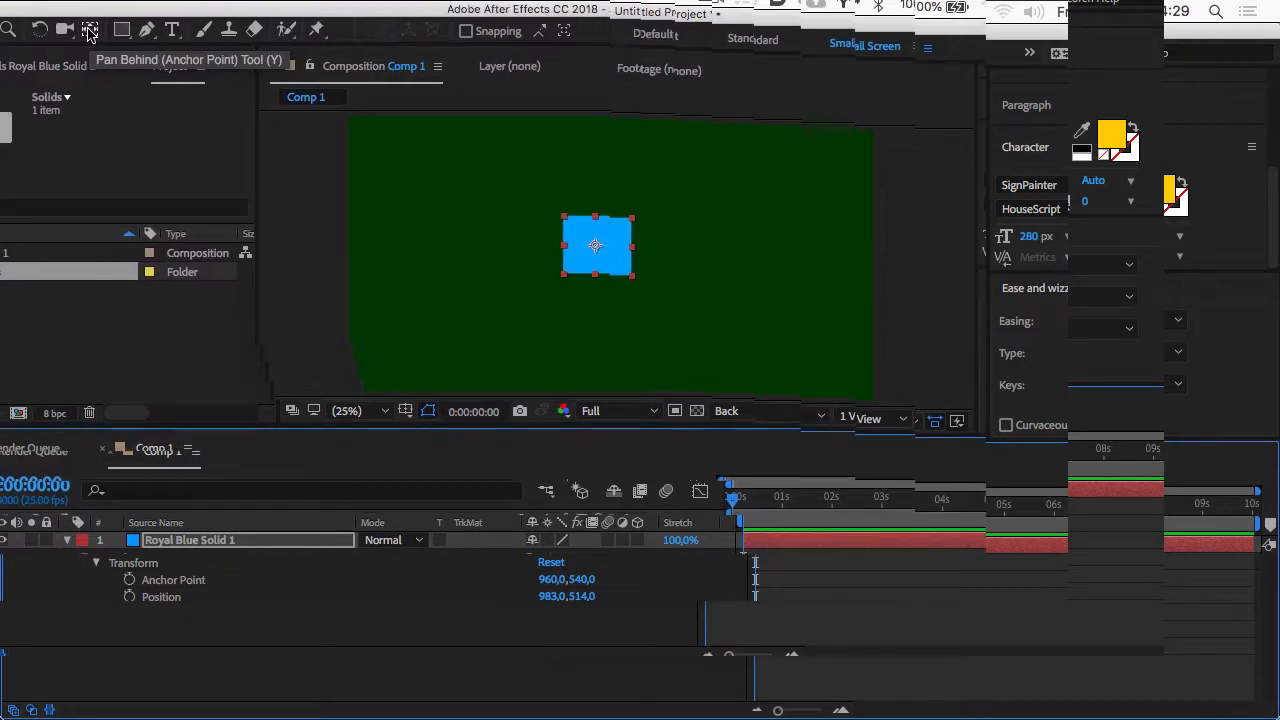
# - Move the solid's anchor point near its upper-right corner with the Pan Behind tool, to about 1743.7, 76.3
pyautogui.click(44, 16)
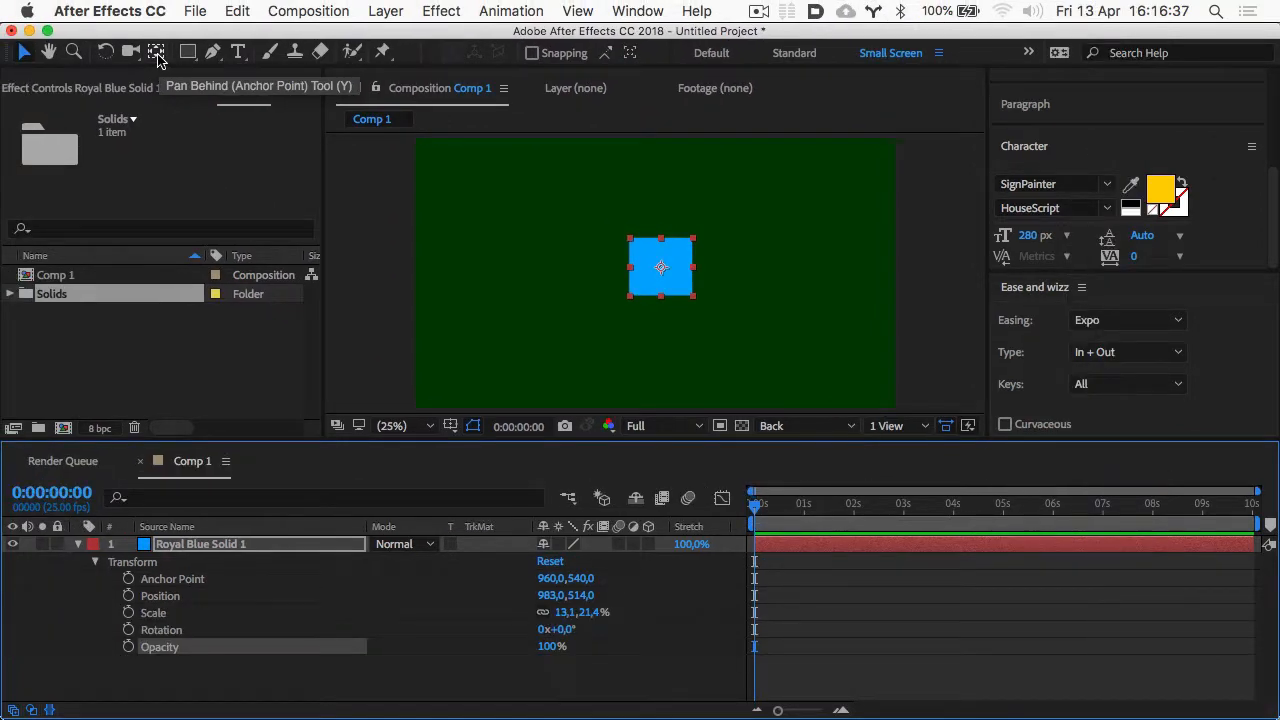
pyautogui.click(158, 56)
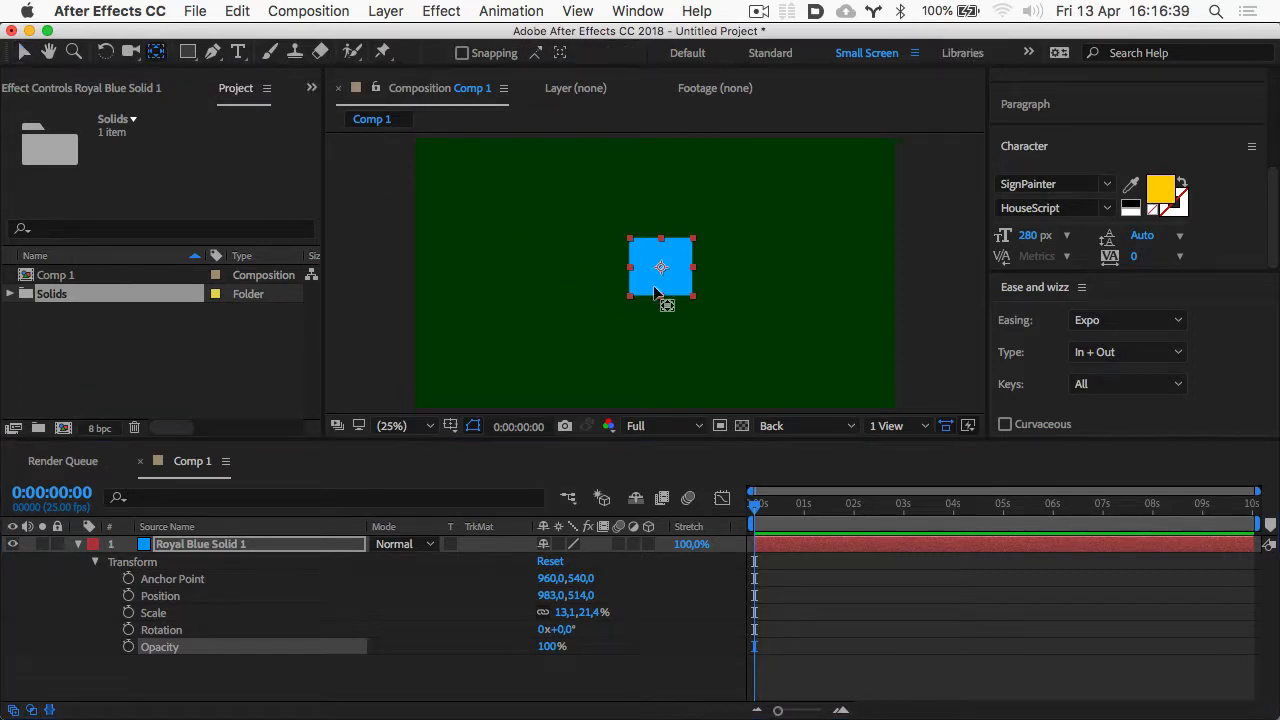
pyautogui.press('/')
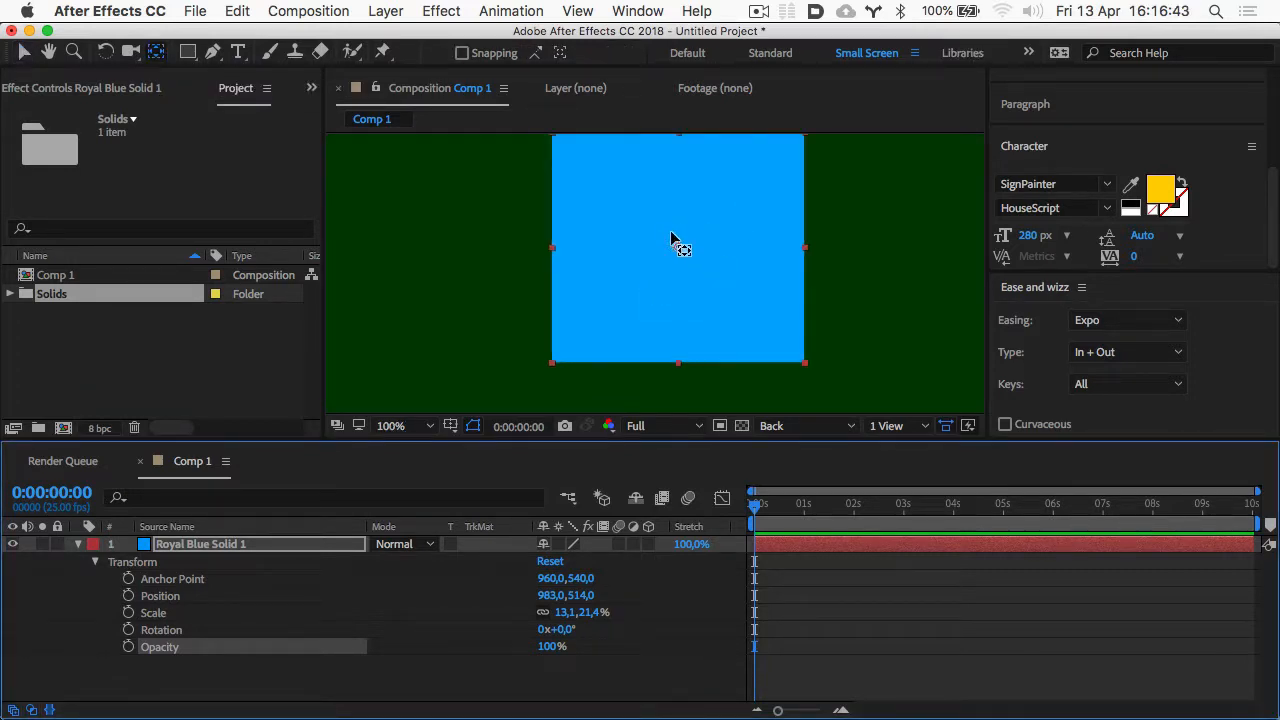
pyautogui.moveTo(675, 242); pyautogui.dragTo(785, 155)
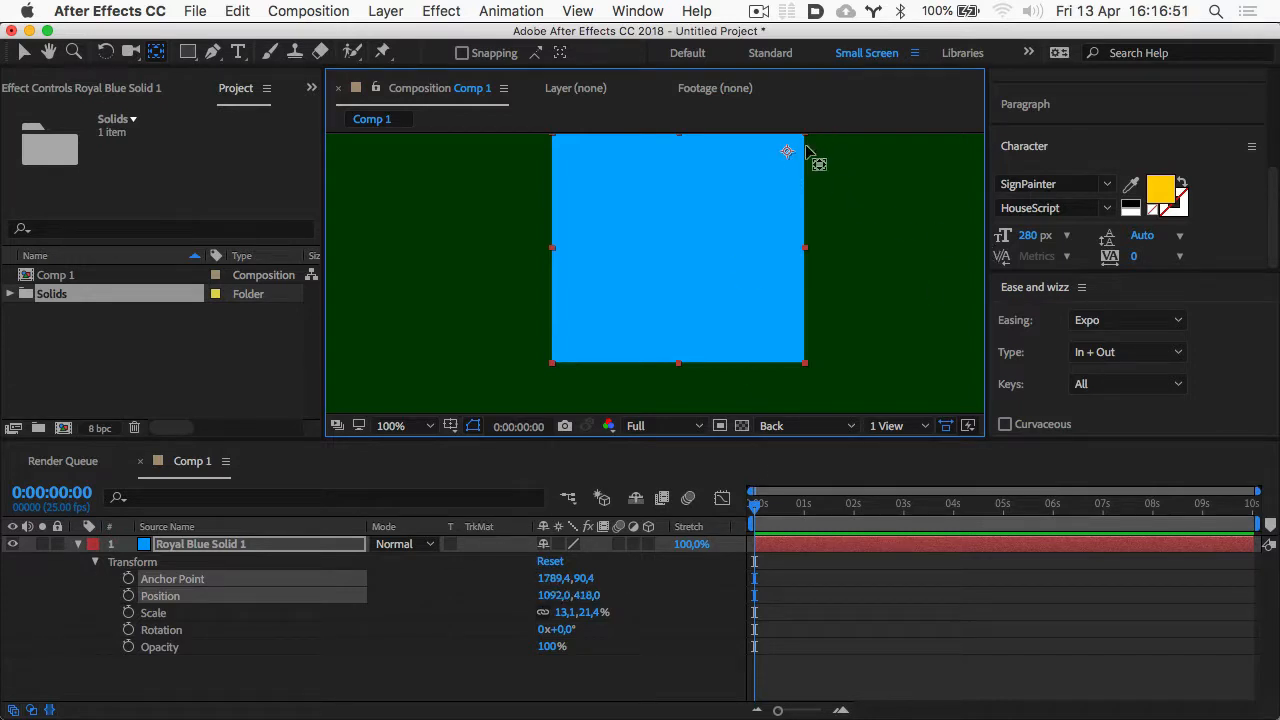
pyautogui.moveTo(787, 151)
pyautogui.mouseDown()
pyautogui.moveTo(757, 206)
pyautogui.moveTo(789, 144)
pyautogui.mouseUp()
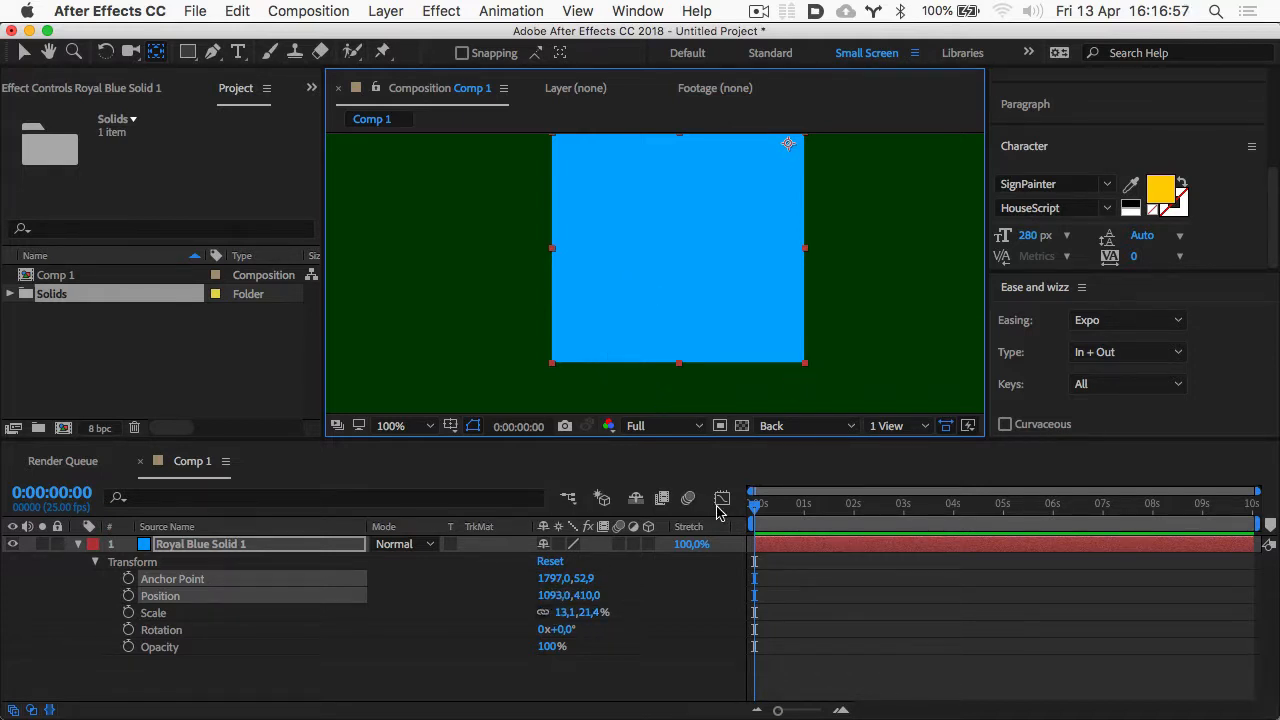
pyautogui.moveTo(791, 141); pyautogui.dragTo(784, 148)
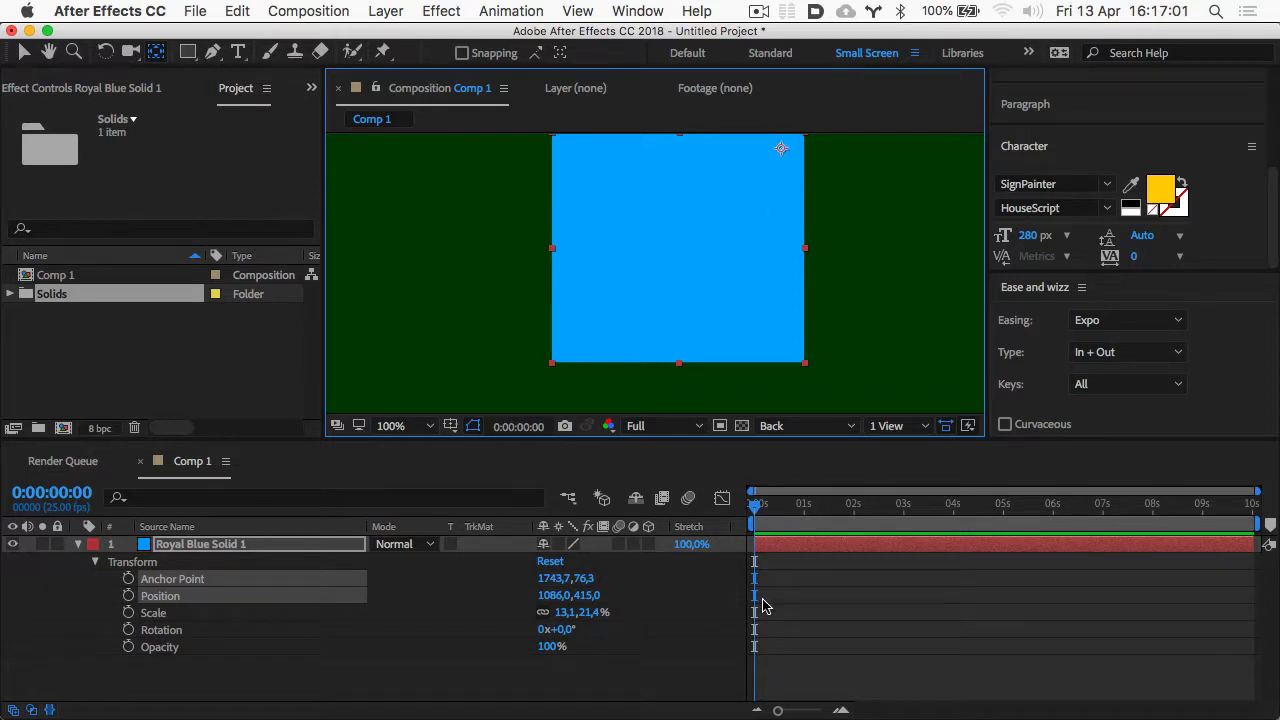
# - Enlarge the solid around its off-centre anchor point to a Scale of about 19.1 × 31.1%
pyautogui.press(',')
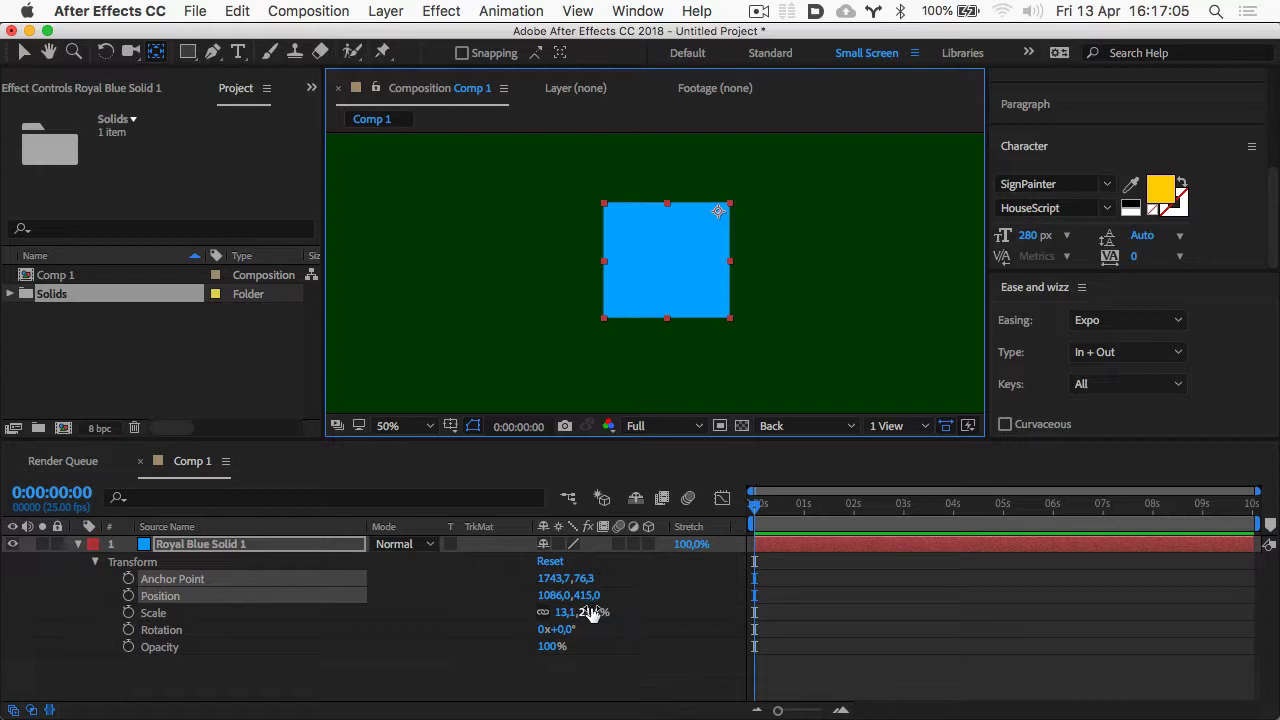
pyautogui.click(564, 612)
pyautogui.moveTo(563, 612)
pyautogui.mouseDown()
pyautogui.moveTo(598, 612)
pyautogui.moveTo(562, 612)
pyautogui.moveTo(578, 612)
pyautogui.moveTo(562, 612)
pyautogui.moveTo(575, 612)
pyautogui.moveTo(564, 626)
pyautogui.moveTo(546, 616)
pyautogui.moveTo(575, 622)
pyautogui.mouseUp()
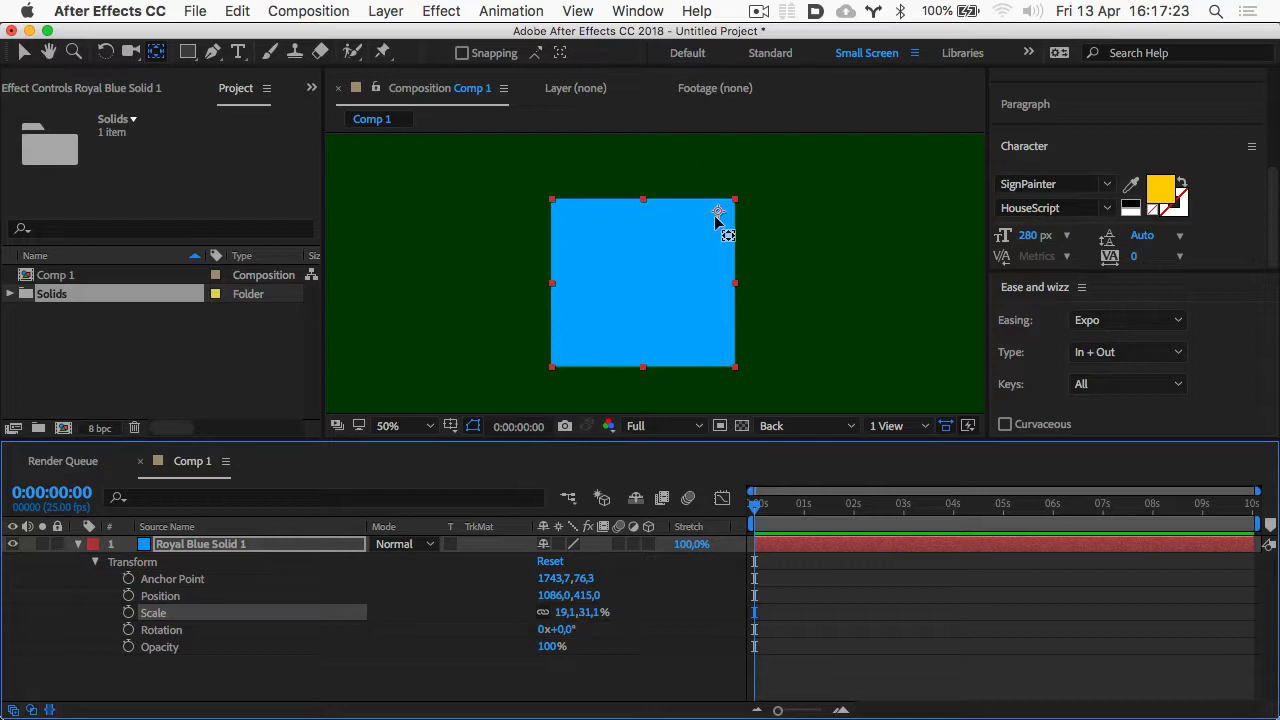
# - Move the anchor point to the solid's centre, about 970.6, 558.7, and try scaling and rotating around it, undoing the trial
pyautogui.moveTo(718, 211); pyautogui.dragTo(644, 286)
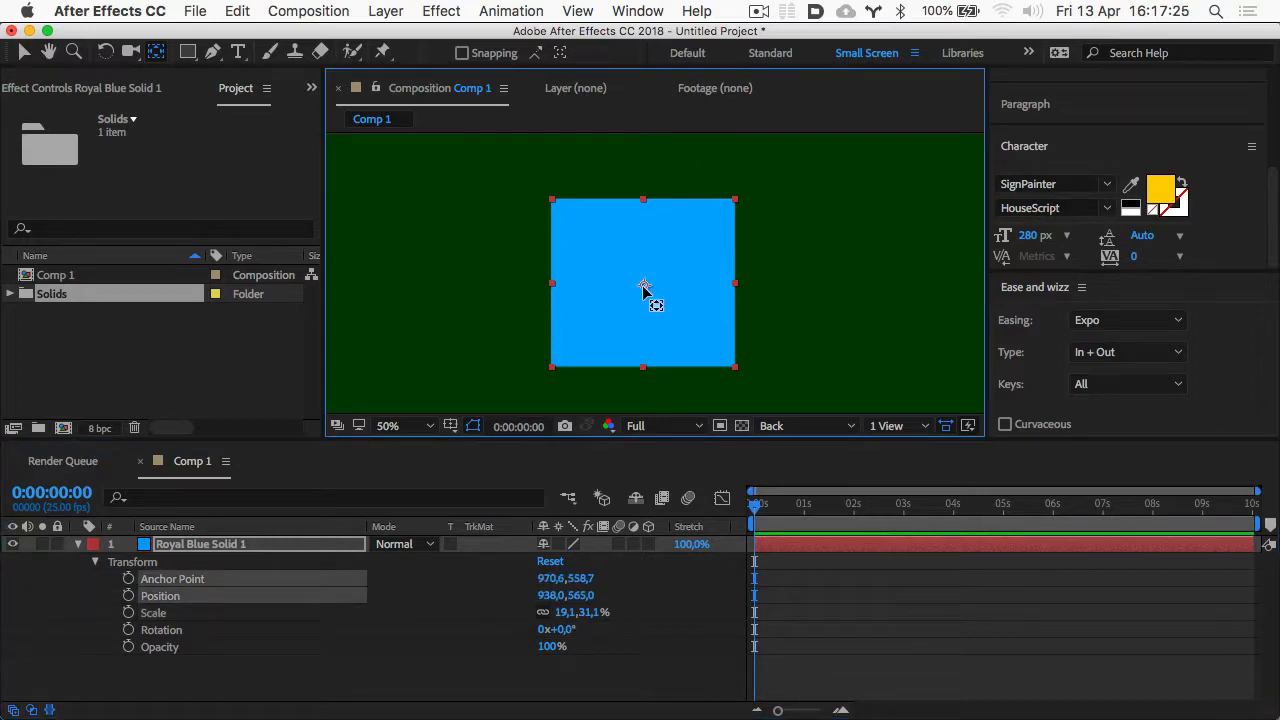
pyautogui.moveTo(585, 612)
pyautogui.mouseDown()
pyautogui.moveTo(680, 612)
pyautogui.moveTo(570, 612)
pyautogui.moveTo(588, 612)
pyautogui.mouseUp()
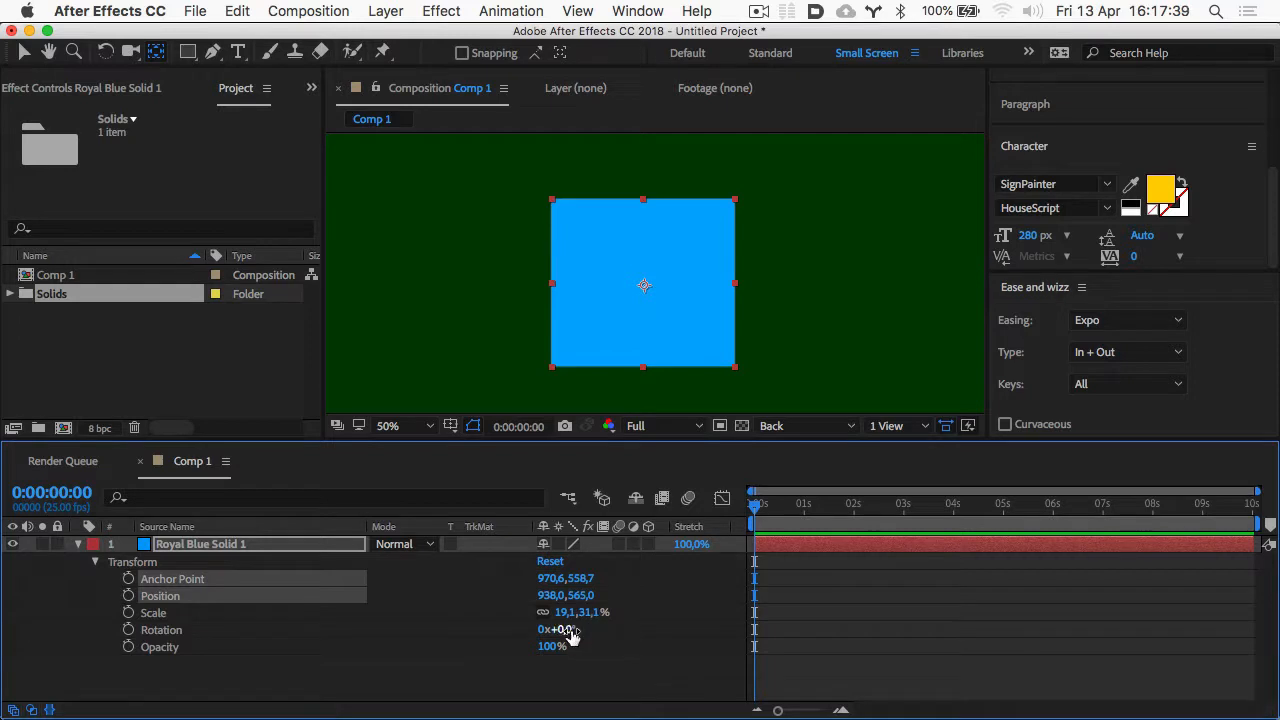
pyautogui.moveTo(570, 637)
pyautogui.mouseDown()
pyautogui.moveTo(510, 626)
pyautogui.moveTo(612, 640)
pyautogui.moveTo(557, 649)
pyautogui.mouseUp()
pyautogui.press('super+z')
# - Move the anchor point near the solid's upper-left corner, about 155.6, 95.6, and rotate the solid around it to 80°
pyautogui.click(645, 288)
pyautogui.moveTo(645, 288); pyautogui.dragTo(566, 212)
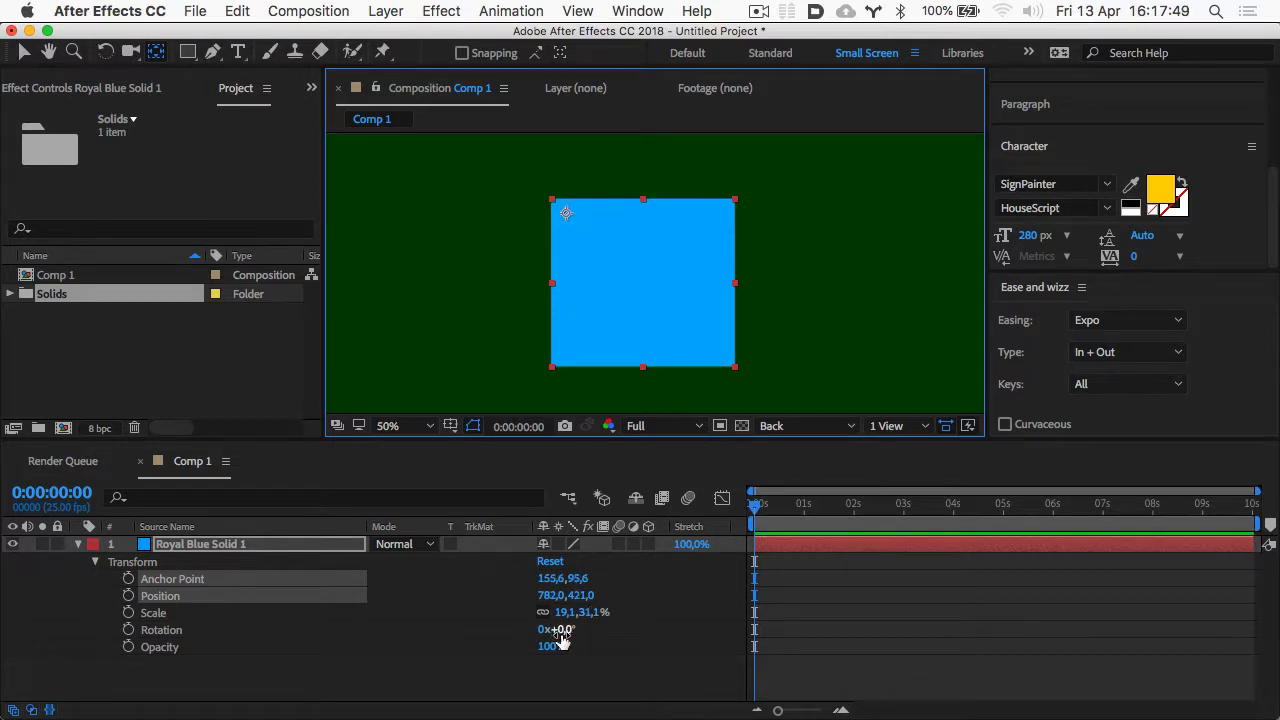
pyautogui.moveTo(562, 629); pyautogui.dragTo(590, 640)
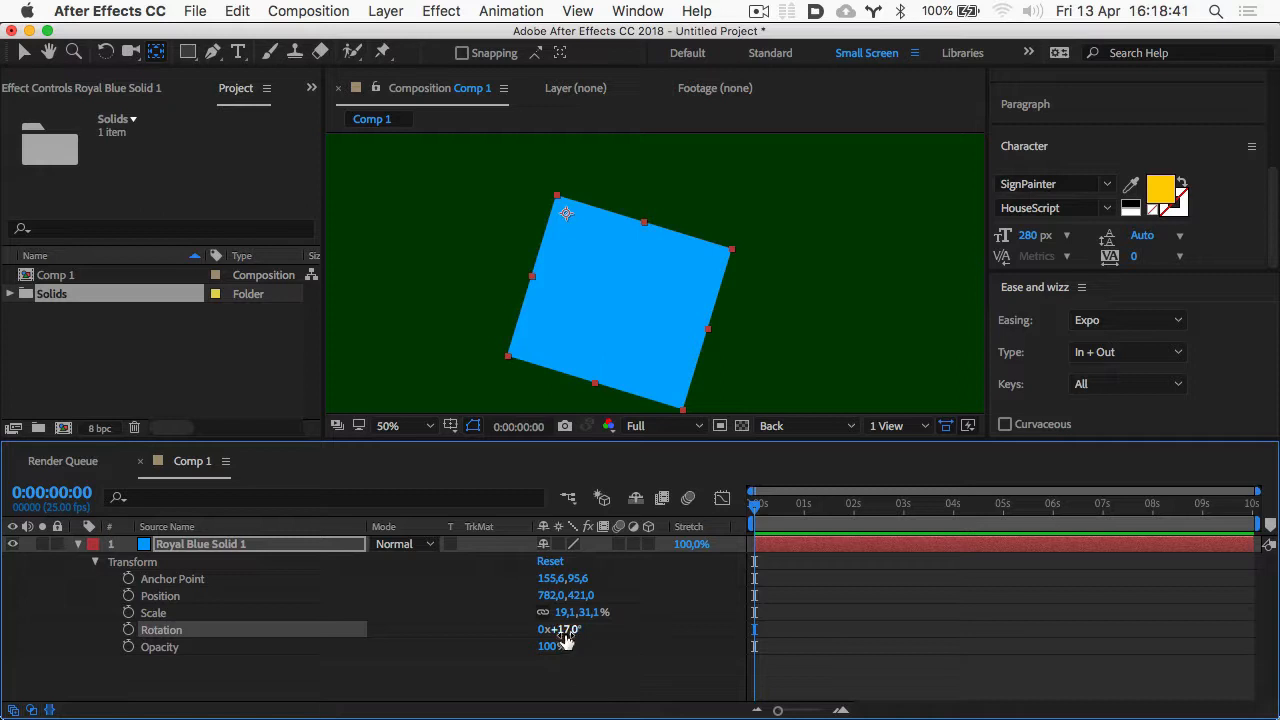
pyautogui.moveTo(565, 640)
pyautogui.mouseDown()
pyautogui.moveTo(593, 630)
pyautogui.moveTo(558, 630)
pyautogui.moveTo(578, 630)
pyautogui.moveTo(567, 622)
pyautogui.mouseUp()
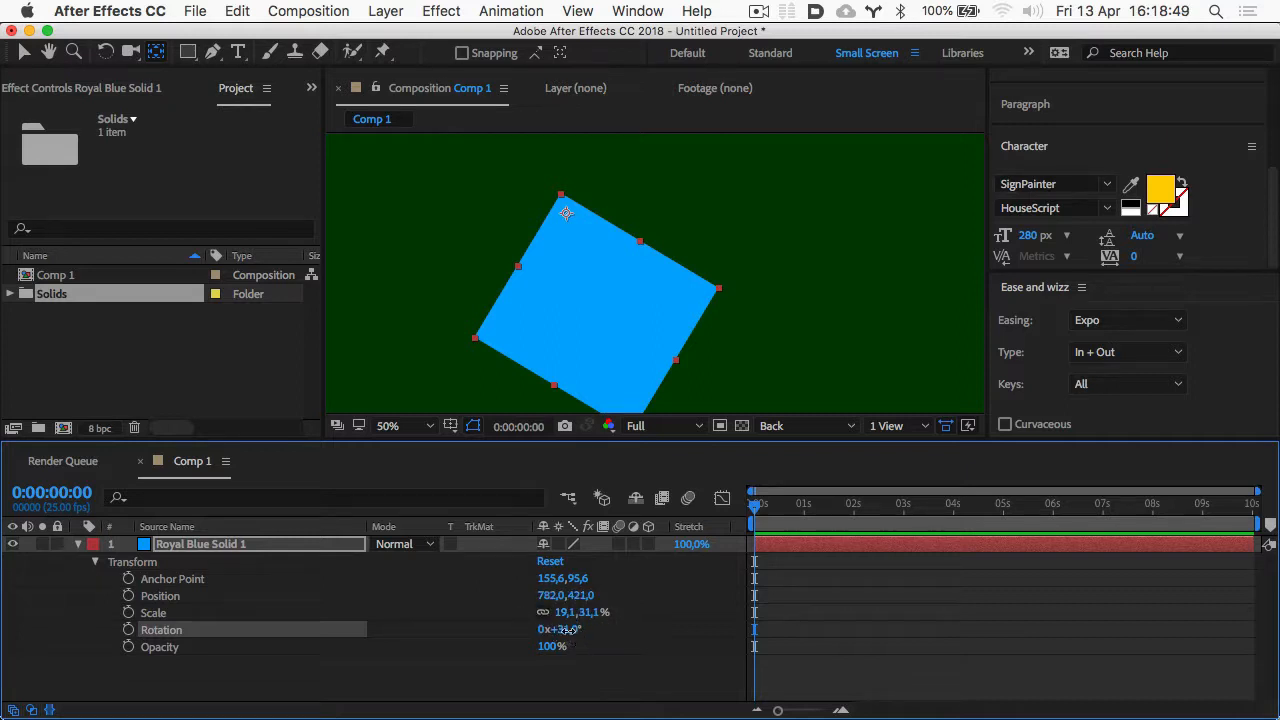
pyautogui.moveTo(570, 630); pyautogui.dragTo(594, 604)
# - Place the anchor point outside the solid at about 471.8, -1489.6, and transform the solid around it to 55° and 16.1 × 26.2% scale
pyautogui.moveTo(572, 215); pyautogui.dragTo(815, 205)
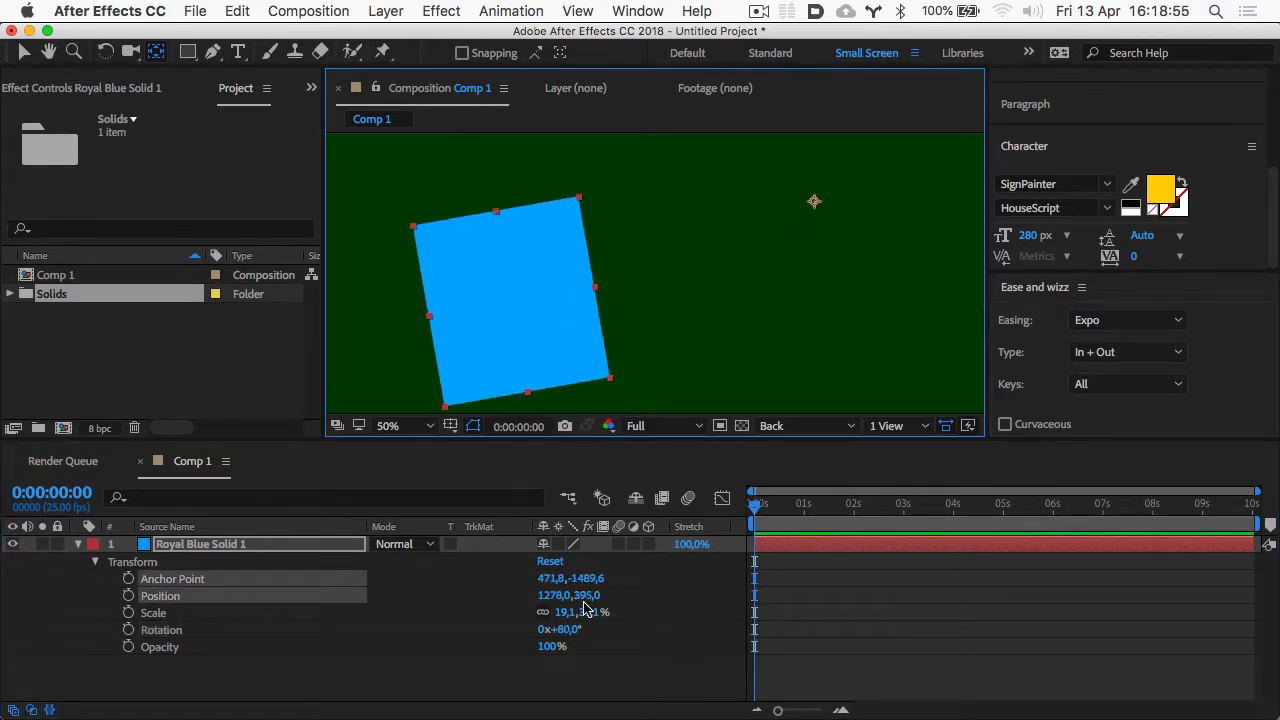
pyautogui.moveTo(566, 629)
pyautogui.mouseDown()
pyautogui.moveTo(652, 623)
pyautogui.moveTo(544, 628)
pyautogui.moveTo(656, 630)
pyautogui.moveTo(555, 648)
pyautogui.moveTo(548, 618)
pyautogui.moveTo(537, 628)
pyautogui.moveTo(610, 621)
pyautogui.moveTo(545, 624)
pyautogui.moveTo(595, 622)
pyautogui.moveTo(560, 632)
pyautogui.moveTo(584, 630)
pyautogui.mouseUp()
pyautogui.press(',')
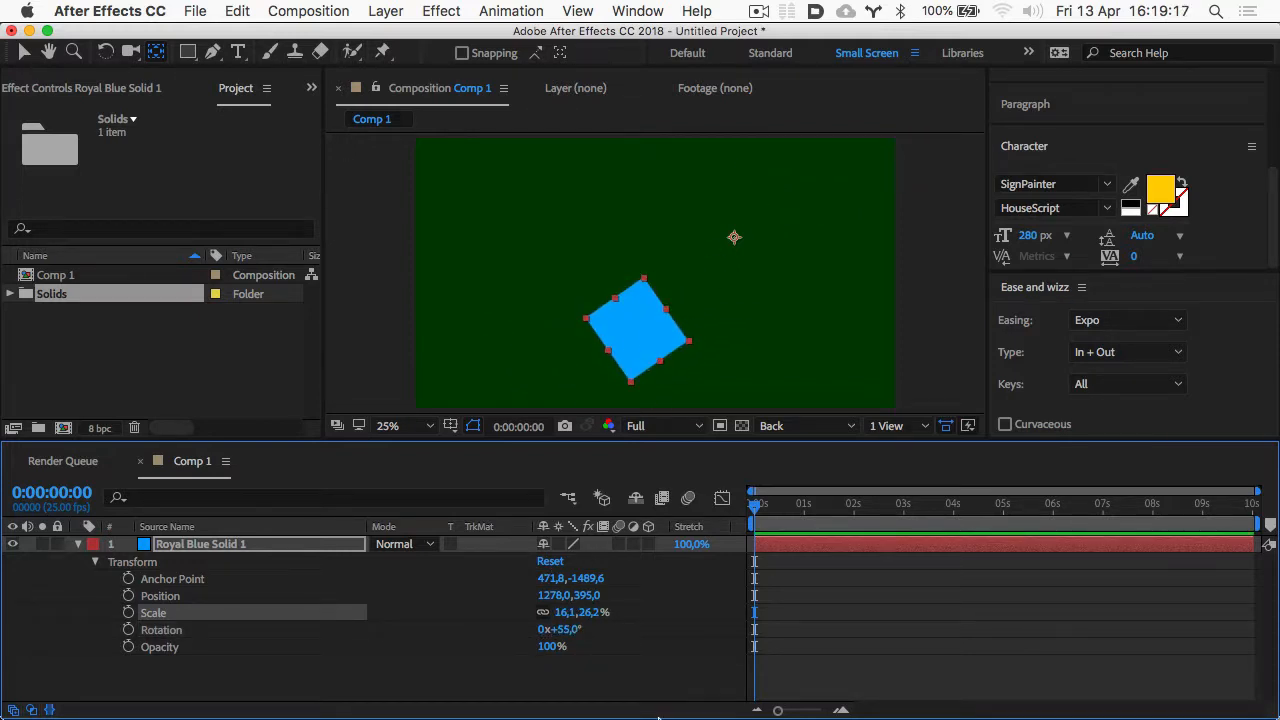
# - Scrub the timeline to 0:00:00:11 and return the playhead to 0:00:00:00
pyautogui.moveTo(655, 712)
pyautogui.click(778, 509)
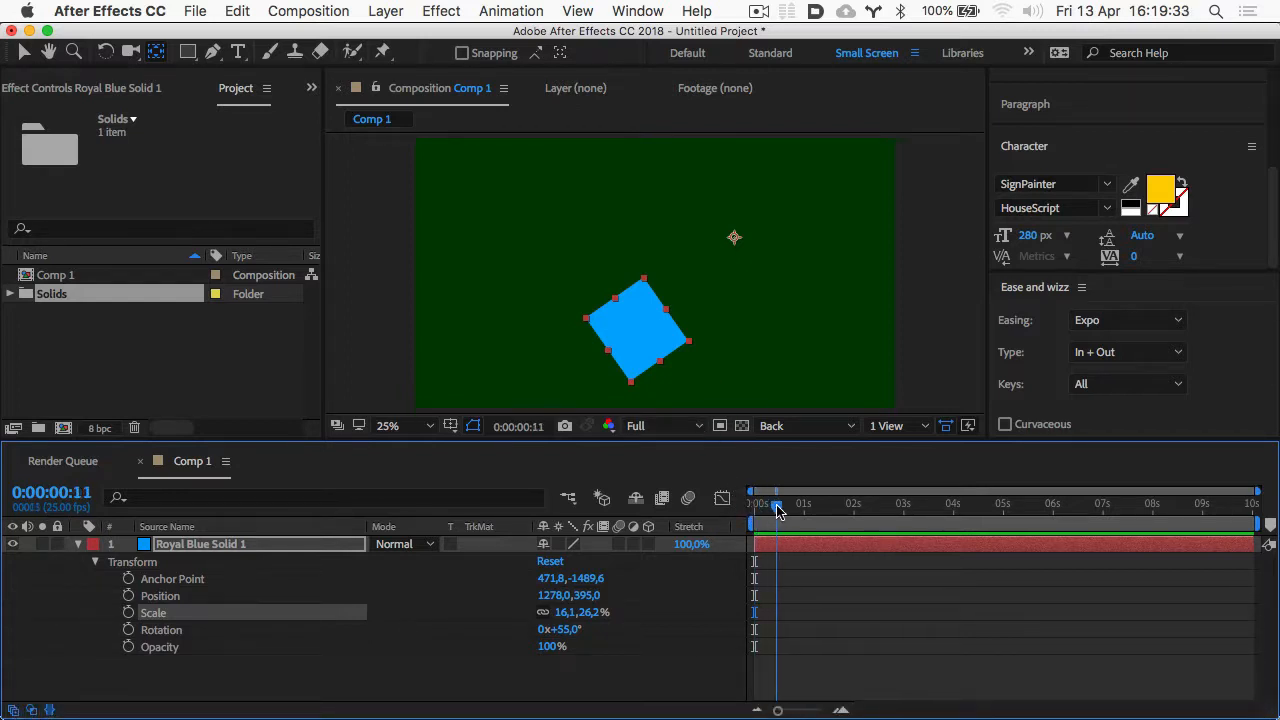
pyautogui.moveTo(778, 509); pyautogui.dragTo(658, 510)
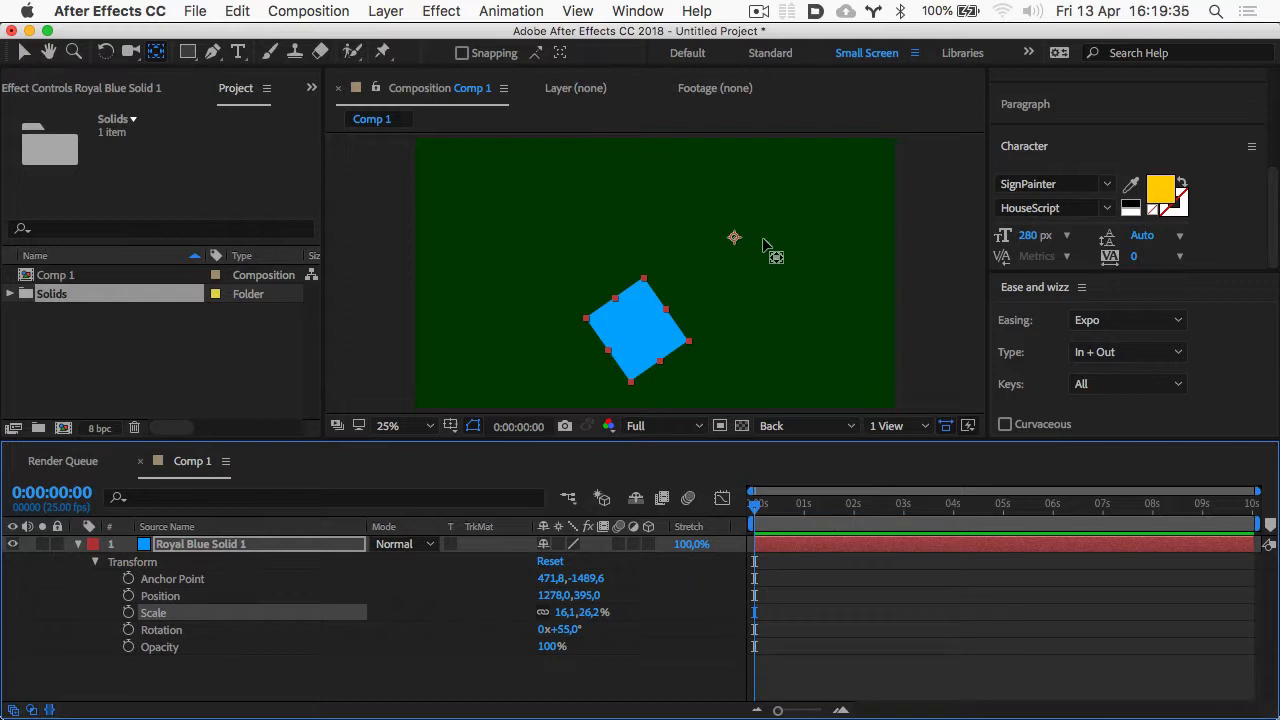
# - Move the anchor point to about 932.2, 552.2 at the solid's centre and reposition the solid at about 1034, 443
pyautogui.moveTo(735, 238); pyautogui.dragTo(636, 333)
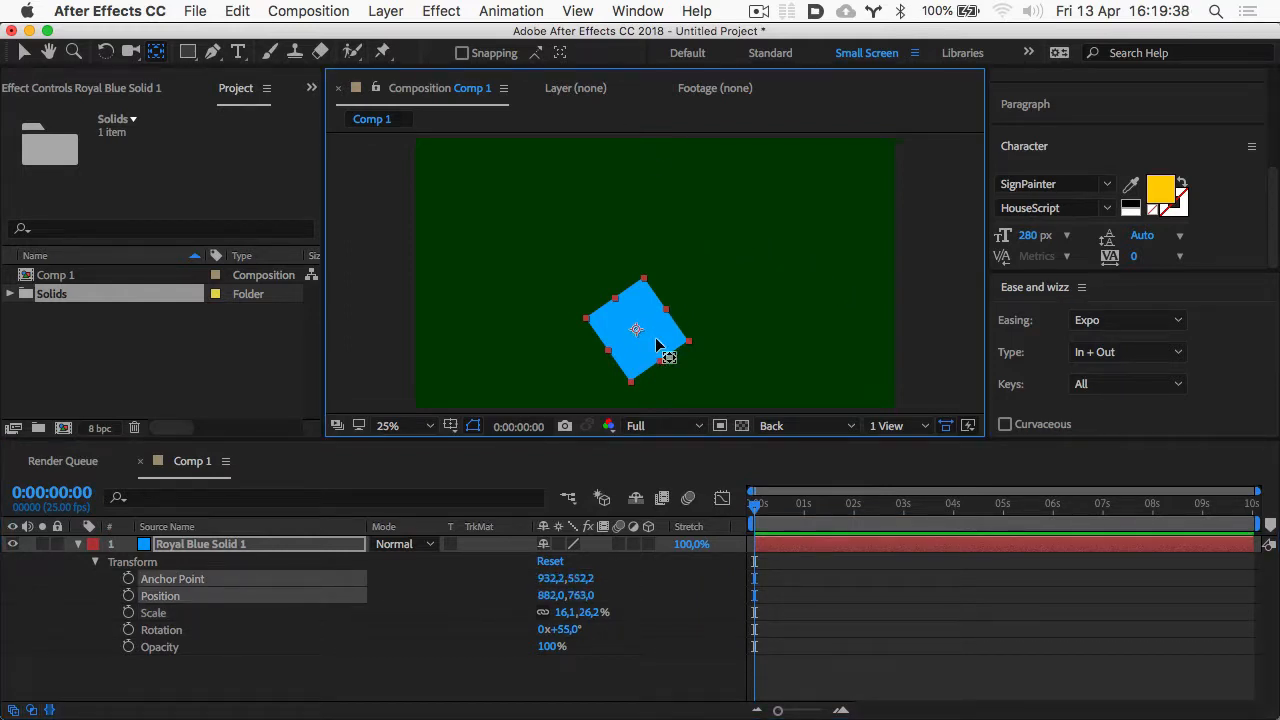
pyautogui.click(30, 86)
pyautogui.click(24, 55)
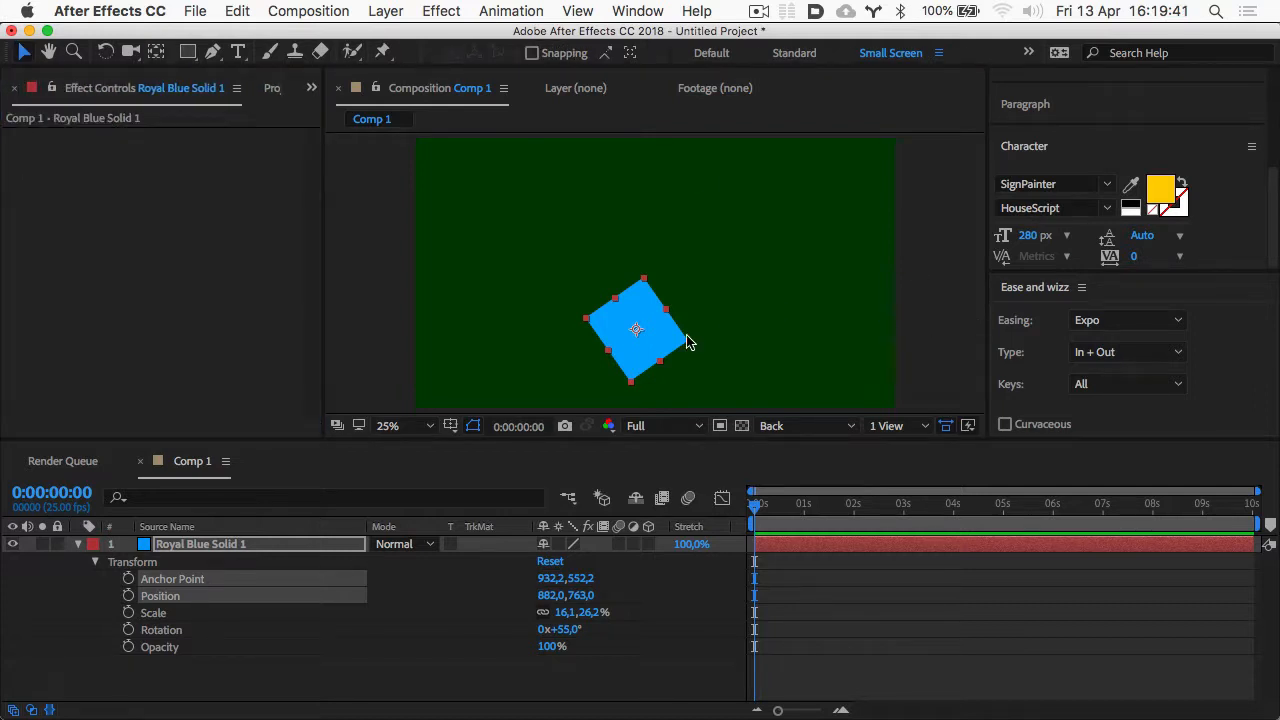
pyautogui.moveTo(662, 355); pyautogui.dragTo(700, 275)
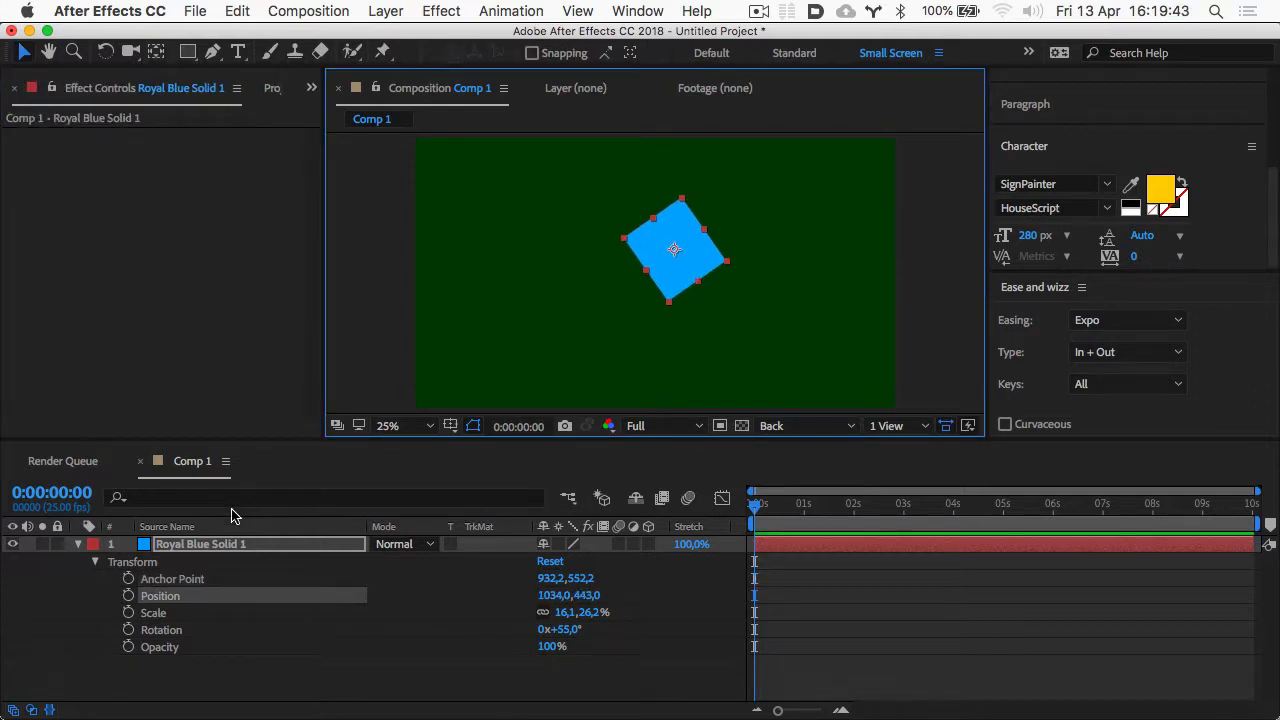
# - Look at the Render Queue, return to the Comp 1 timeline and deselect the solid layer
pyautogui.click(211, 547)
pyautogui.press('super+alt+0')
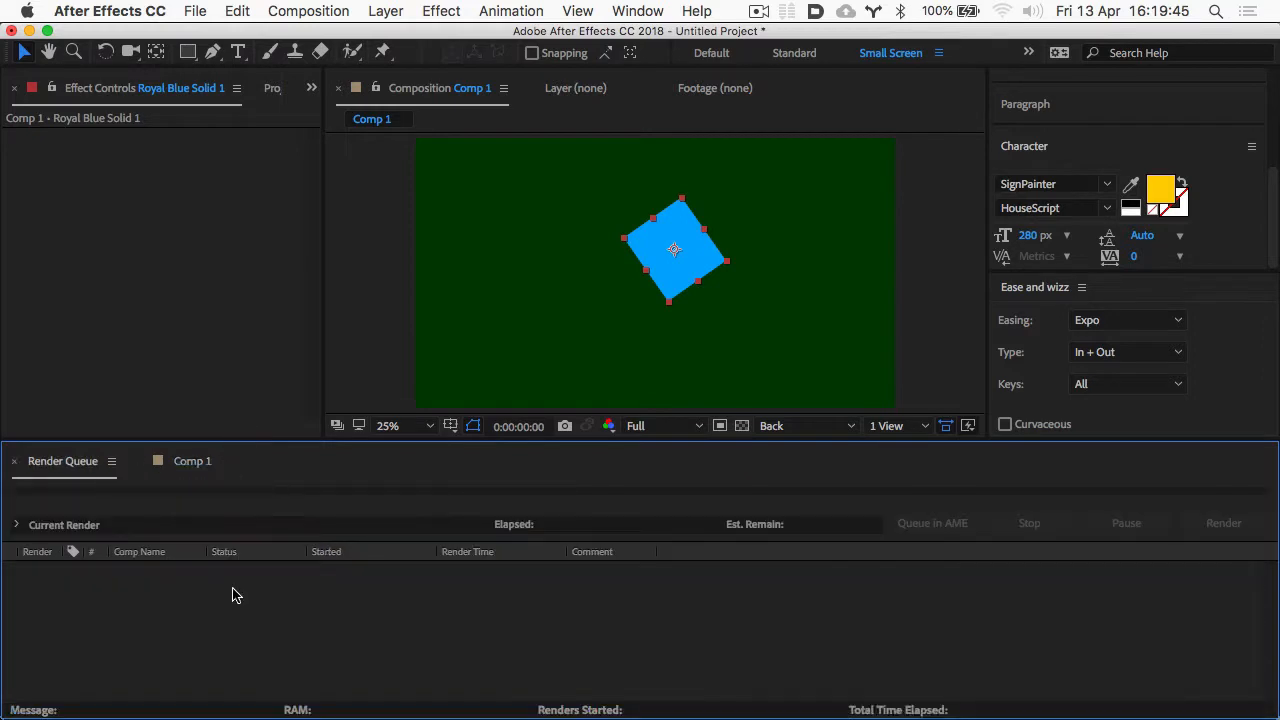
pyautogui.click(190, 461)
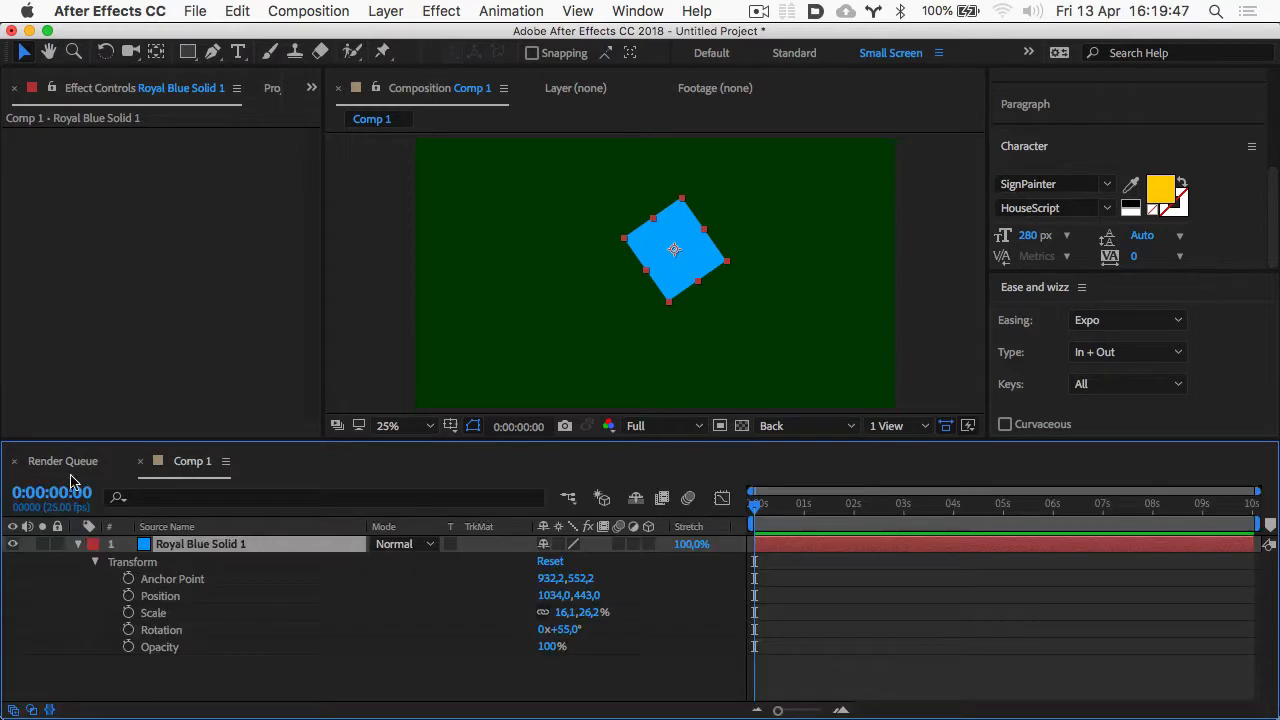
pyautogui.click(159, 674)
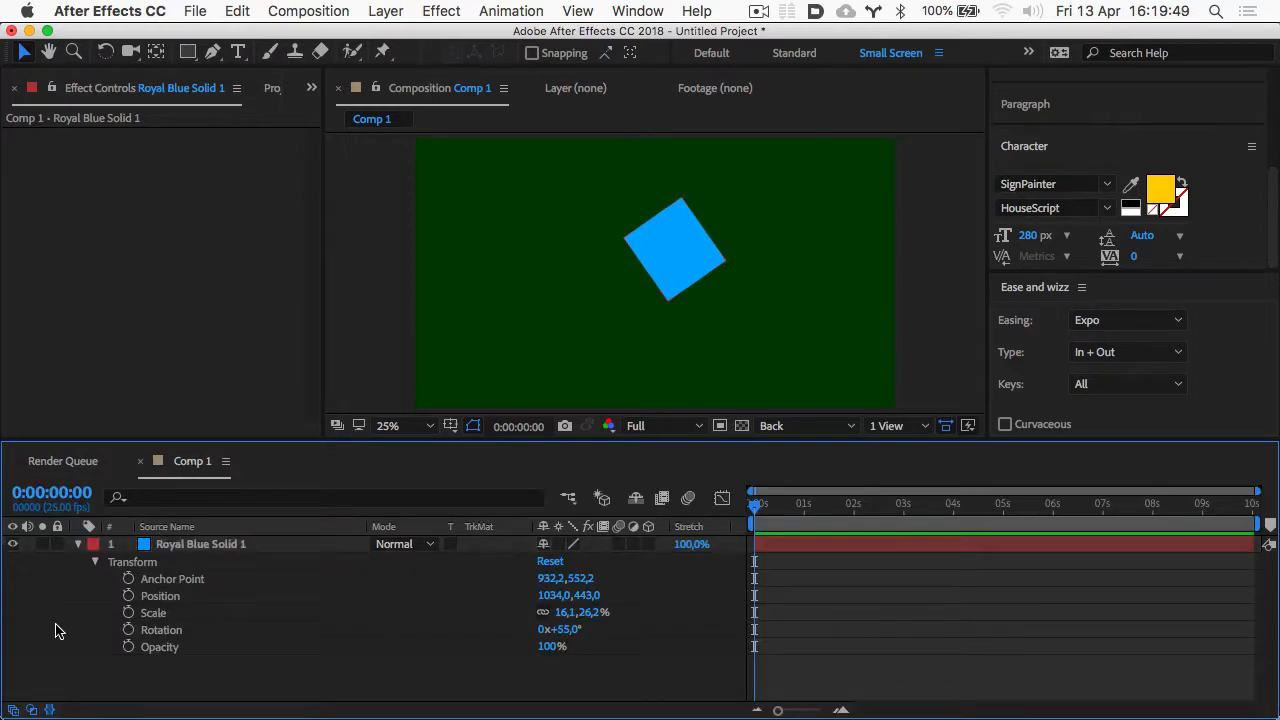
# - Set the solid's Rotation to 0° and move it near the composition's centre, about 946, 519
pyautogui.click(565, 630)
pyautogui.write('0')
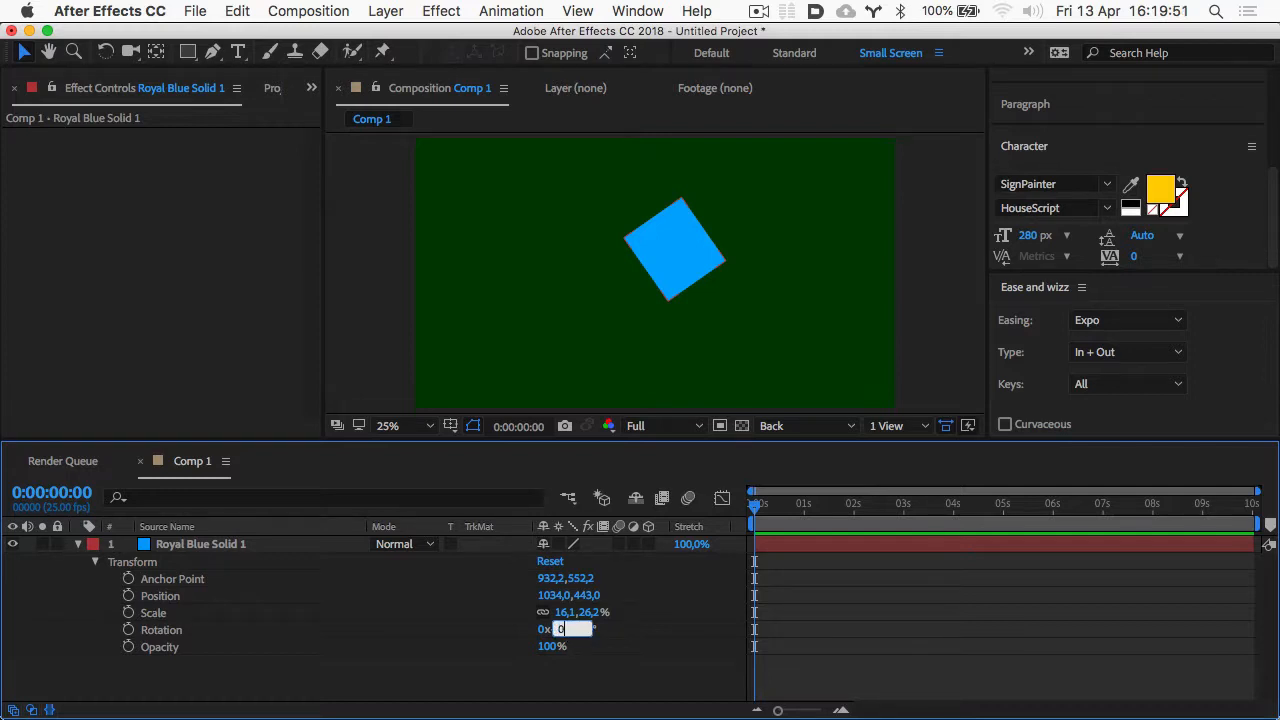
pyautogui.press('Tab')
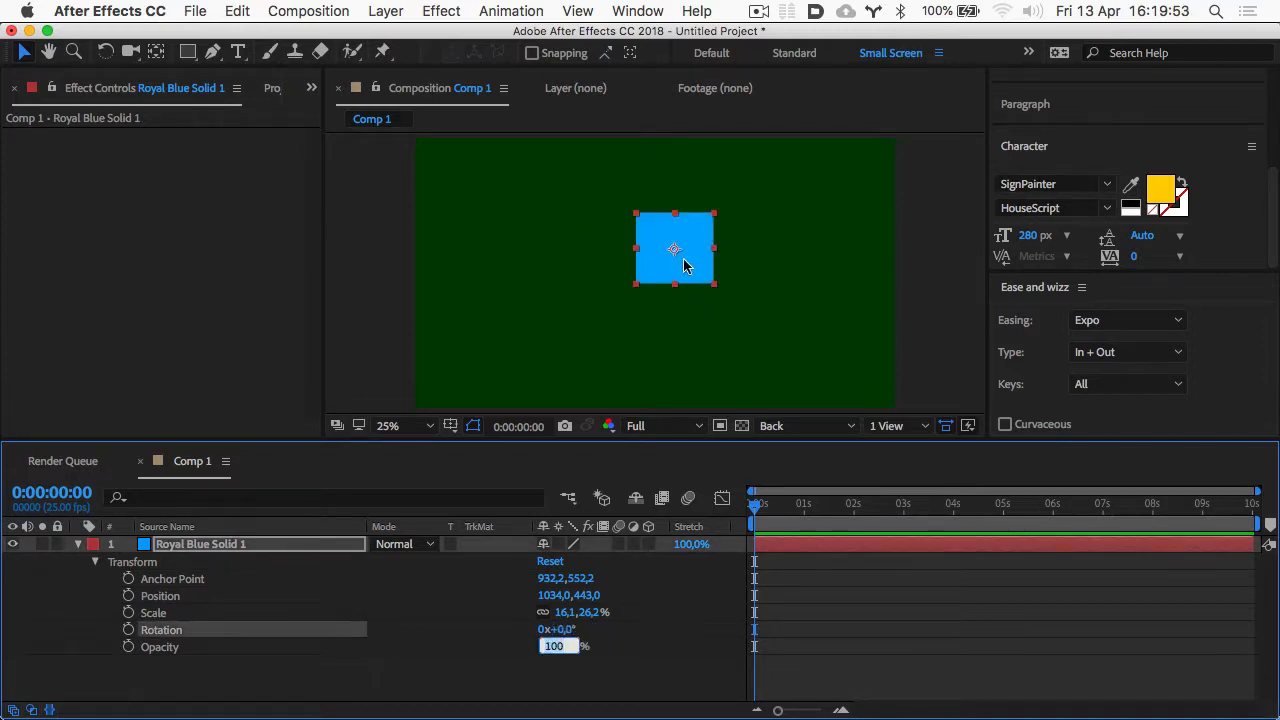
pyautogui.moveTo(697, 271); pyautogui.dragTo(673, 291)
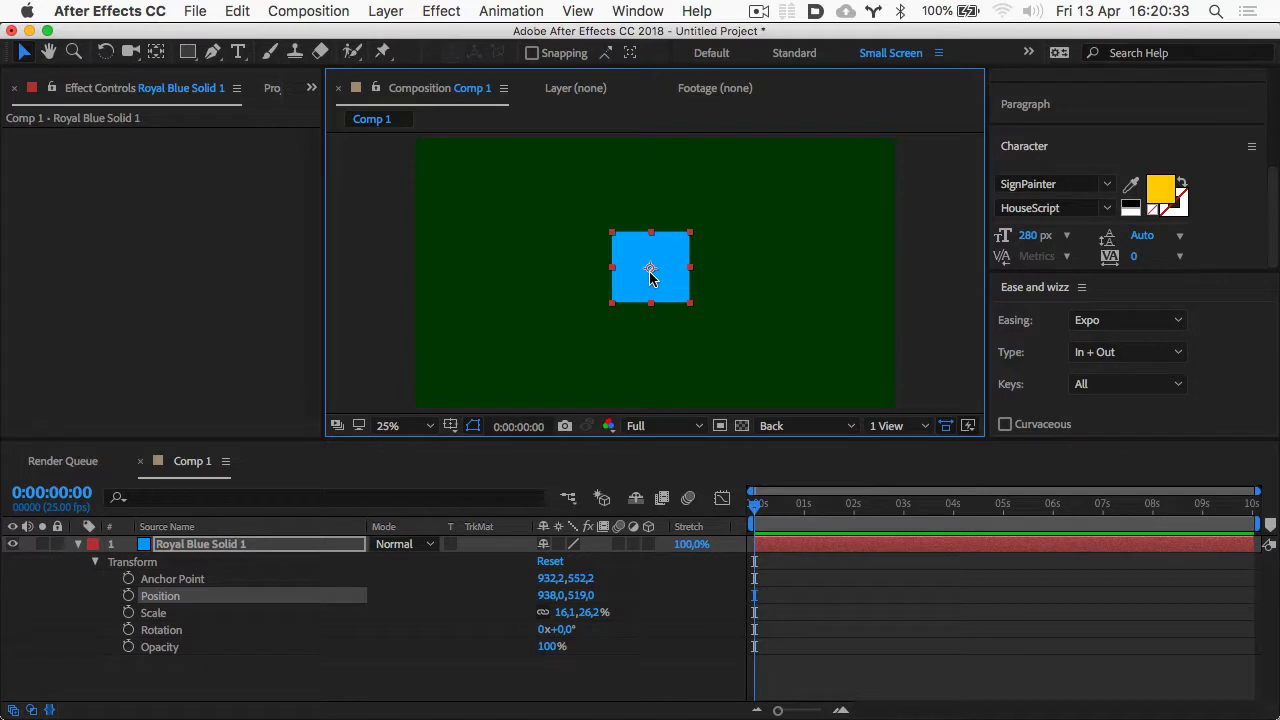
pyautogui.moveTo(636, 253); pyautogui.dragTo(638, 253)
# - Open the blue solid in its Layer view and compare it with the Comp 1 composition view, ending in the composition
pyautogui.doubleClick(634, 253)
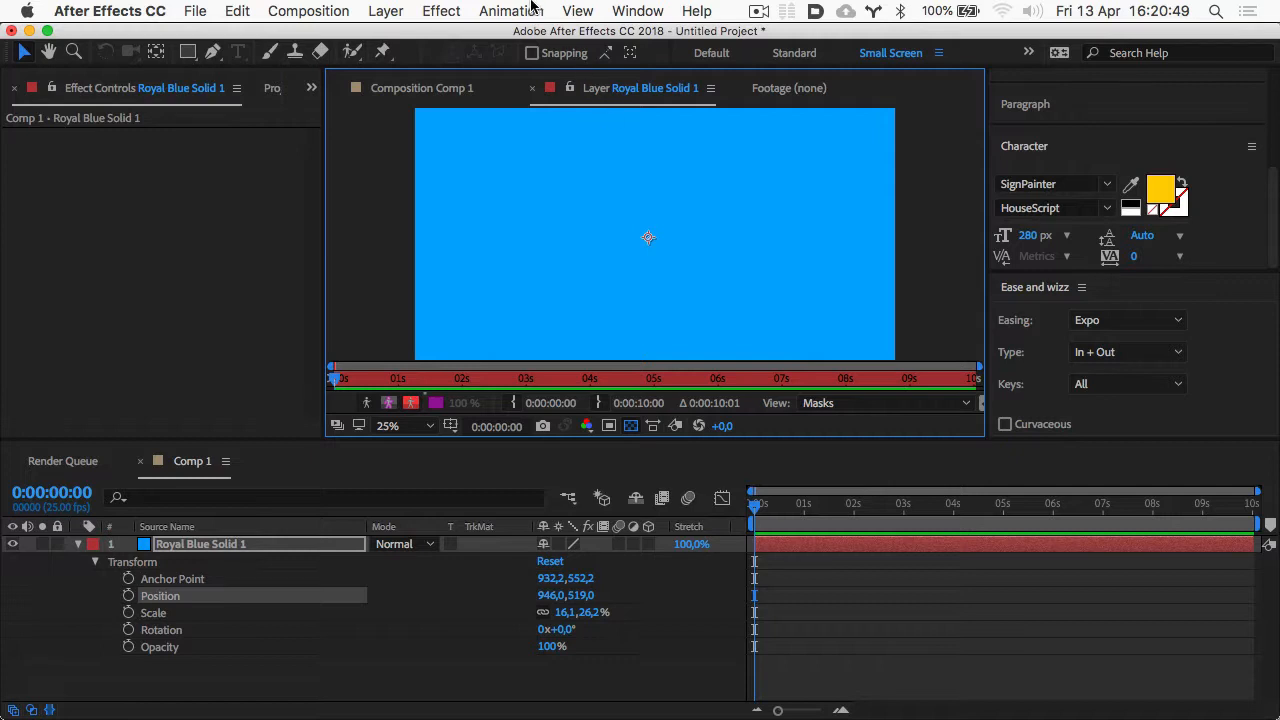
pyautogui.click(410, 107)
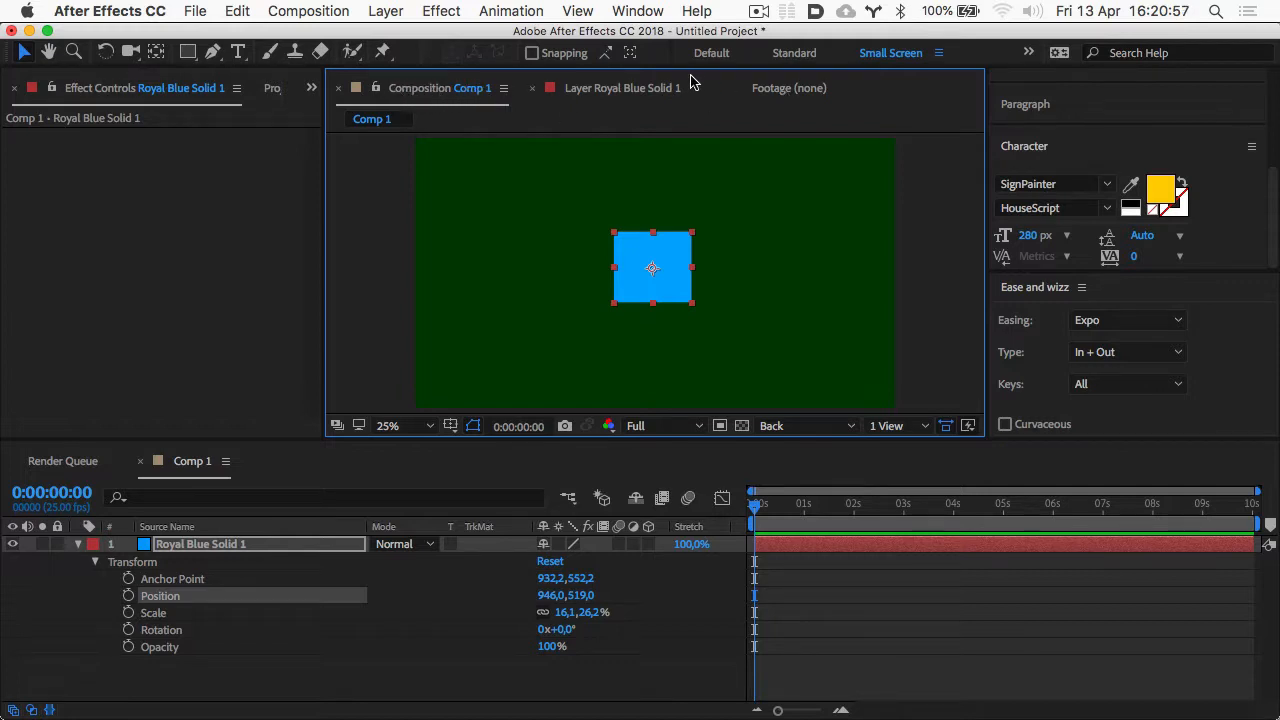
pyautogui.click(619, 89)
pyautogui.click(430, 106)
pyautogui.click(806, 86)
pyautogui.click(408, 88)
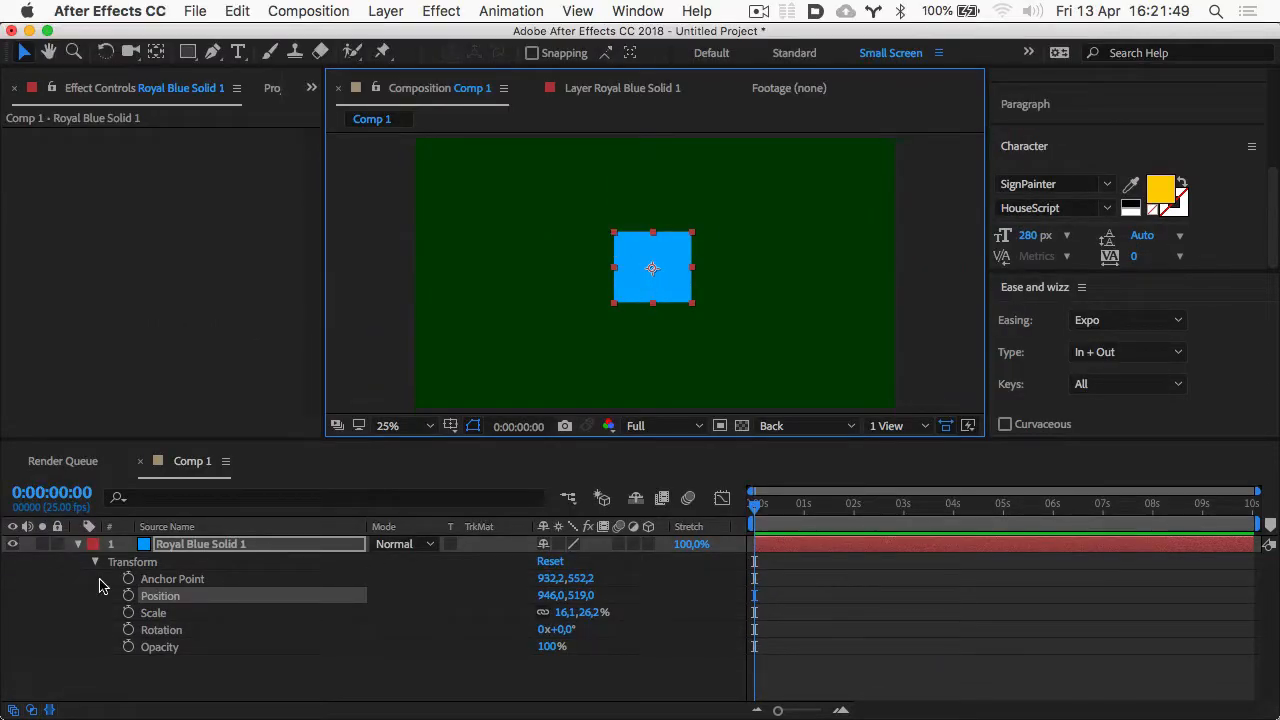
# - Set a Position keyframe at 0:00:00:00 and move the solid horizontally to about 1766, 519 at 0:00:01:24
pyautogui.click(128, 596)
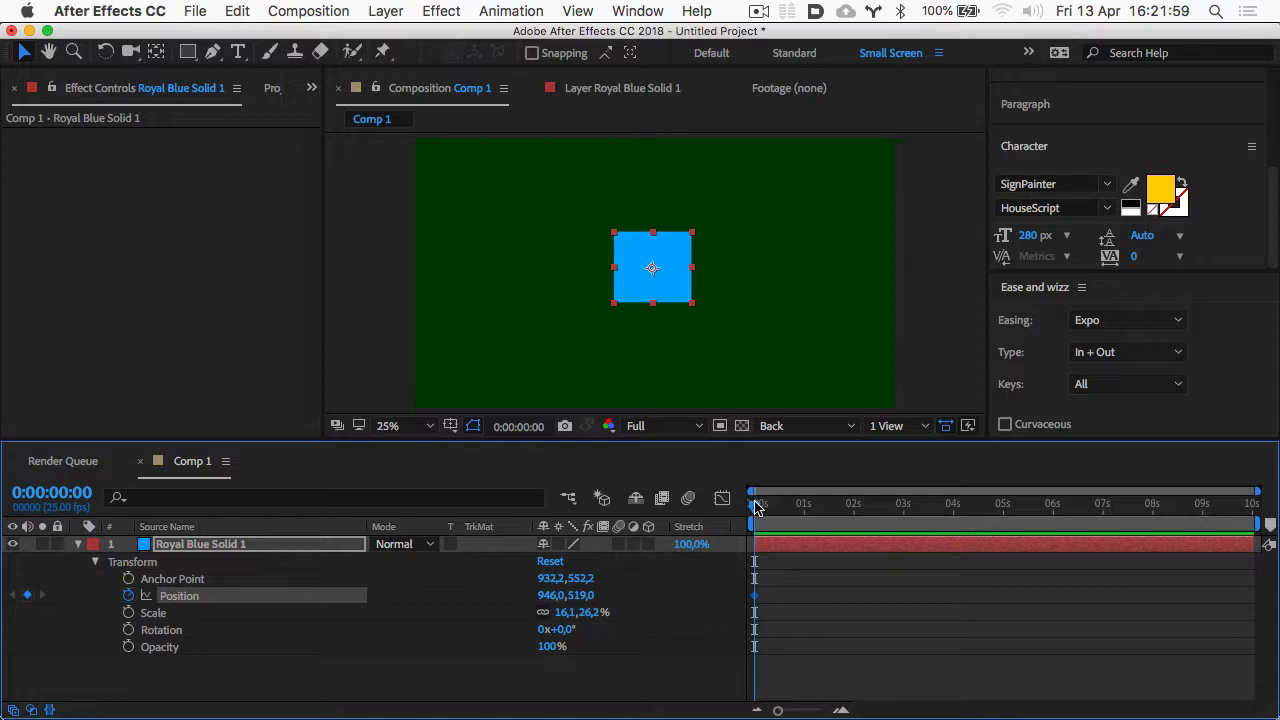
pyautogui.moveTo(757, 508); pyautogui.dragTo(851, 512)
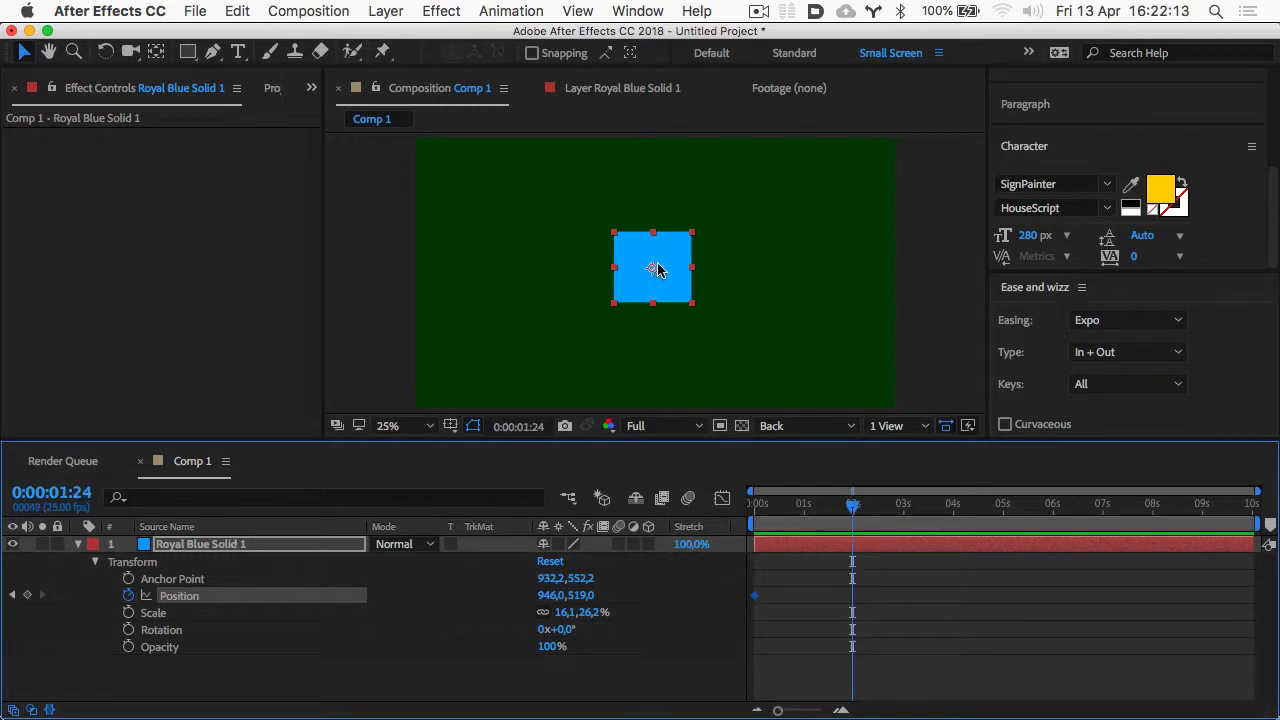
pyautogui.moveTo(677, 250); pyautogui.dragTo(880, 250)
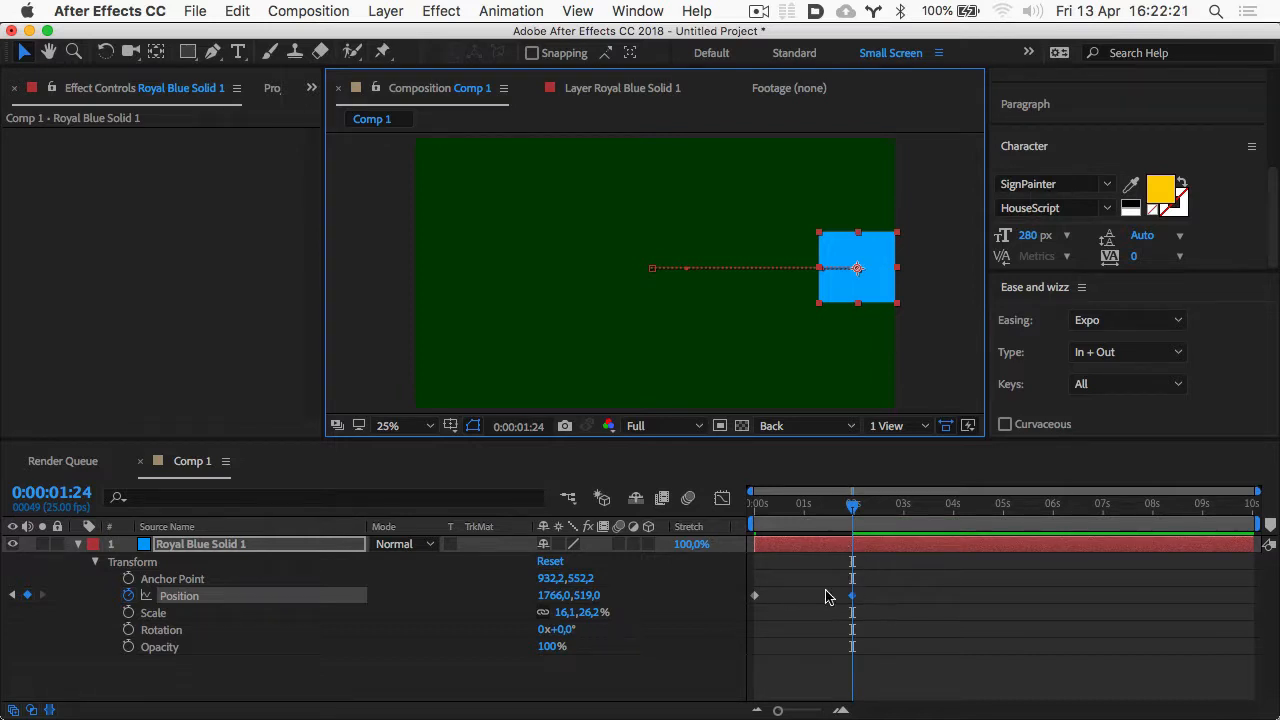
# - Preview the position animation from the start, undo its Position keyframes and return the playhead to 0:00:00:00
pyautogui.moveTo(853, 510); pyautogui.dragTo(735, 515)
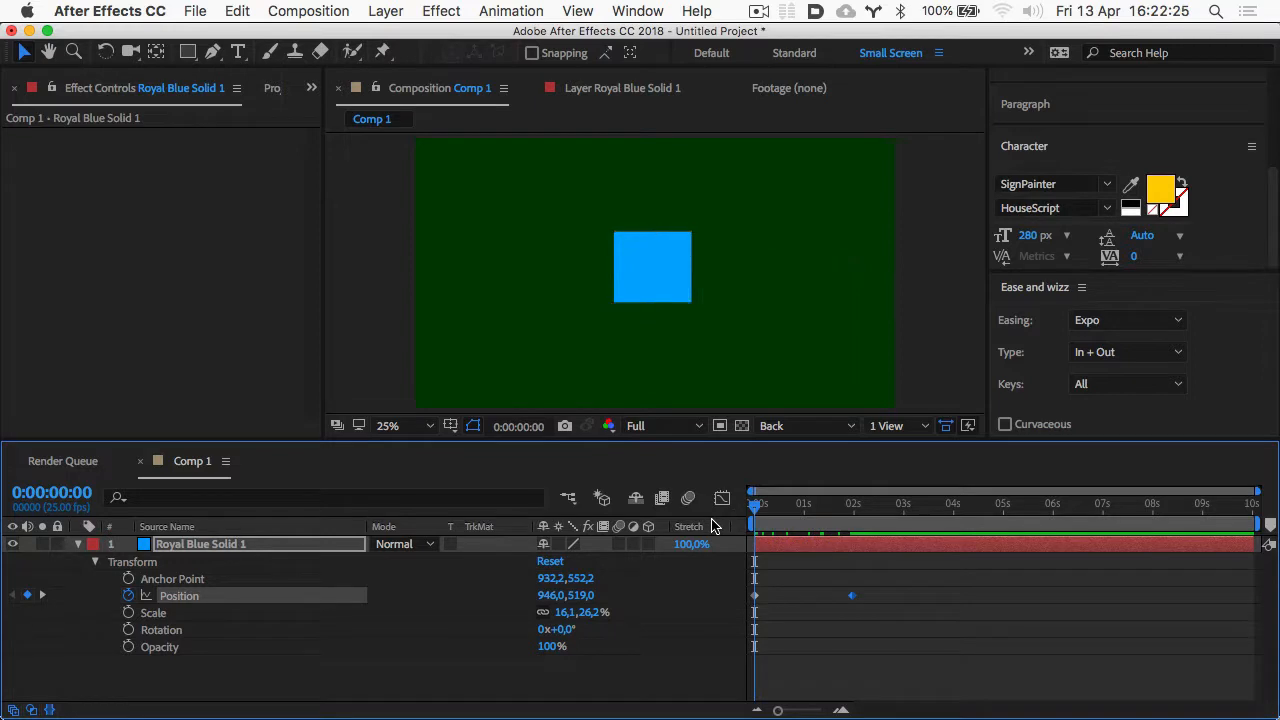
pyautogui.press('space')
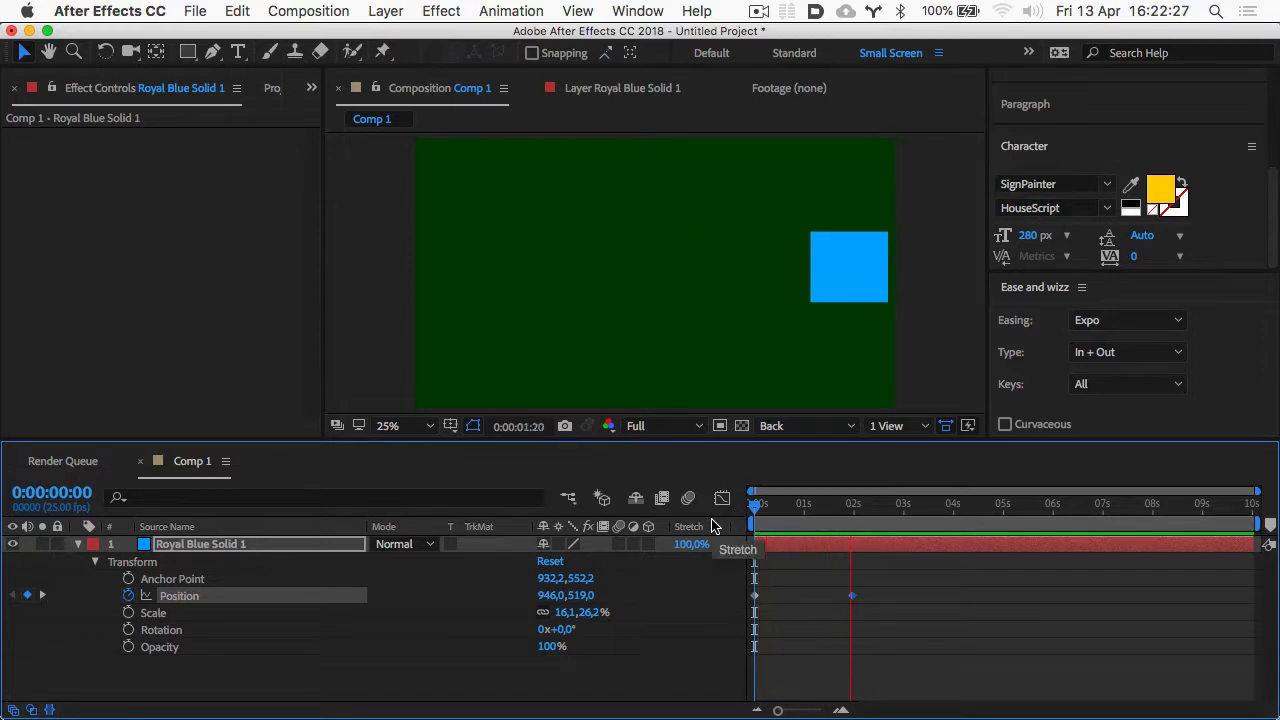
pyautogui.press('space')
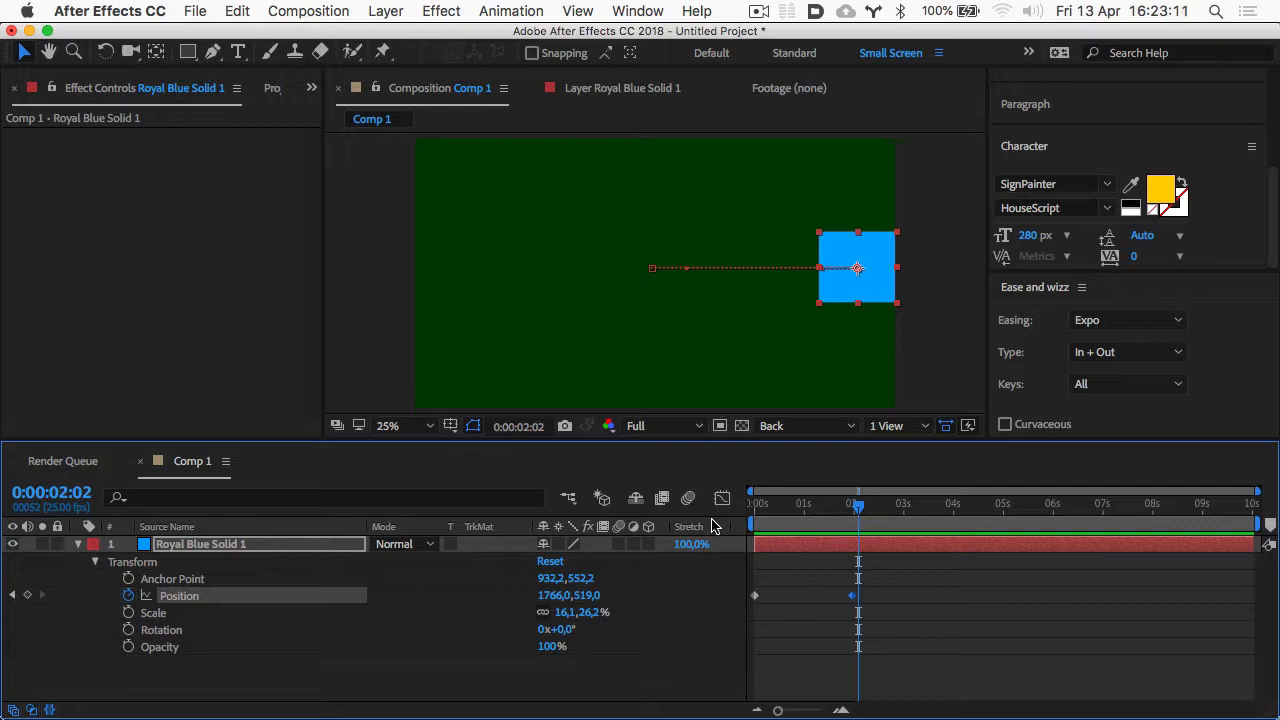
pyautogui.hotkey('ctrl', 'z')
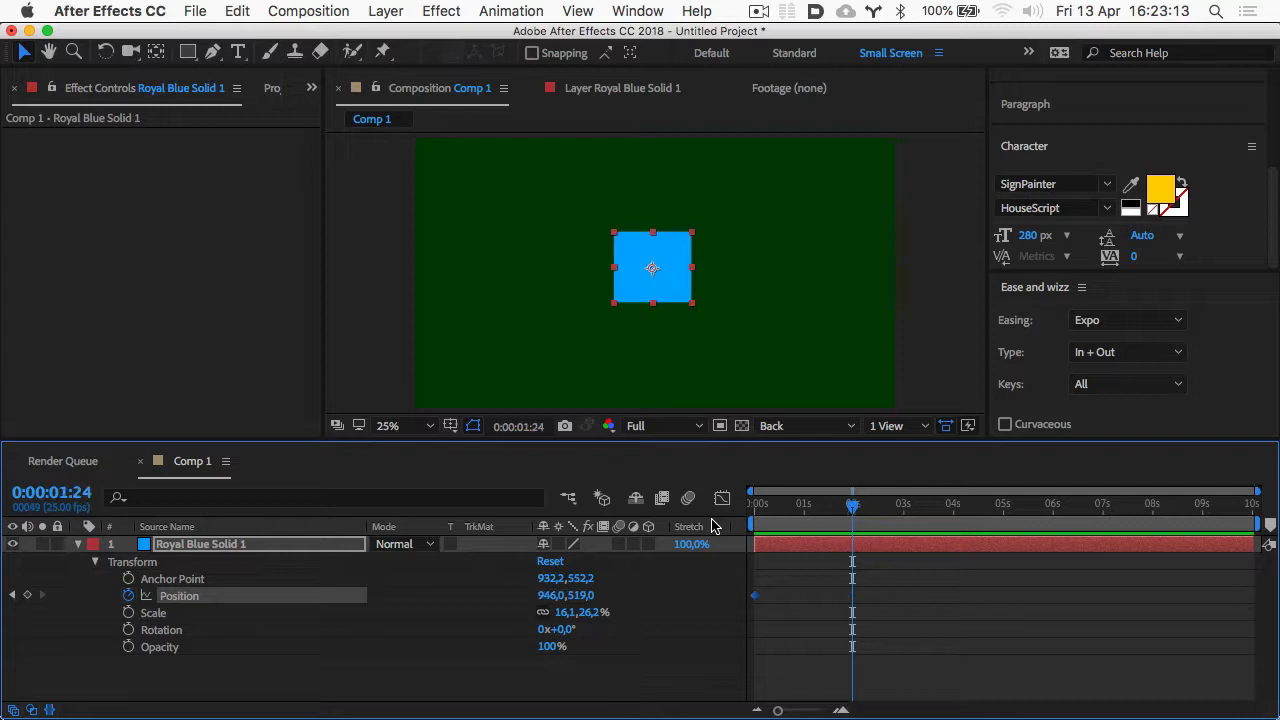
pyautogui.press('Home')
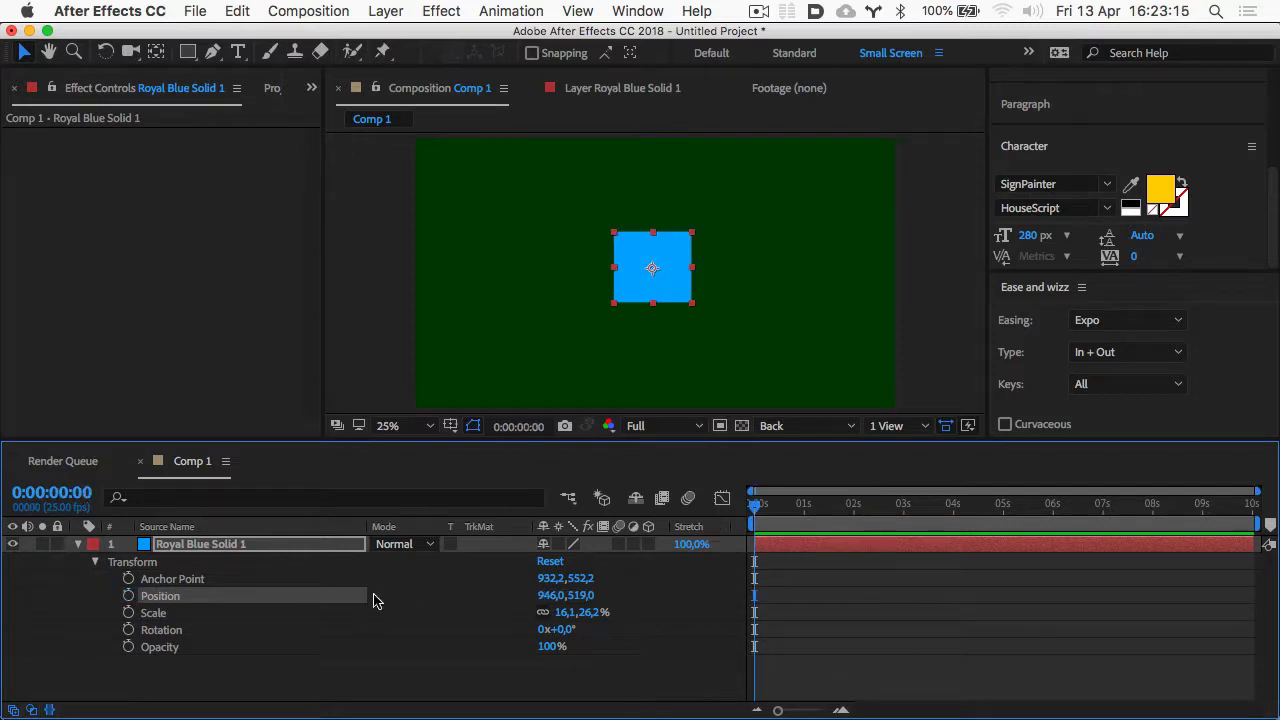
# - Set a Position keyframe at 0:00:00:00 and move the solid horizontally to about 1762, 519 at 0:00:01:09
pyautogui.click(129, 597)
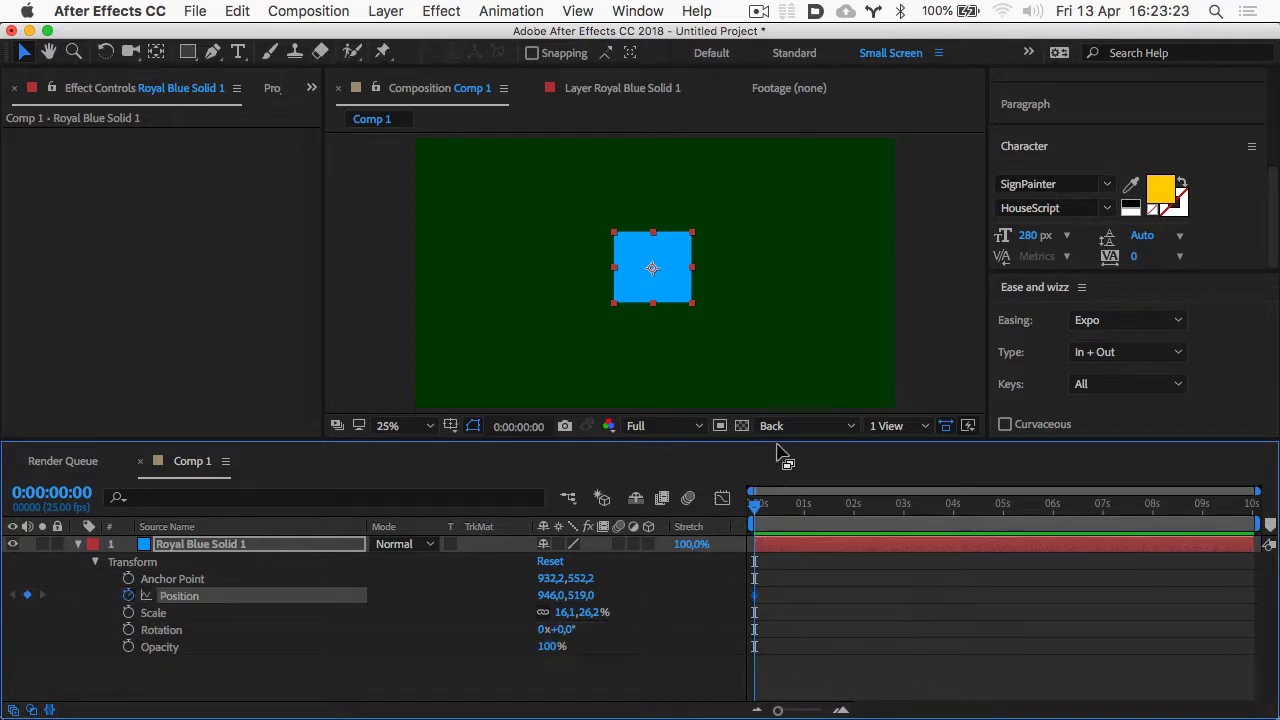
pyautogui.click(770, 506)
pyautogui.moveTo(770, 508); pyautogui.dragTo(792, 506)
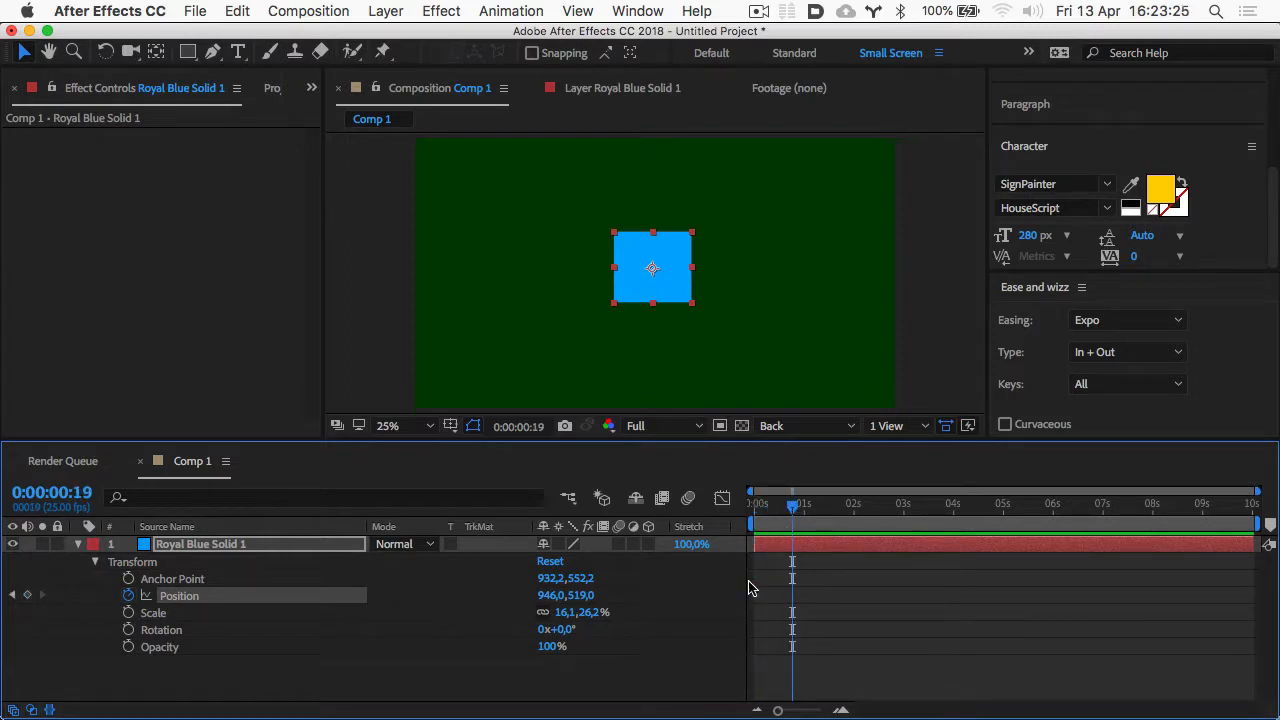
pyautogui.moveTo(752, 598)
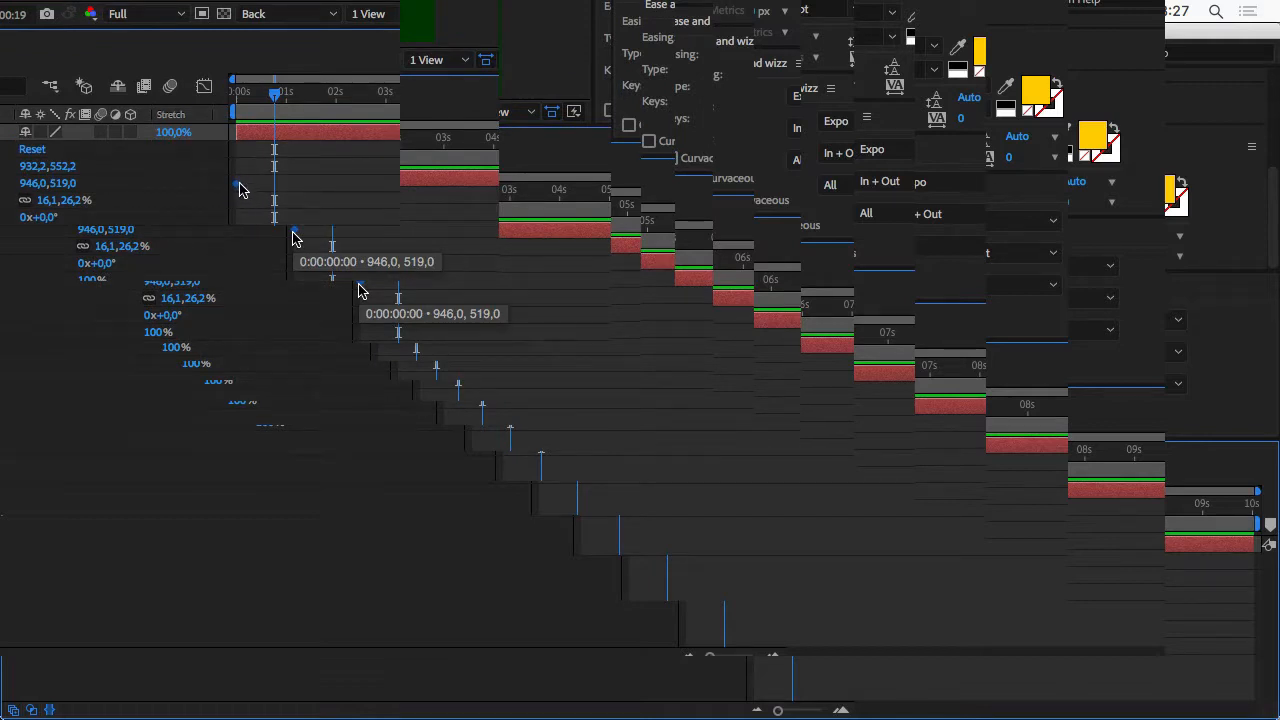
pyautogui.moveTo(240, 189)
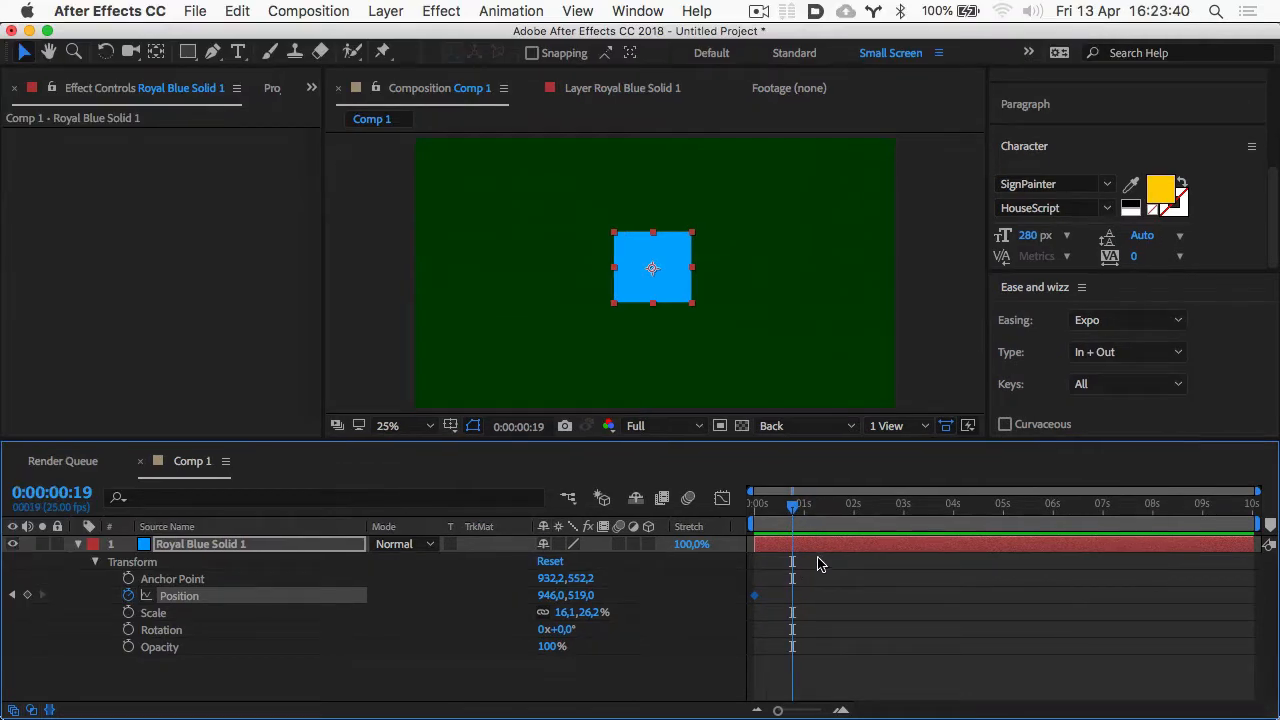
pyautogui.moveTo(796, 509); pyautogui.dragTo(826, 510)
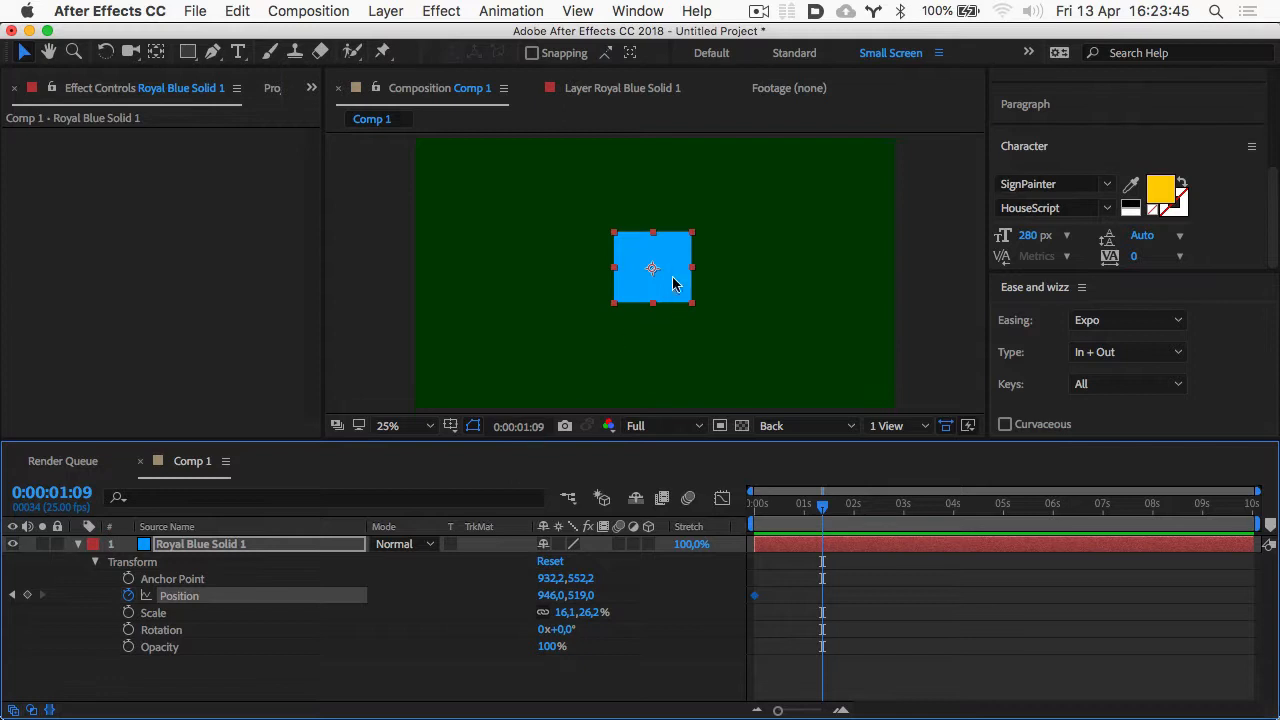
pyautogui.moveTo(671, 282); pyautogui.dragTo(876, 274)
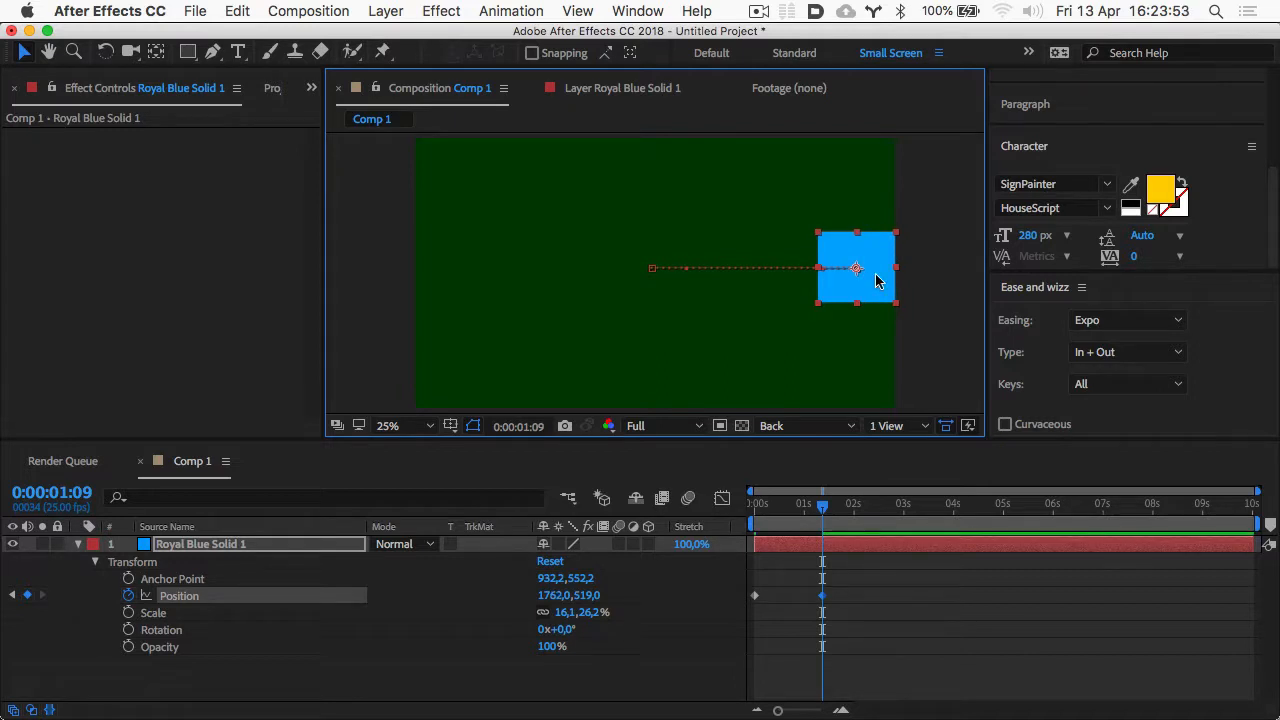
# - Play back the solid's movement from the start, scrub to 0:00:00:23 and return the playhead to 0:00:00:00
pyautogui.moveTo(823, 515); pyautogui.dragTo(762, 540)
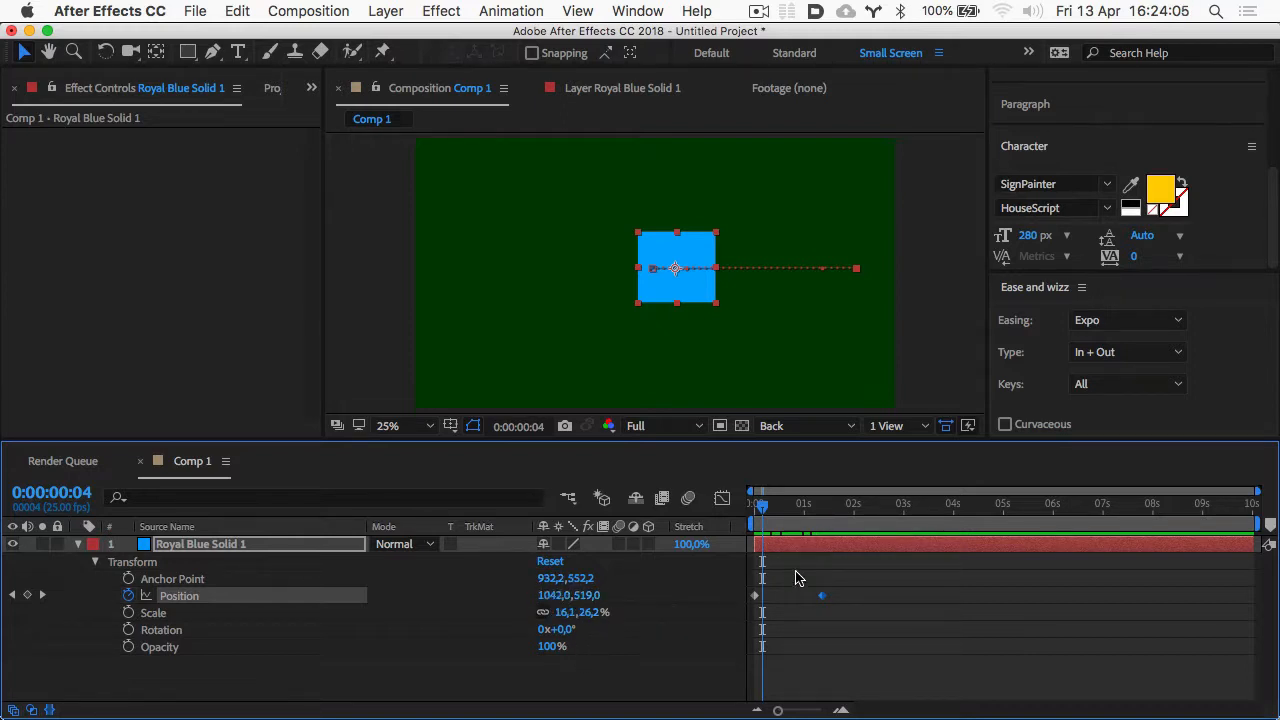
pyautogui.moveTo(765, 511)
pyautogui.mouseDown()
pyautogui.moveTo(745, 513)
pyautogui.moveTo(828, 505)
pyautogui.moveTo(749, 510)
pyautogui.mouseUp()
pyautogui.press('space')
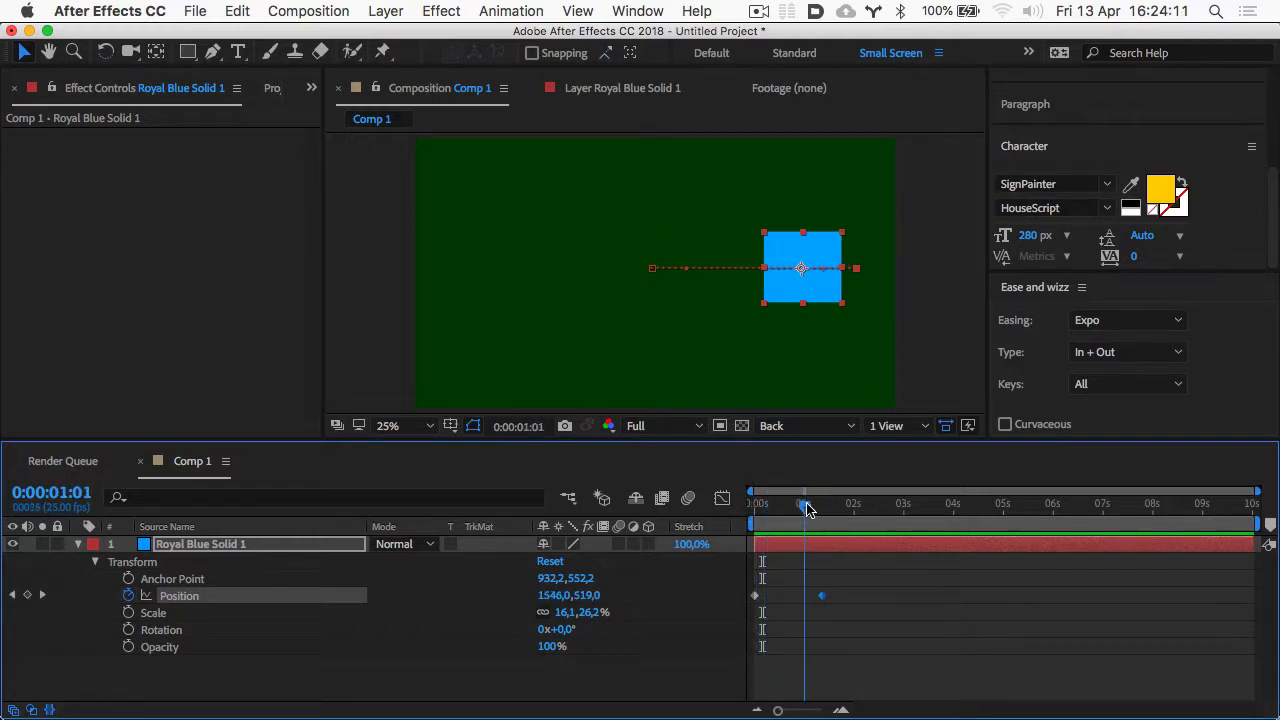
pyautogui.press('space')
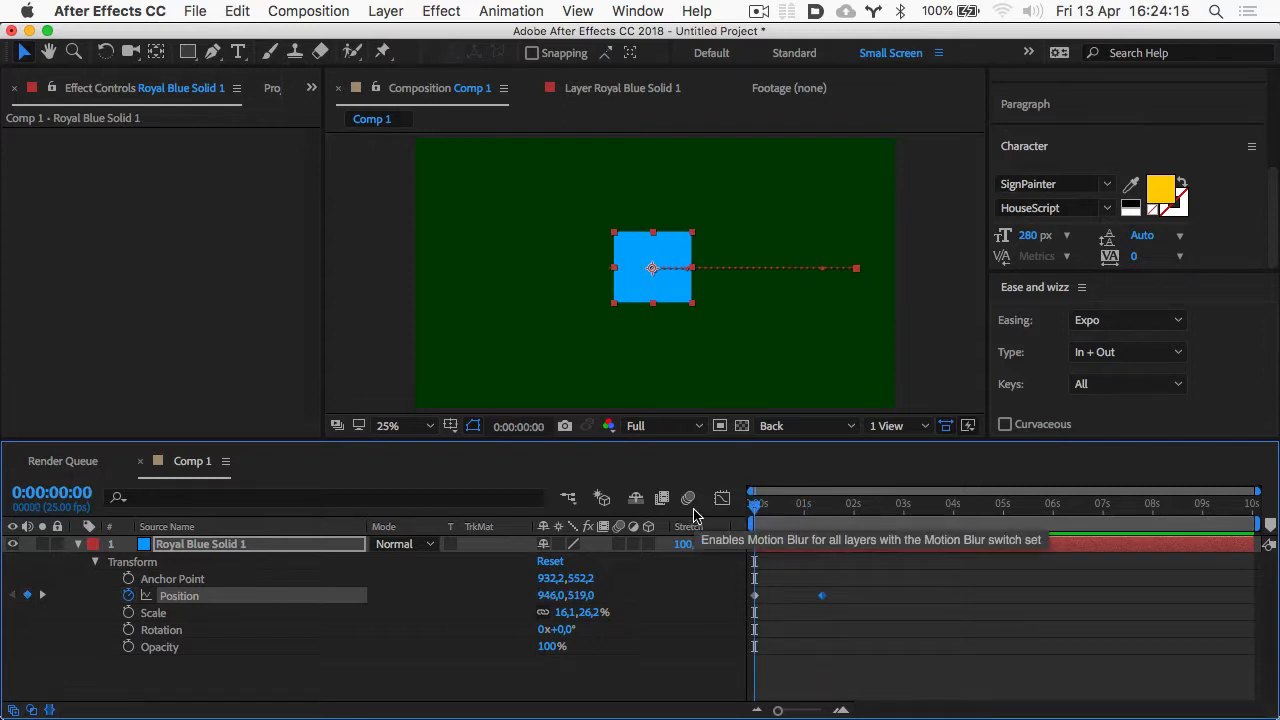
pyautogui.moveTo(755, 505); pyautogui.dragTo(800, 511)
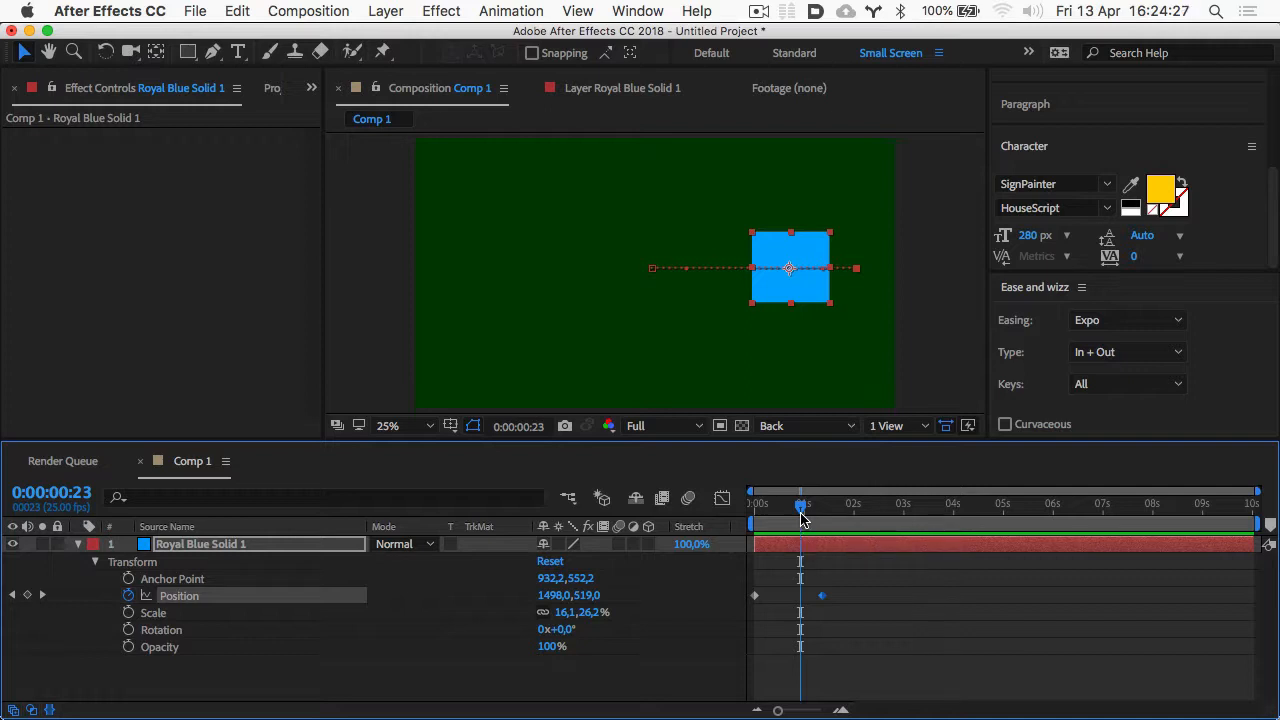
pyautogui.moveTo(800, 503); pyautogui.dragTo(700, 527)
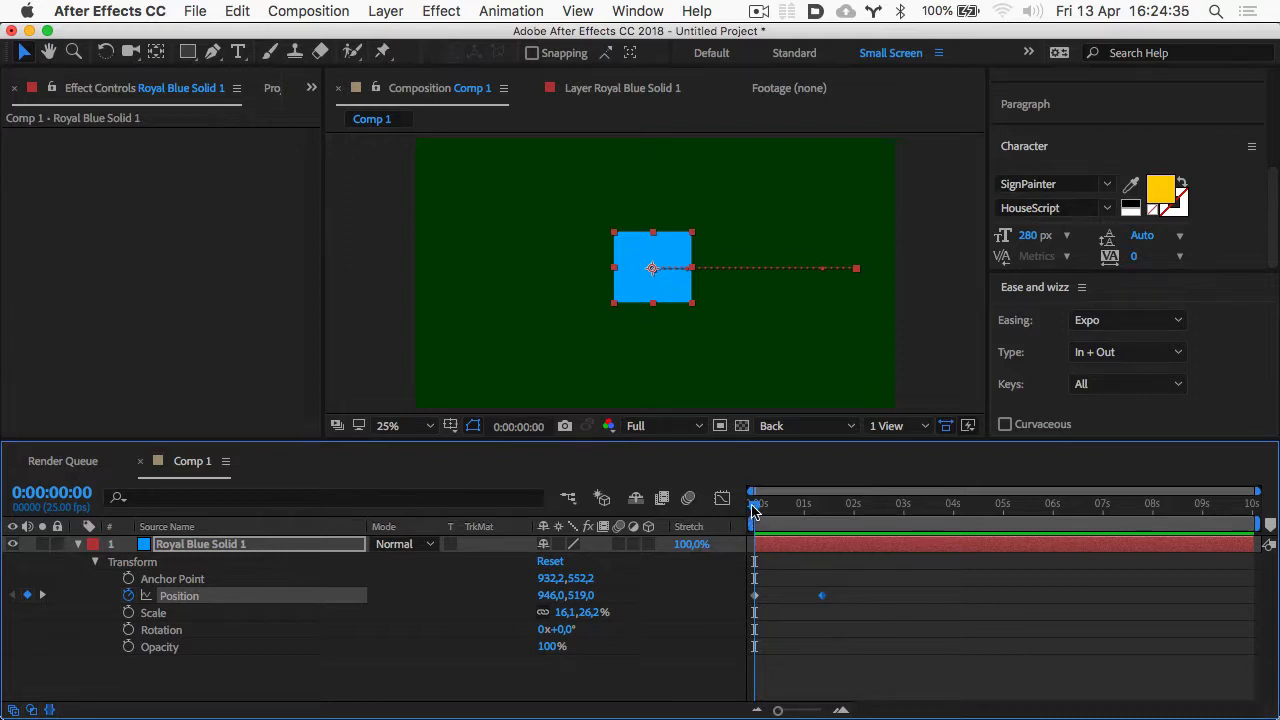
# - Enable keyframing for the solid's Rotation at 0:00:00:00, with the first keyframe at 0°
pyautogui.moveTo(760, 506); pyautogui.dragTo(696, 530)
pyautogui.click(129, 631)
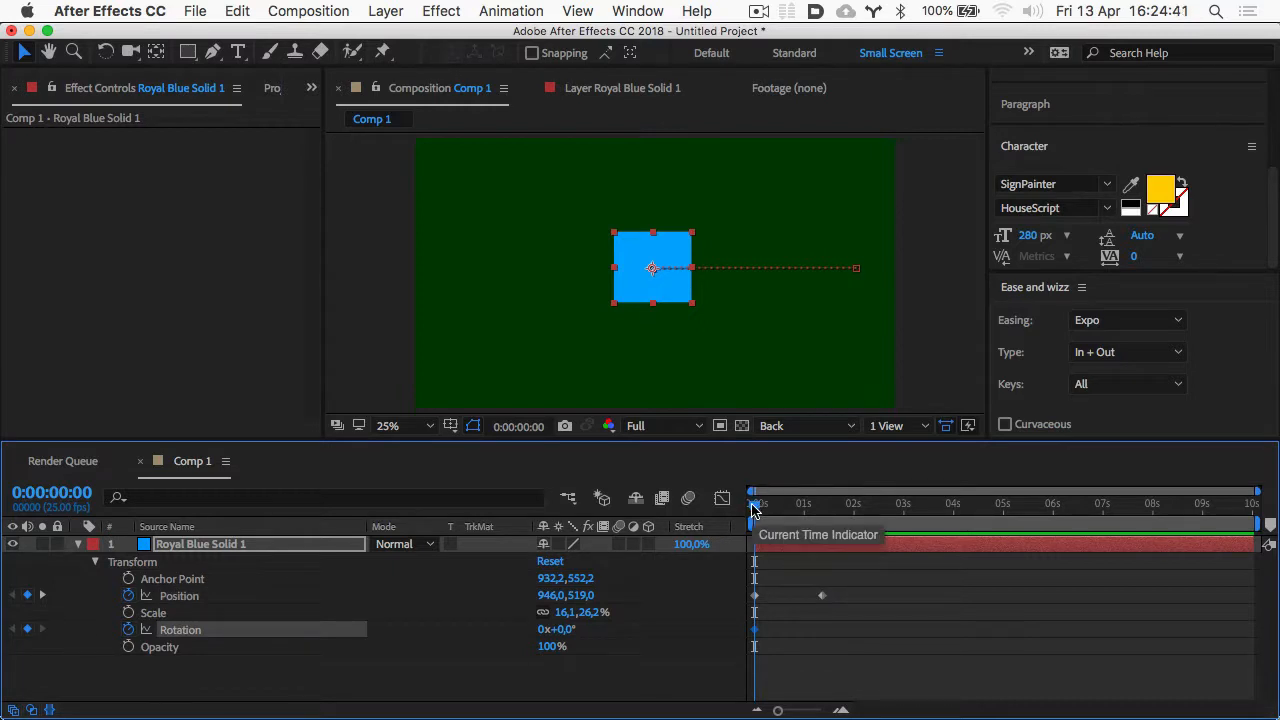
pyautogui.click(129, 630)
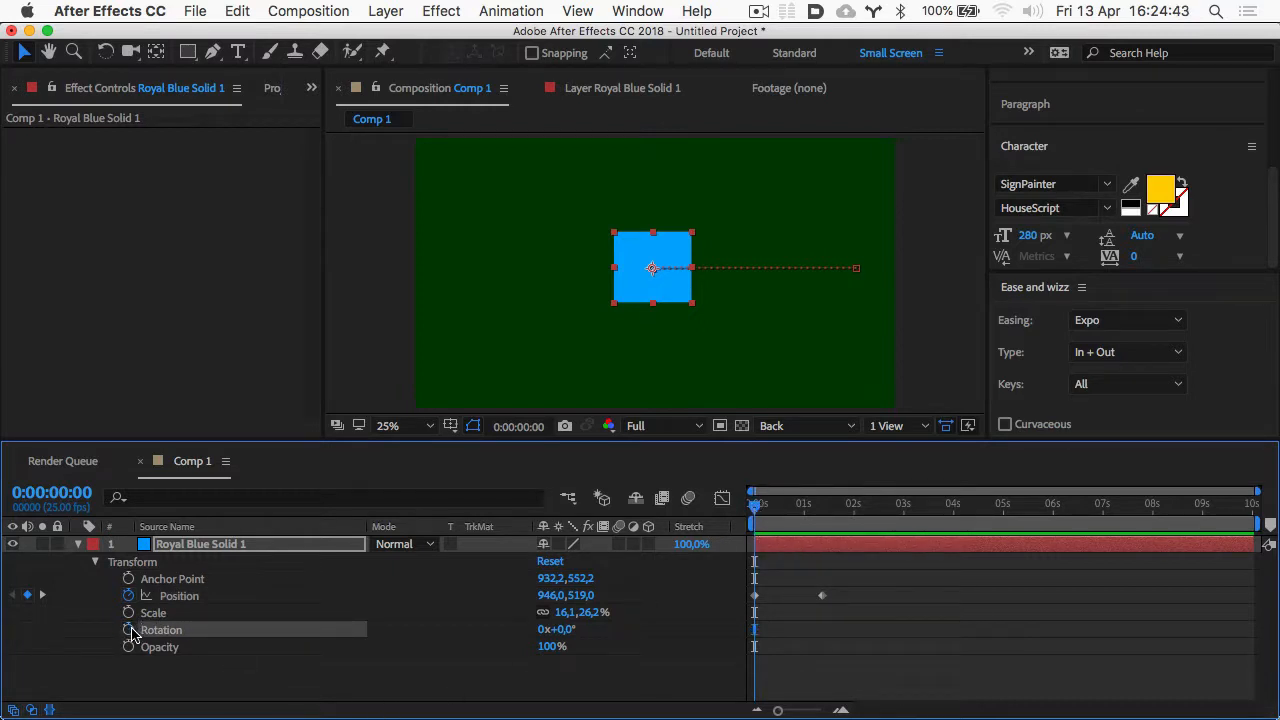
pyautogui.click(129, 630)
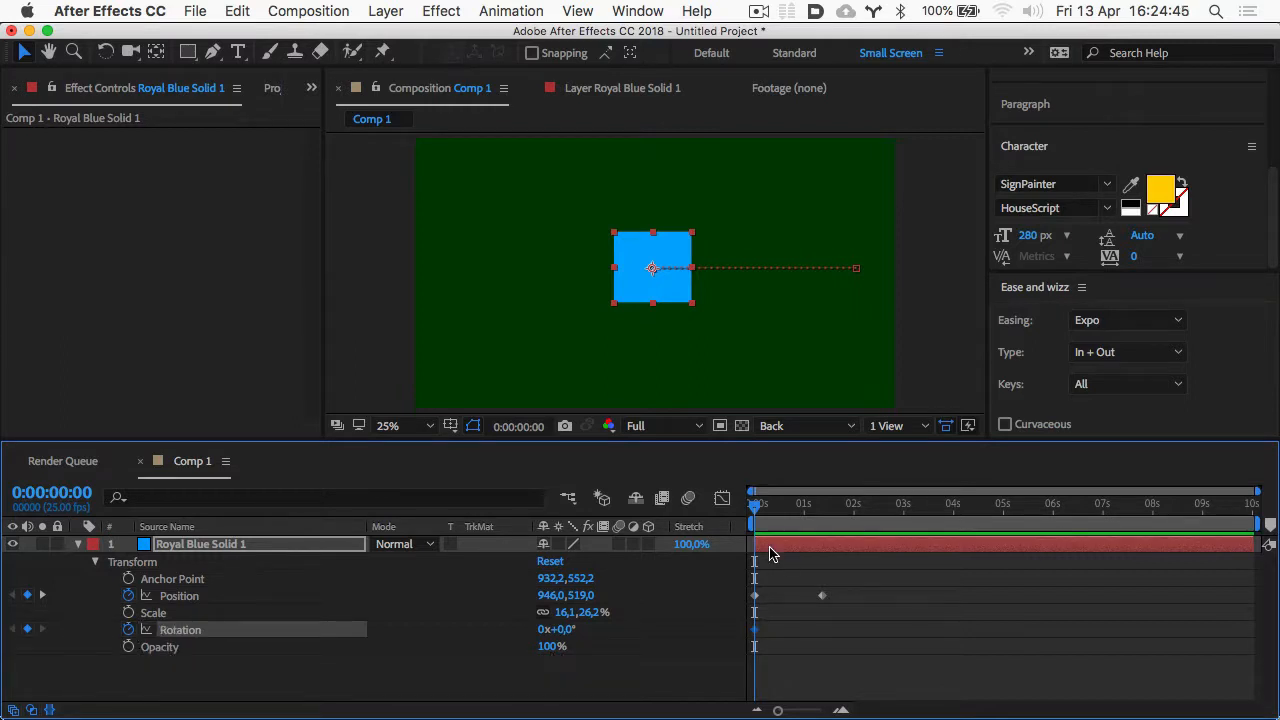
# - Set the solid's Rotation to 90° at the second Position keyframe, 0:00:01:09
pyautogui.moveTo(752, 505); pyautogui.dragTo(788, 513)
pyautogui.moveTo(825, 512); pyautogui.dragTo(588, 552)
pyautogui.click(42, 601)
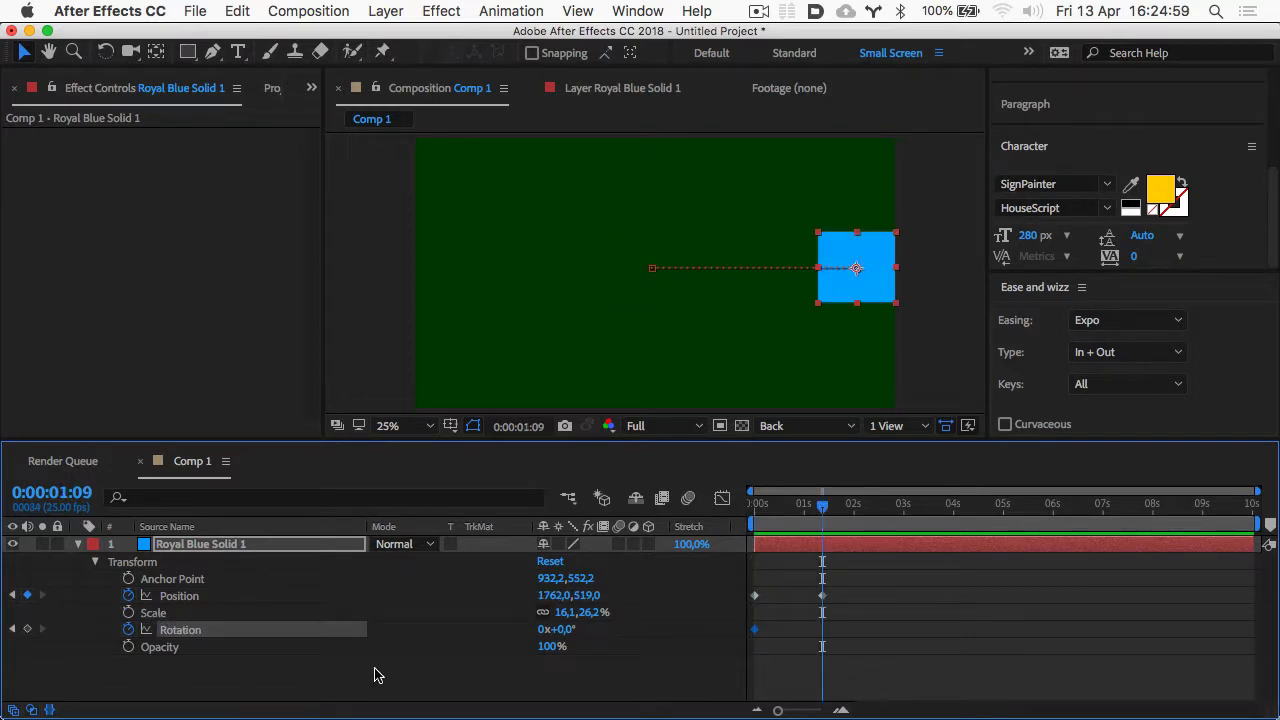
pyautogui.click(566, 629)
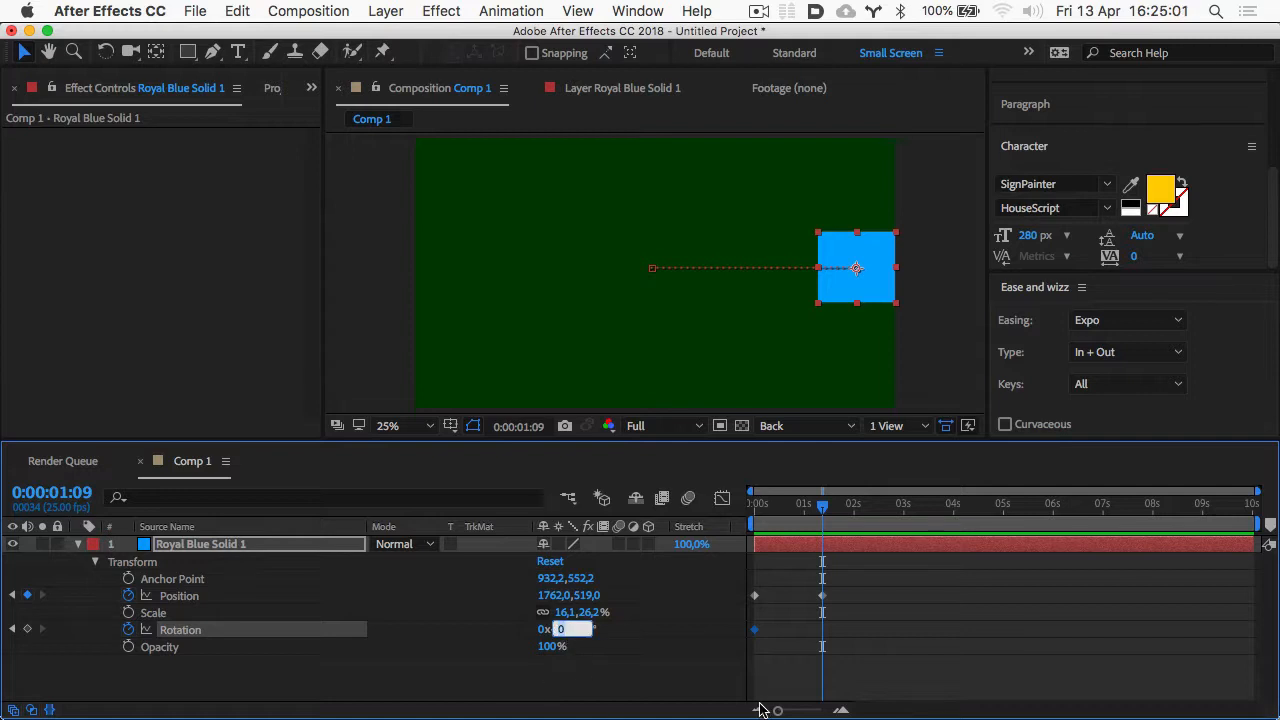
pyautogui.press('Return')
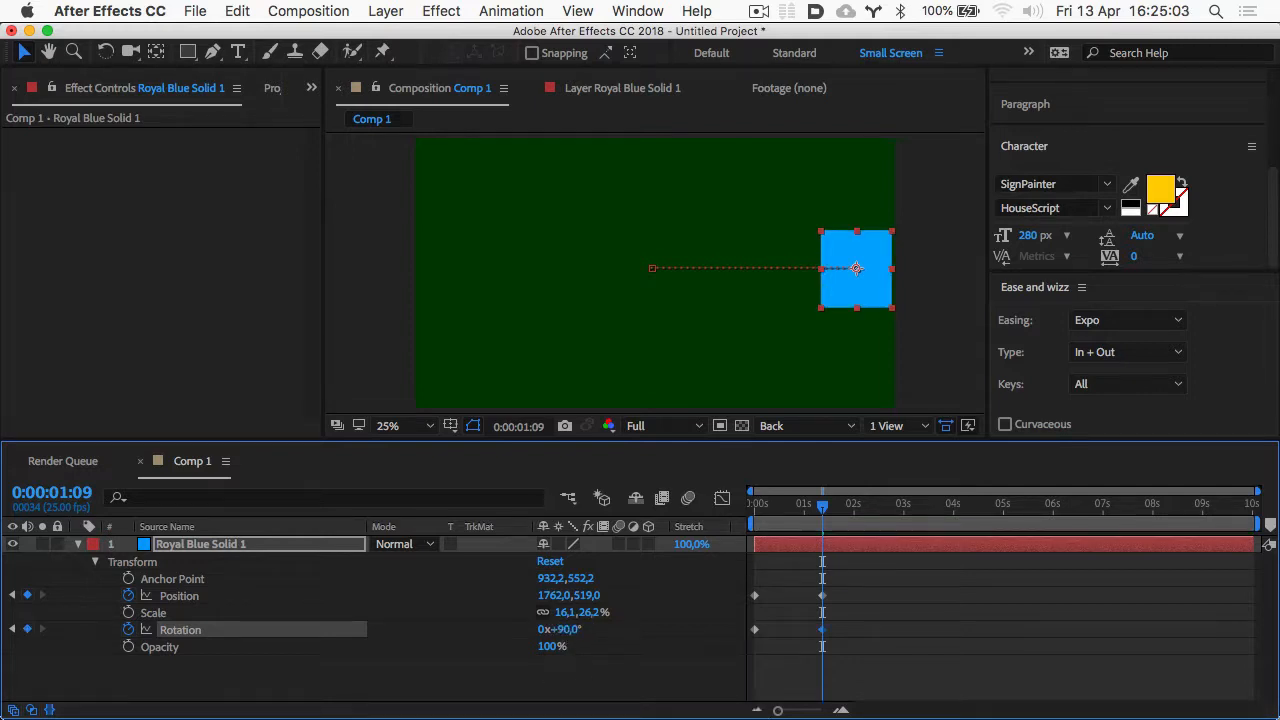
# - Preview the combined movement and rotation from the start several times, returning the playhead to 0:00:00:00
pyautogui.moveTo(824, 512); pyautogui.dragTo(748, 540)
pyautogui.press('space')
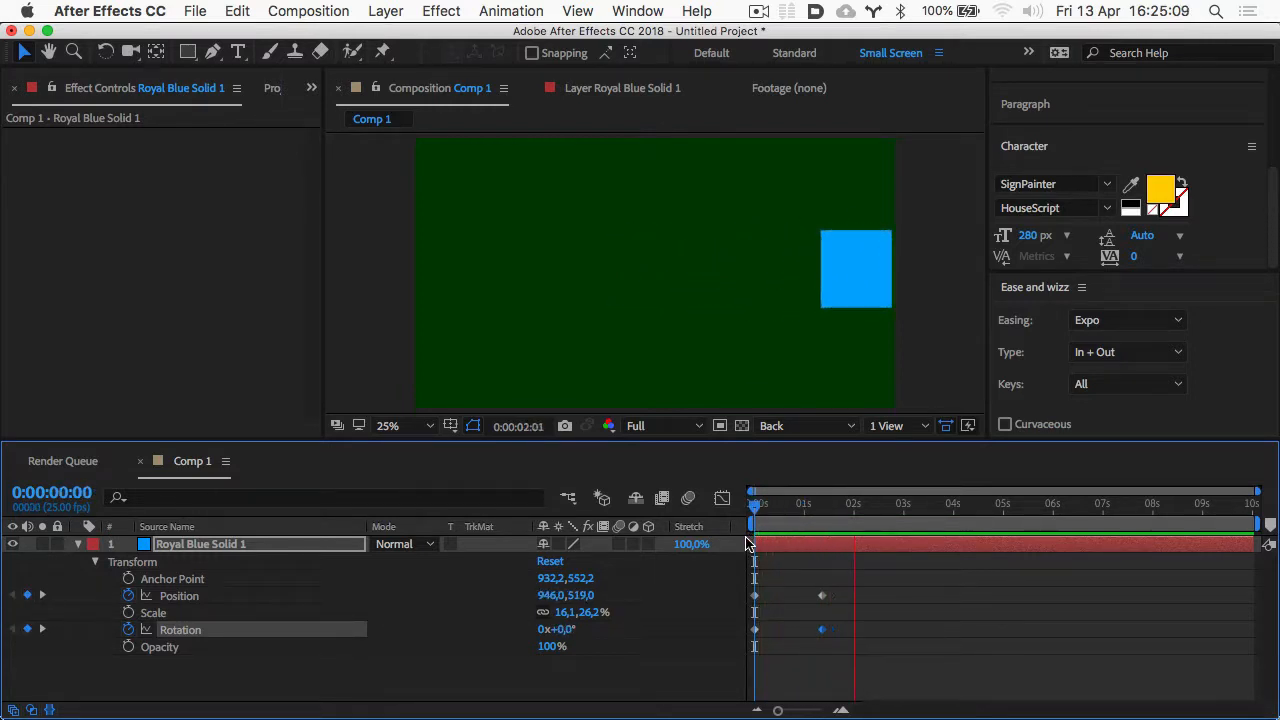
pyautogui.press('space')
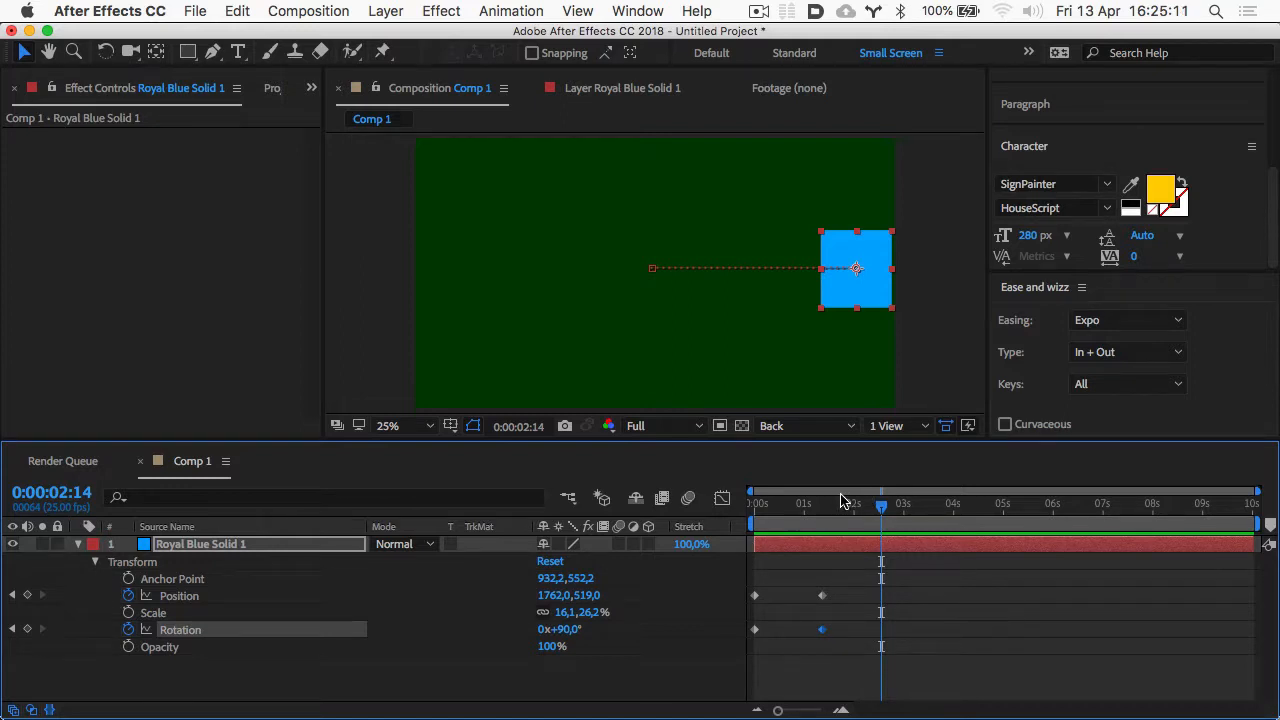
pyautogui.moveTo(831, 505); pyautogui.dragTo(726, 528)
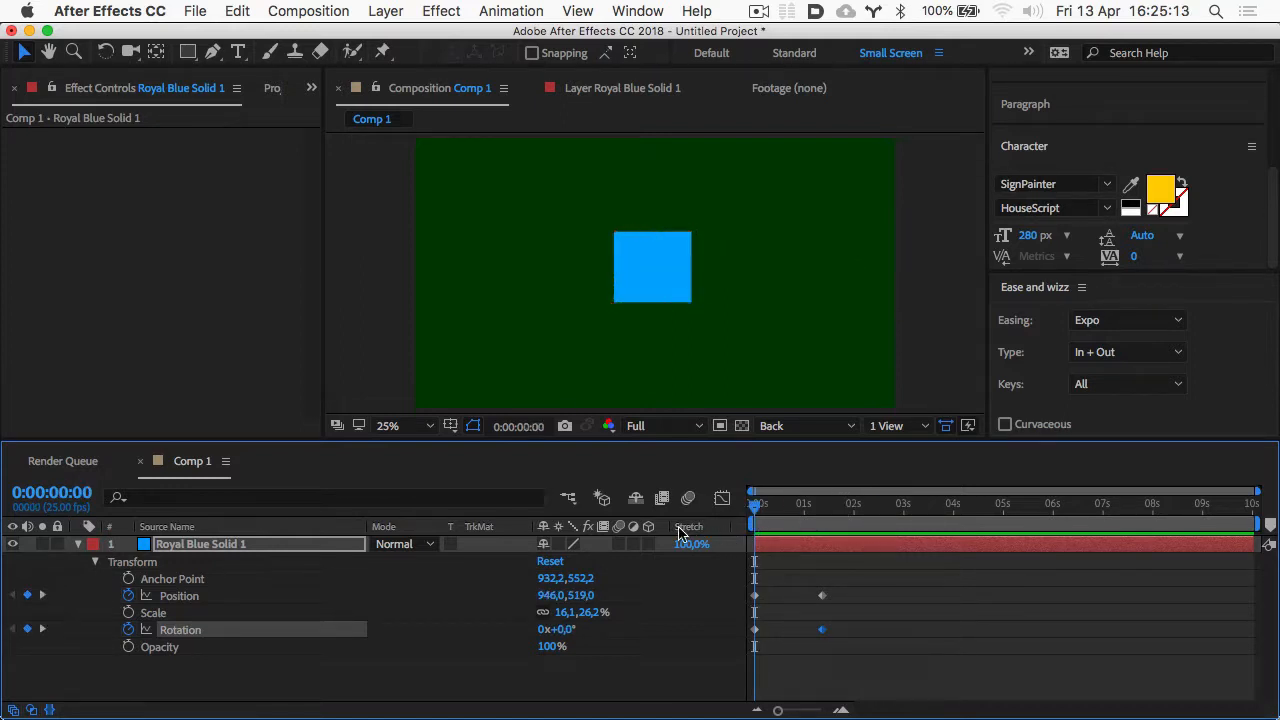
pyautogui.press('space')
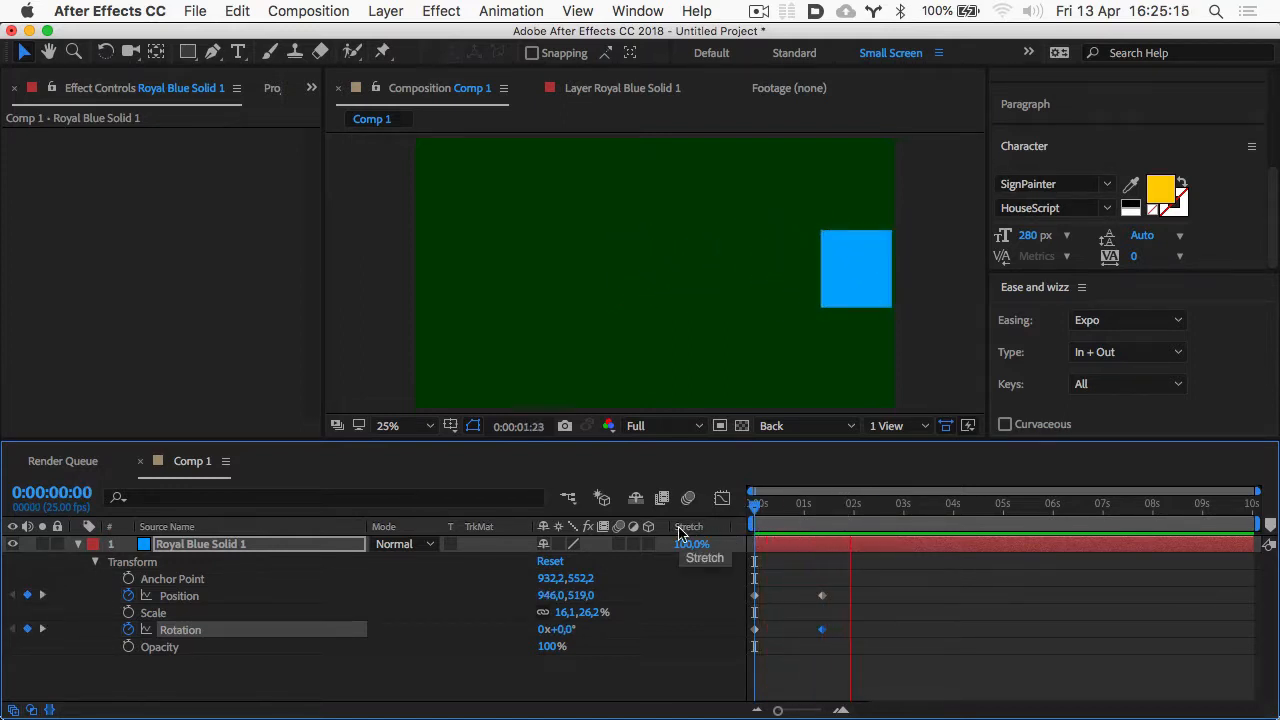
pyautogui.press('space')
pyautogui.moveTo(826, 517); pyautogui.dragTo(660, 520)
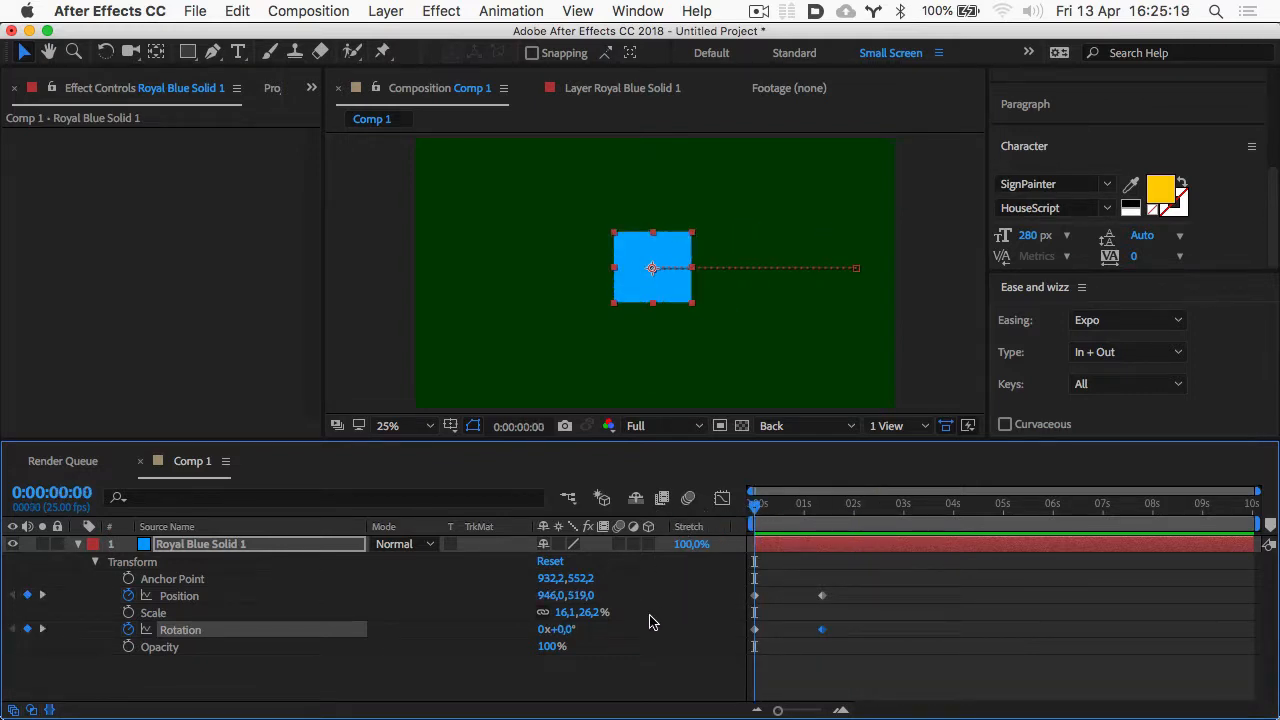
pyautogui.press('space')
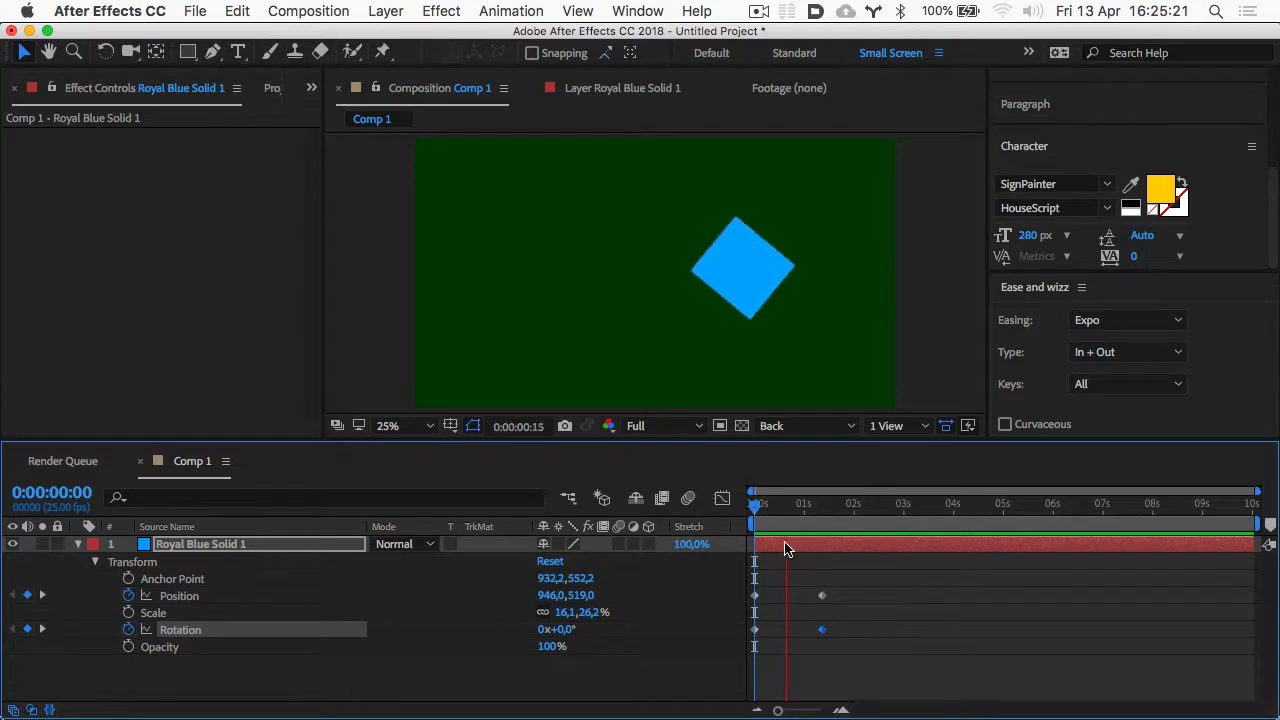
pyautogui.press('space')
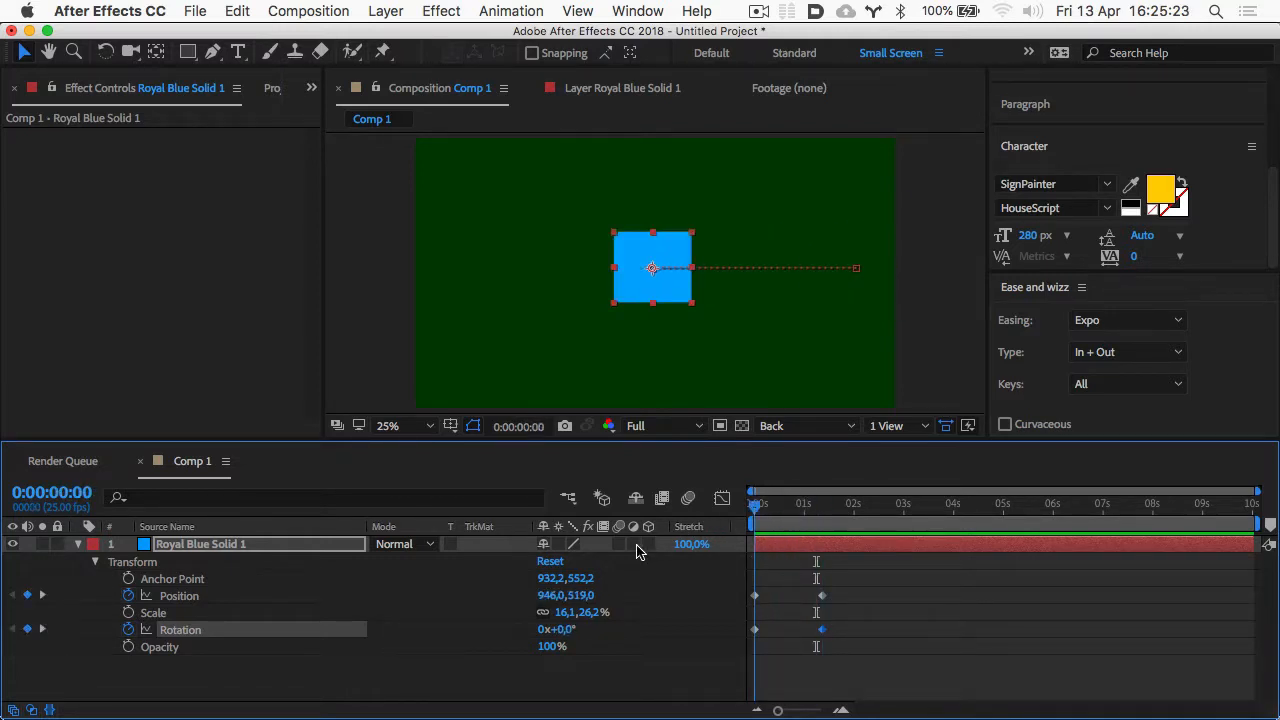
# - Keyframe the solid's Scale at 0:00:00:00 and shrink it to about 4.4, 7.2% at 0:00:01:09
pyautogui.moveTo(315, 708)
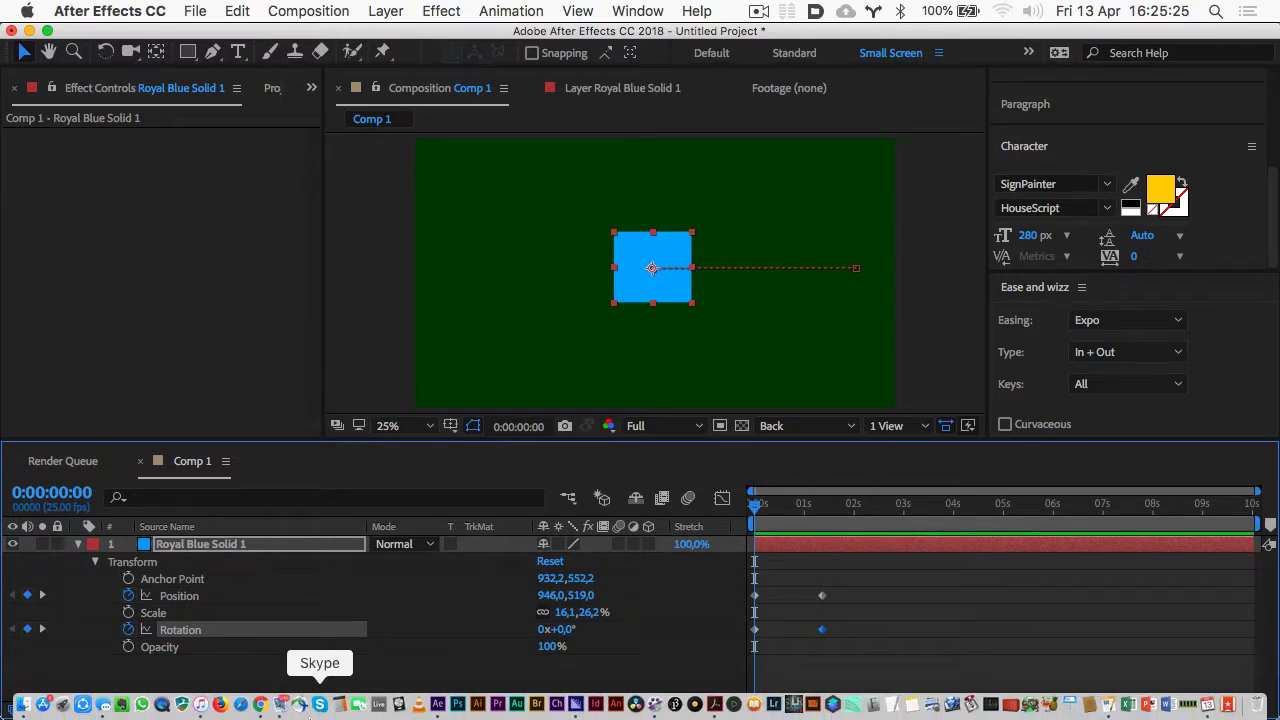
pyautogui.click(128, 612)
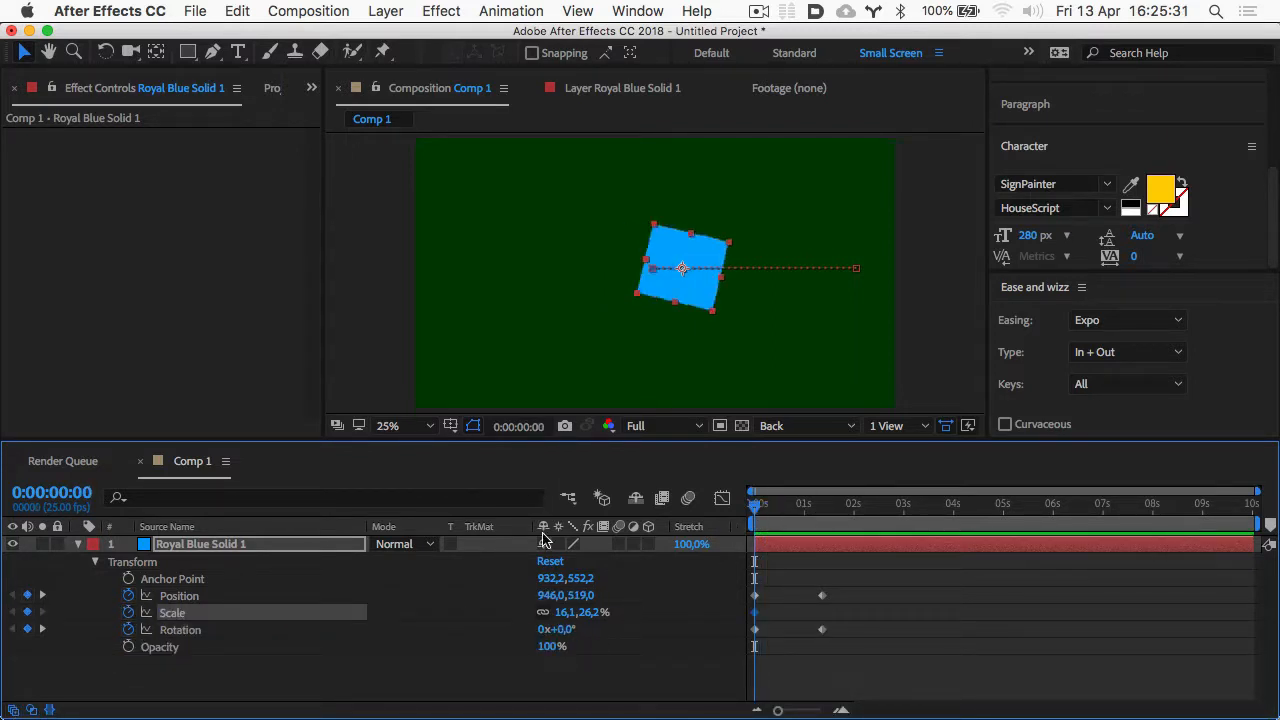
pyautogui.click(43, 596)
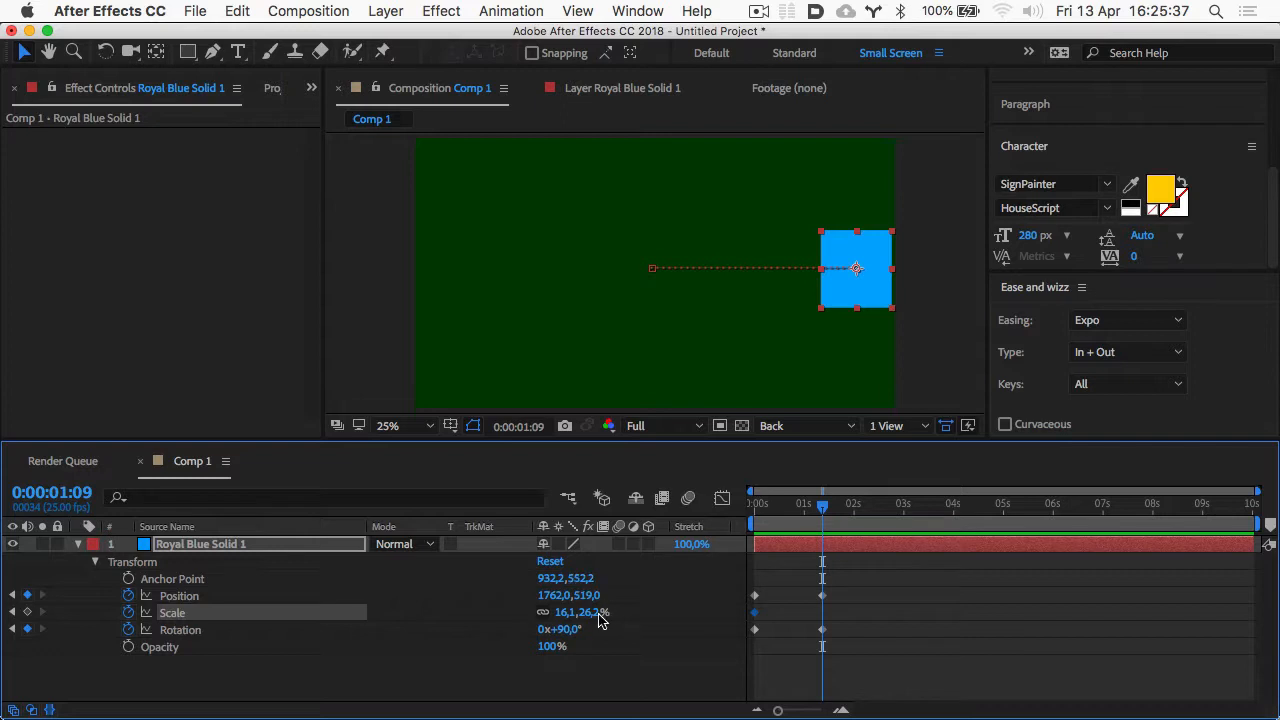
pyautogui.moveTo(597, 612); pyautogui.dragTo(581, 615)
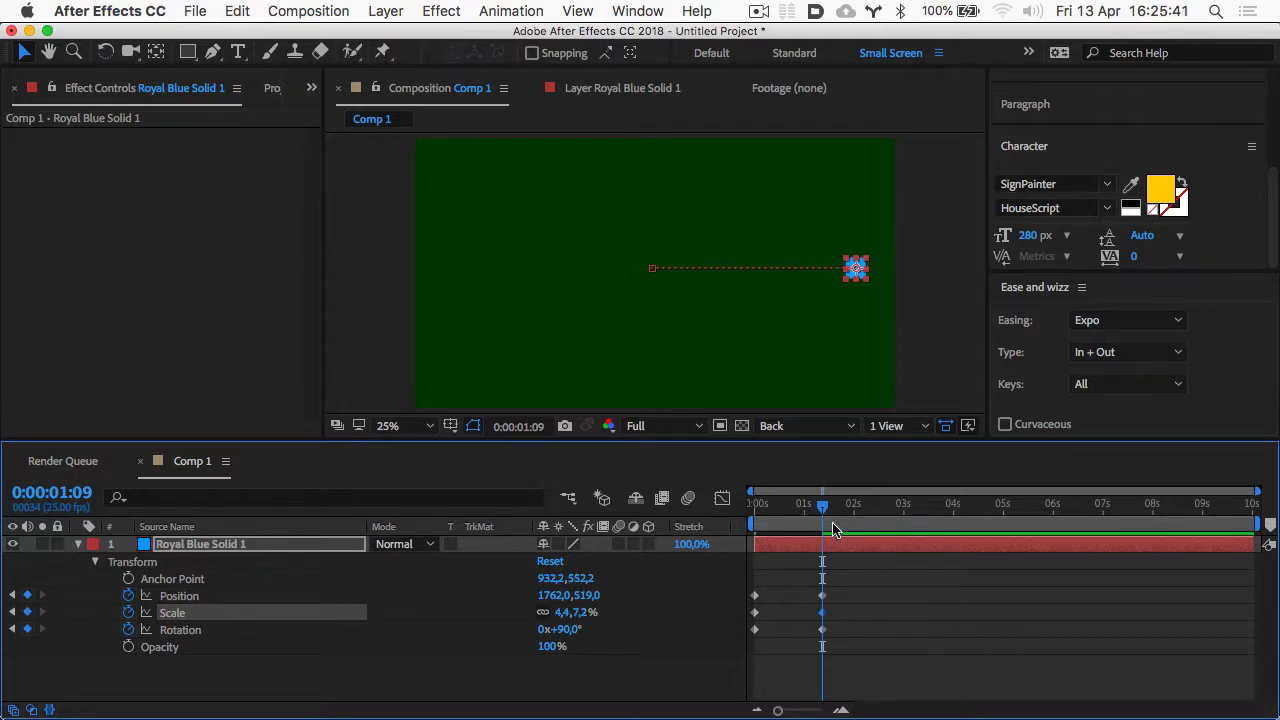
# - Preview the solid moving, rotating and shrinking twice from the start and return the playhead to 0:00:00:00
pyautogui.moveTo(822, 505); pyautogui.dragTo(690, 520)
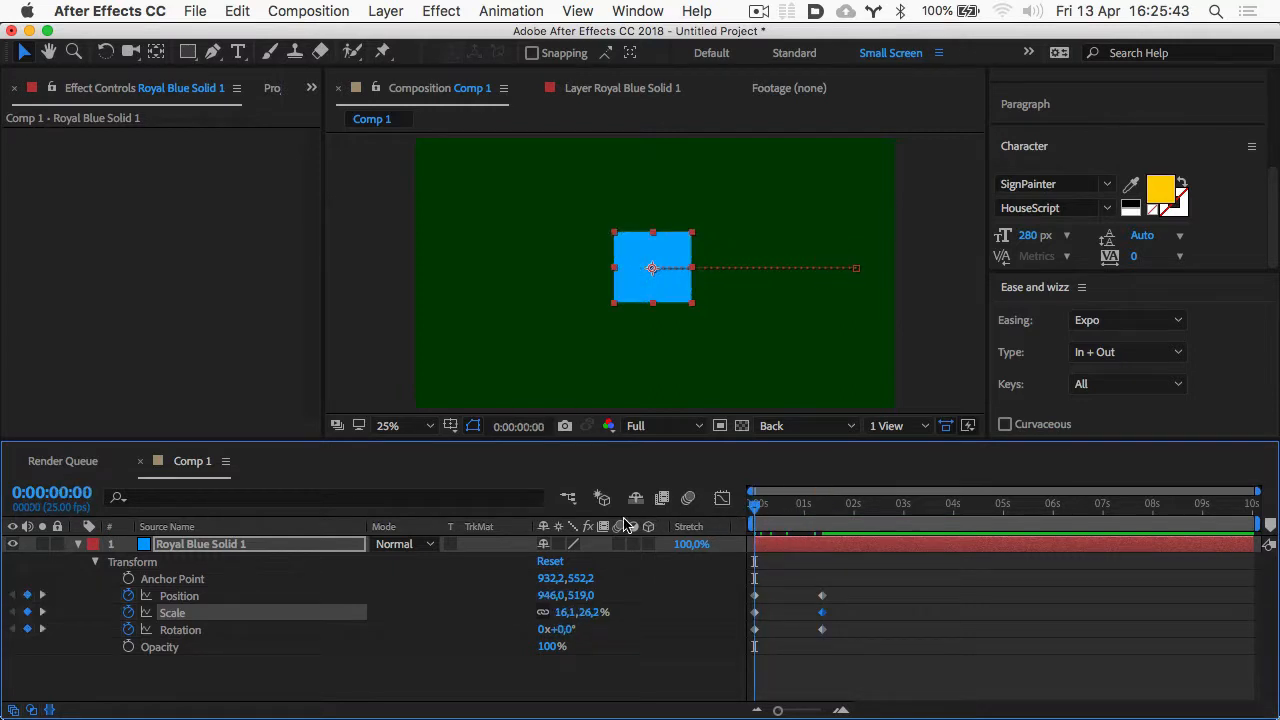
pyautogui.press('space')
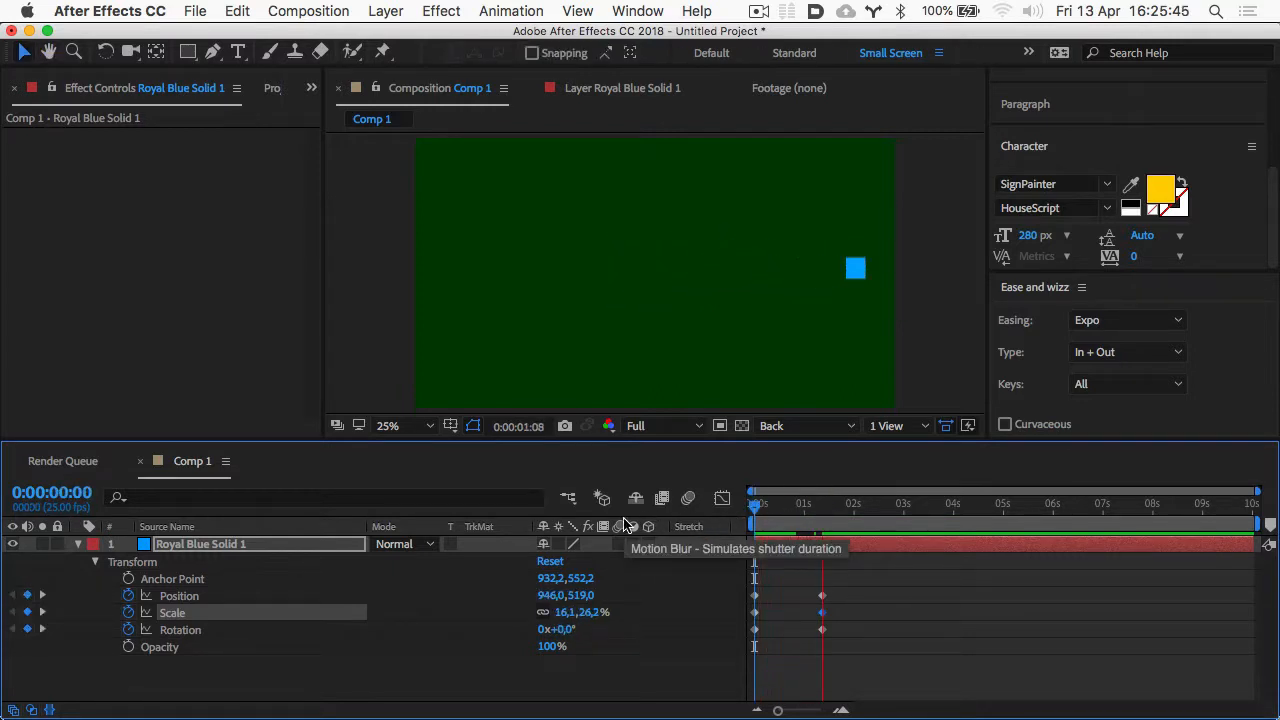
pyautogui.press('space')
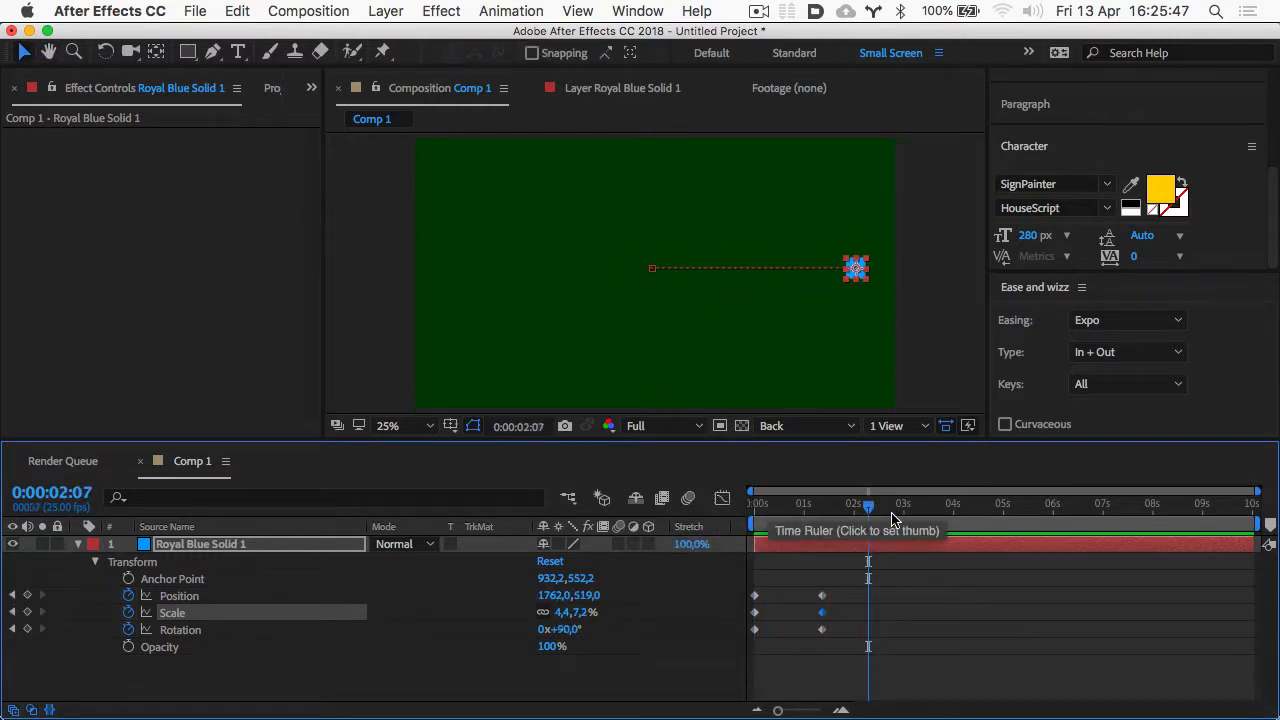
pyautogui.moveTo(790, 510); pyautogui.dragTo(688, 516)
pyautogui.press('space')
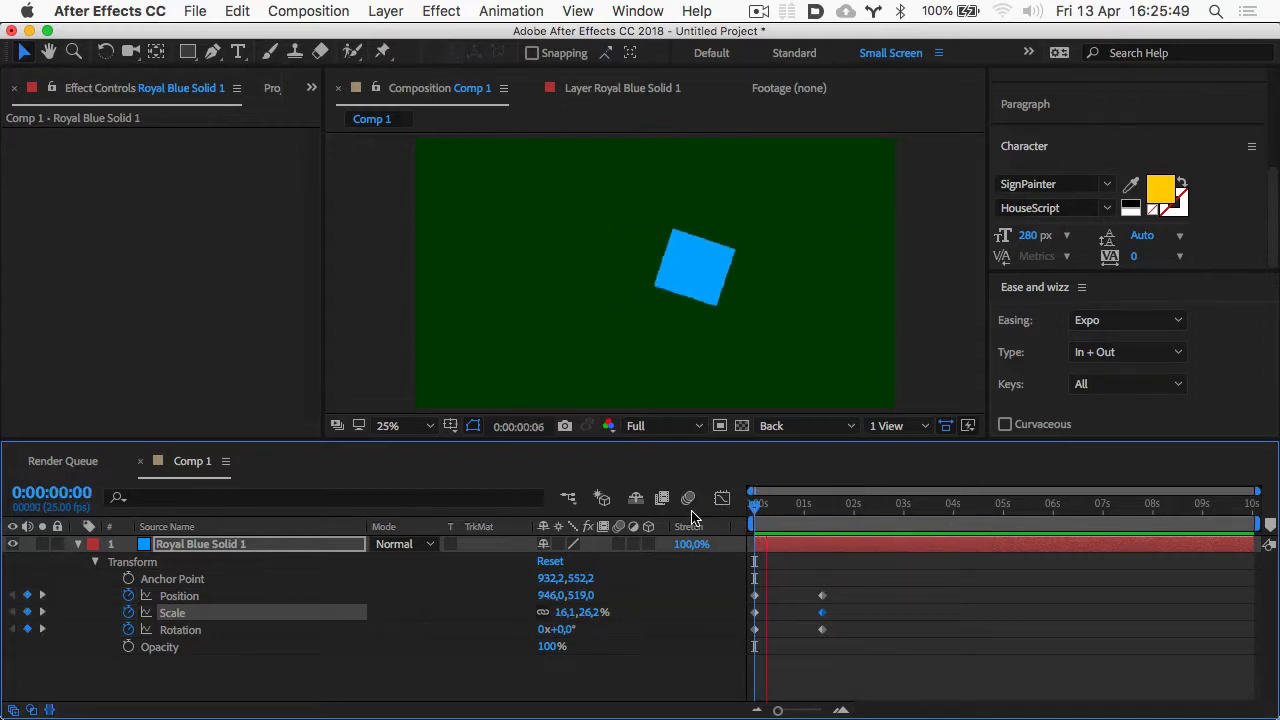
pyautogui.press('space')
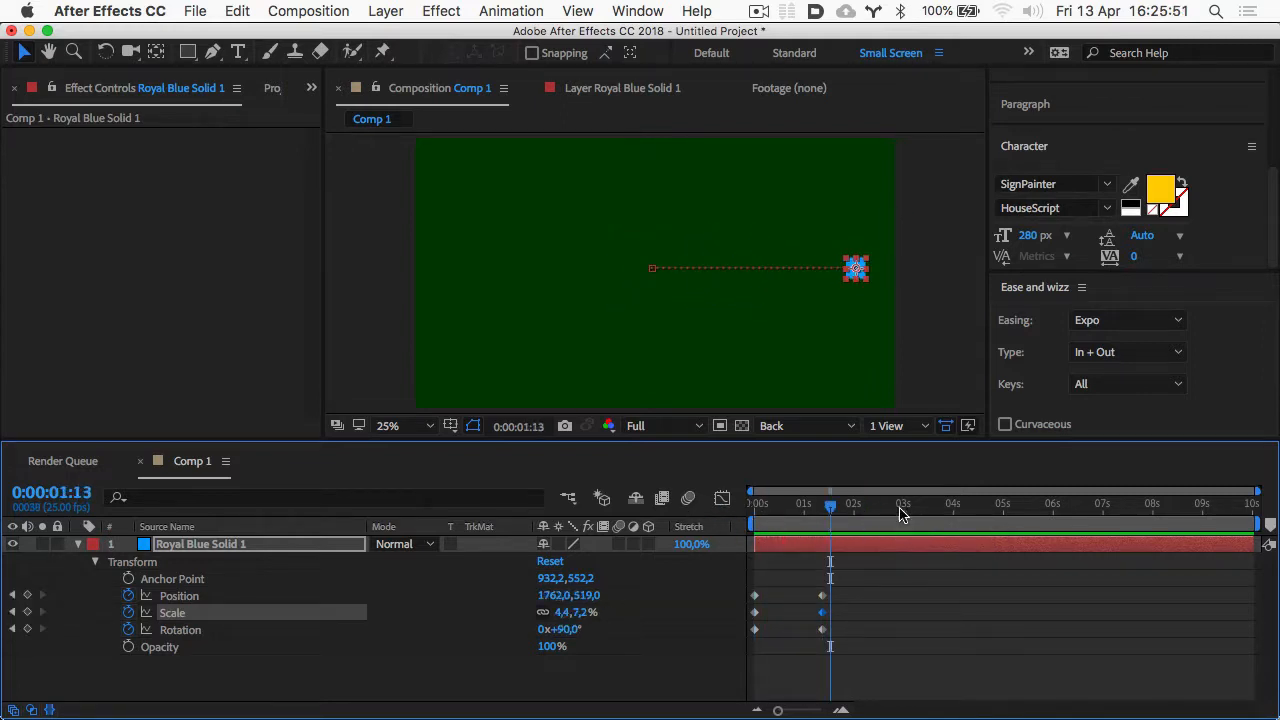
pyautogui.moveTo(843, 512); pyautogui.dragTo(715, 512)
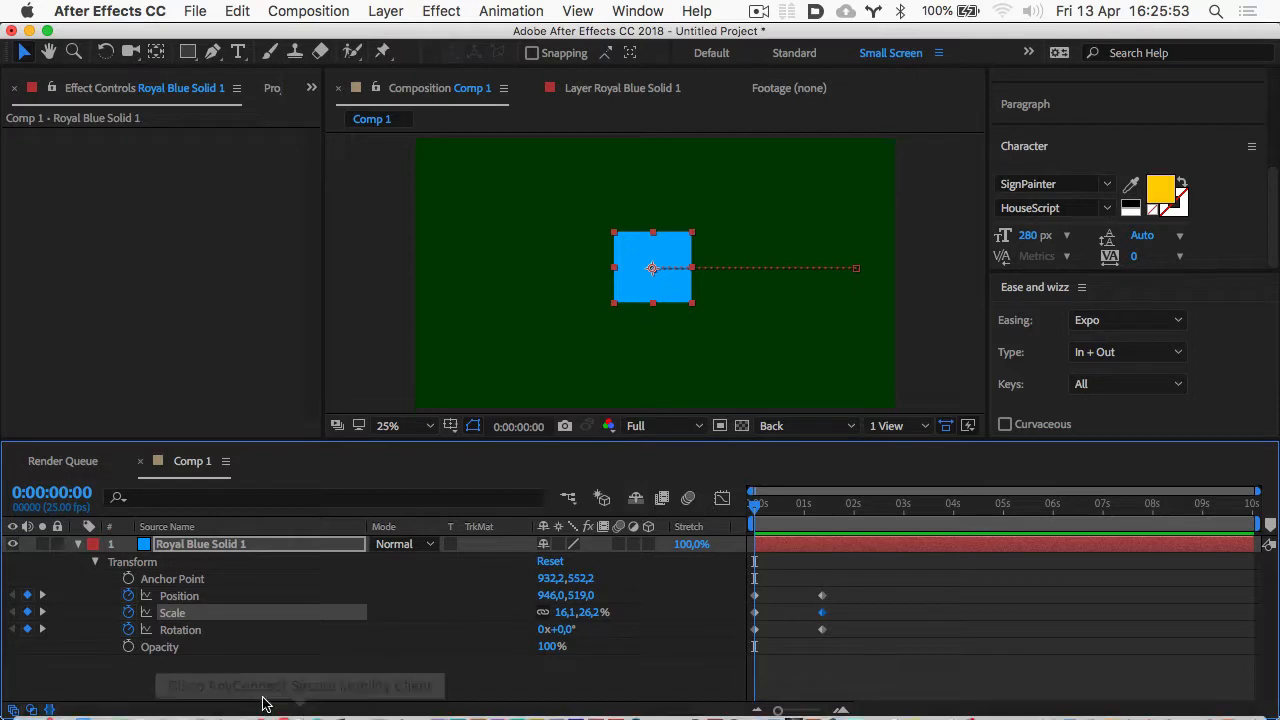
# - Keyframe the solid's Opacity at 100% at 0:00:00:00 and lower it to 0% at 0:00:01:09
pyautogui.click(130, 658)
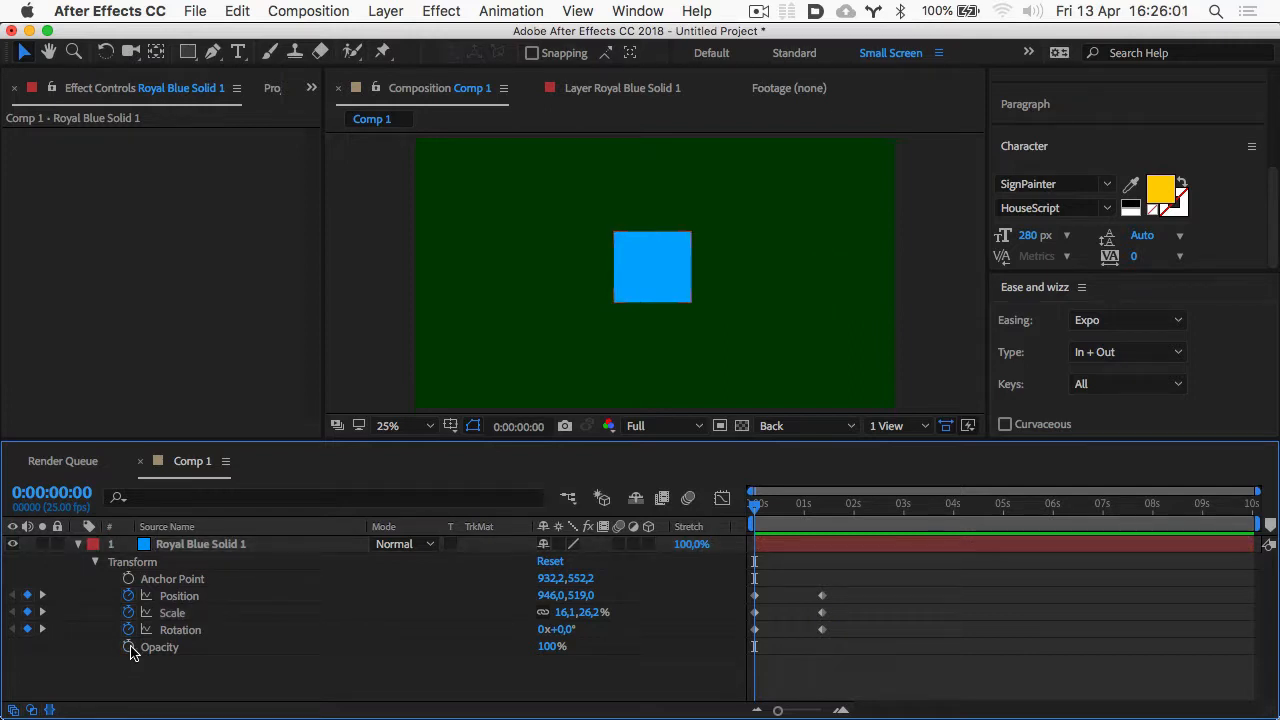
pyautogui.click(128, 647)
pyautogui.moveTo(759, 505); pyautogui.dragTo(828, 513)
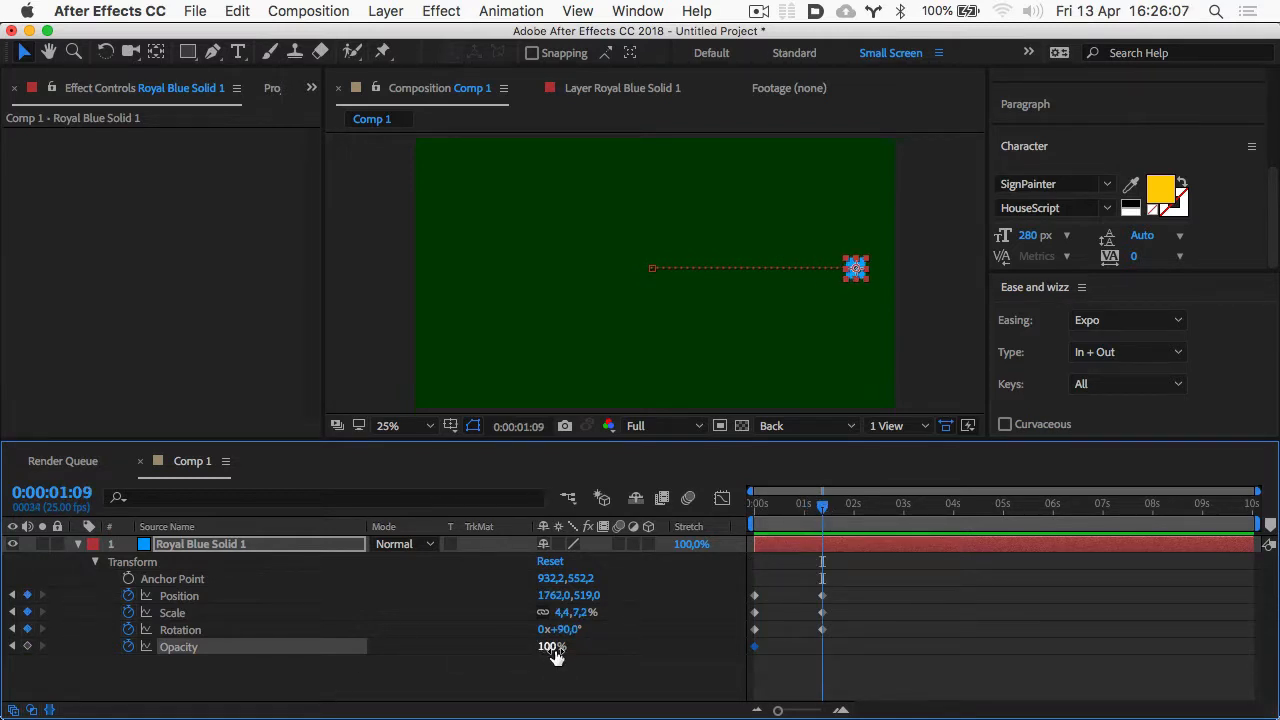
pyautogui.moveTo(556, 652); pyautogui.dragTo(424, 655)
pyautogui.click(855, 692)
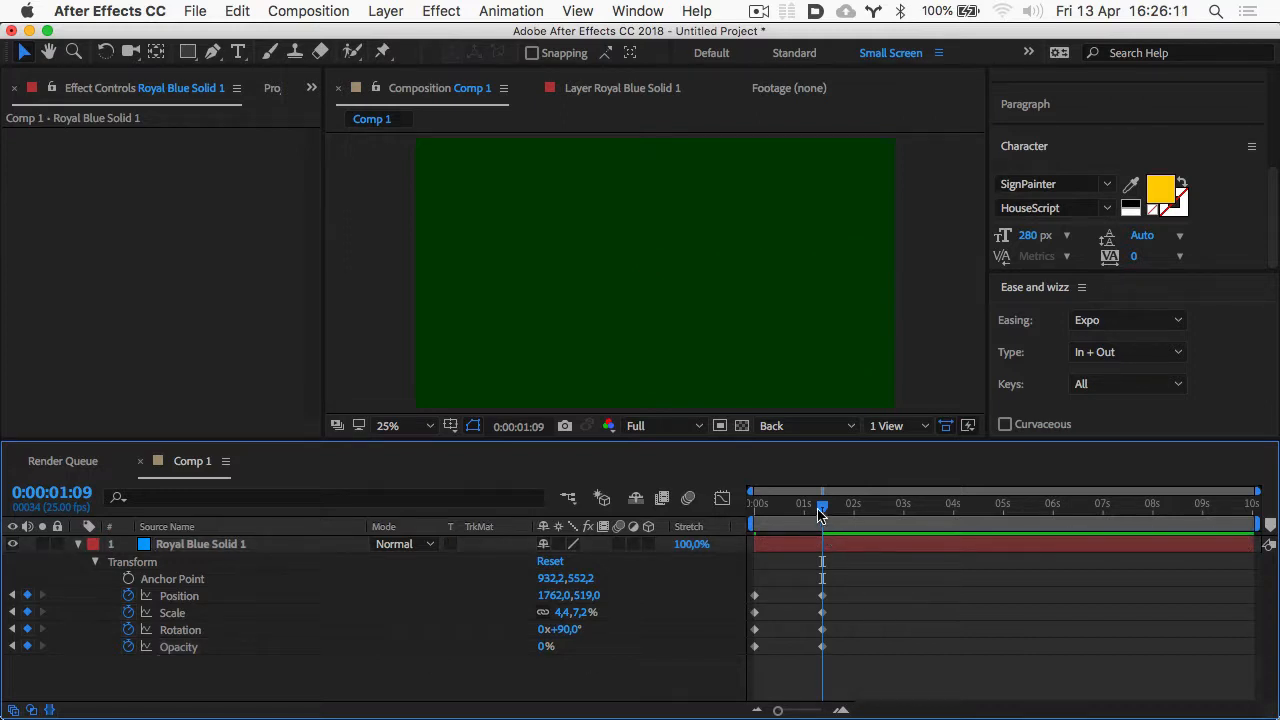
# - Play back the animation with the Opacity fade from 0:00:00:00
pyautogui.moveTo(818, 513); pyautogui.dragTo(754, 507)
pyautogui.press('space')
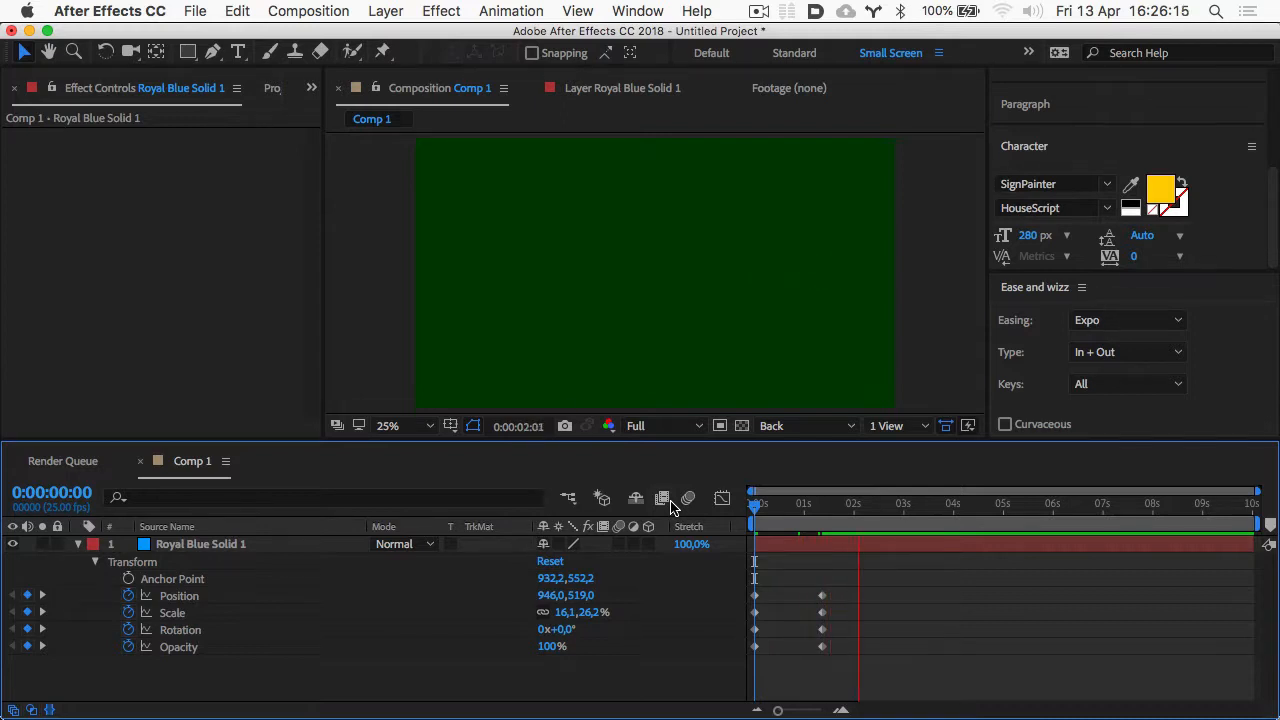
pyautogui.moveTo(850, 511); pyautogui.dragTo(834, 513)
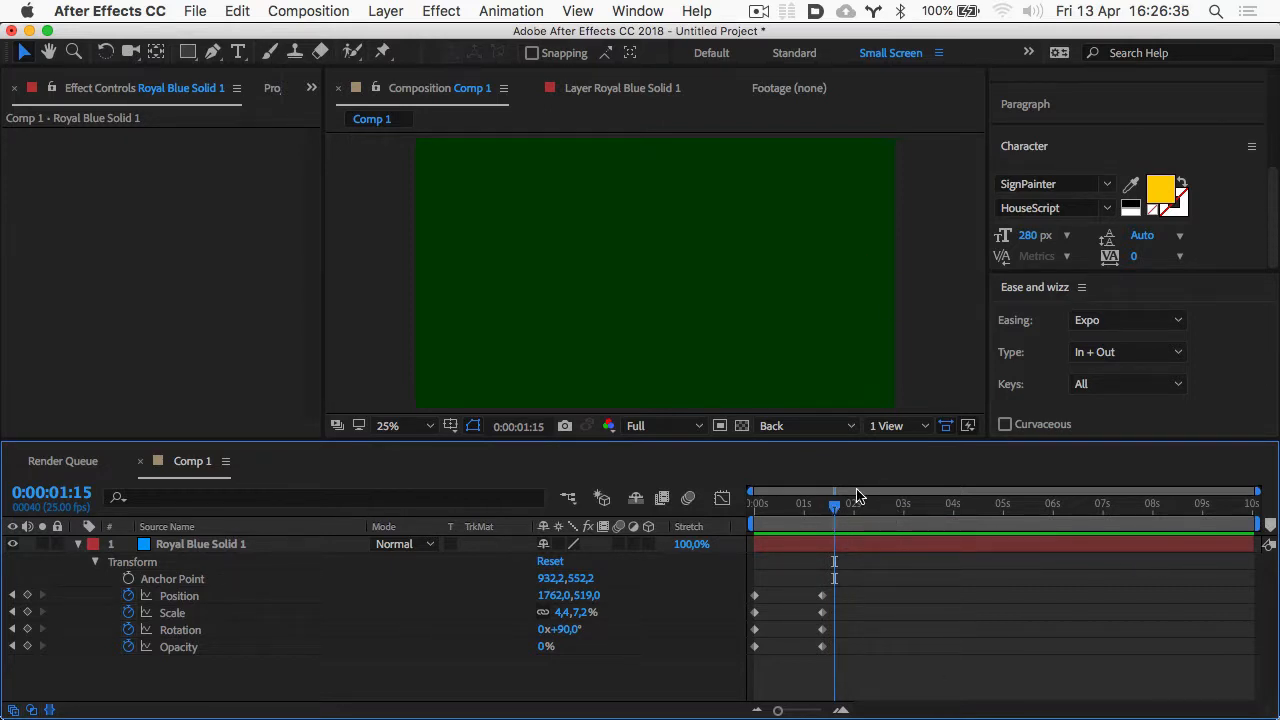
pyautogui.press('Home')
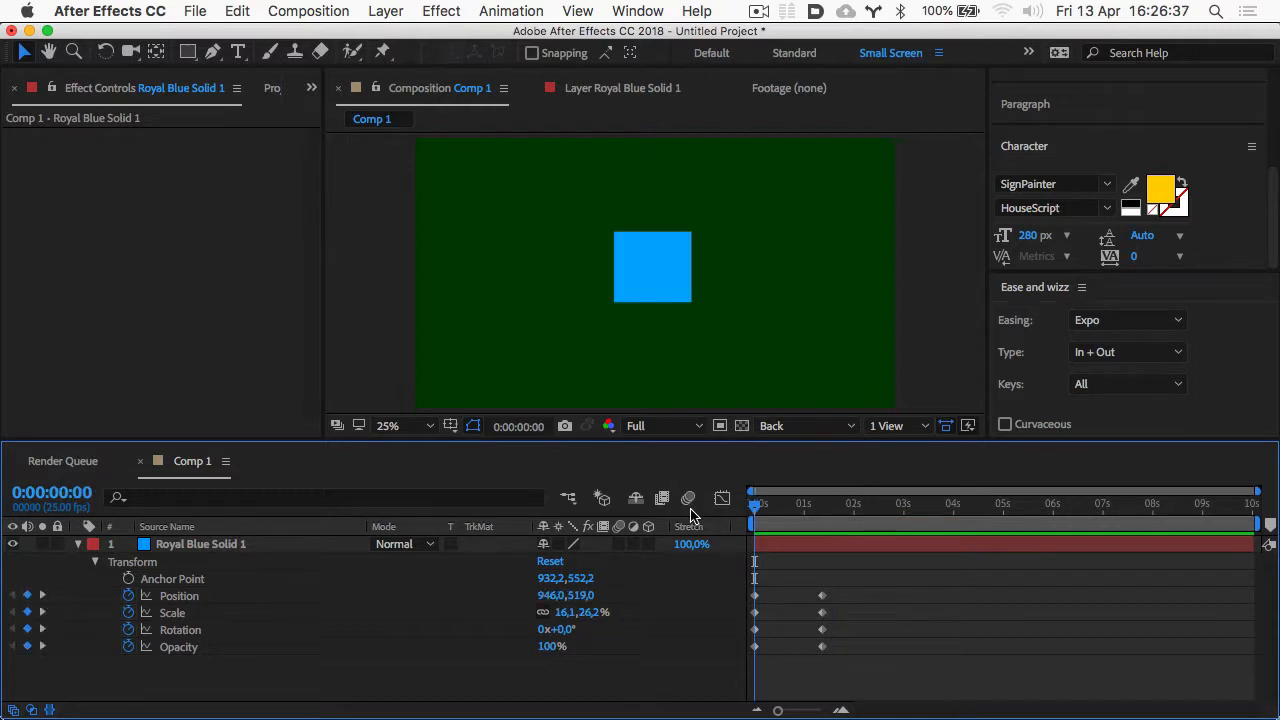
pyautogui.press('space')
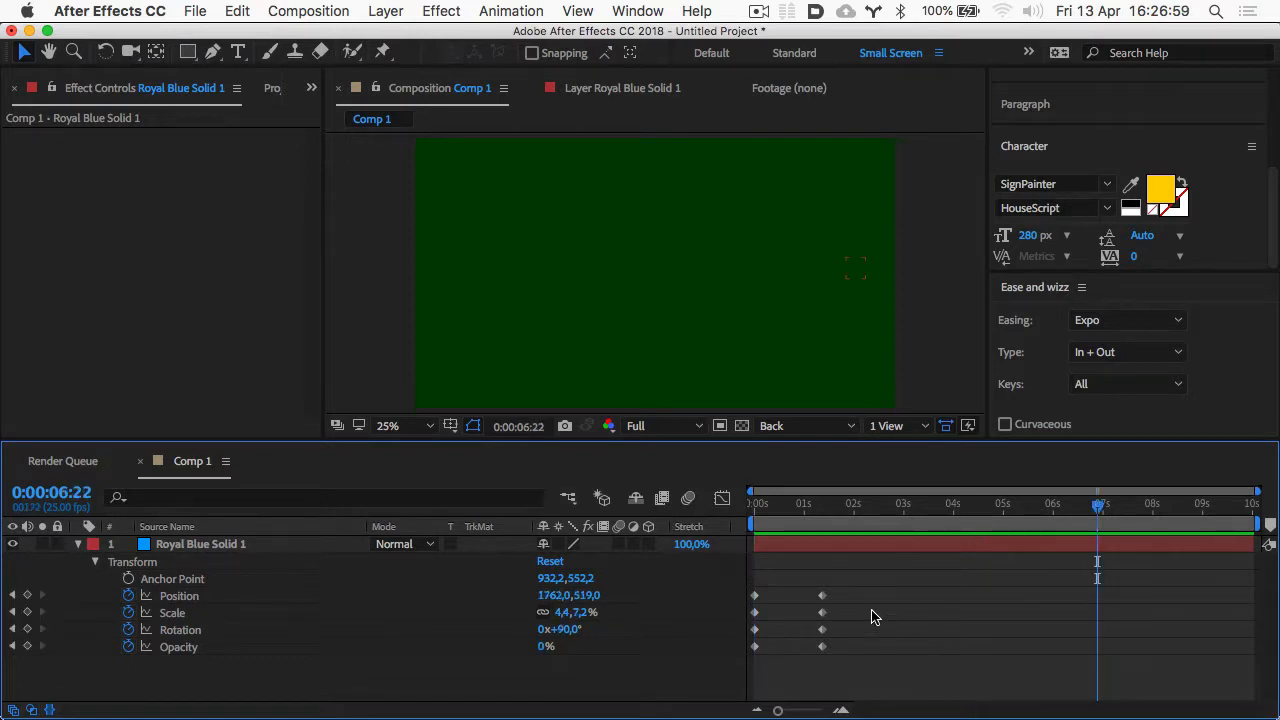
# - Shorten the work area to end just after the second set of keyframes and preview it, finishing at 0:00:00:00
pyautogui.moveTo(857, 505); pyautogui.dragTo(837, 515)
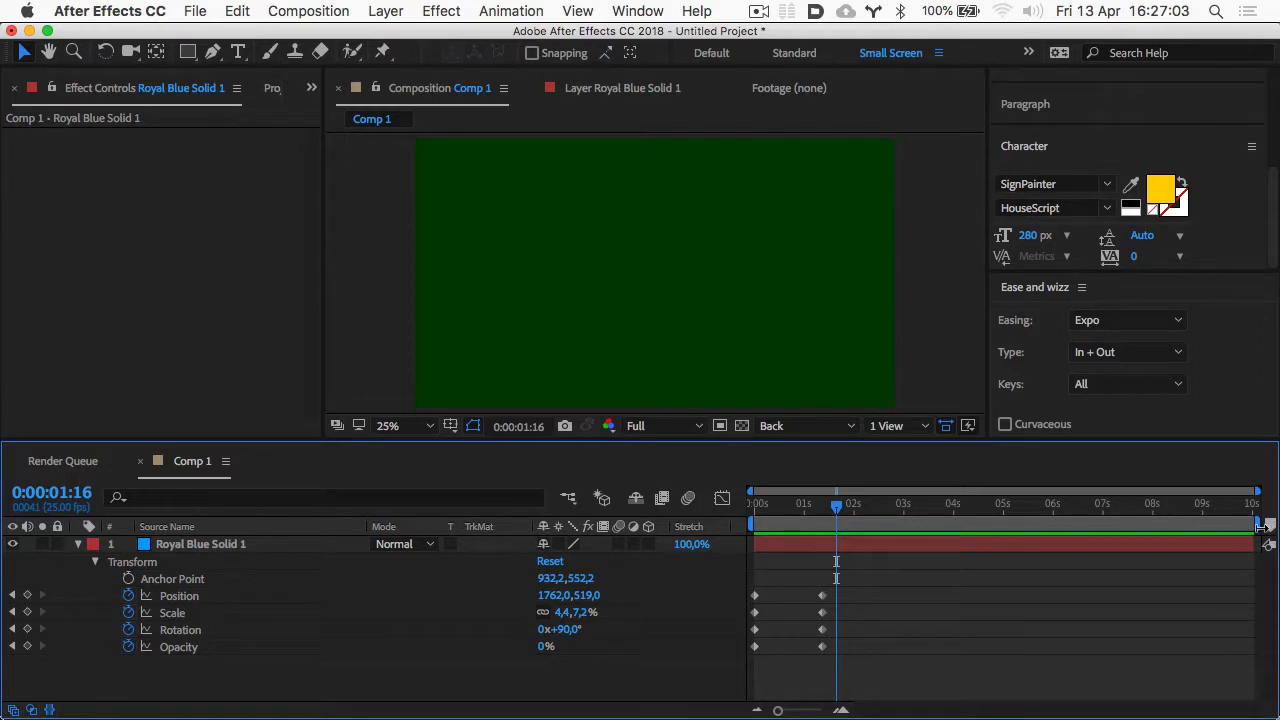
pyautogui.moveTo(1262, 525)
pyautogui.mouseDown()
pyautogui.moveTo(920, 530)
pyautogui.moveTo(1273, 526)
pyautogui.mouseUp()
pyautogui.moveTo(1257, 492); pyautogui.dragTo(837, 497)
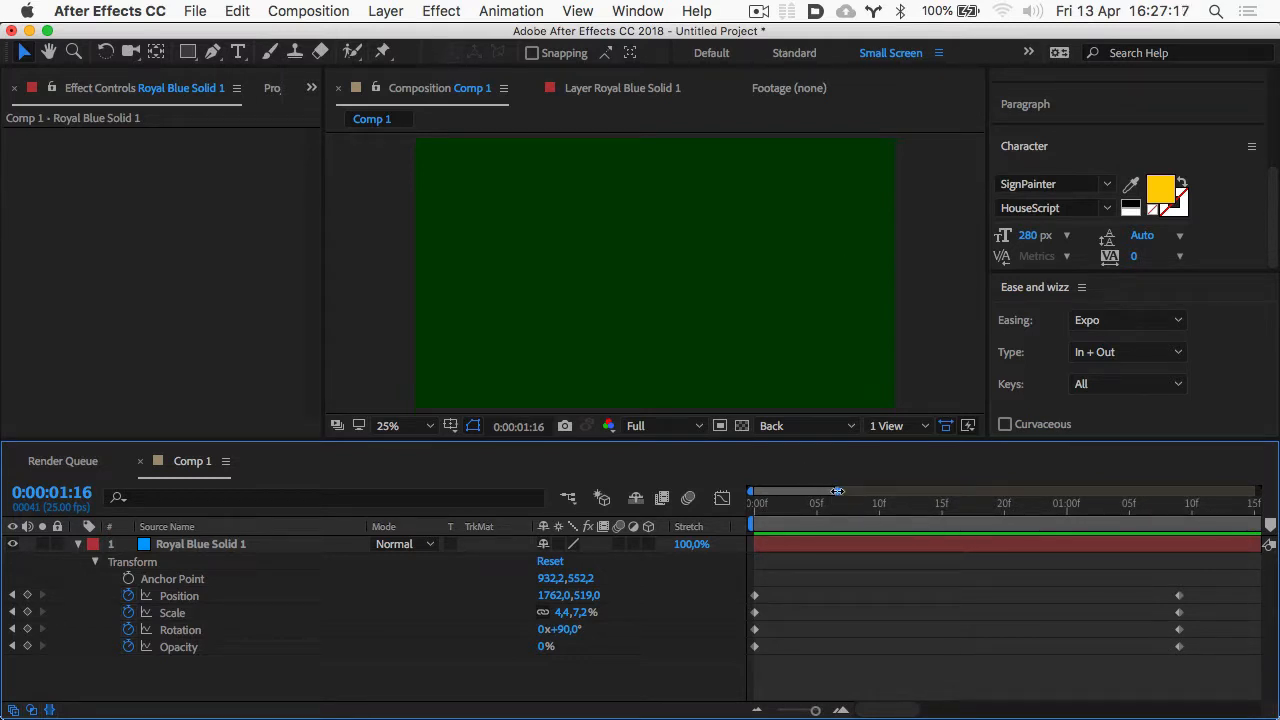
pyautogui.press('pageup')
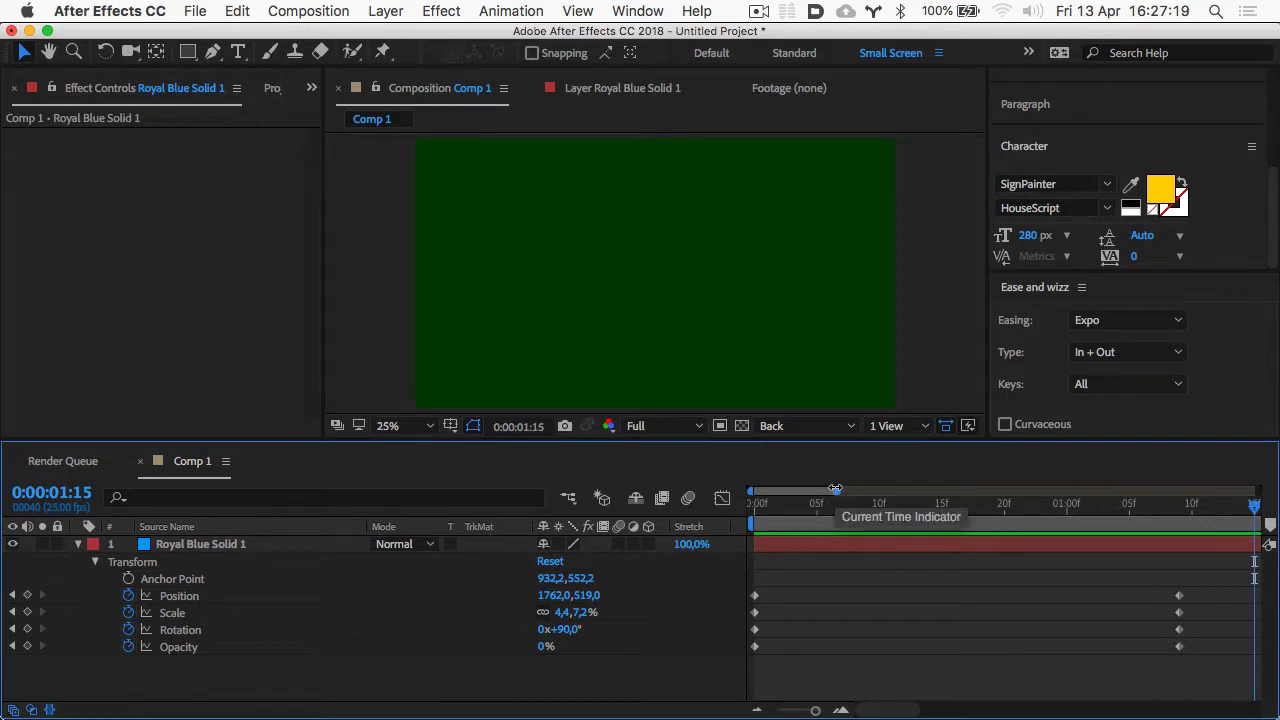
pyautogui.press('space')
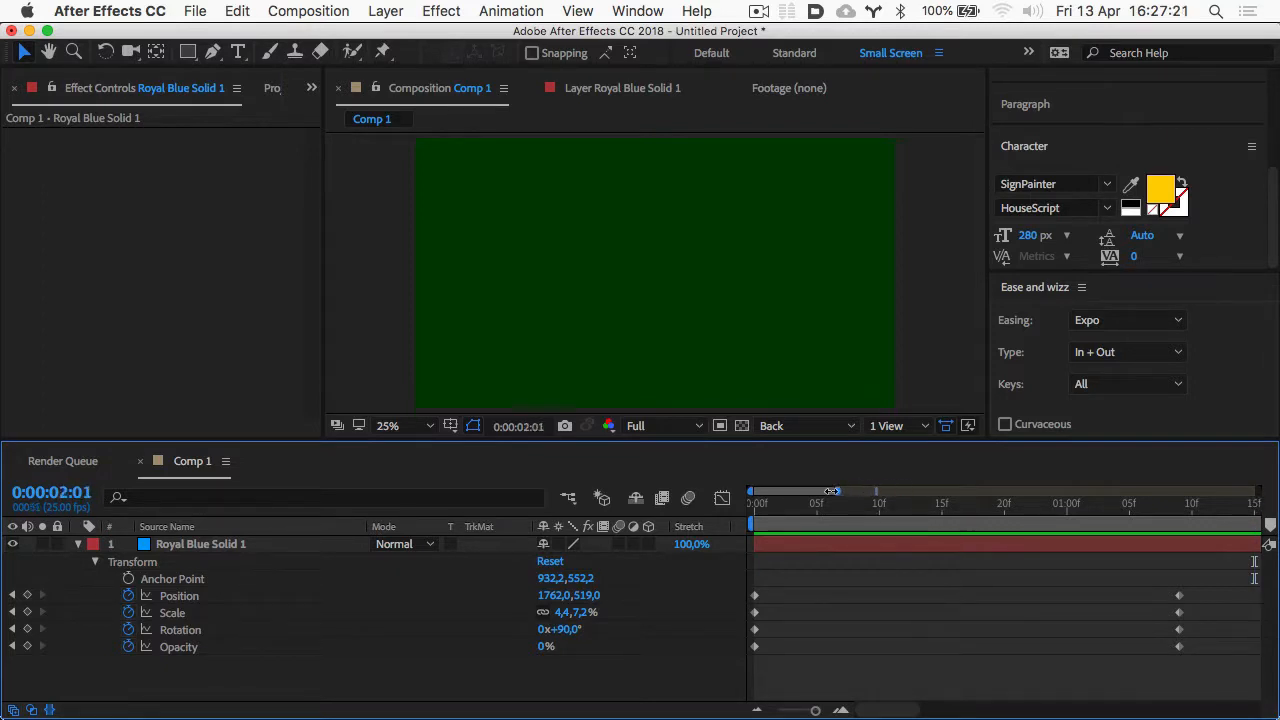
pyautogui.moveTo(838, 492); pyautogui.dragTo(850, 524)
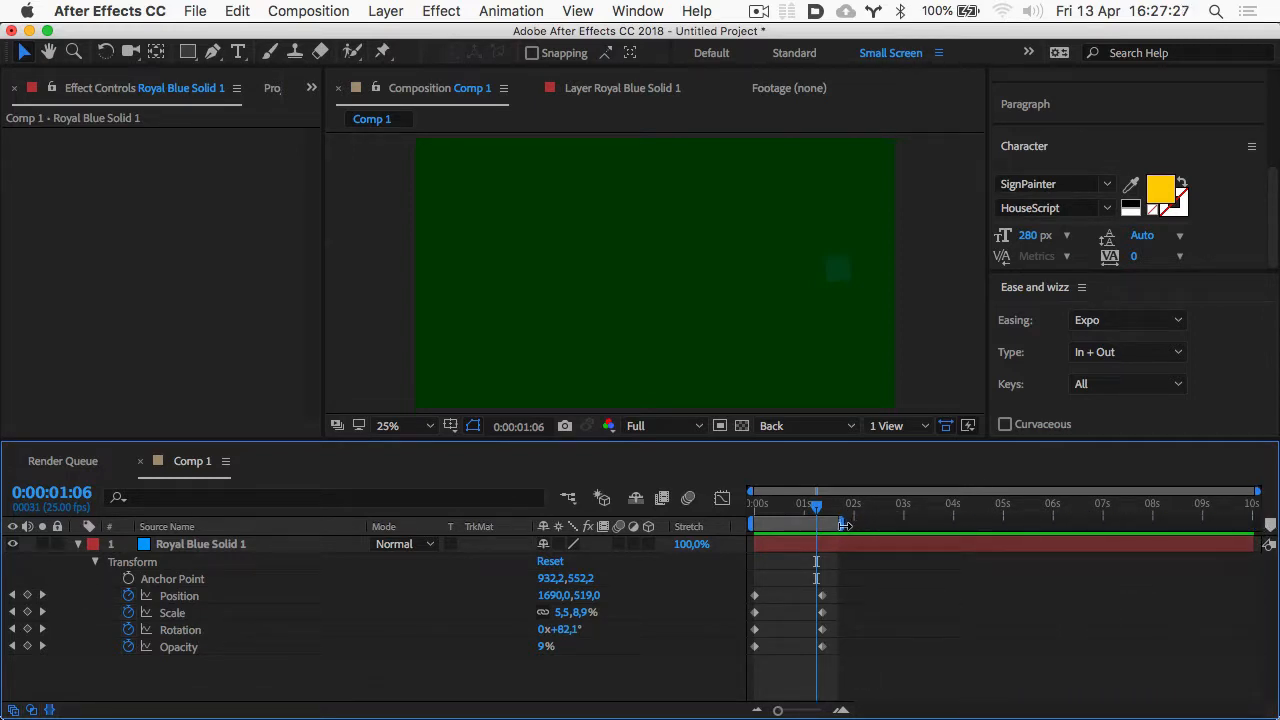
pyautogui.press('space')
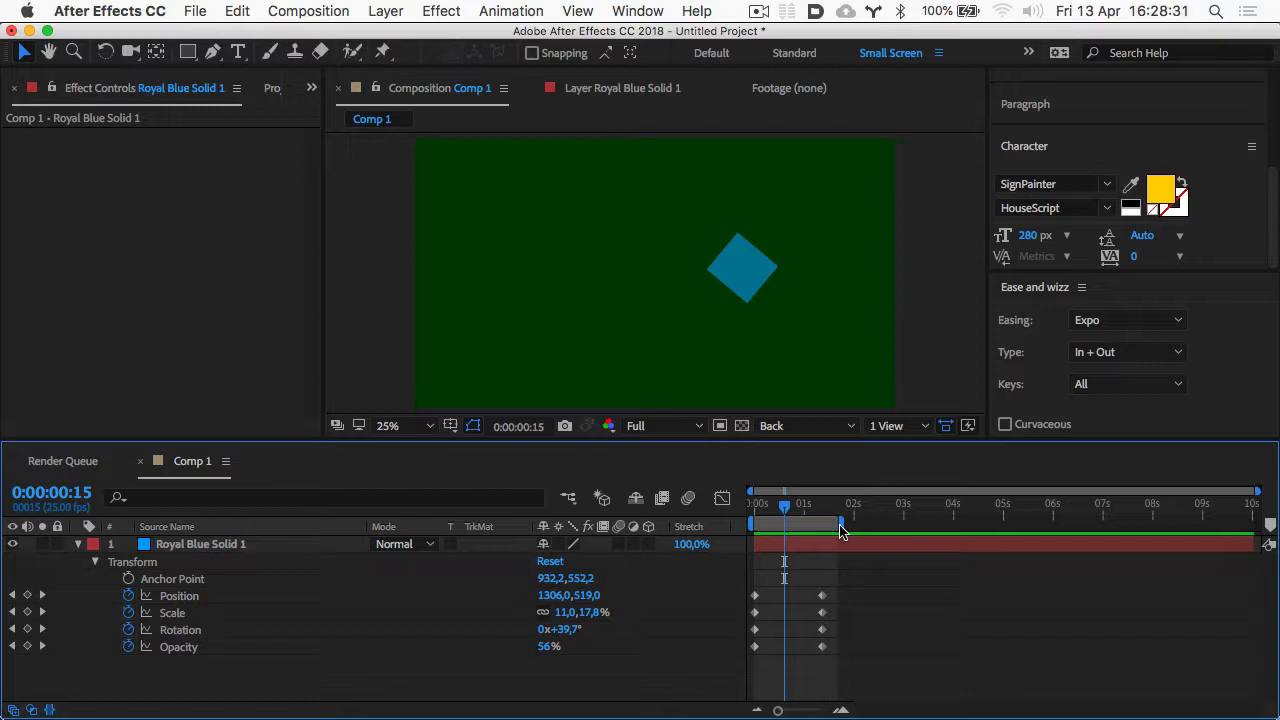
pyautogui.moveTo(808, 507); pyautogui.dragTo(725, 531)
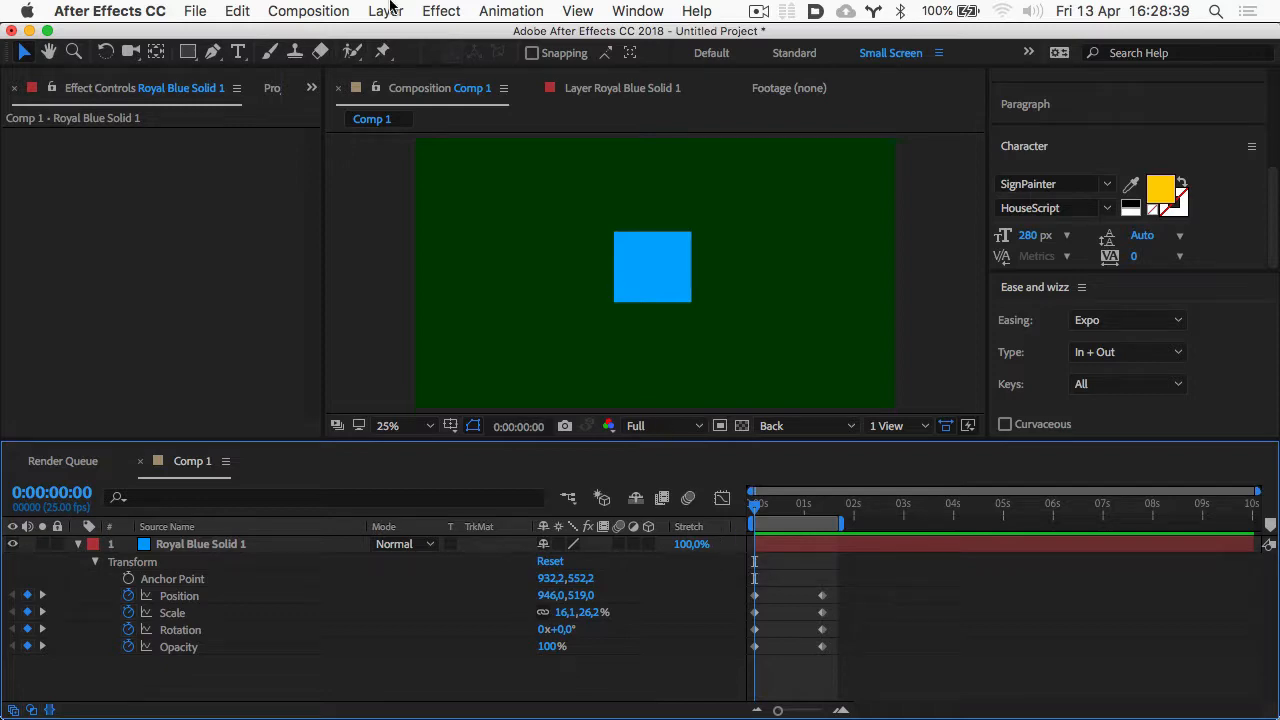
pyautogui.click(441, 10)
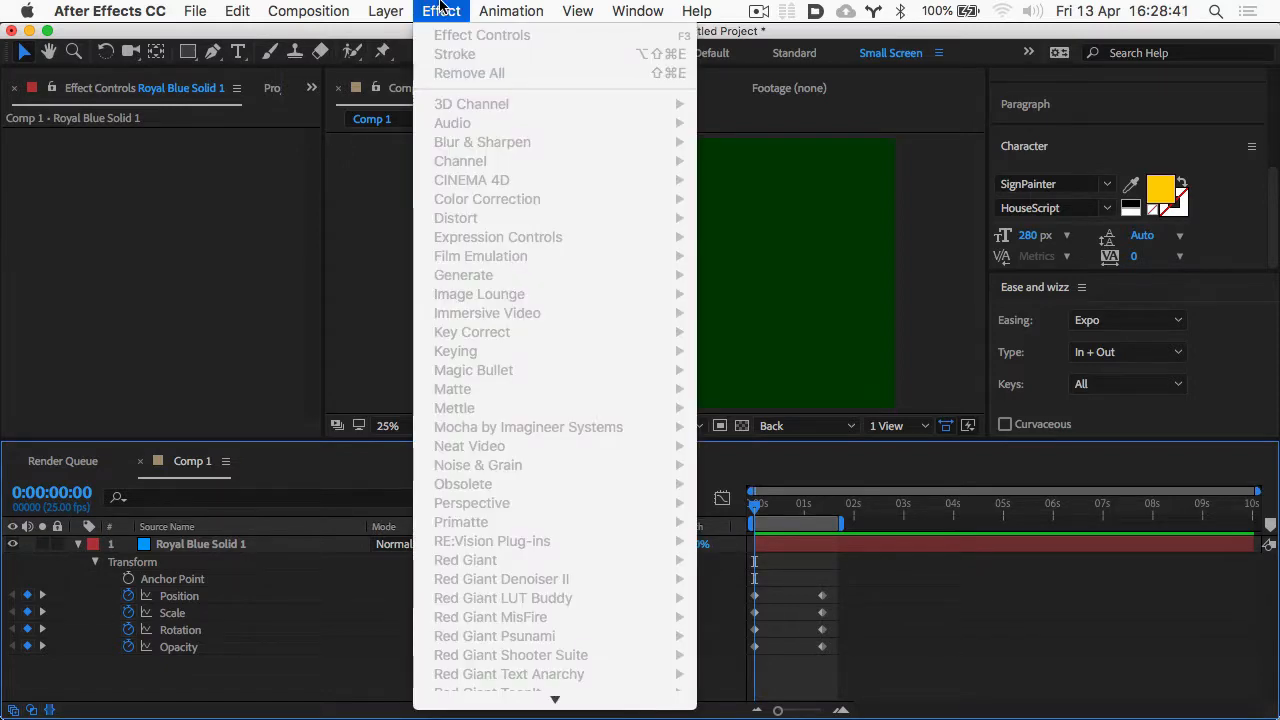
pyautogui.click(292, 665)
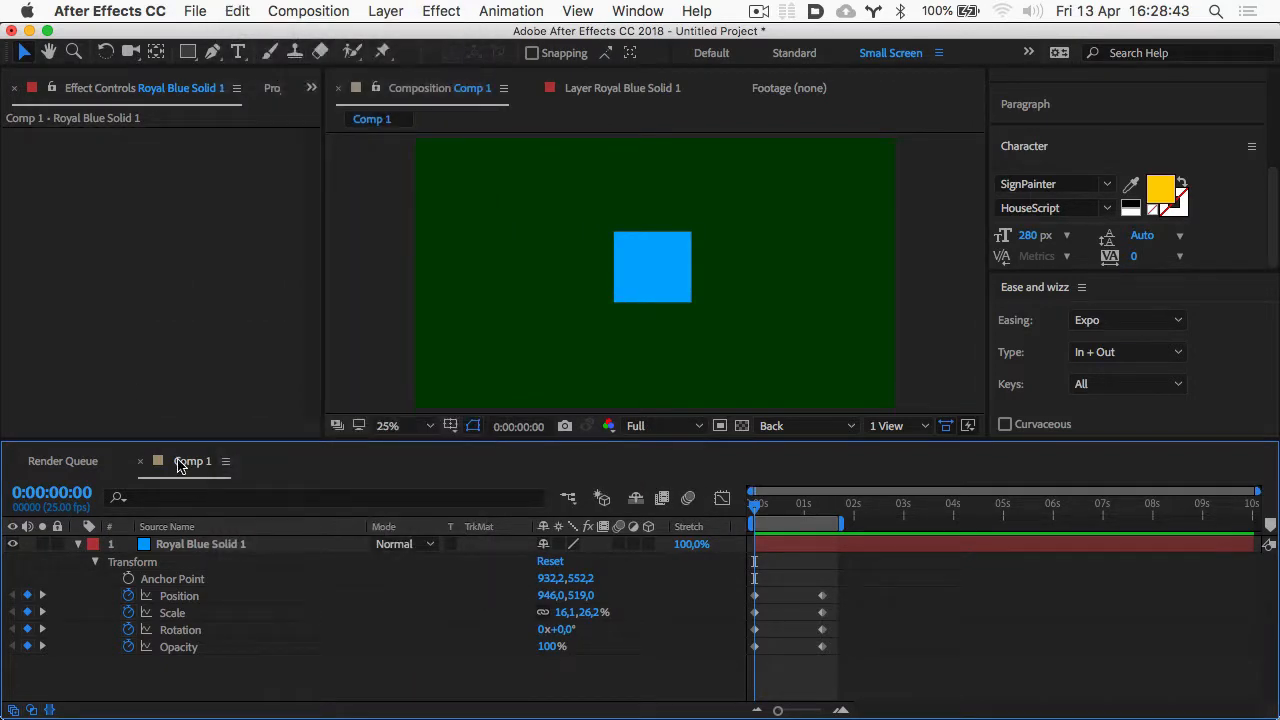
# - Add Comp 1 to the Render Queue
pyautogui.click(178, 10)
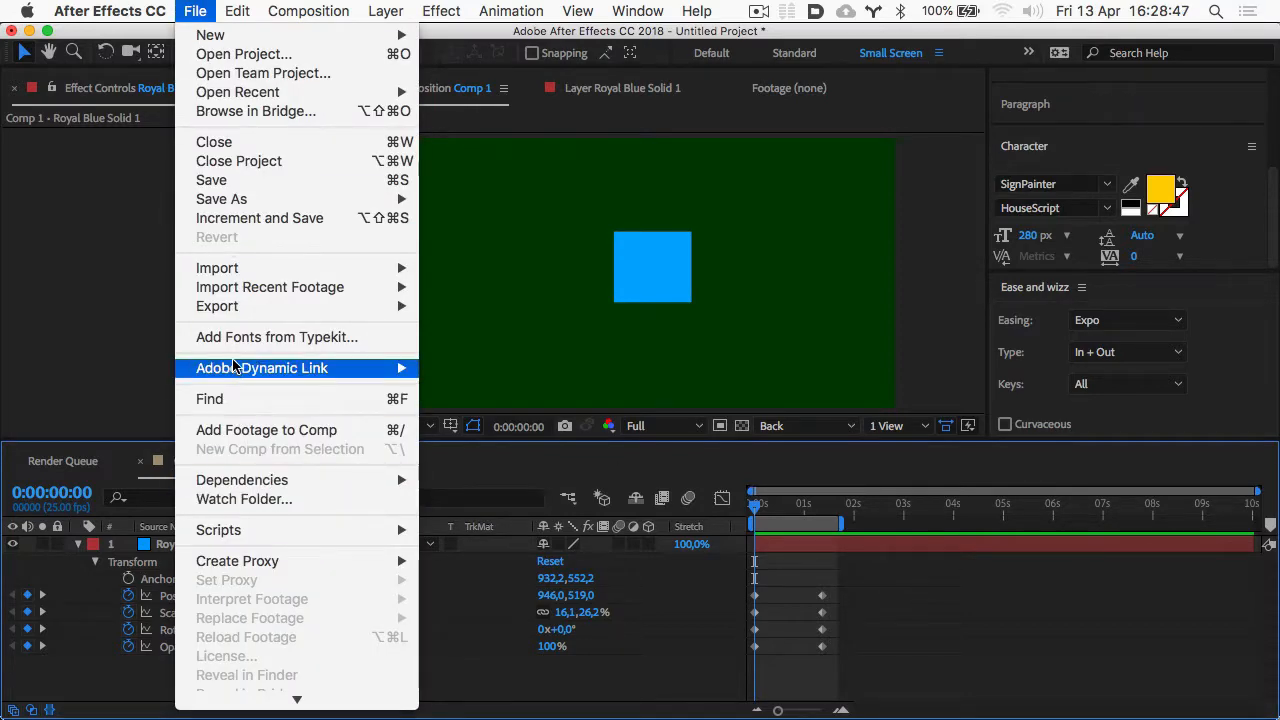
pyautogui.moveTo(232, 308)
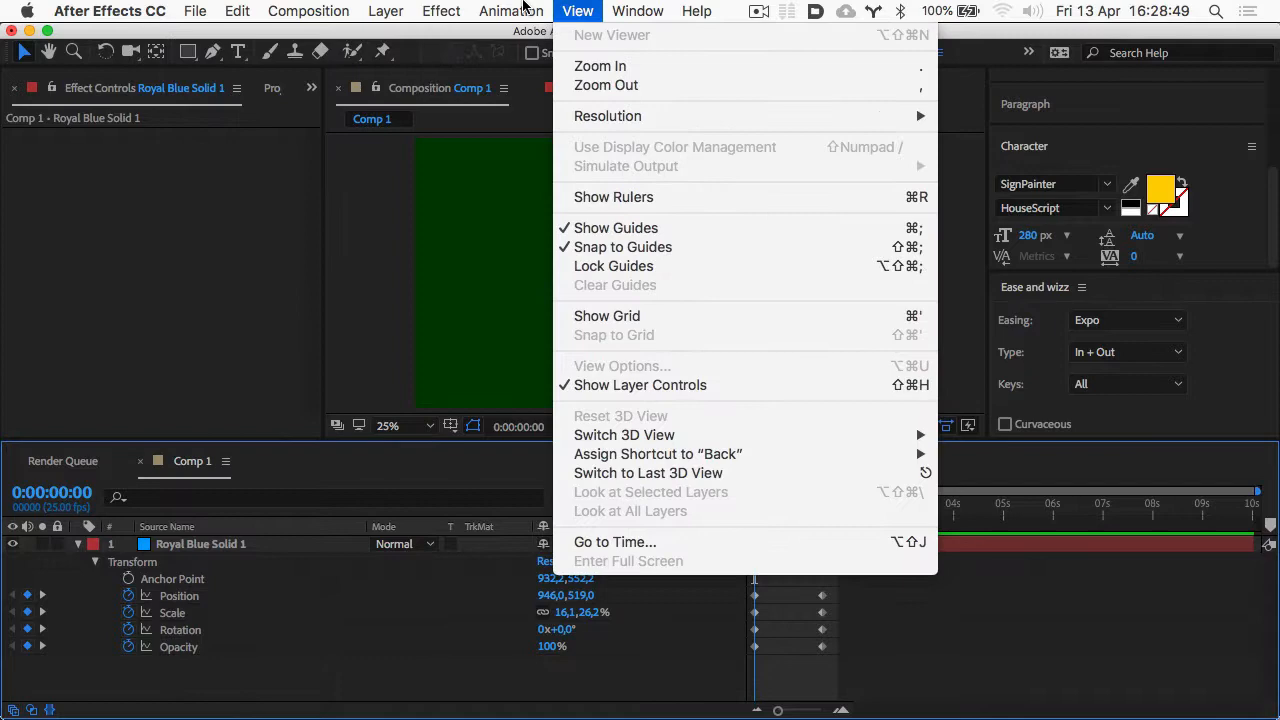
pyautogui.moveTo(320, 8)
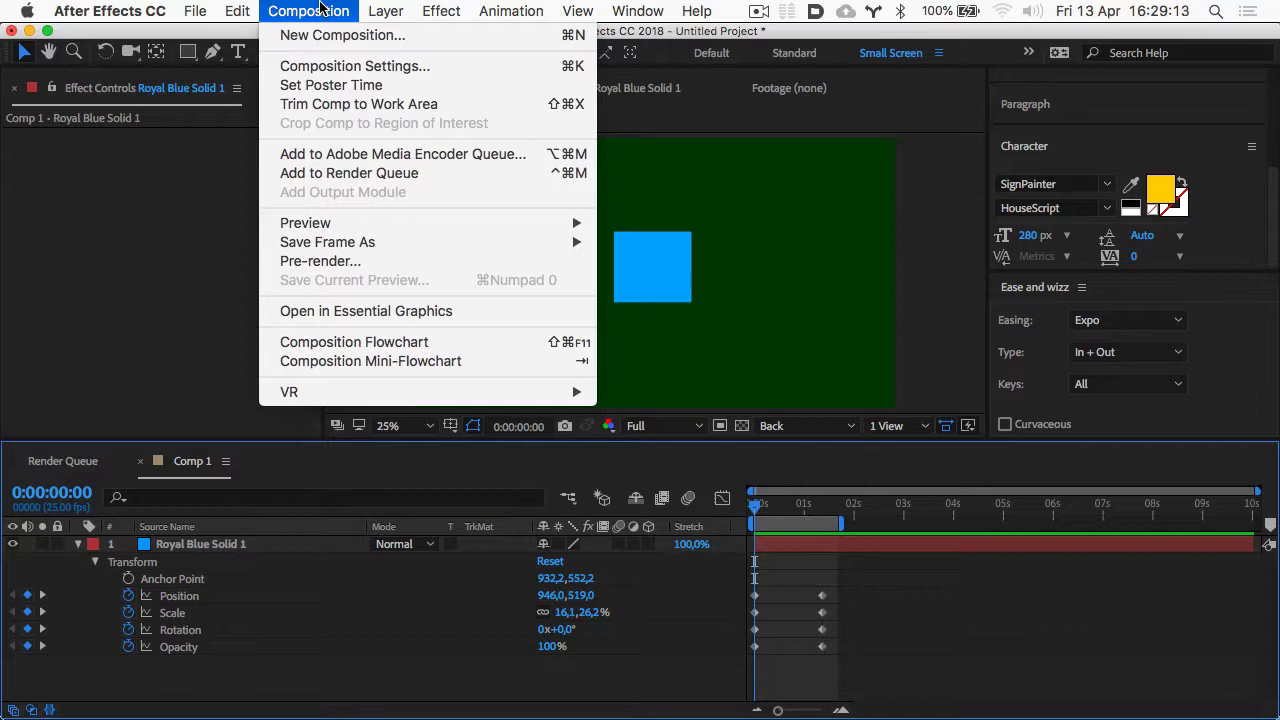
pyautogui.moveTo(237, 8)
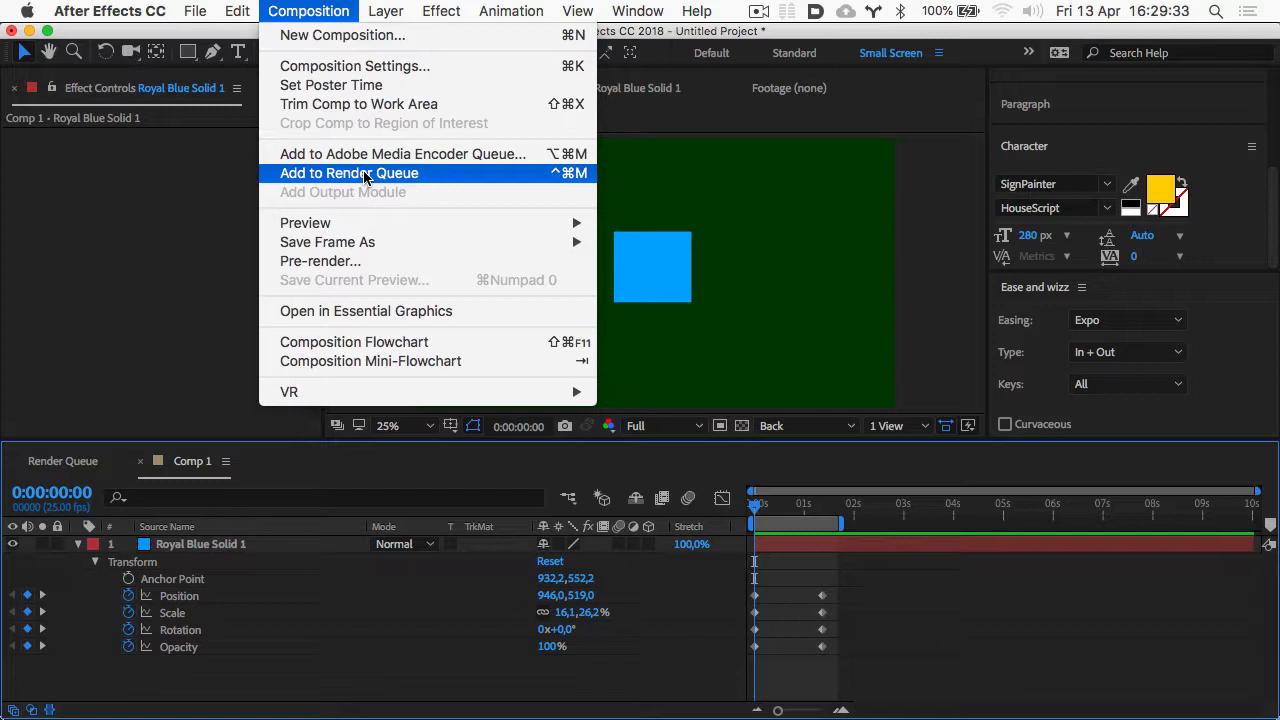
pyautogui.click(443, 177)
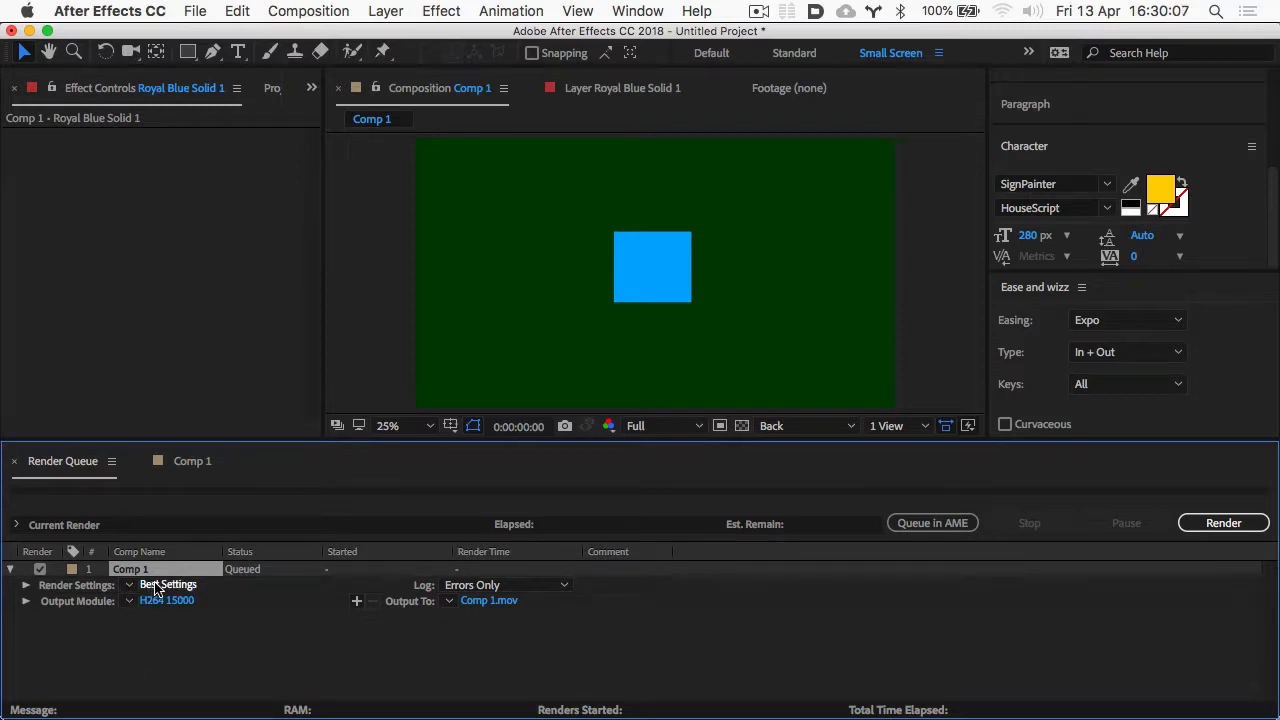
# - Review the queued comp's render settings and accept Best quality, Full resolution and the Work Area Only time span
pyautogui.click(26, 586)
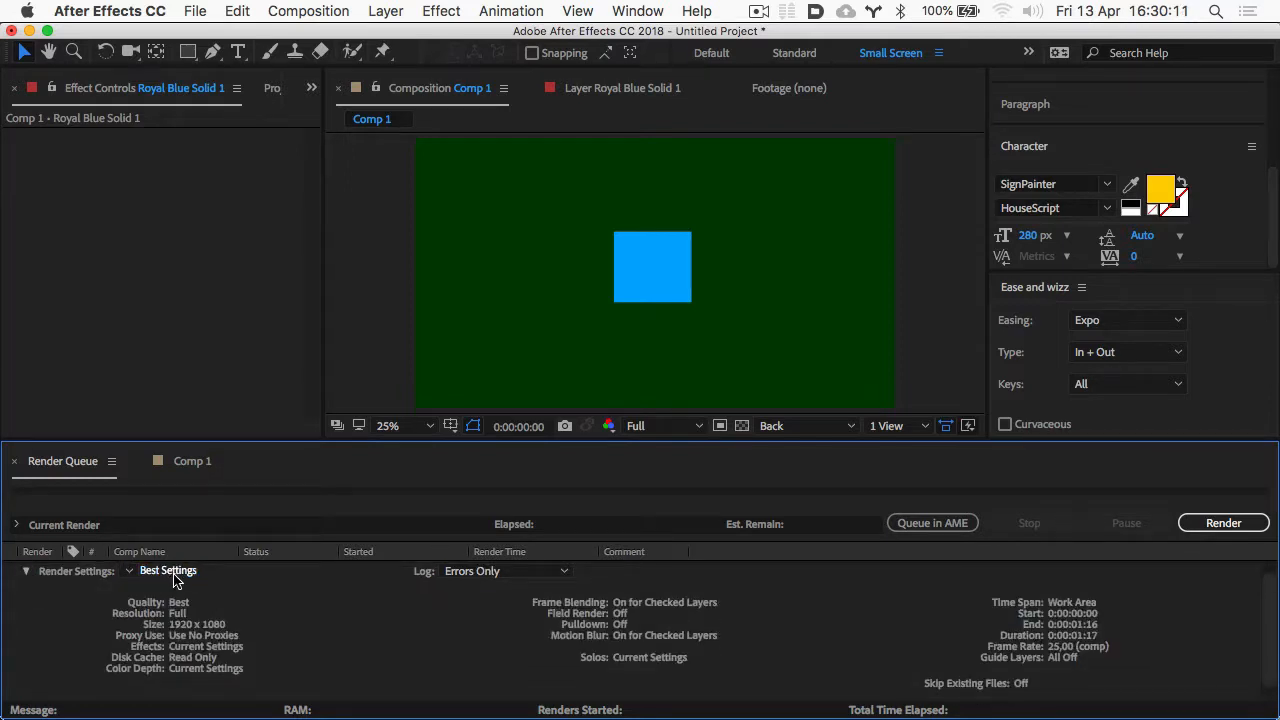
pyautogui.click(26, 575)
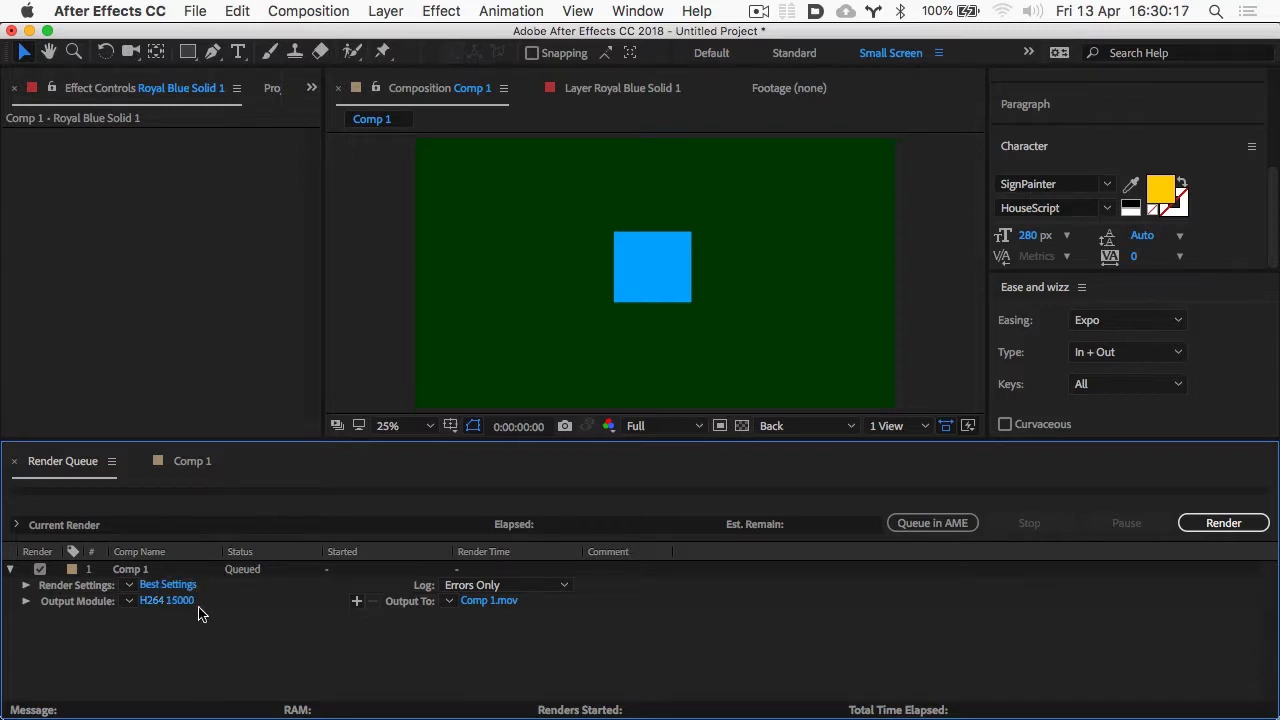
pyautogui.click(180, 587)
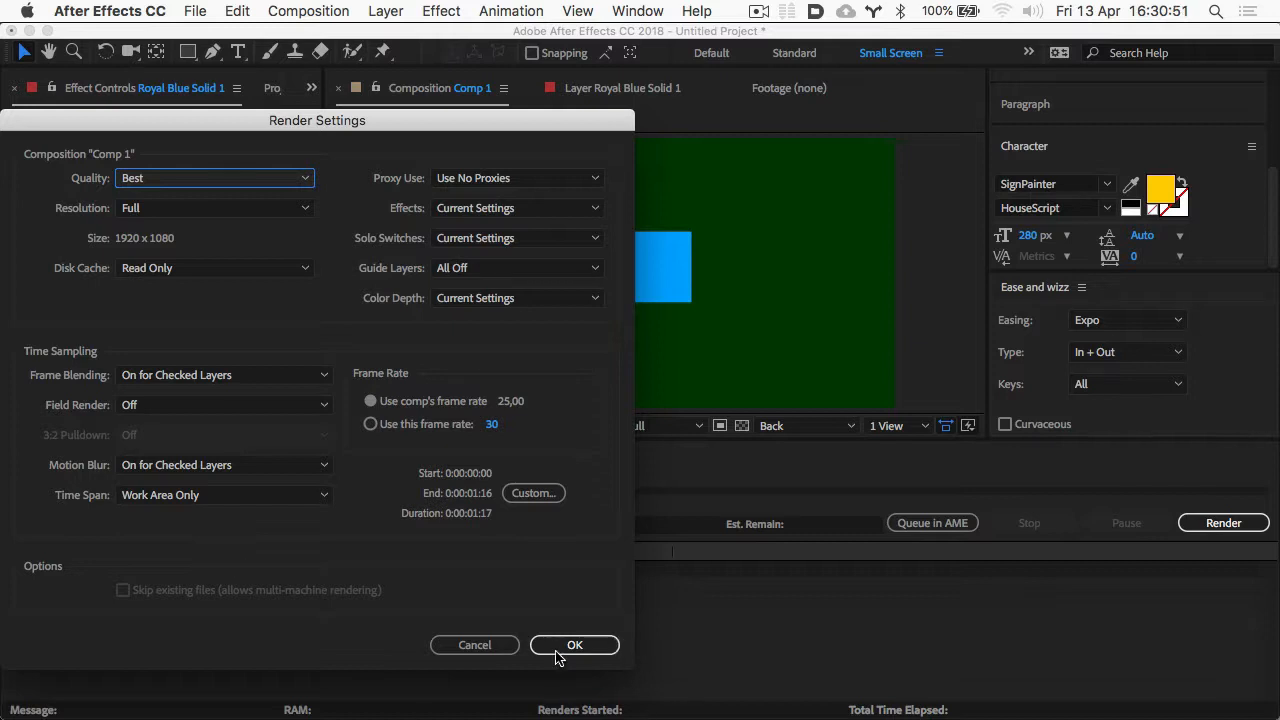
pyautogui.click(580, 645)
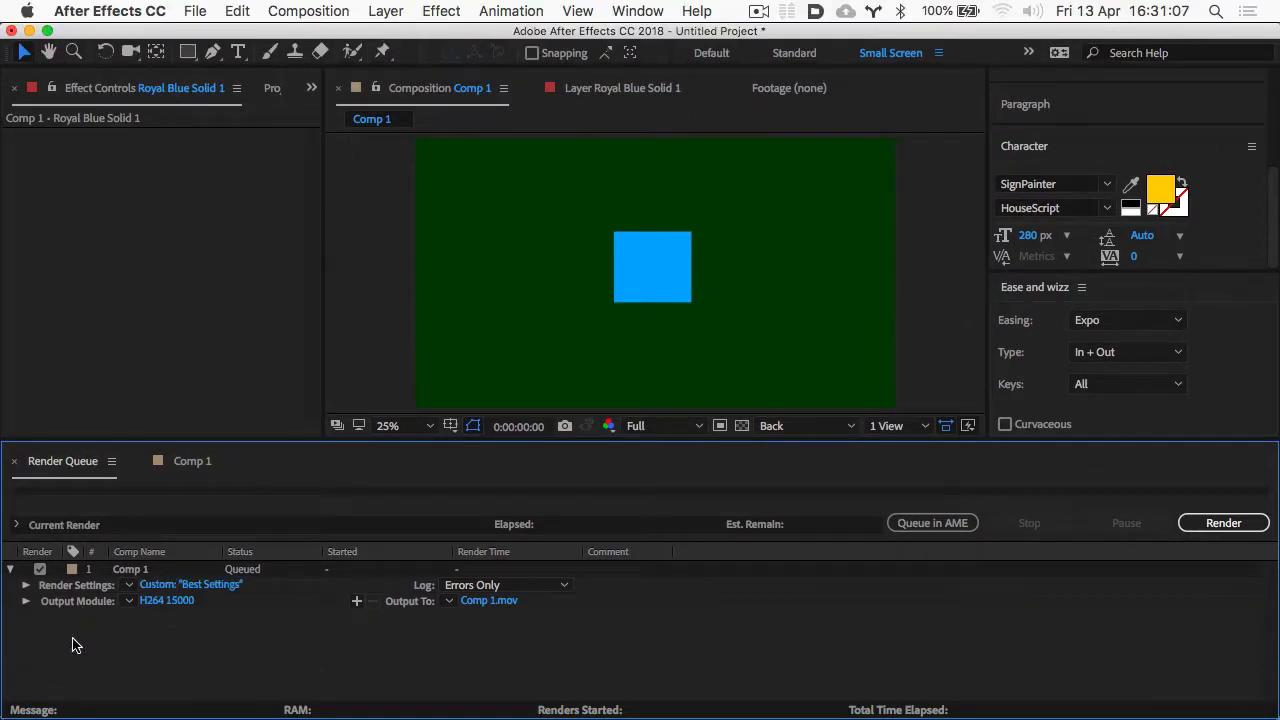
# - Set the video codec in the output module's QuickTime format options to Apple ProRes 422
pyautogui.click(168, 600)
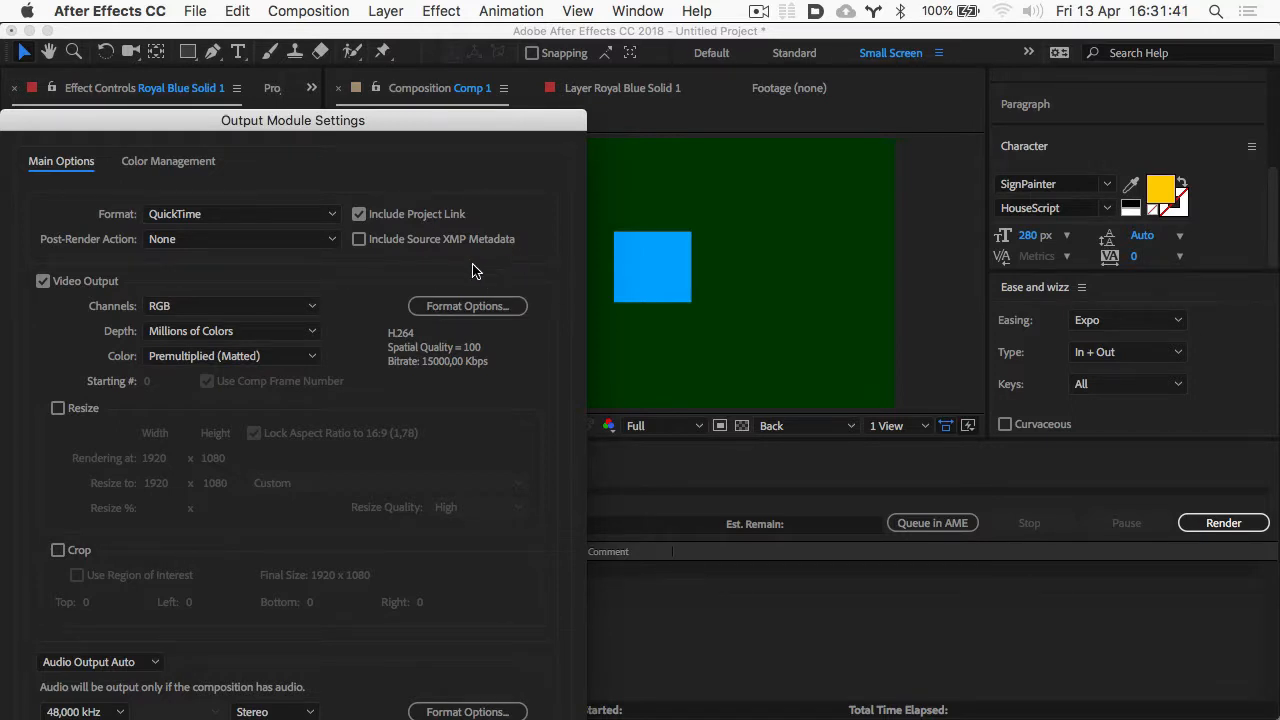
pyautogui.click(441, 308)
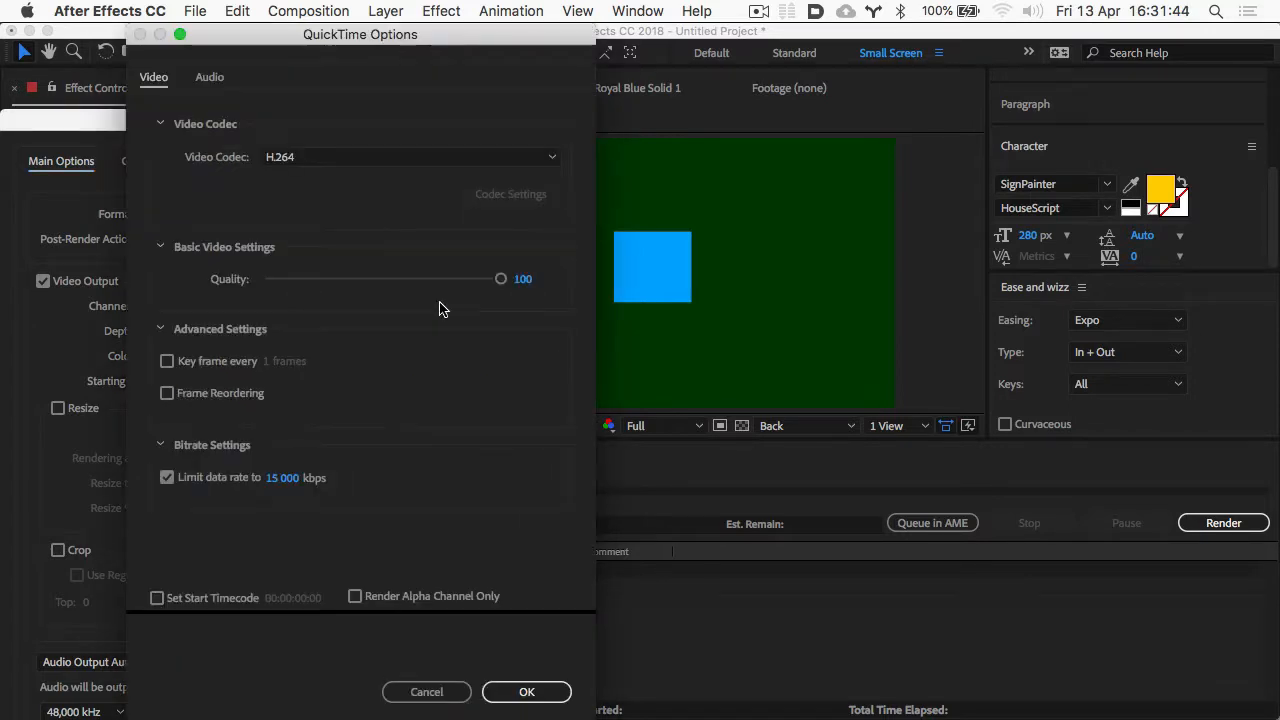
pyautogui.click(323, 163)
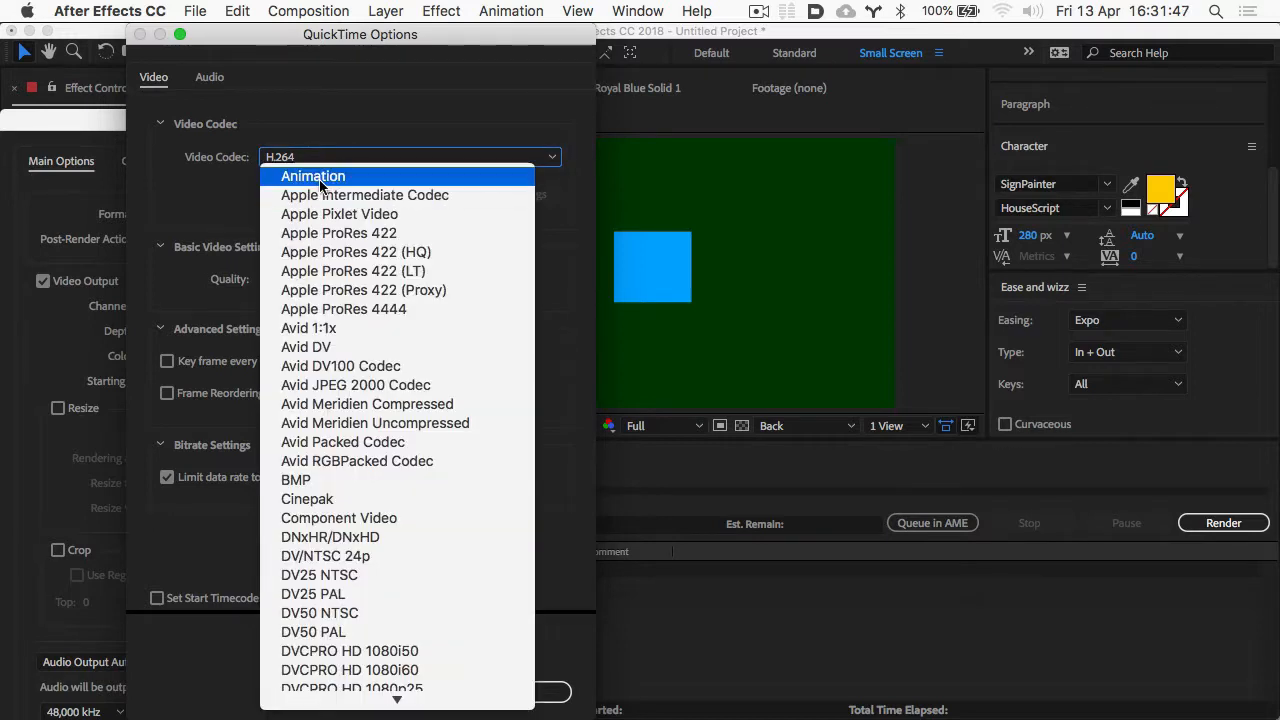
pyautogui.scroll(-5, 330, 600)
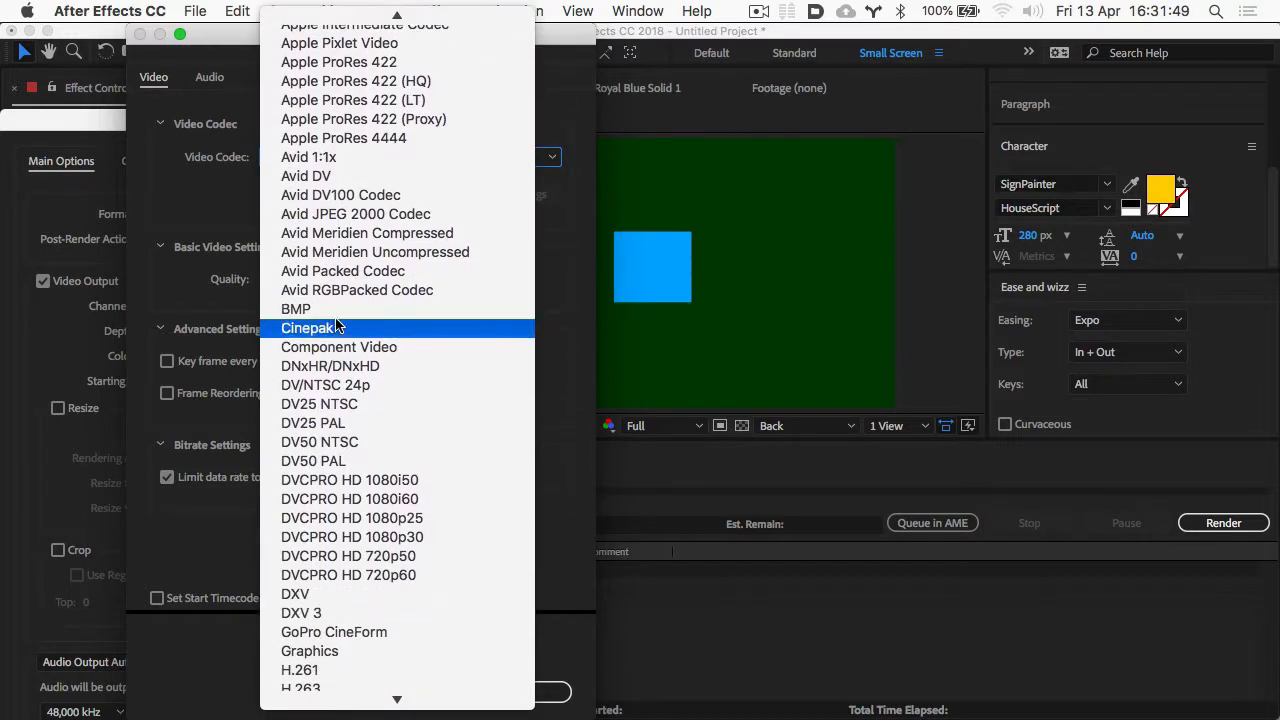
pyautogui.click(330, 63)
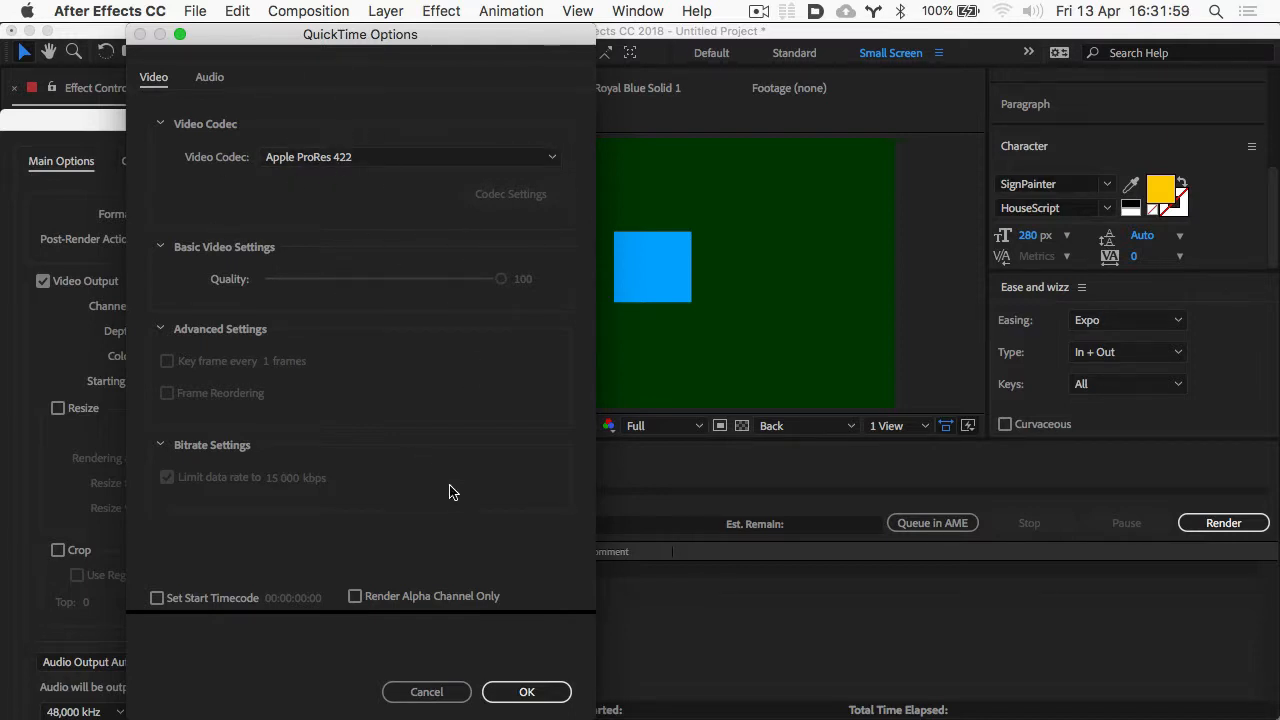
pyautogui.click(526, 692)
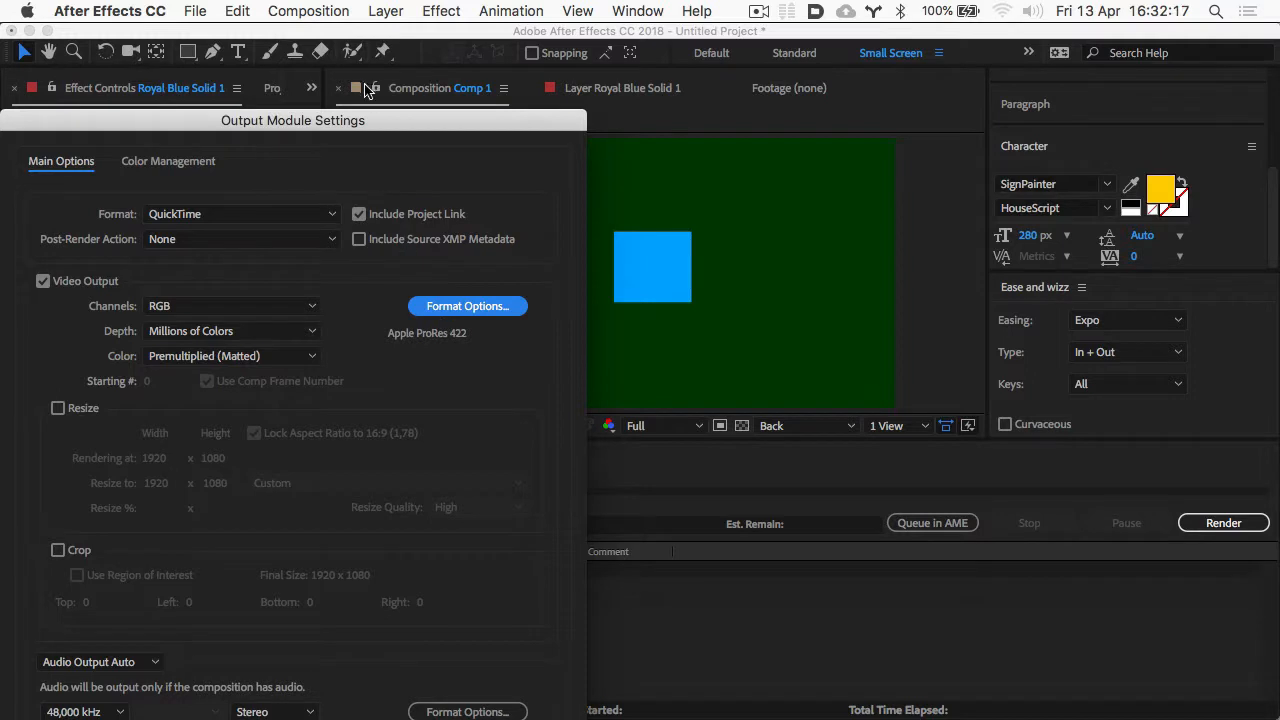
# - Review the available output formats, keep QuickTime and accept the output module settings
pyautogui.moveTo(370, 132); pyautogui.dragTo(430, 42)
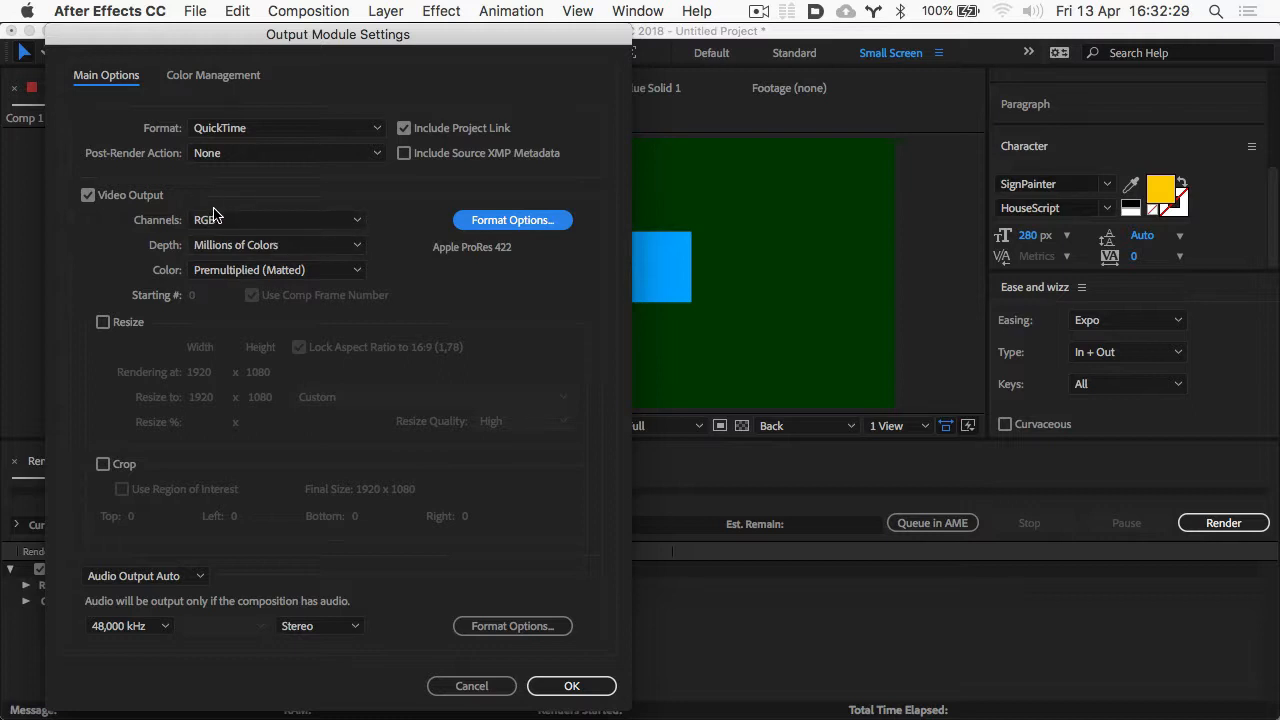
pyautogui.click(230, 129)
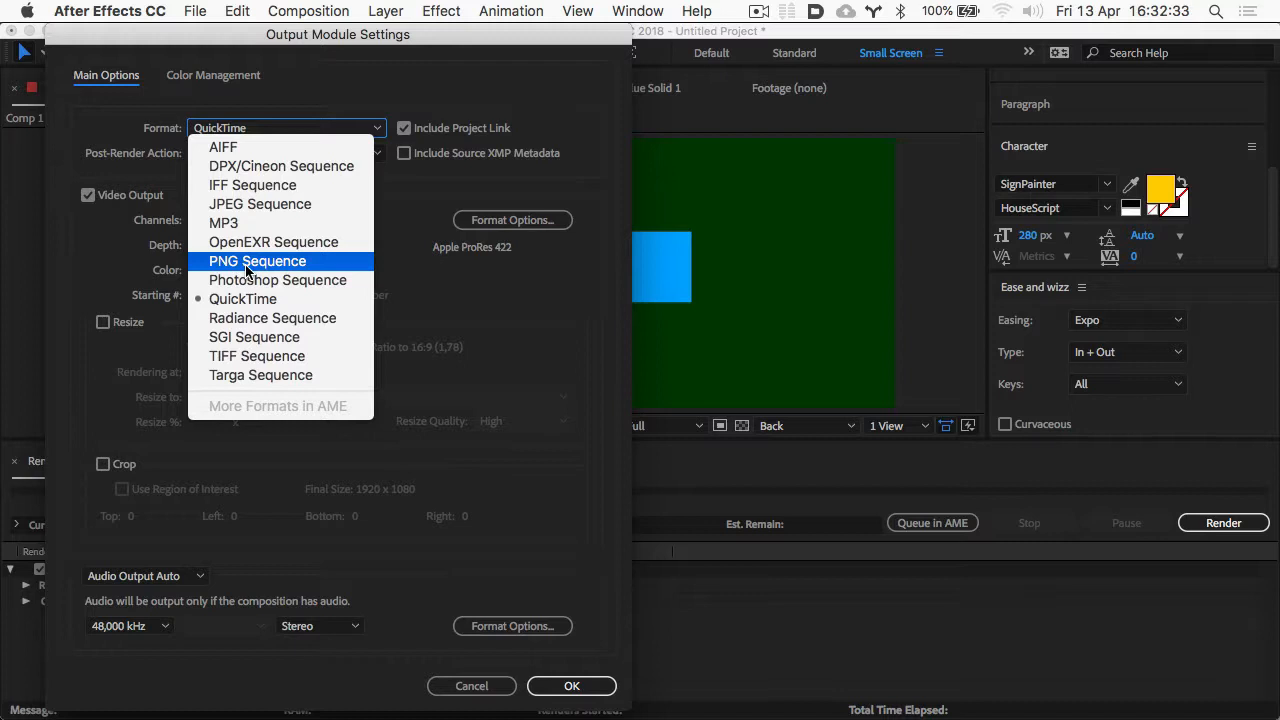
pyautogui.click(494, 438)
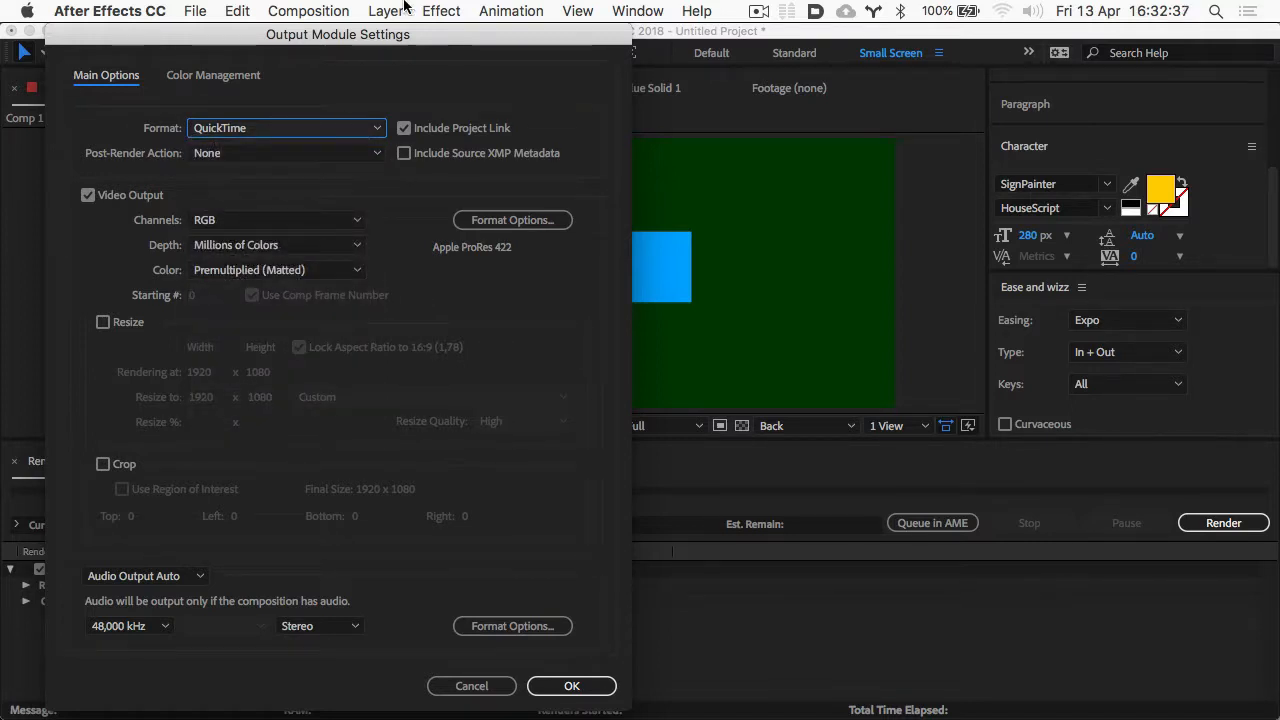
pyautogui.click(505, 224)
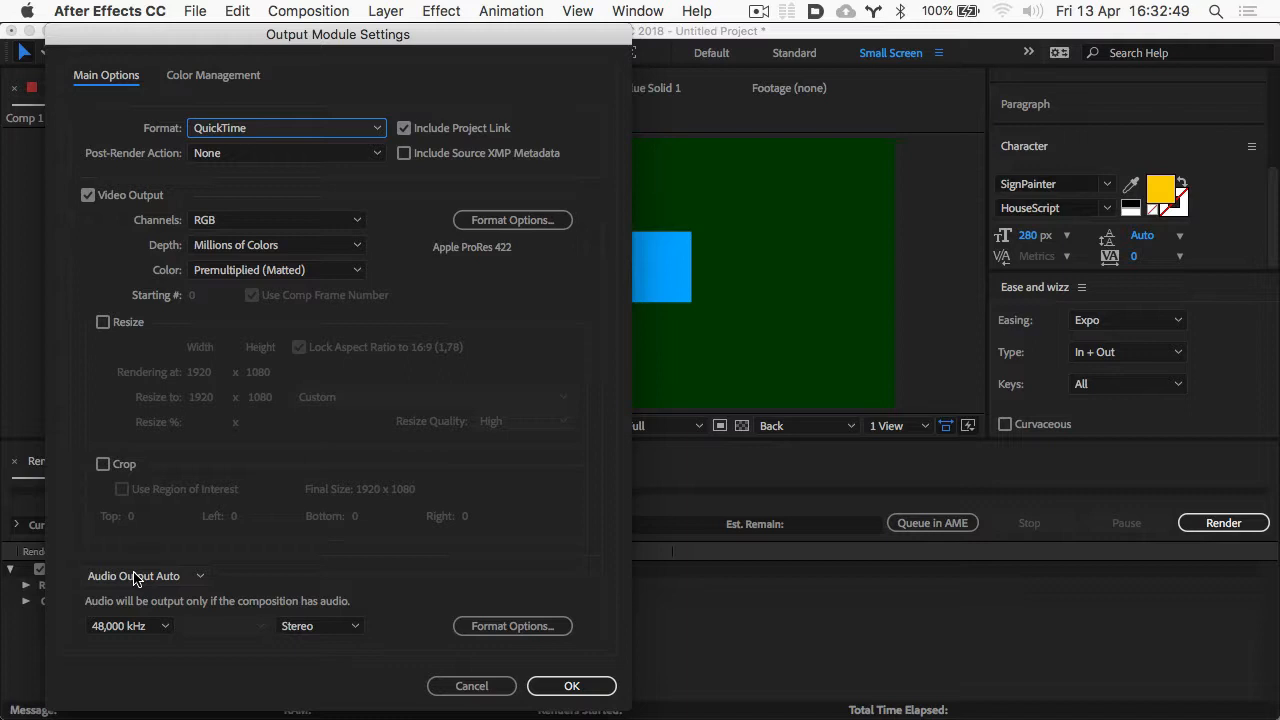
pyautogui.click(571, 686)
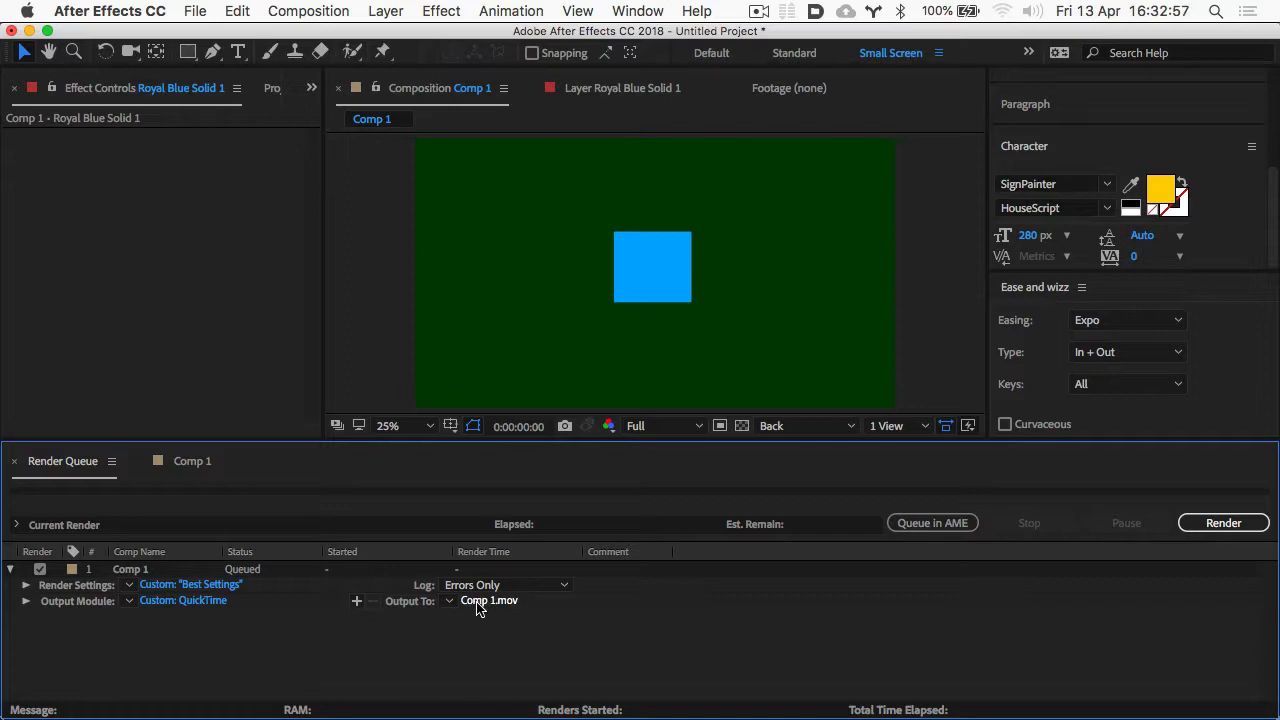
# - Open the output file destination for the queued render and browse to the 2nd year folder in Documents
pyautogui.click(488, 601)
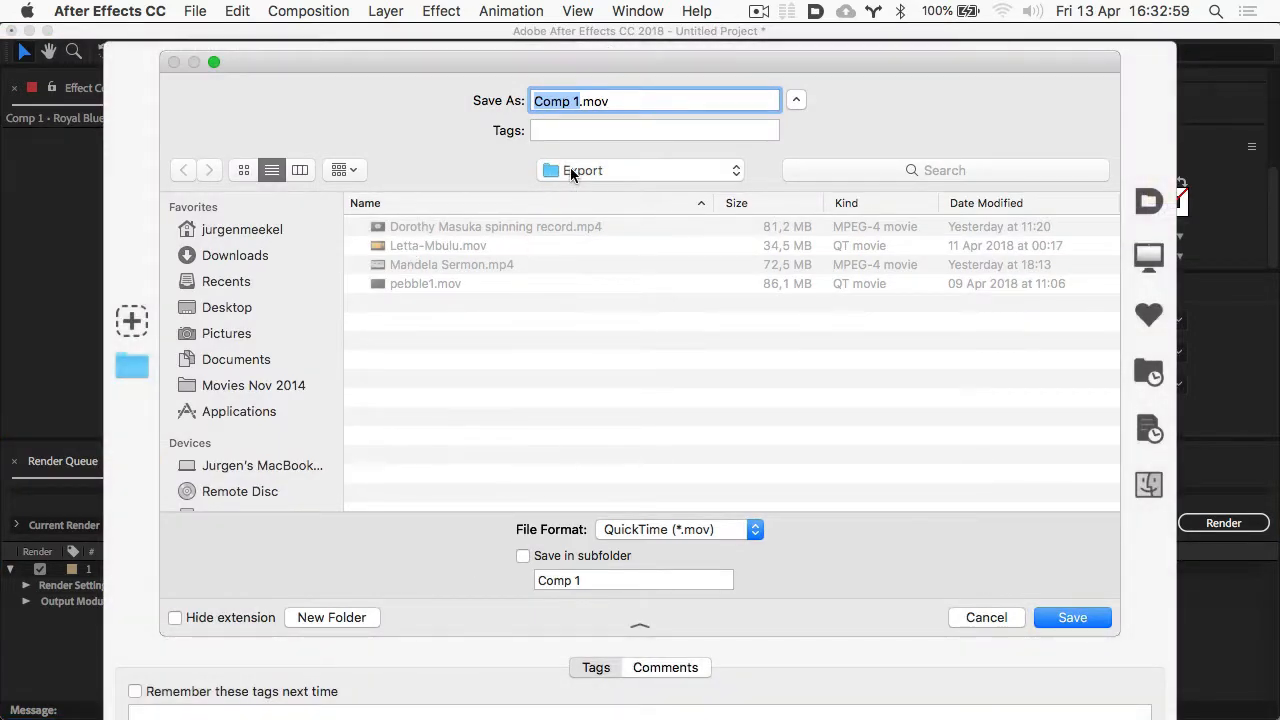
pyautogui.click(570, 172)
pyautogui.click(575, 174)
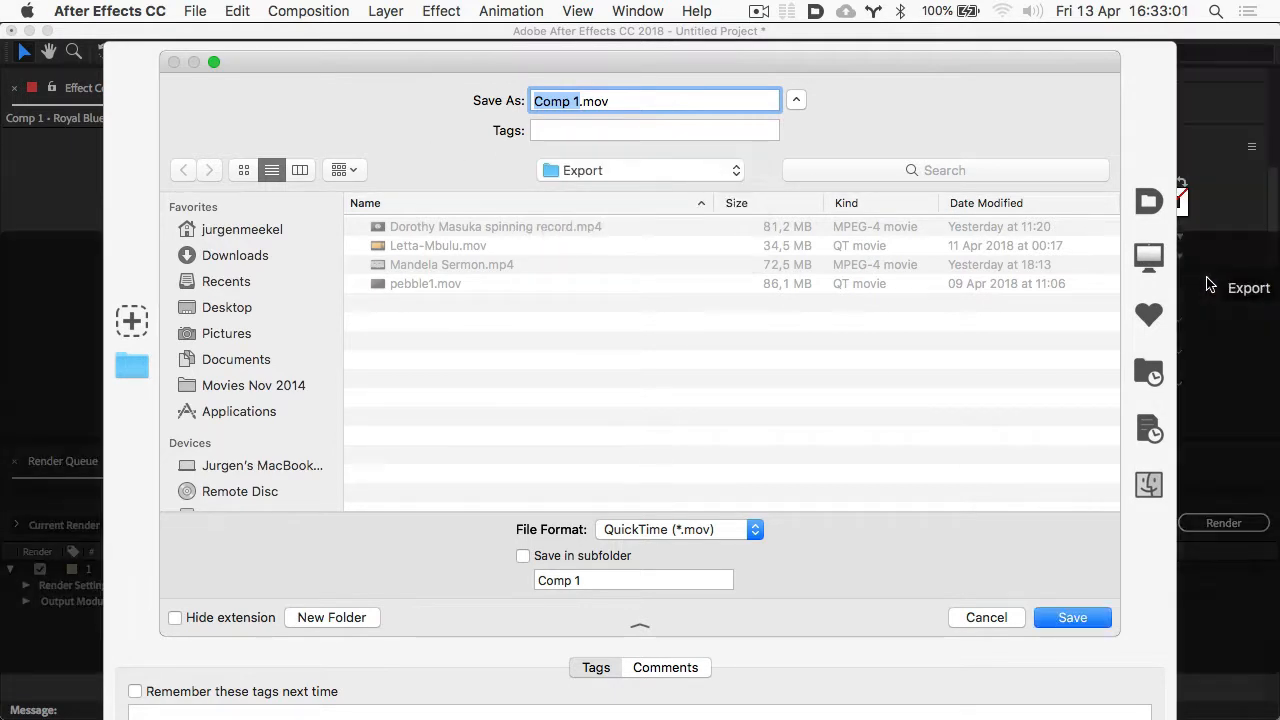
pyautogui.click(233, 360)
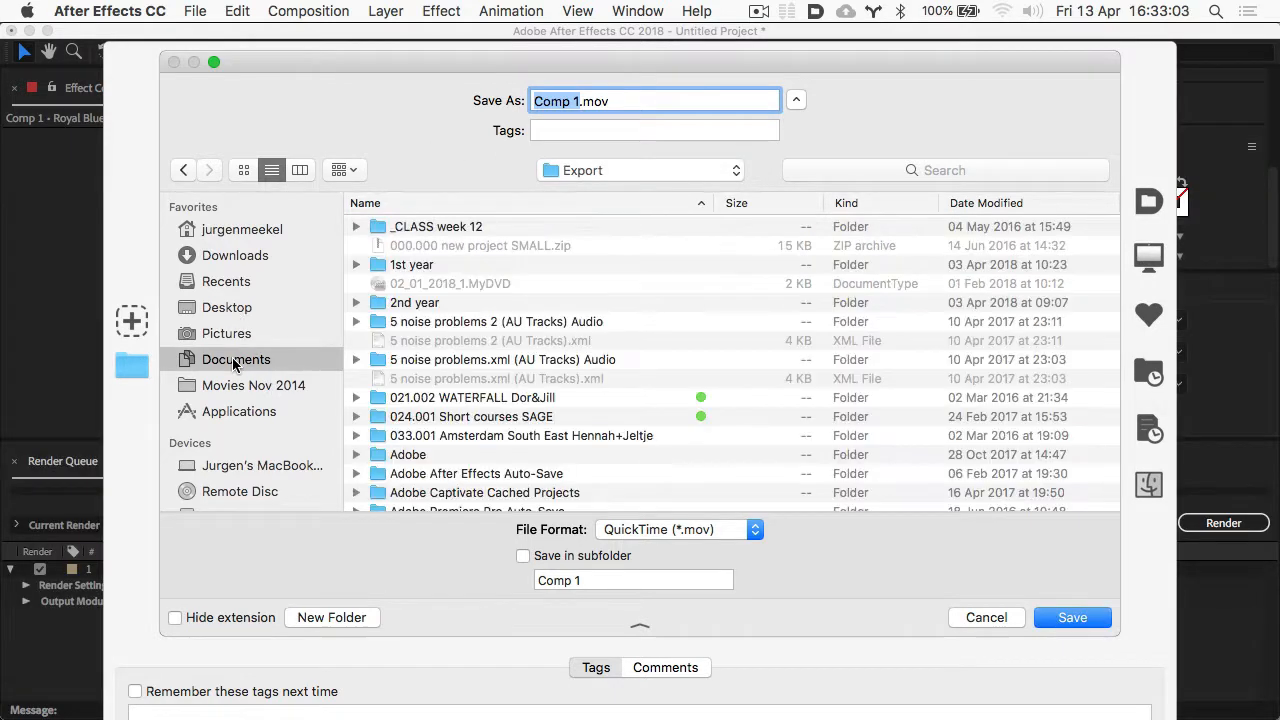
pyautogui.scroll(-3, 420, 235)
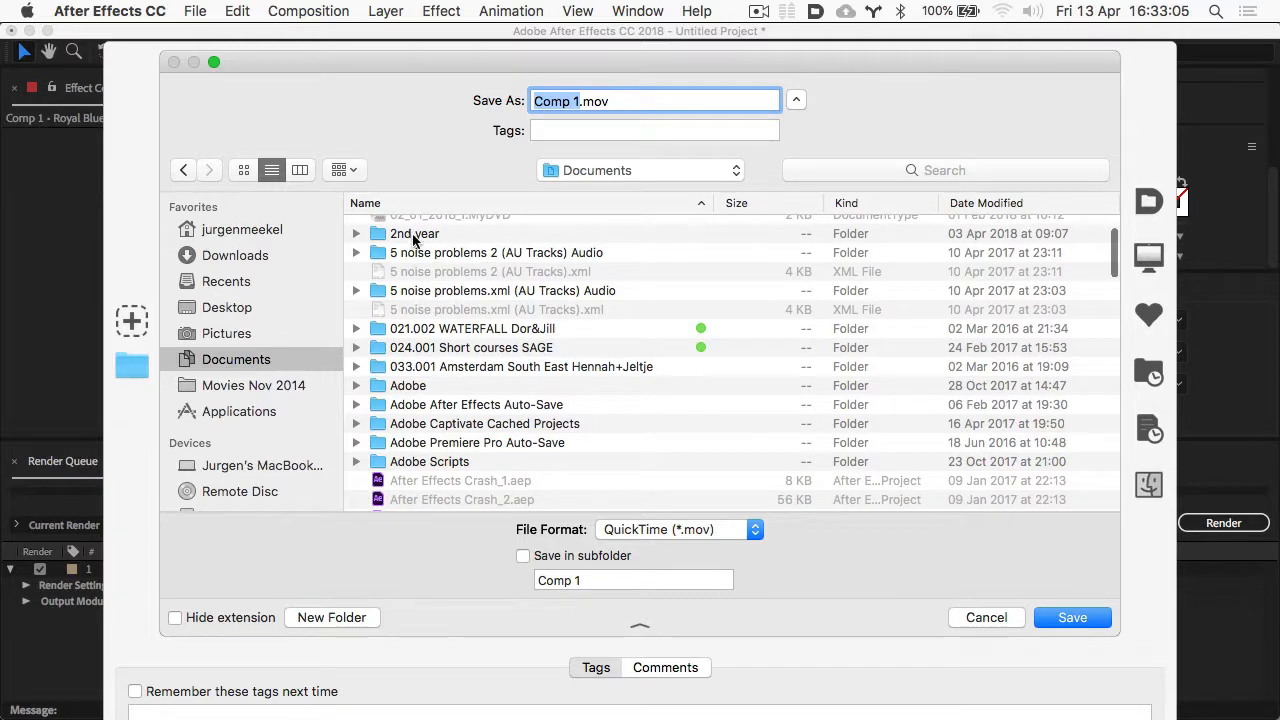
pyautogui.doubleClick(414, 234)
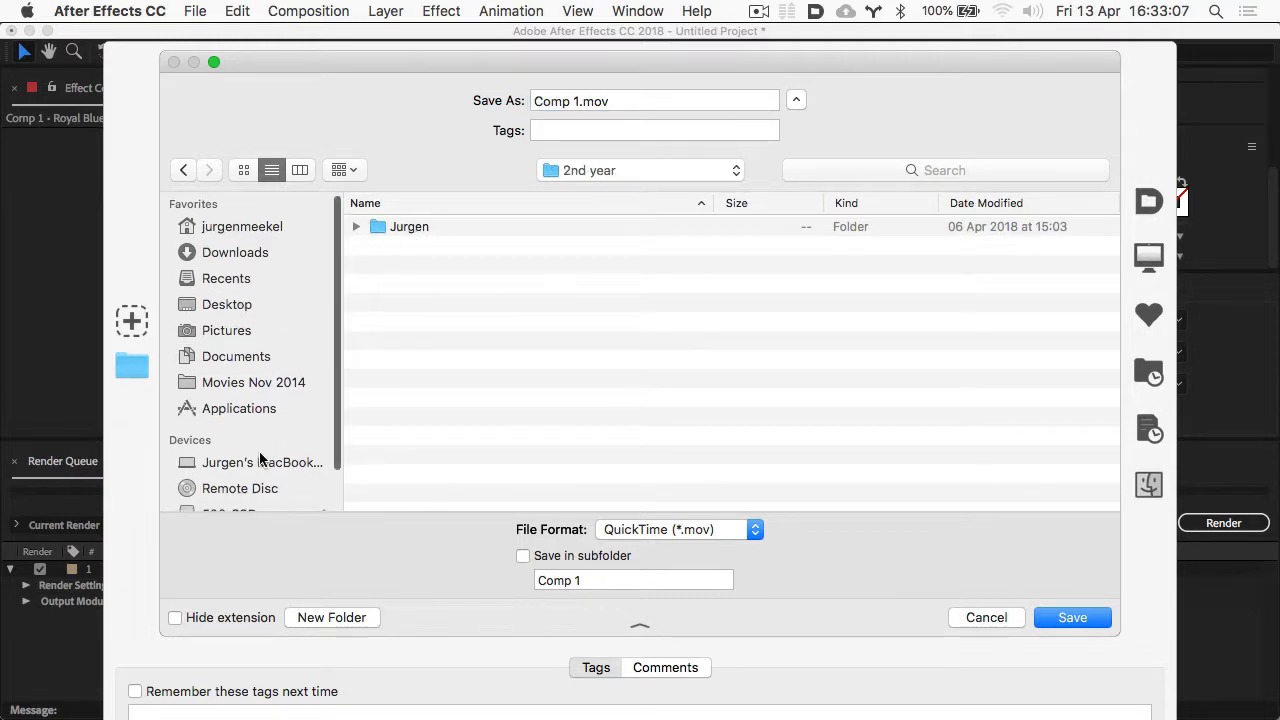
# - Switch the save location to the IC2A (2018) ITALY EXC folder inside WITS 2018, 2nd years IC2A, on the 500_SSD drive
pyautogui.scroll(-2, 260, 458)
pyautogui.click(257, 474)
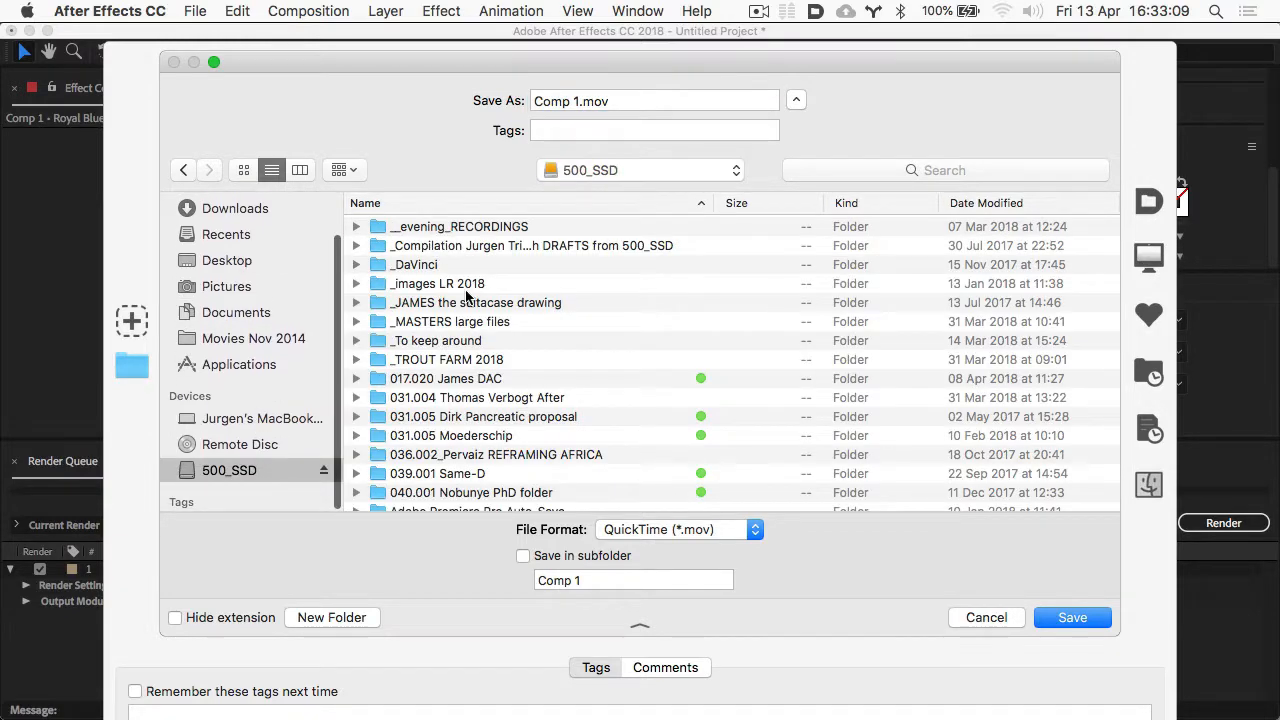
pyautogui.scroll(-15, 466, 293)
pyautogui.doubleClick(418, 484)
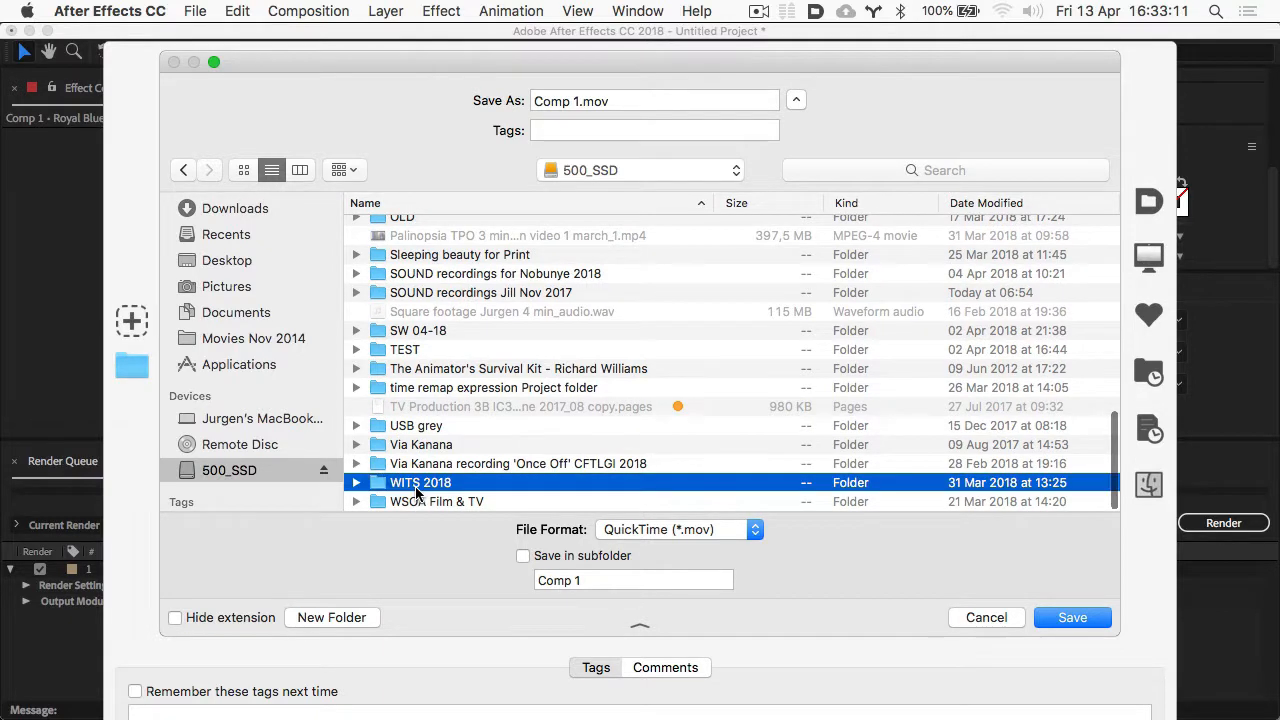
pyautogui.doubleClick(417, 234)
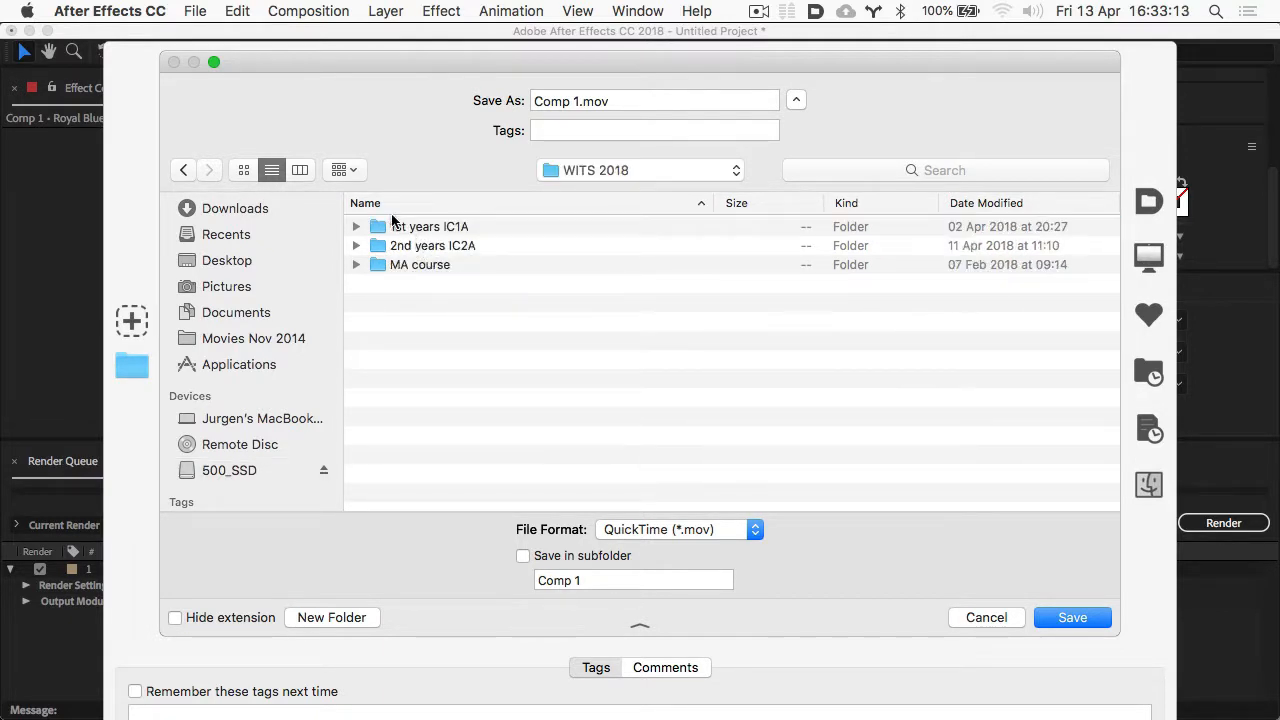
pyautogui.click(420, 245)
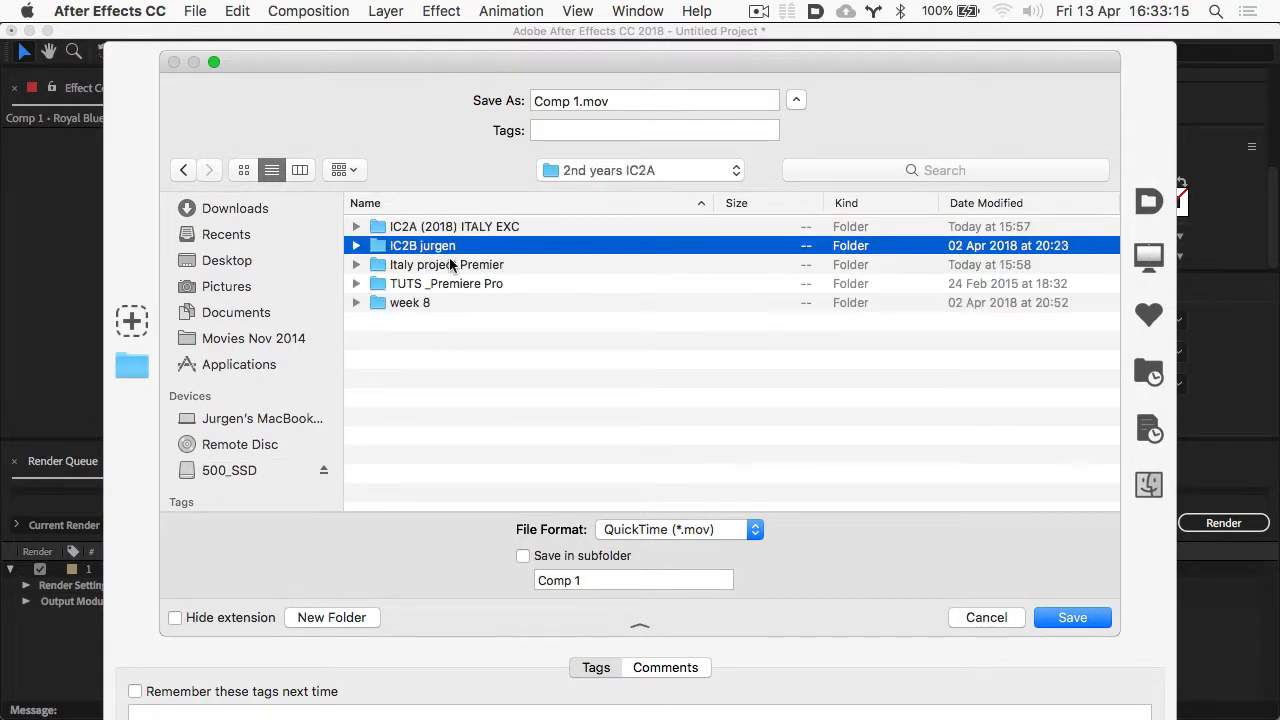
pyautogui.doubleClick(430, 228)
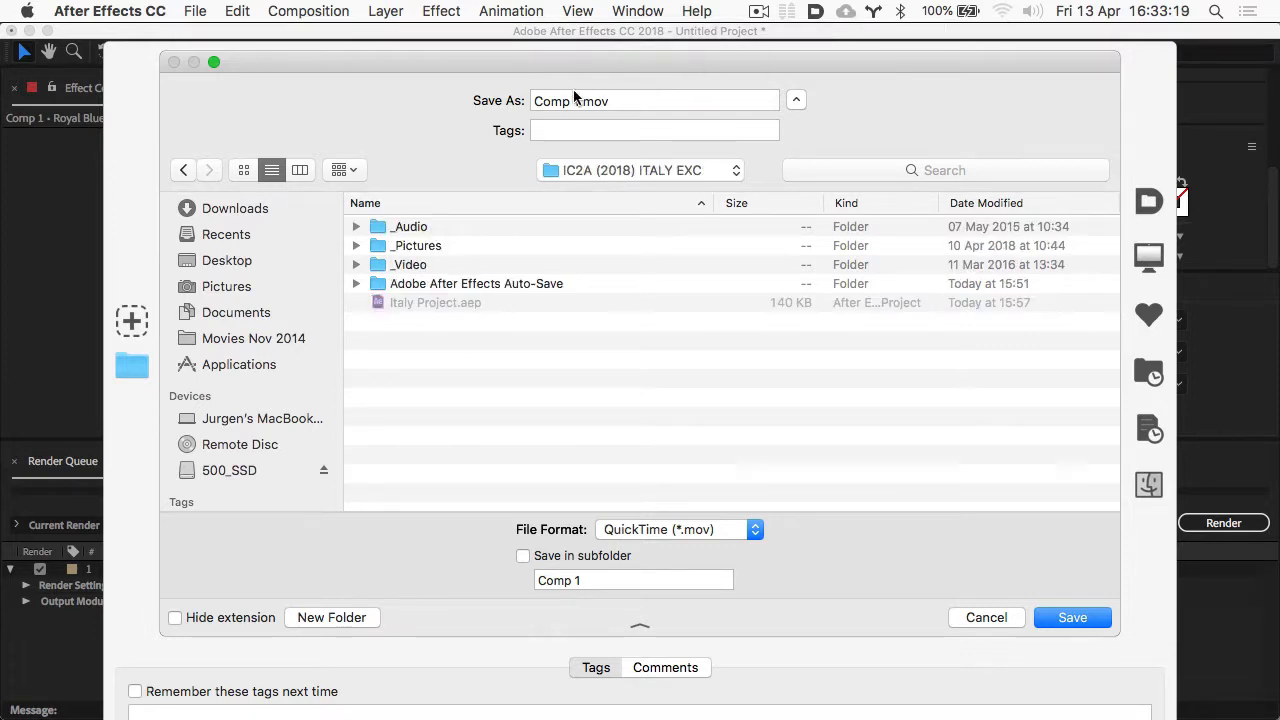
# - Name the output movie square test.mov and save the destination
pyautogui.moveTo(579, 101); pyautogui.dragTo(519, 97)
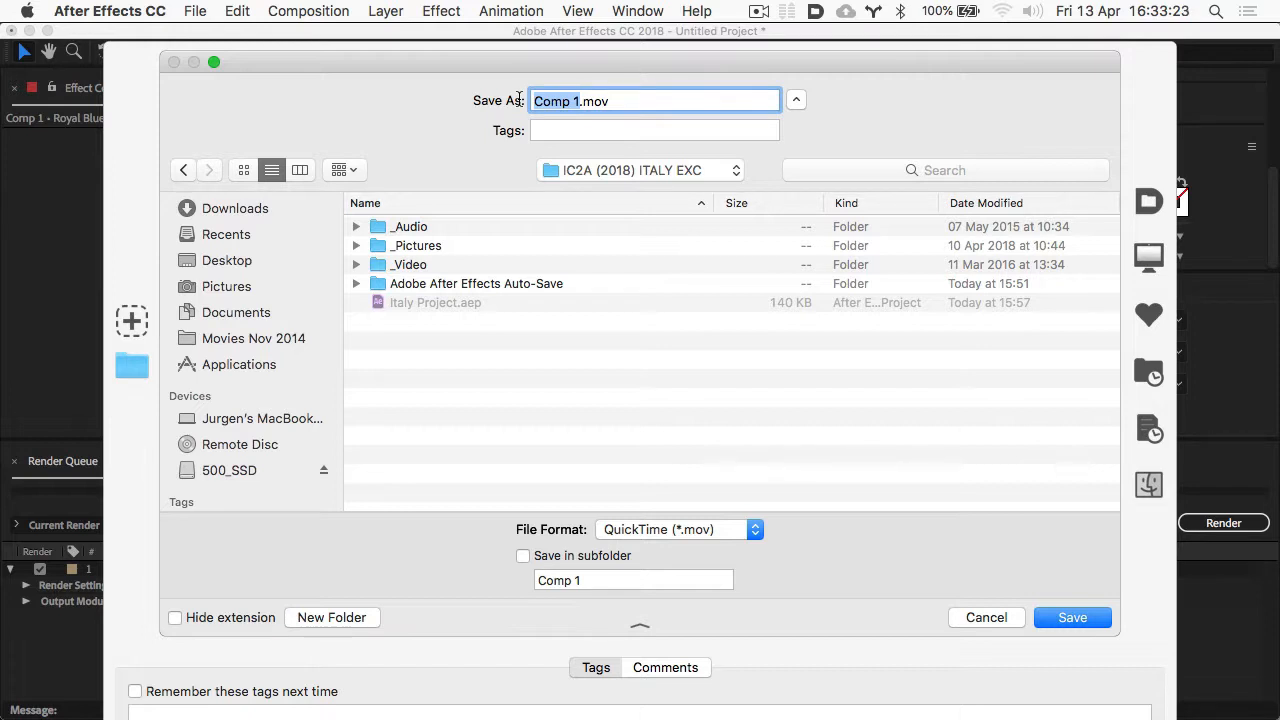
pyautogui.write('square tes')
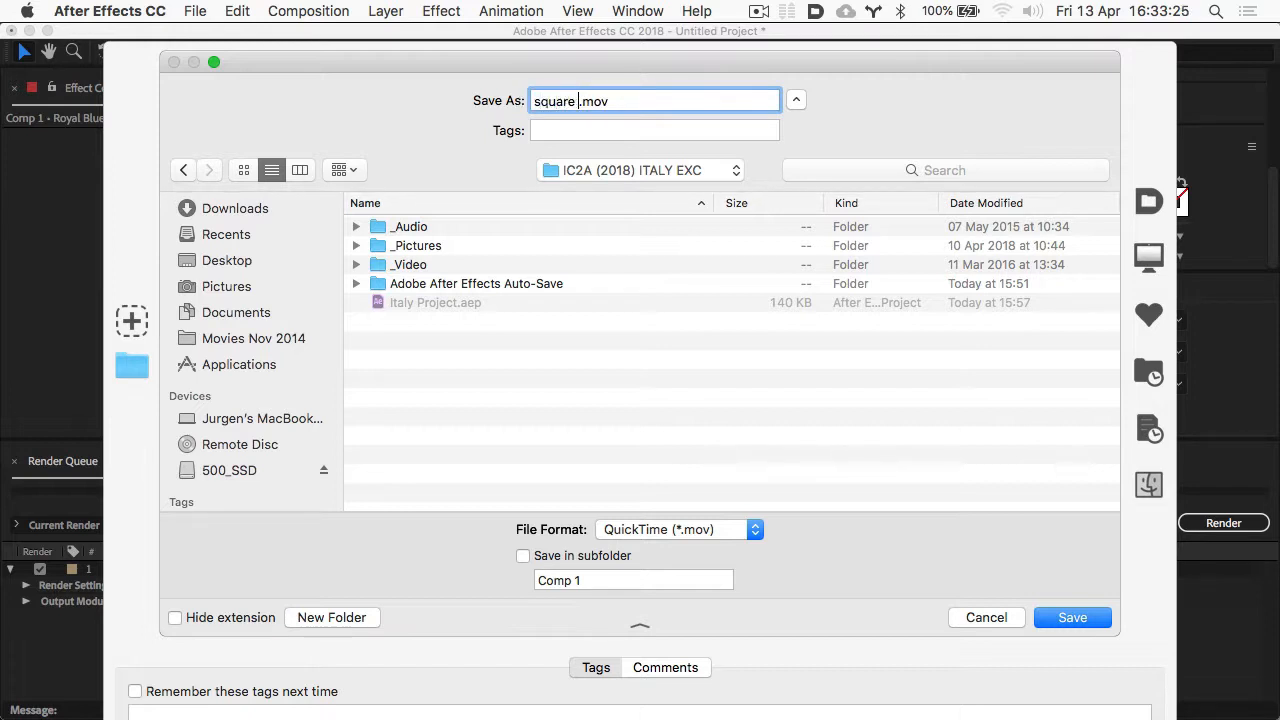
pyautogui.write('t')
pyautogui.click(1070, 617)
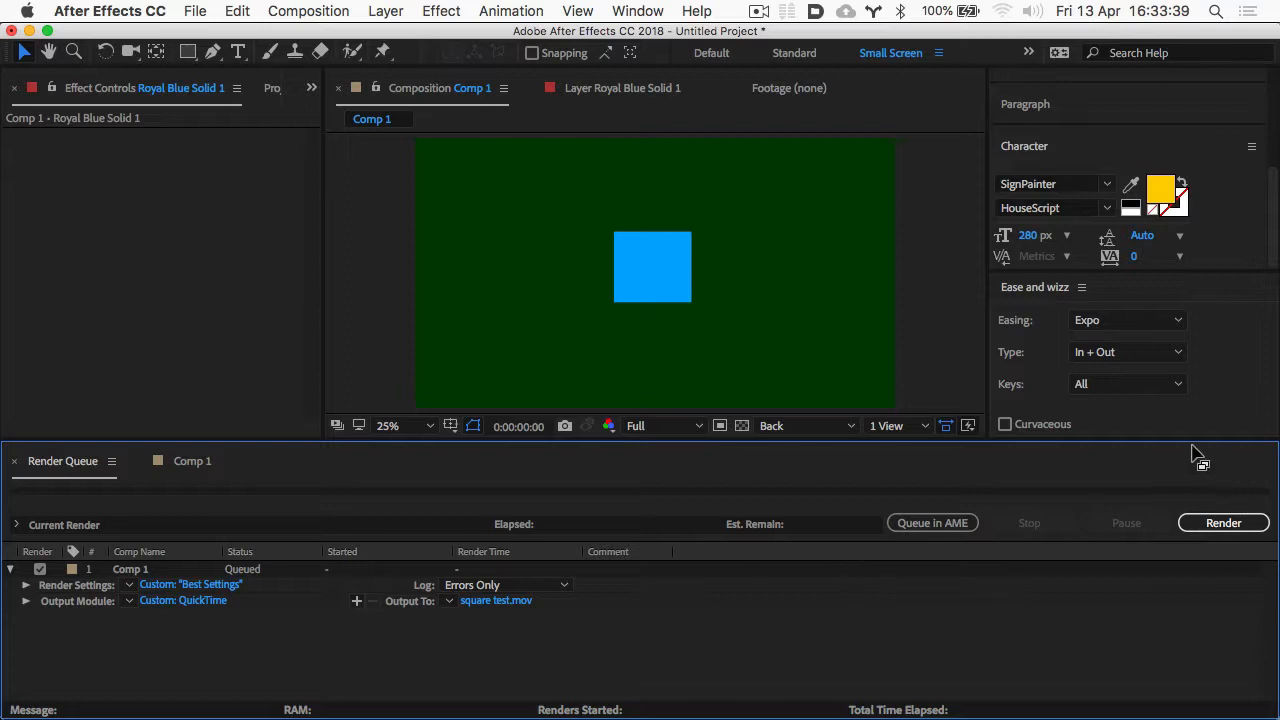
# - Render the queued Comp 1 and open the folder containing the output movie from its output module path
pyautogui.click(1224, 522)
pyautogui.click(1211, 524)
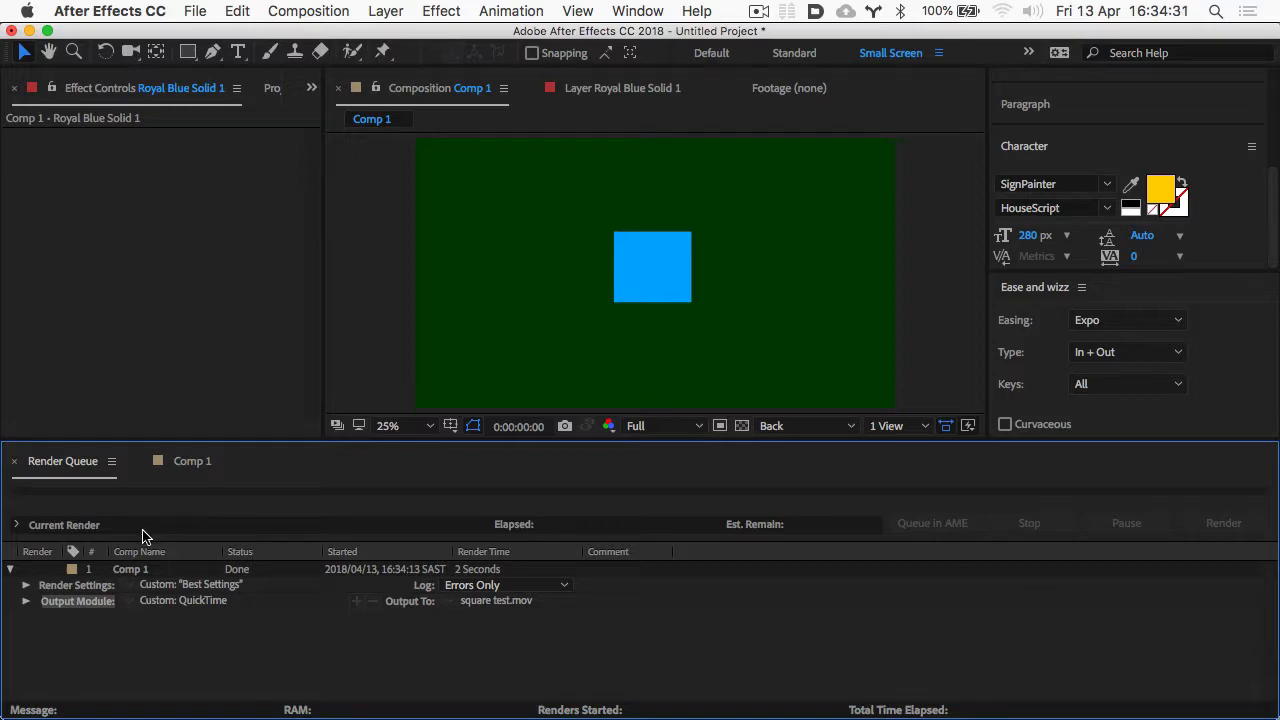
pyautogui.click(26, 603)
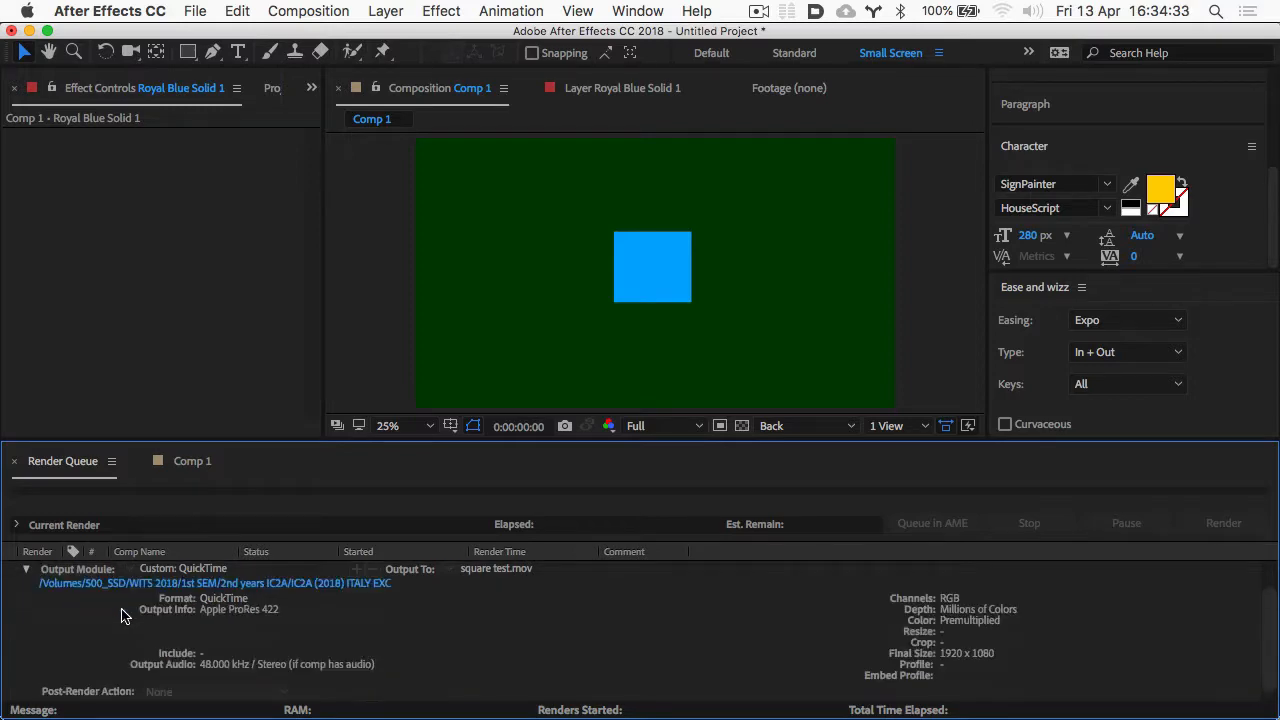
pyautogui.click(236, 590)
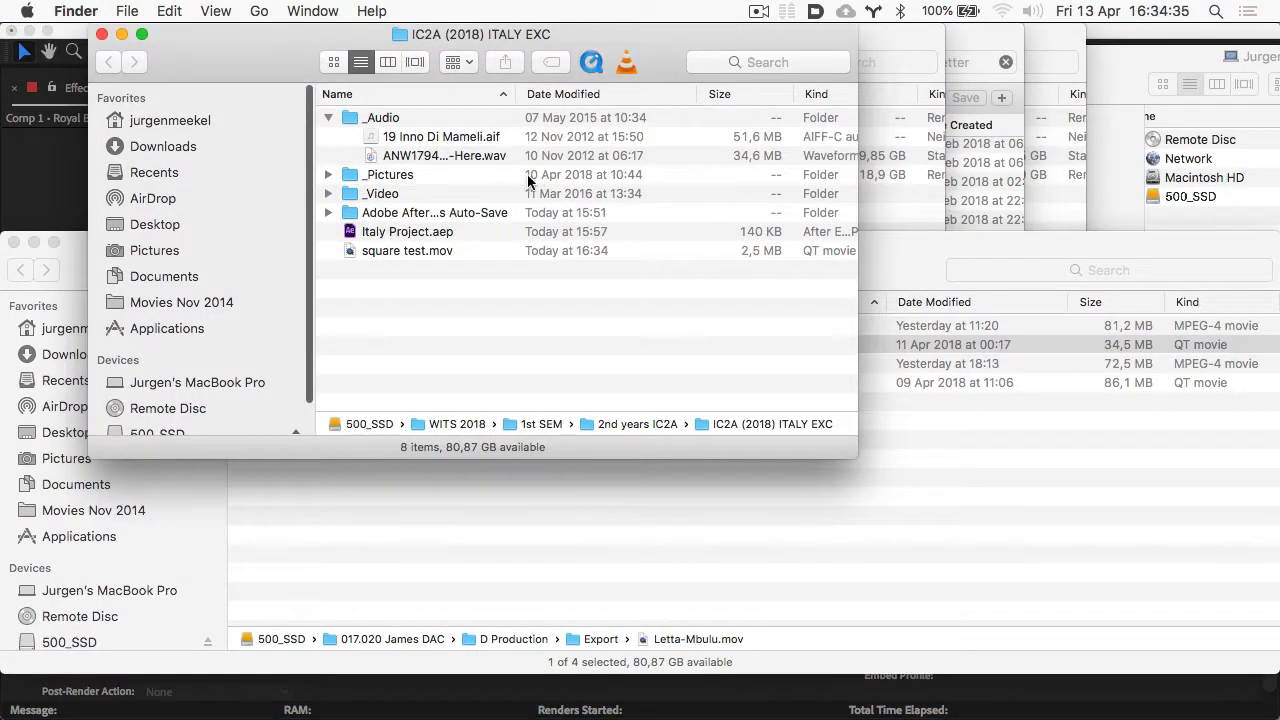
# - Preview square test.mov, open it in QuickTime Player and play the rendered animation
pyautogui.click(407, 250)
pyautogui.press('space')
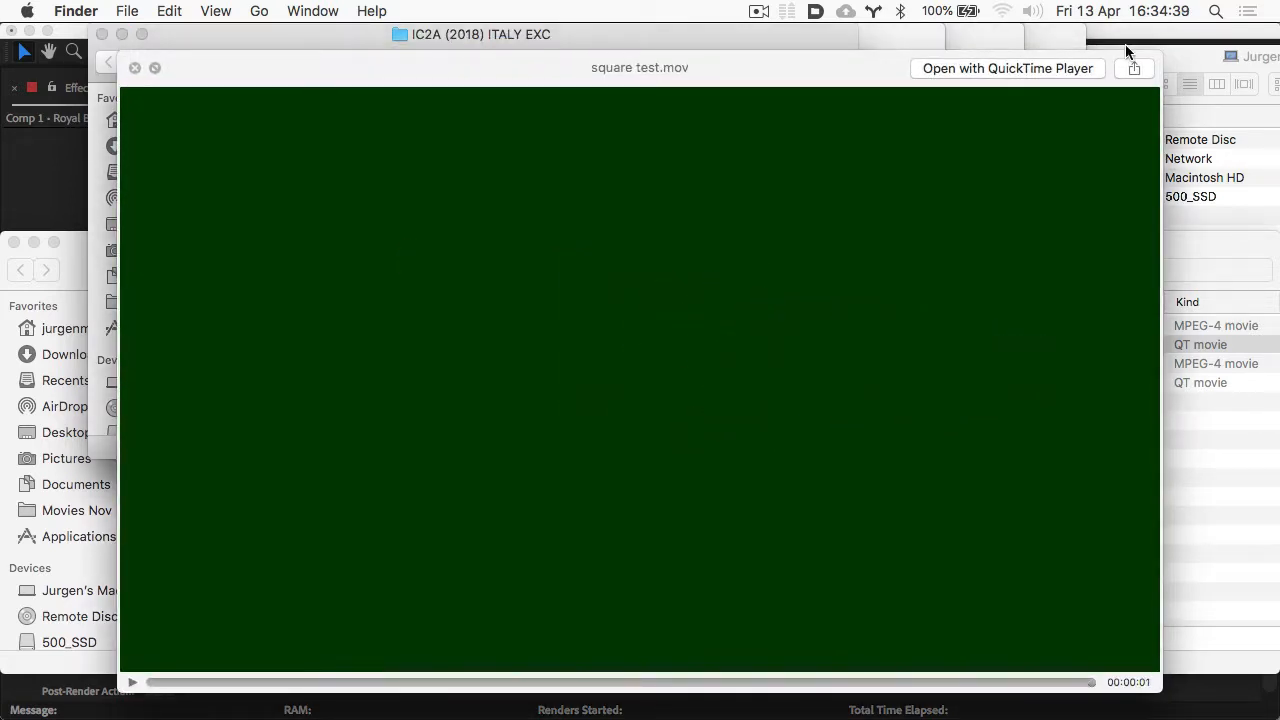
pyautogui.click(961, 70)
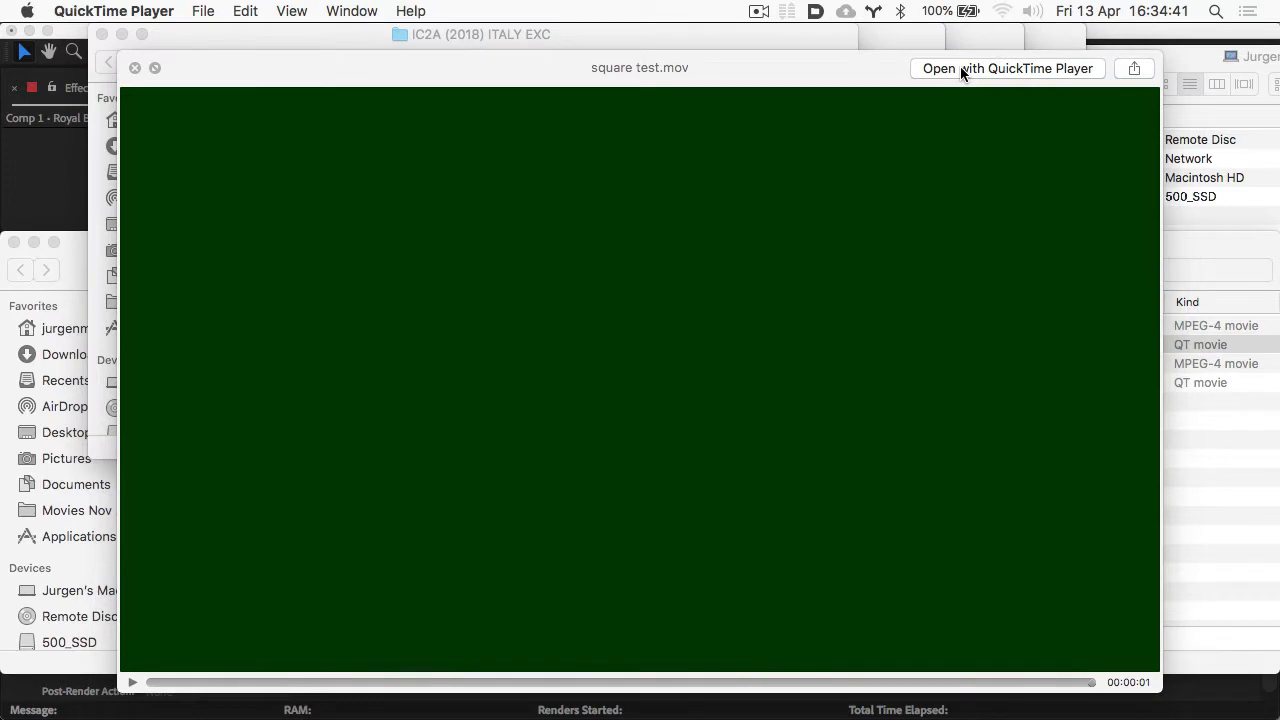
pyautogui.press('space')
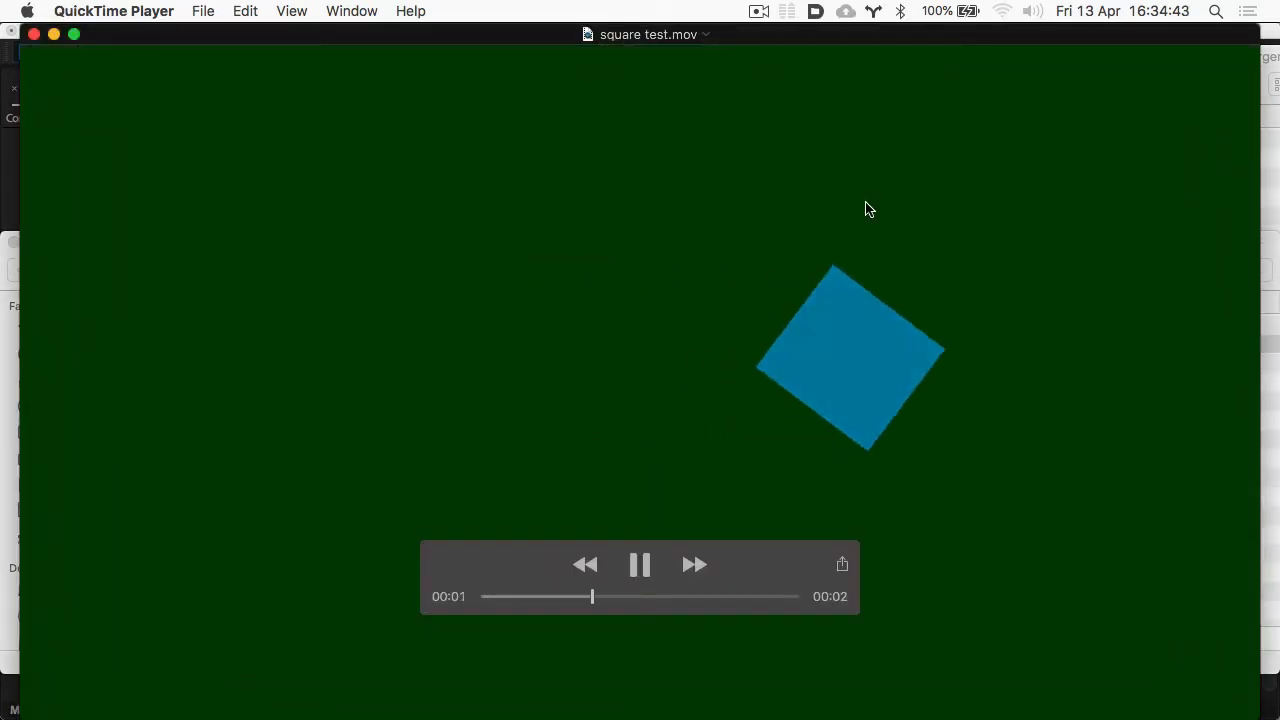
pyautogui.press('space')
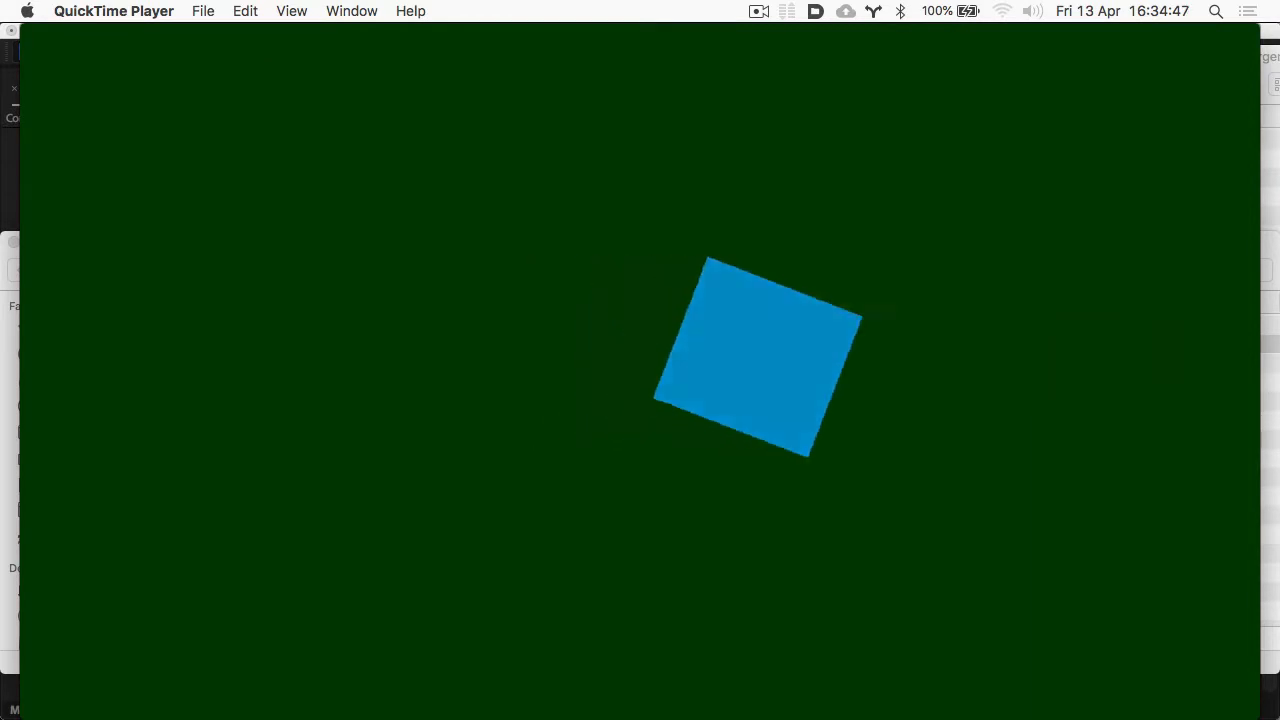
pyautogui.press('super+q')
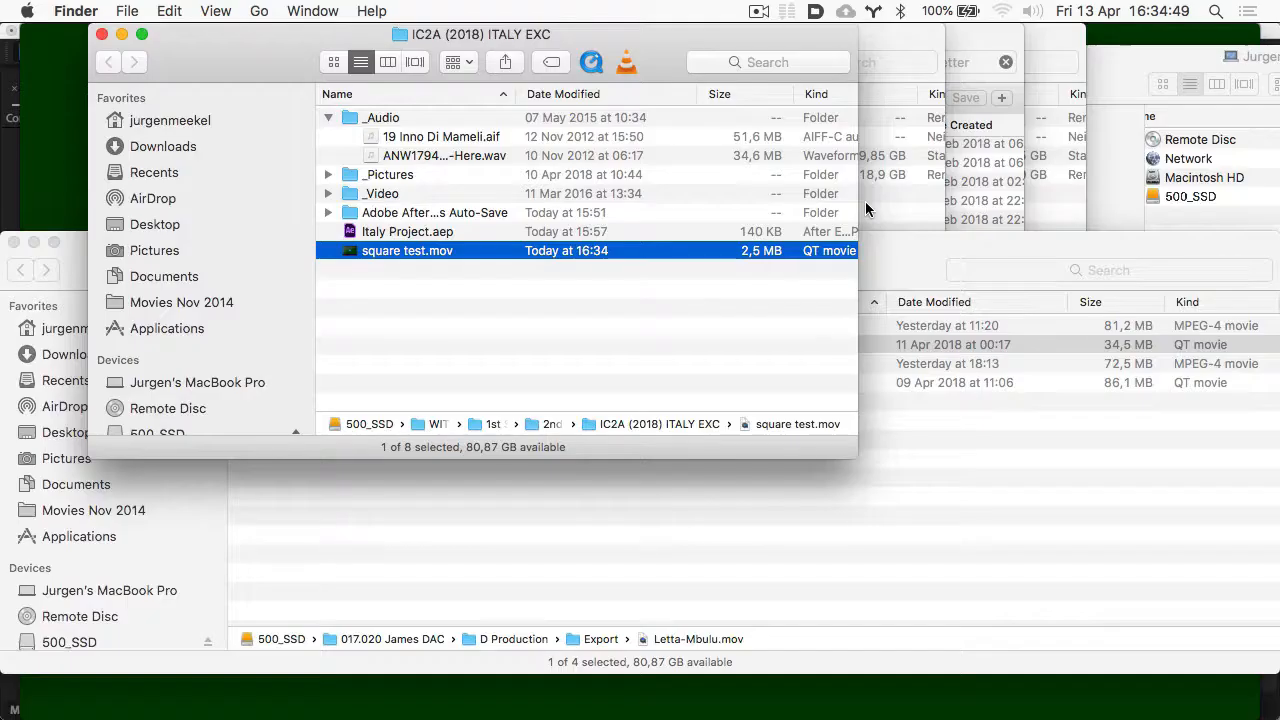
# - Switch back to After Effects and save the project as square test.aep in the IC2A (2018) ITALY EXC folder
pyautogui.press('super+Tab')
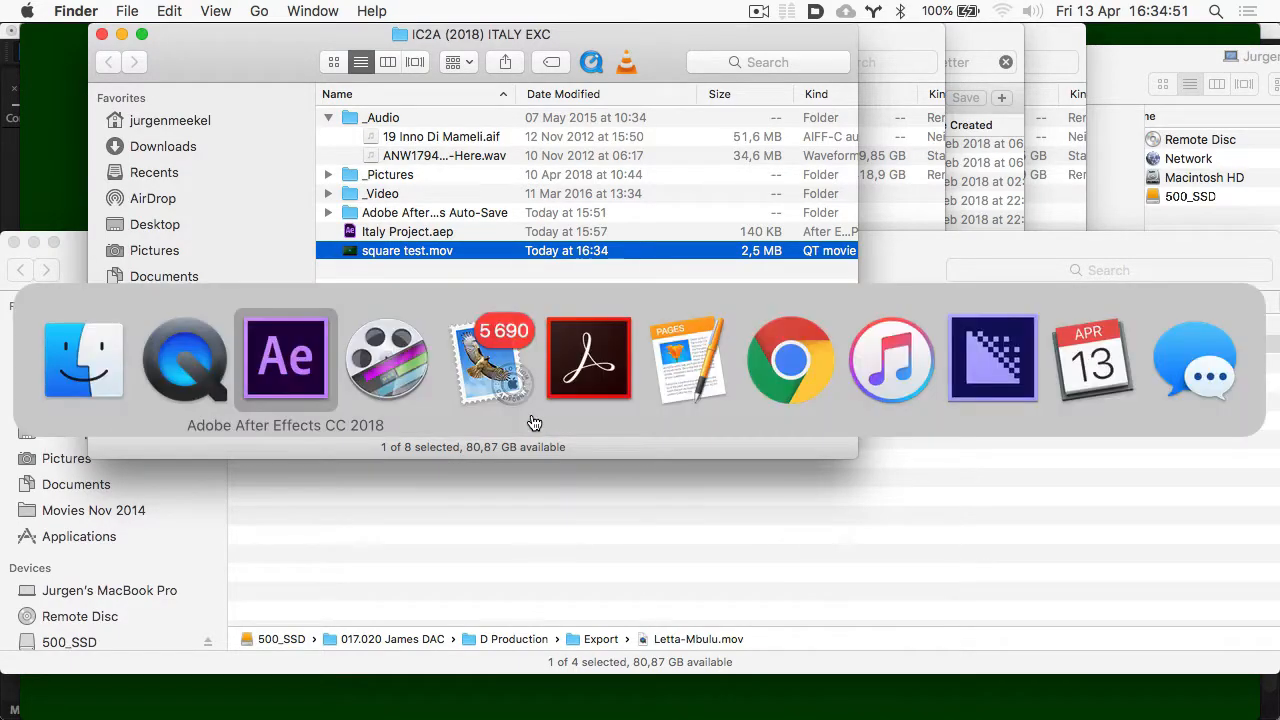
pyautogui.click(195, 11)
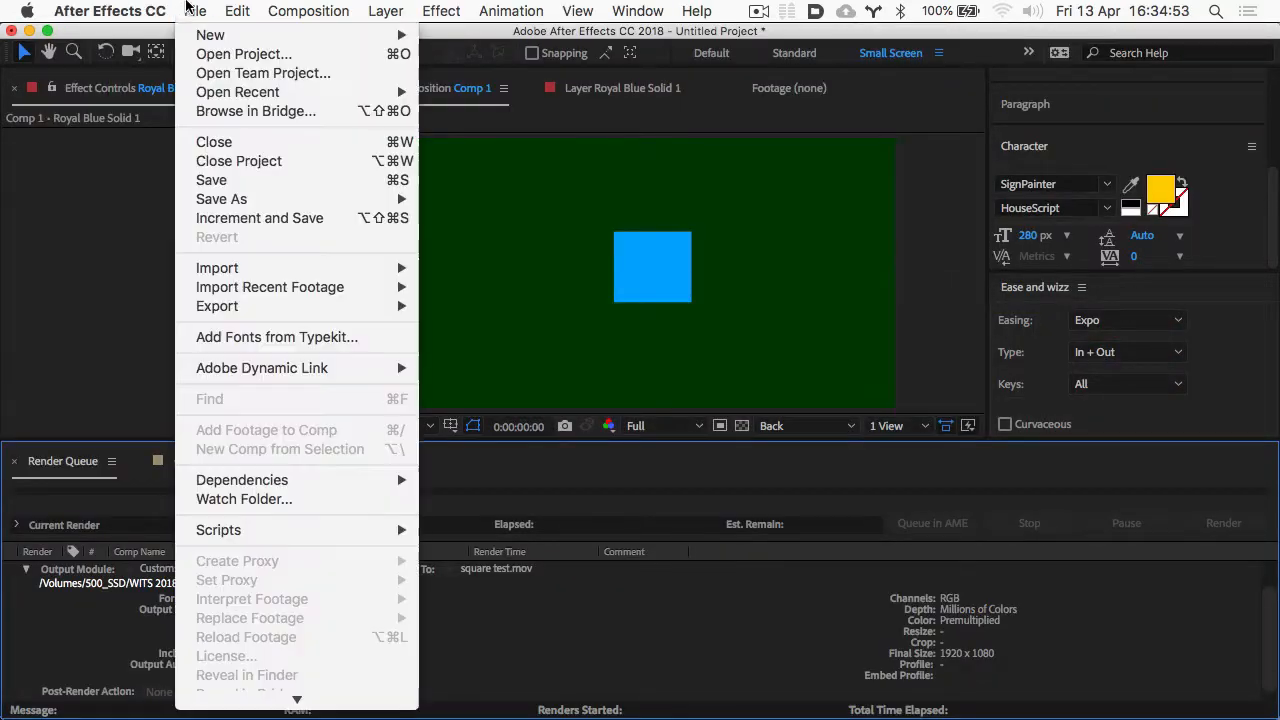
pyautogui.click(199, 180)
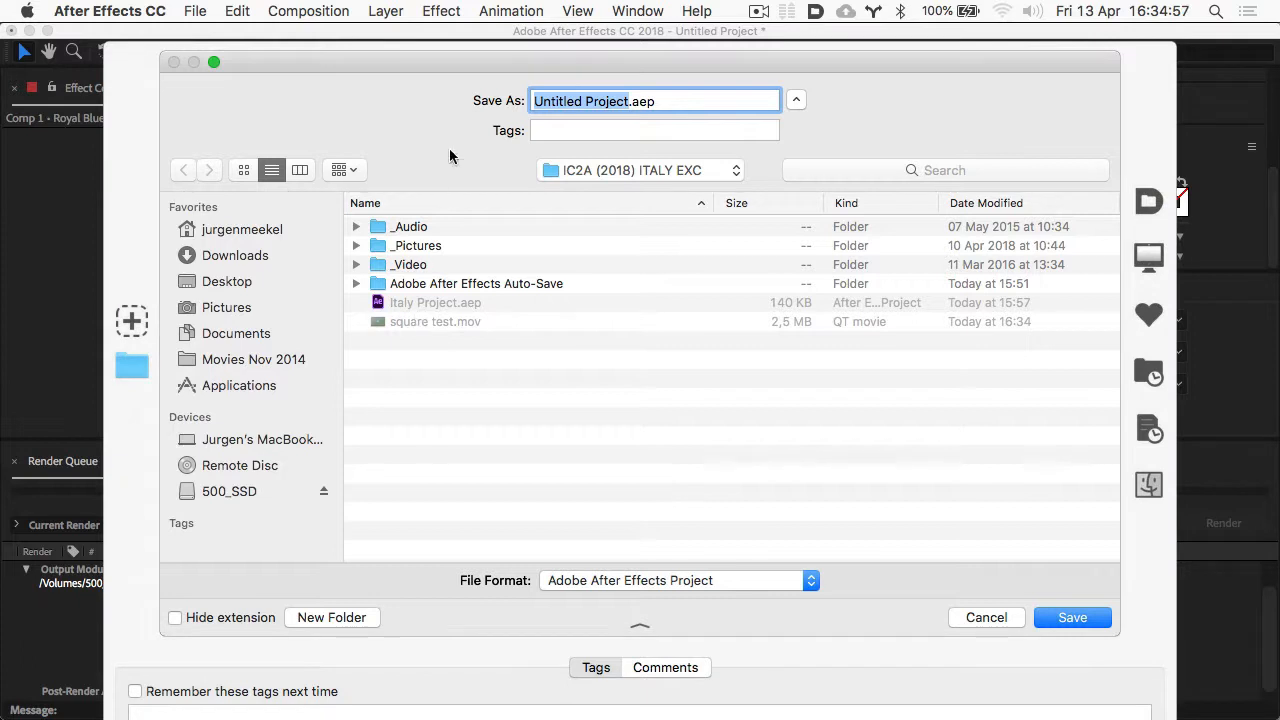
pyautogui.click(449, 320)
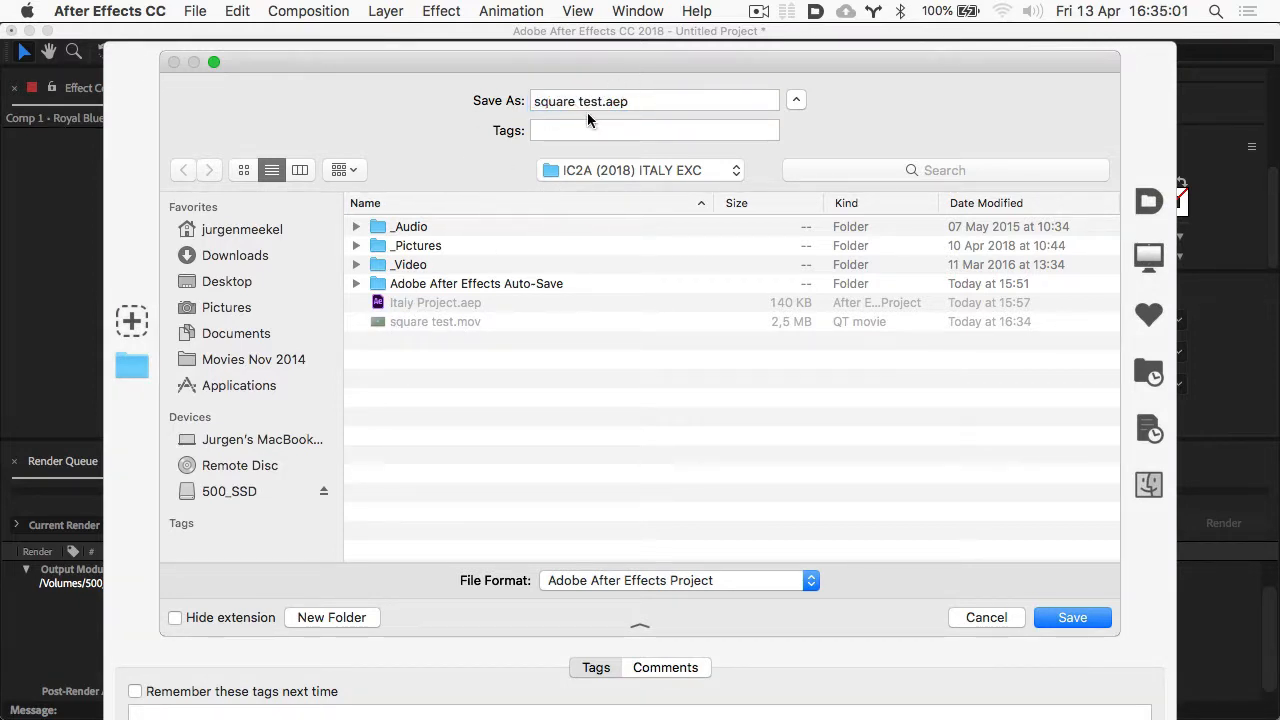
pyautogui.press('Return')
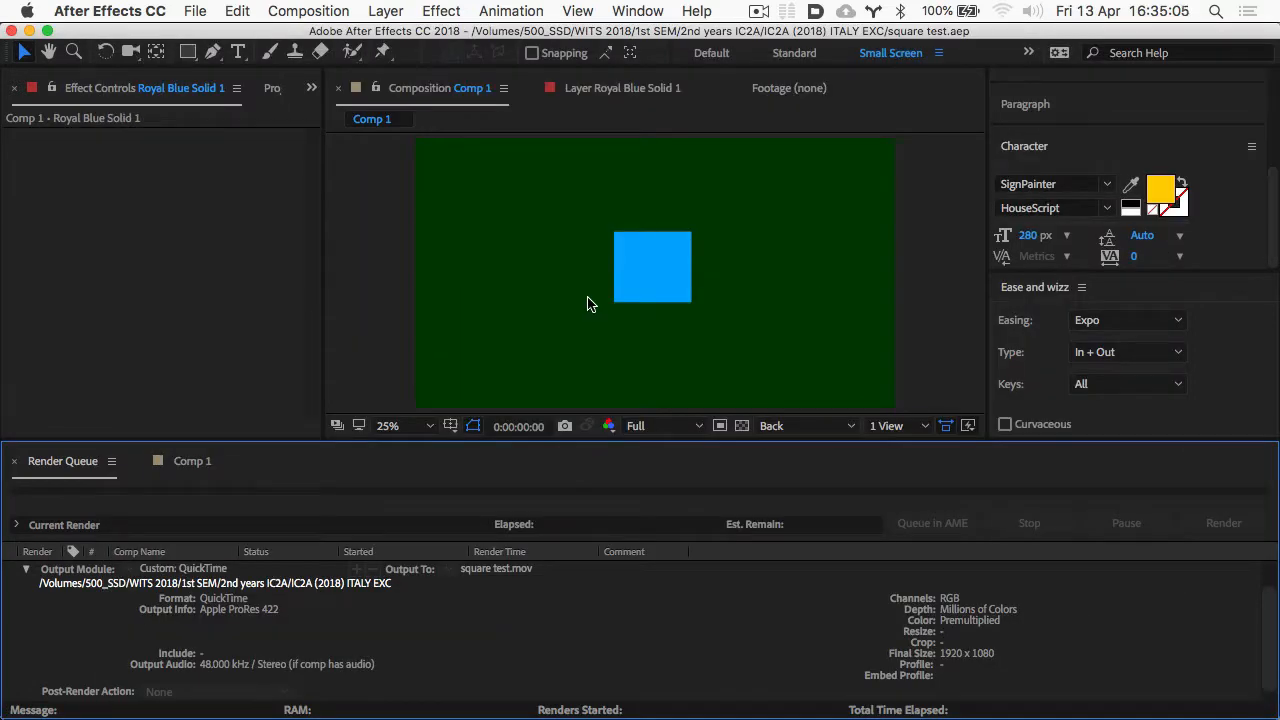
pyautogui.click(106, 10)
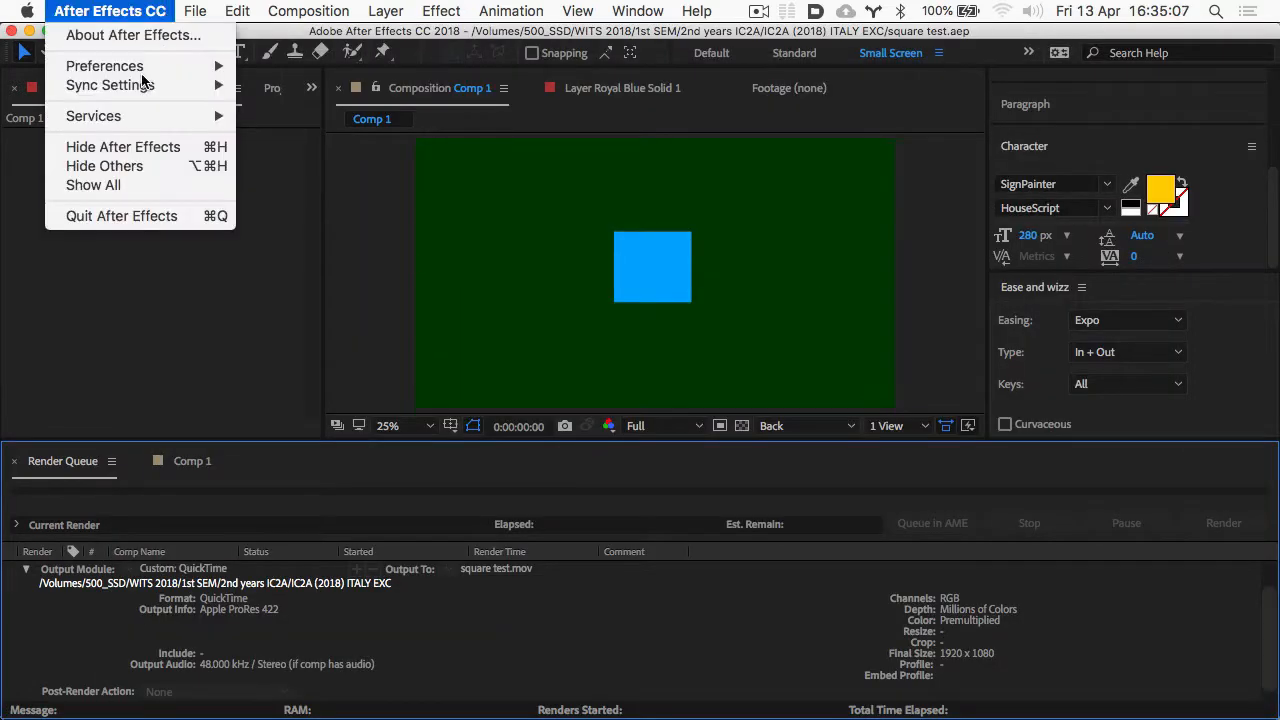
pyautogui.click(106, 10)
pyautogui.click(106, 10)
pyautogui.click(106, 10)
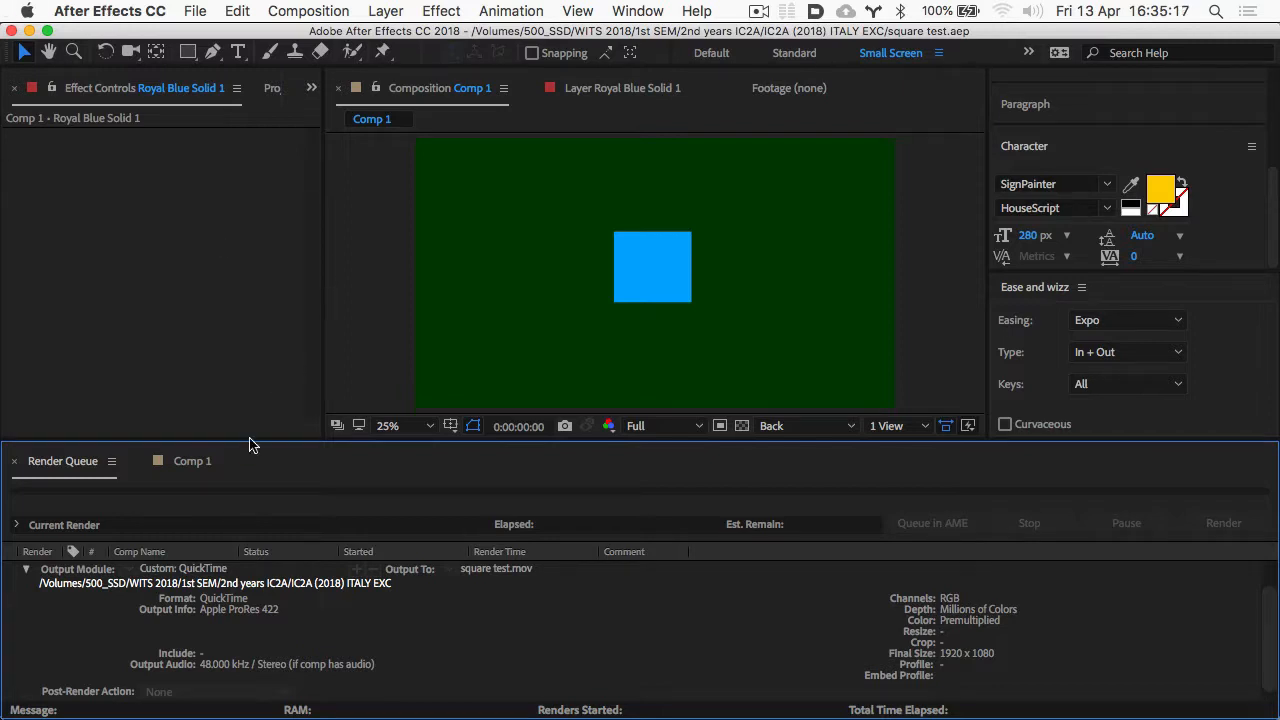
# - Create a new composition named bouncy ball with the HDTV 1080 25 preset and a duration of 0:00:10:01
pyautogui.click(272, 92)
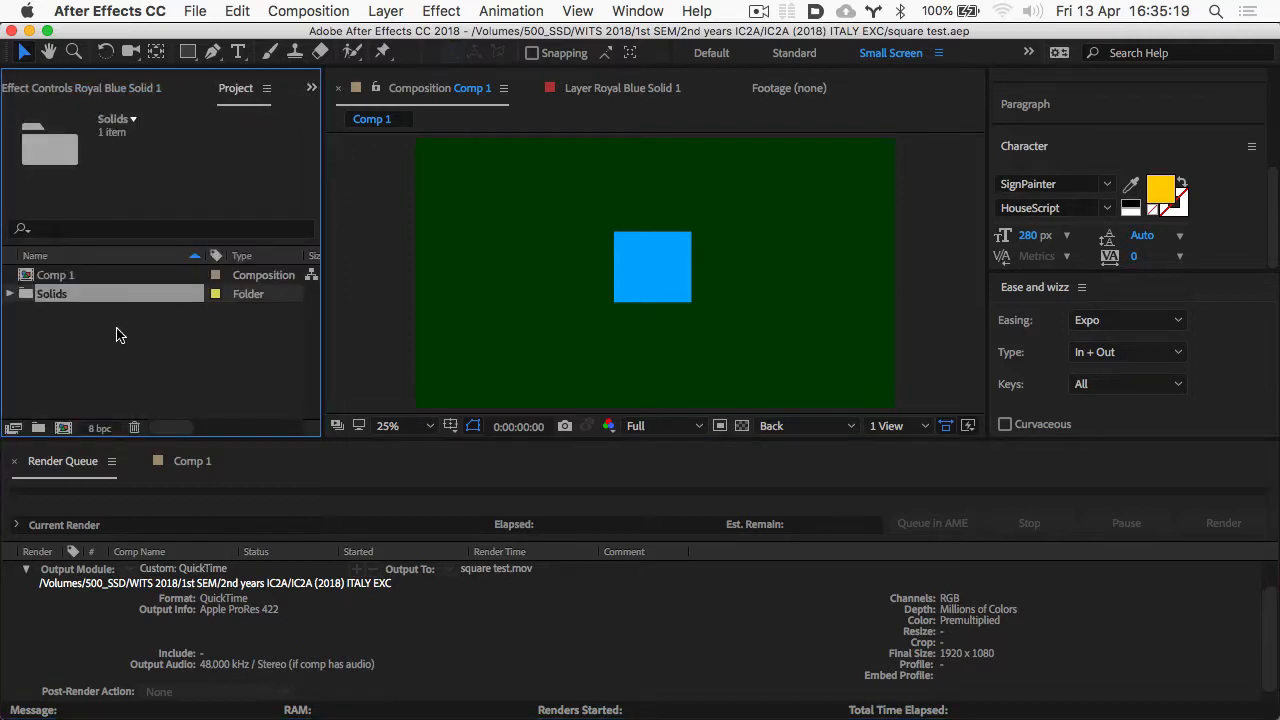
pyautogui.click(112, 334)
pyautogui.click(61, 430)
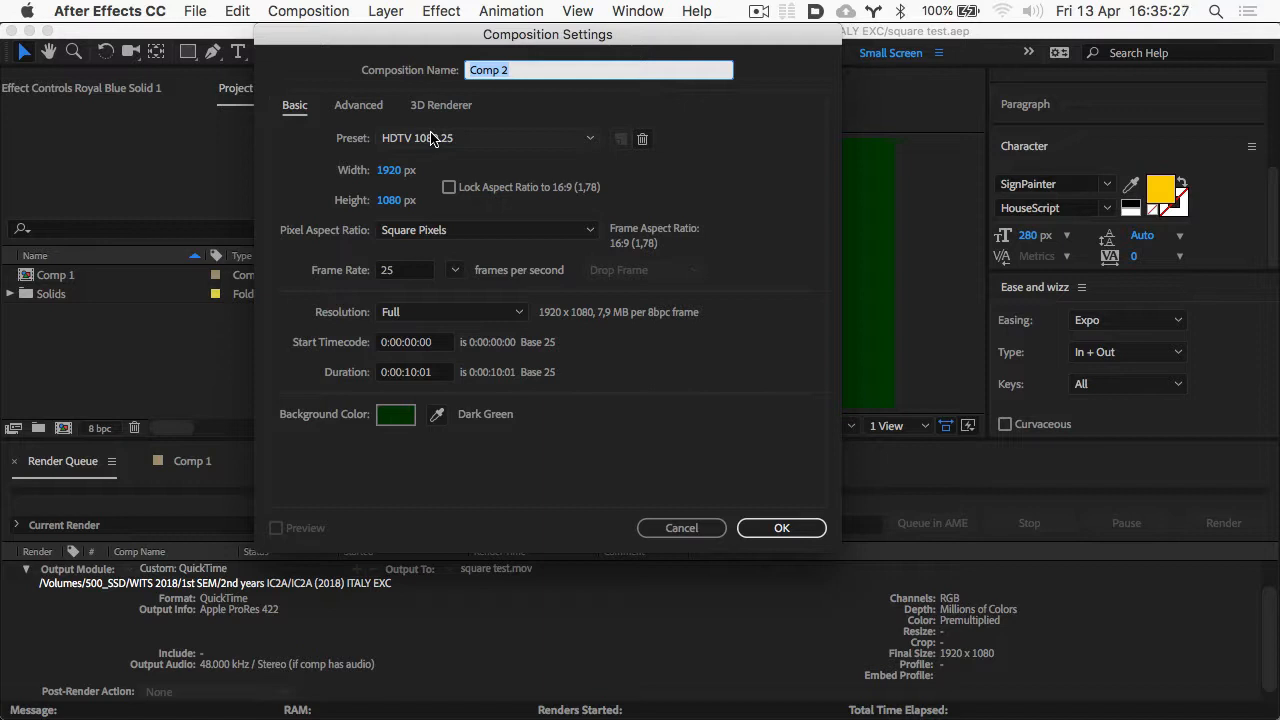
pyautogui.write('bouncy ball')
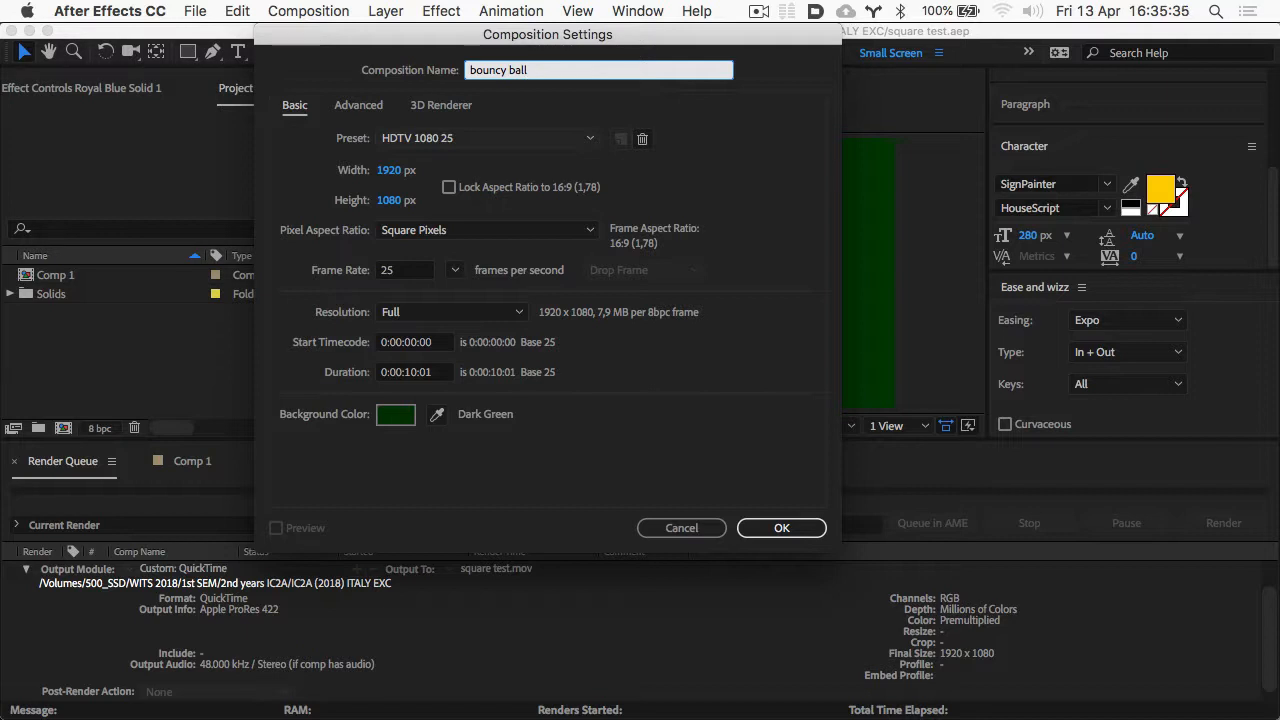
pyautogui.press('Return')
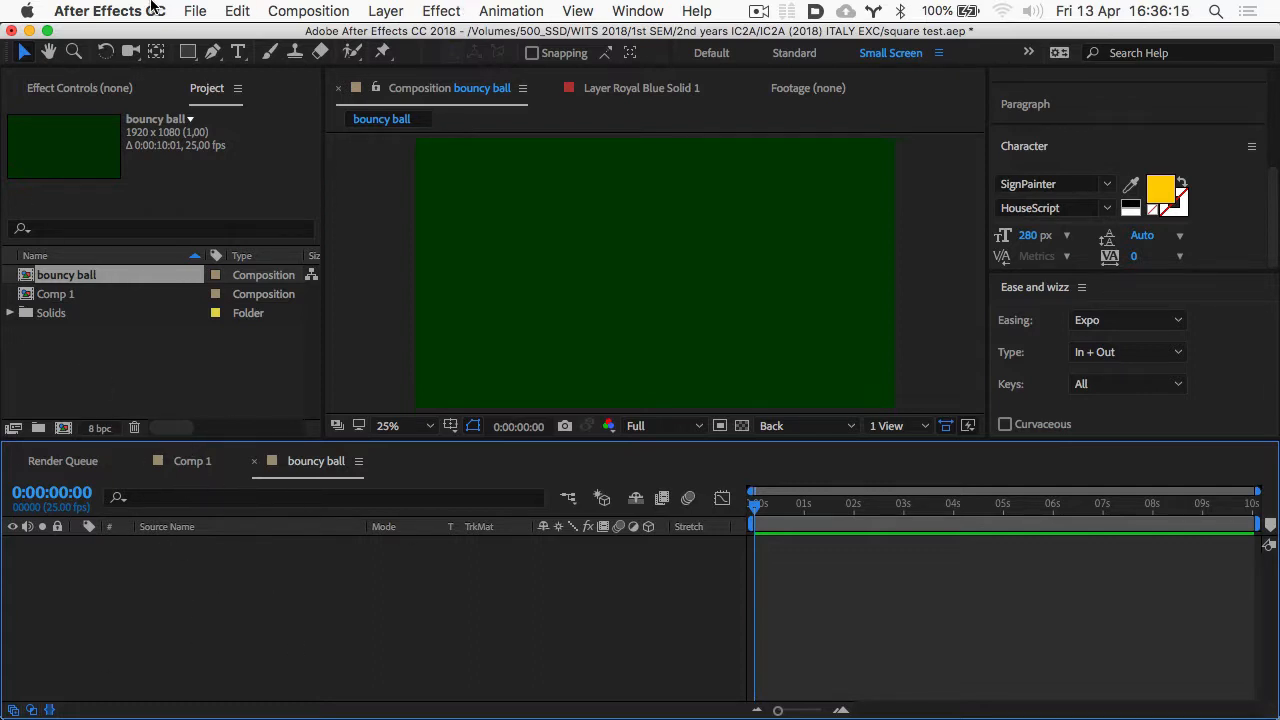
# - Purge the disk cache and confirm deleting all of its files
pyautogui.click(237, 10)
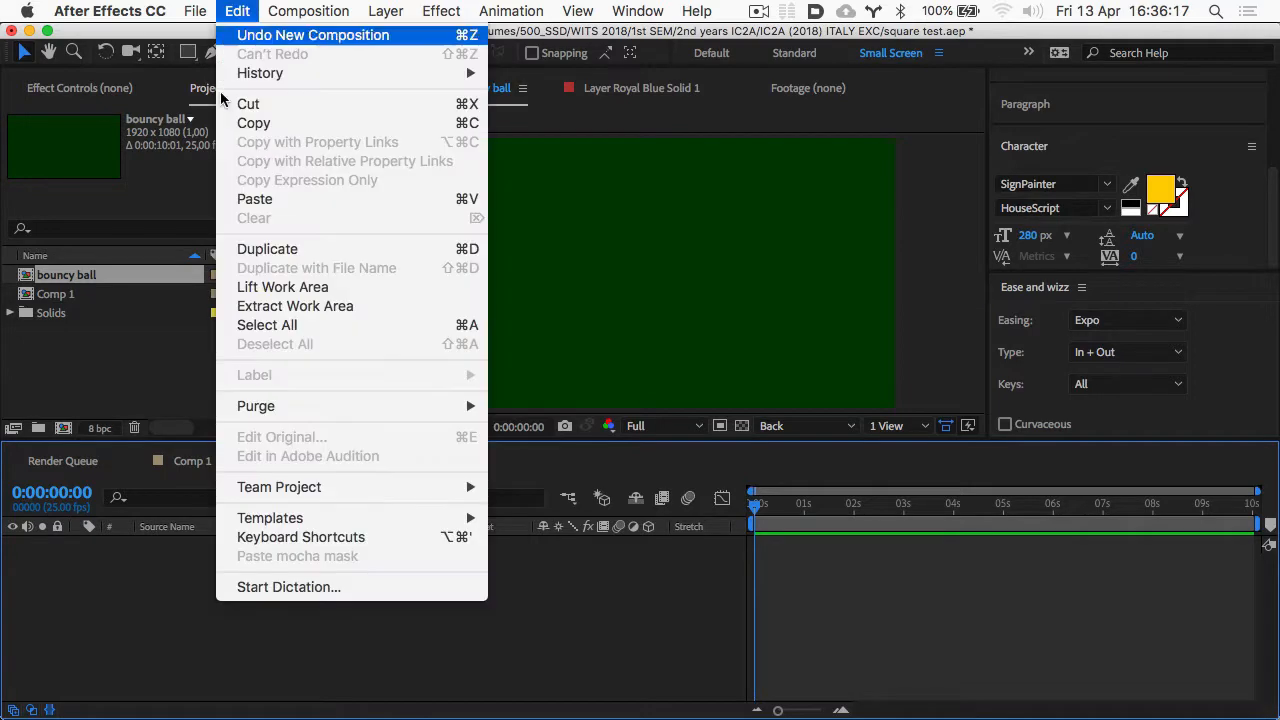
pyautogui.moveTo(260, 406)
pyautogui.click(548, 406)
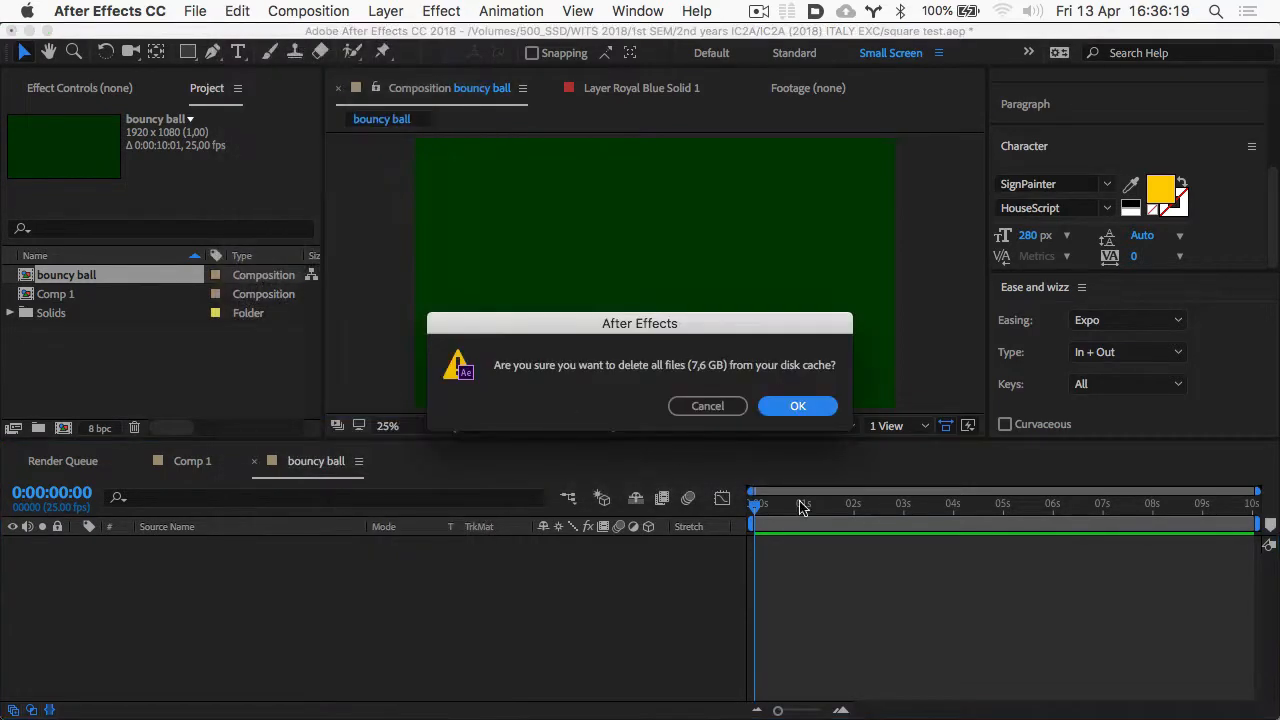
pyautogui.click(800, 408)
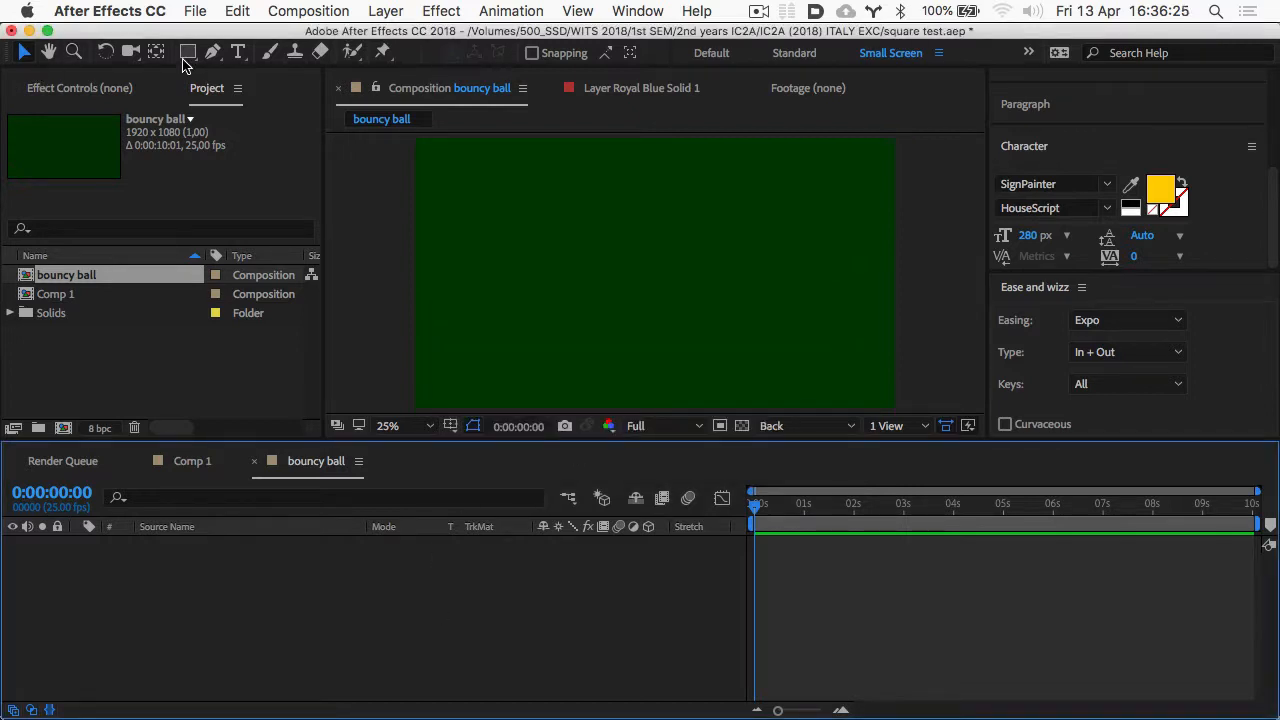
# - Quit After Effects and save the changes to square test.aep
pyautogui.click(110, 10)
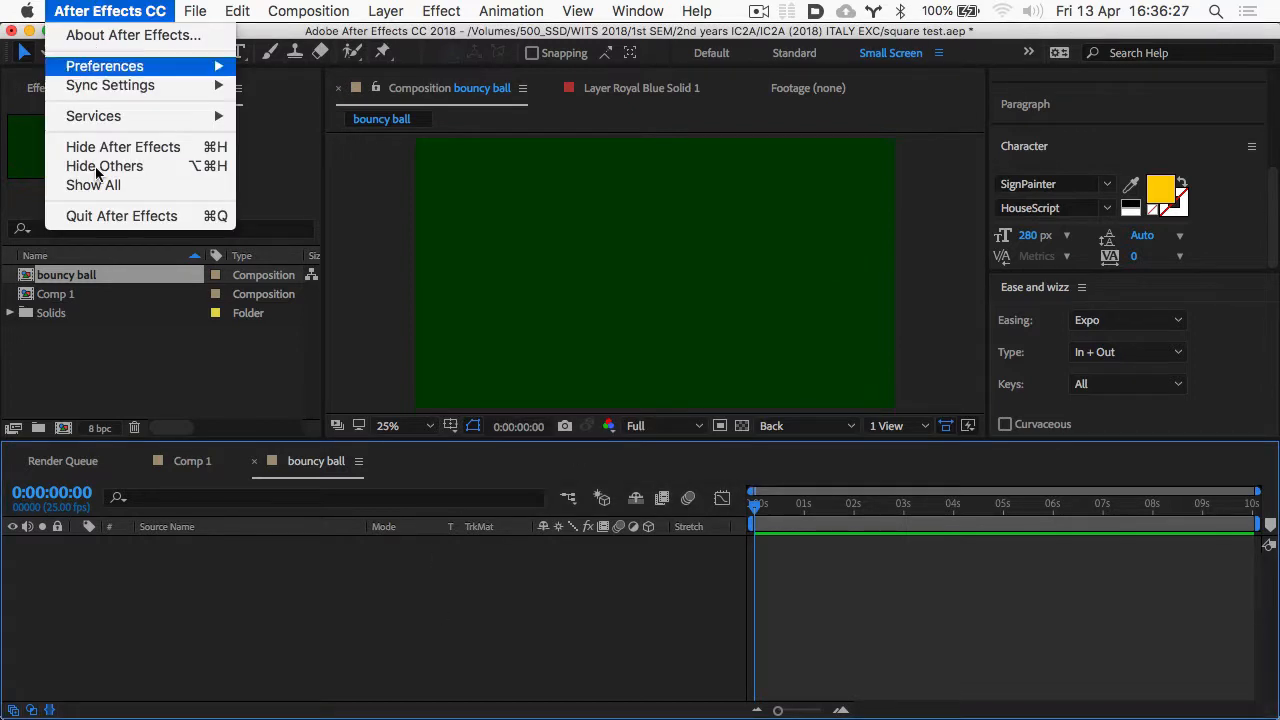
pyautogui.click(108, 222)
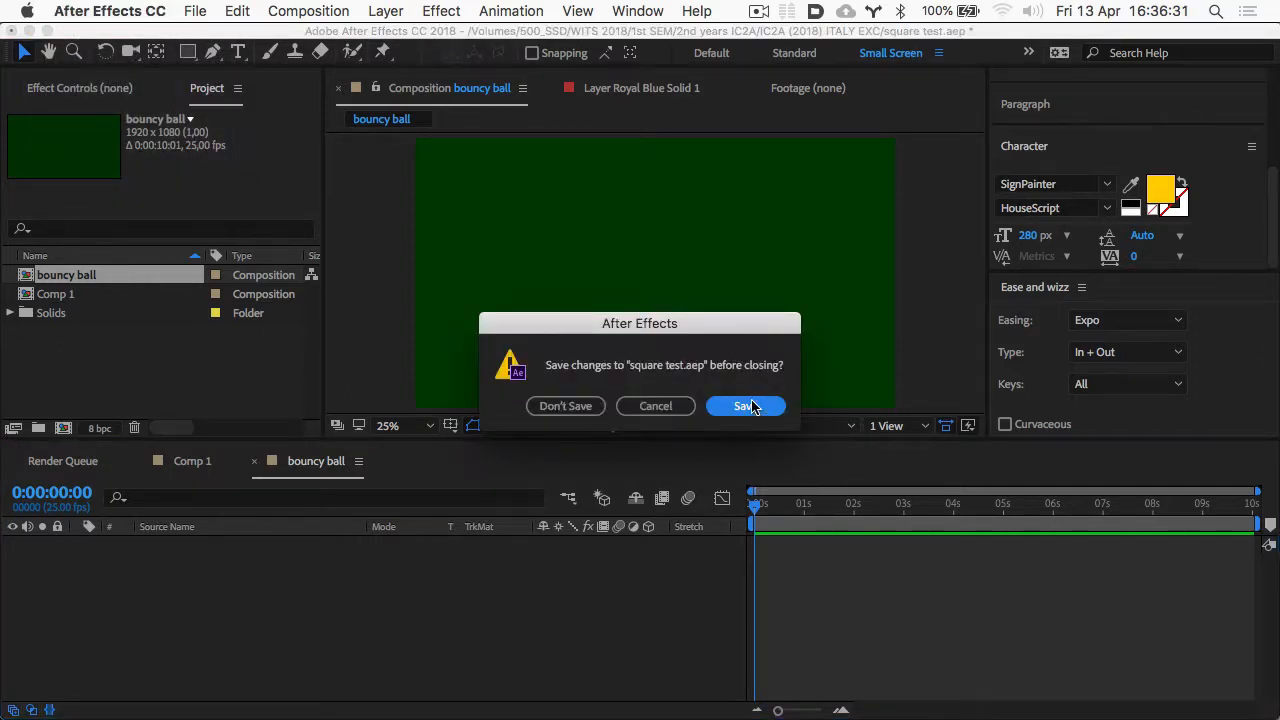
pyautogui.click(748, 406)
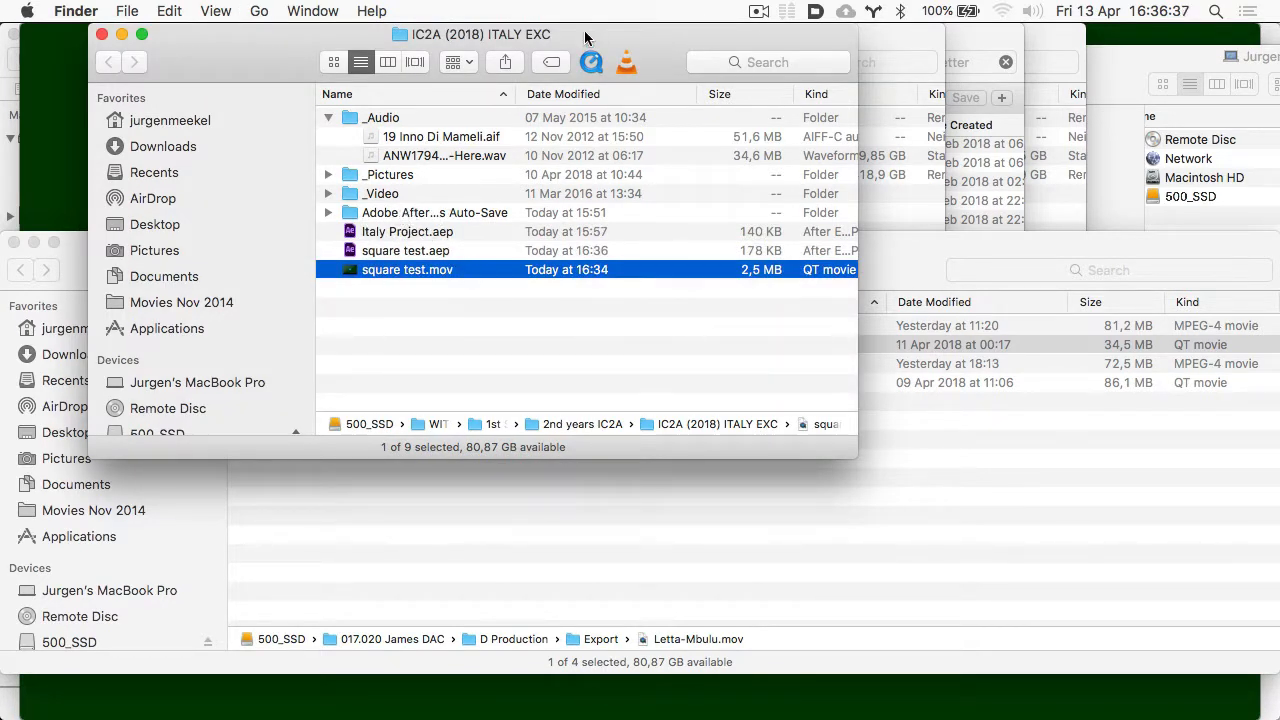
# - Widen the Name column in the IC2A (2018) ITALY EXC folder and expand Adobe After Effects Auto-Save to examine its project backups
pyautogui.moveTo(518, 94); pyautogui.dragTo(662, 96)
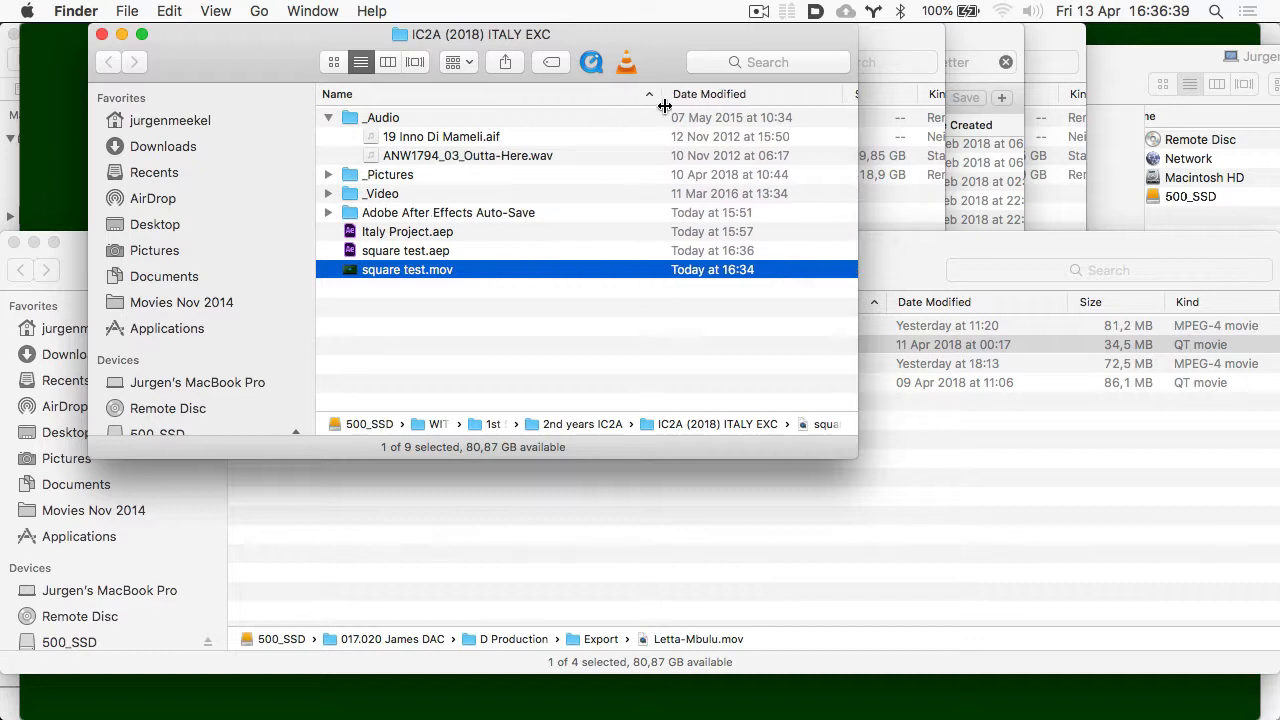
pyautogui.click(452, 214)
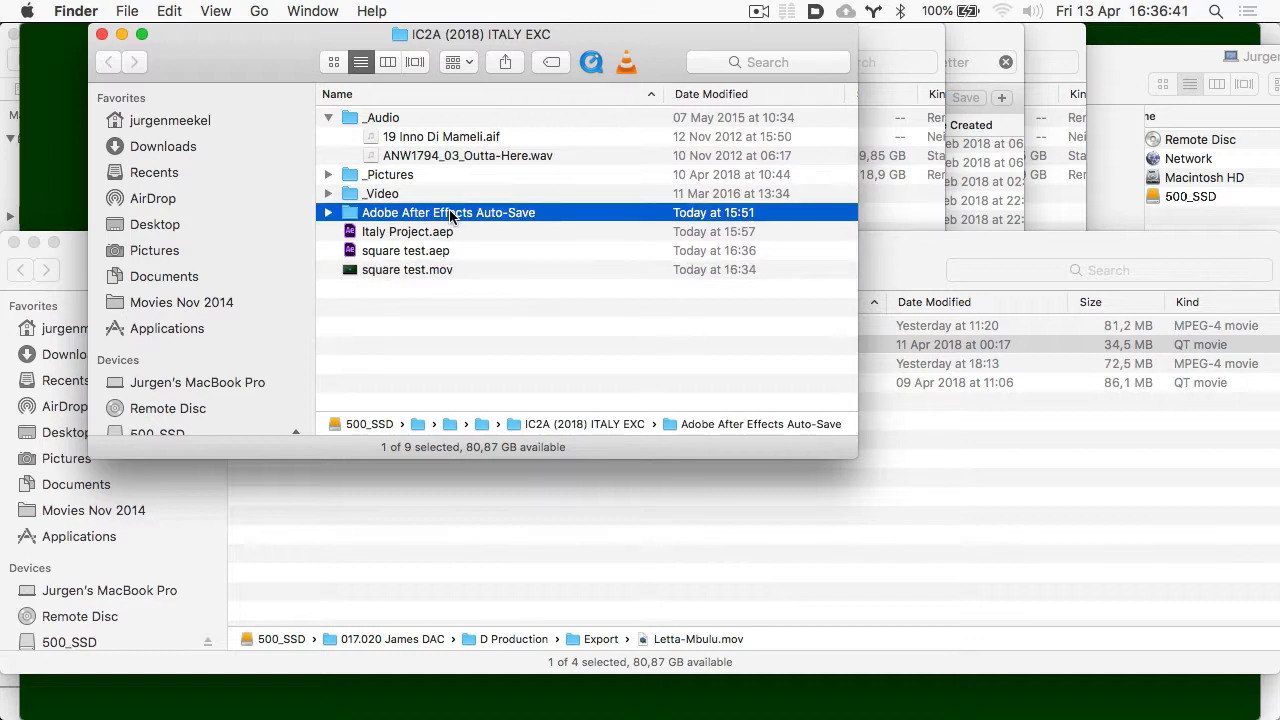
pyautogui.press('Right')
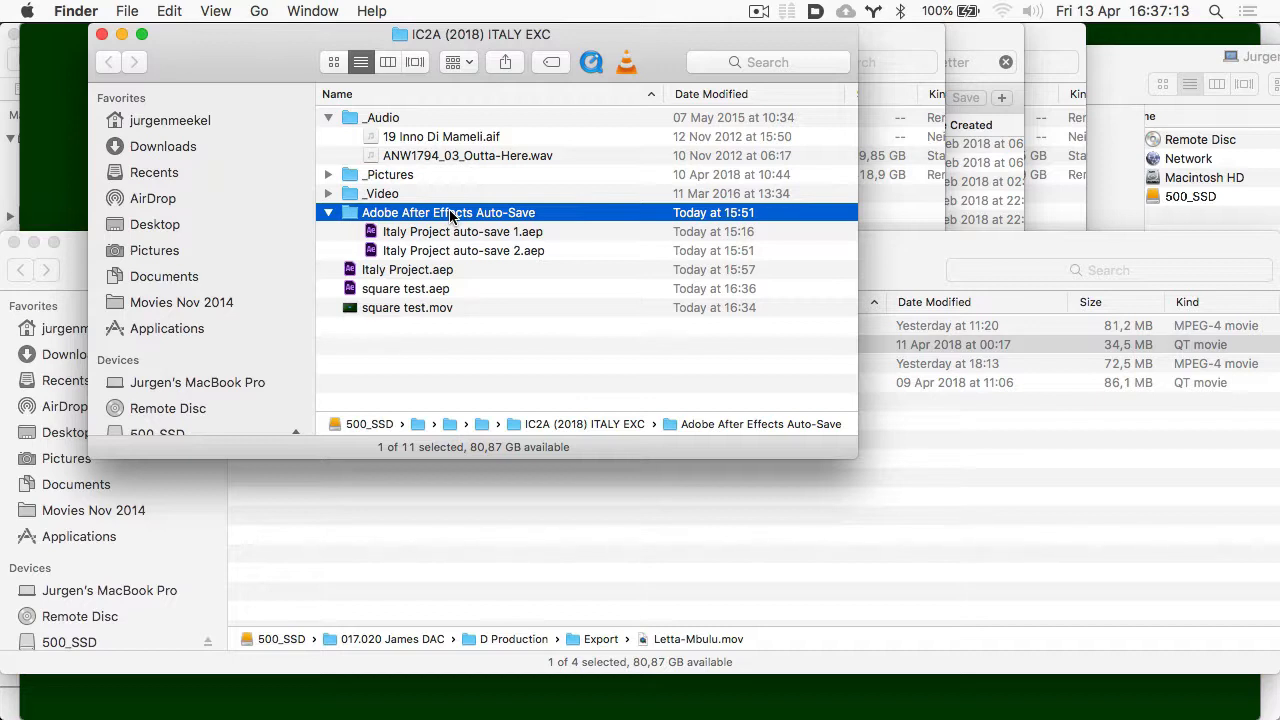
pyautogui.click(426, 372)
# - Switch to QuickTime Player and close the square test.mov window
pyautogui.press('super+Tab')
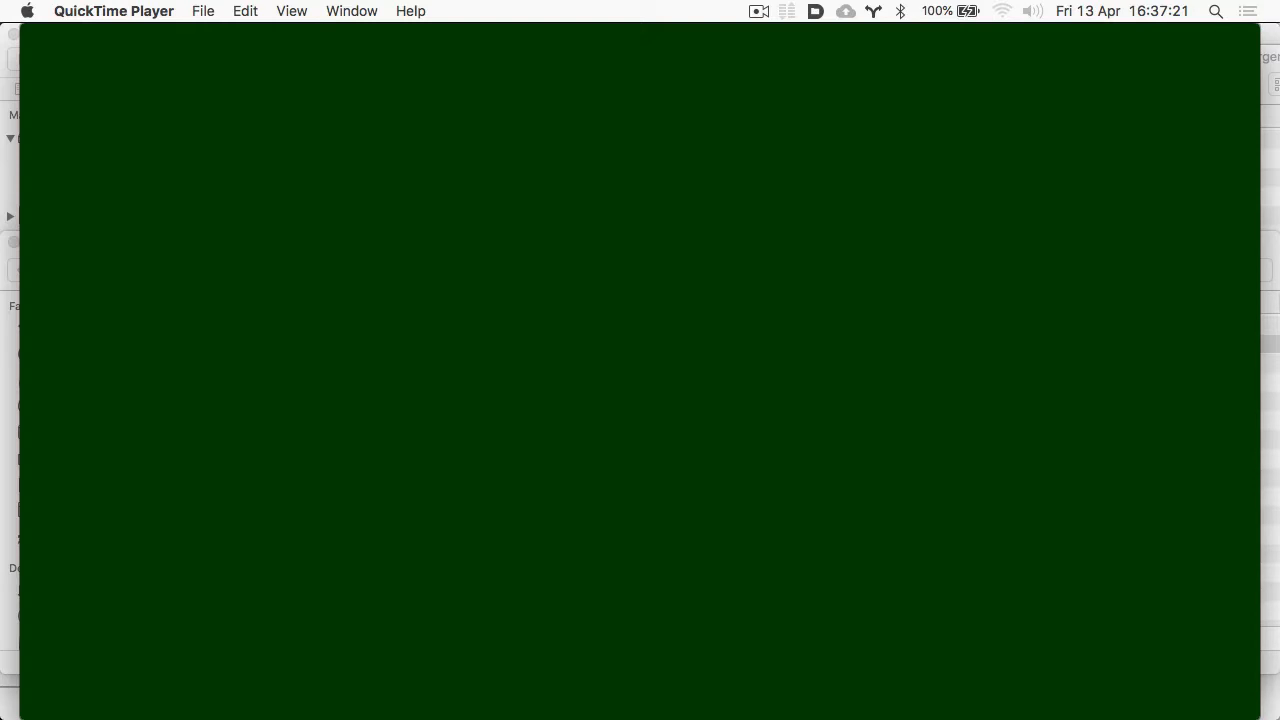
pyautogui.press('super+Tab')
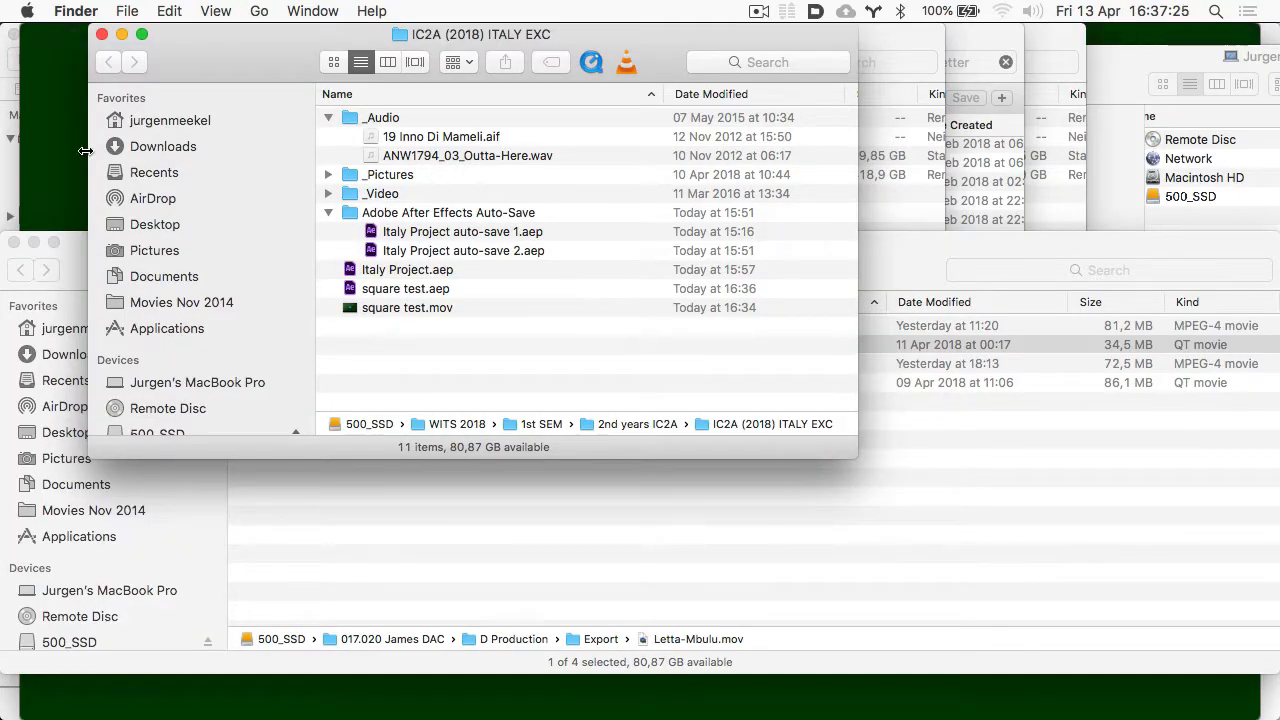
pyautogui.click(28, 128)
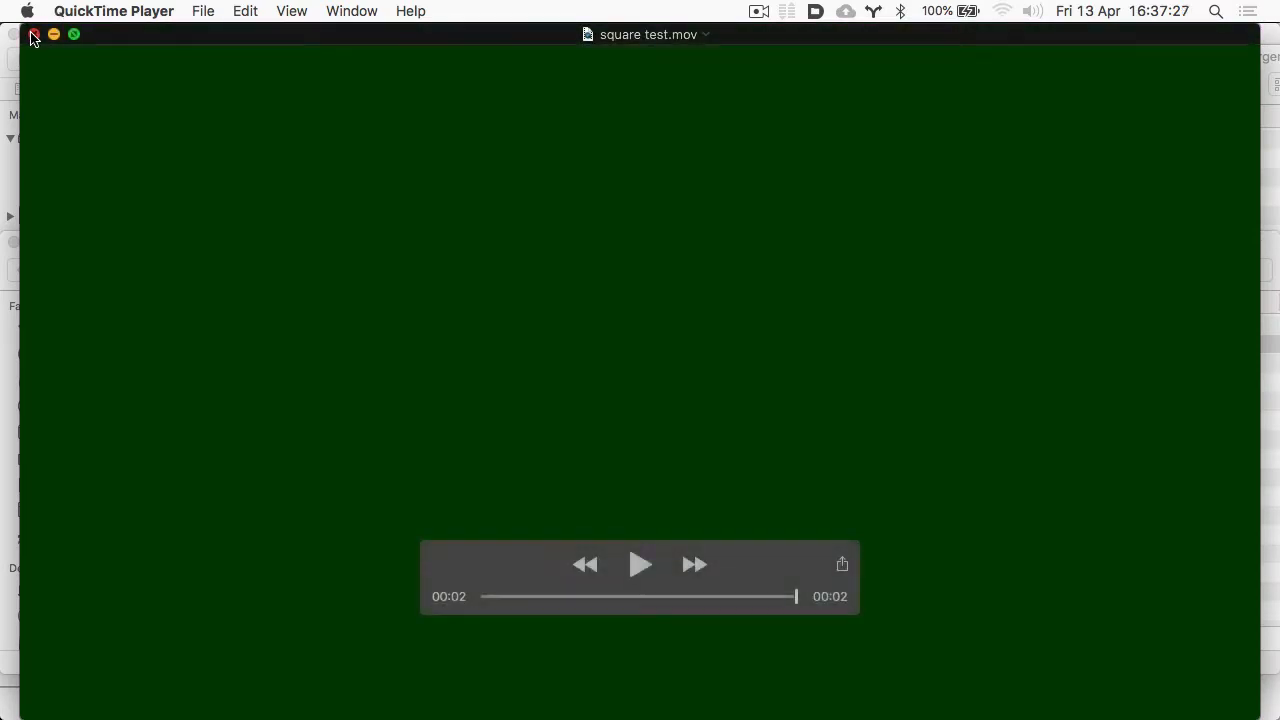